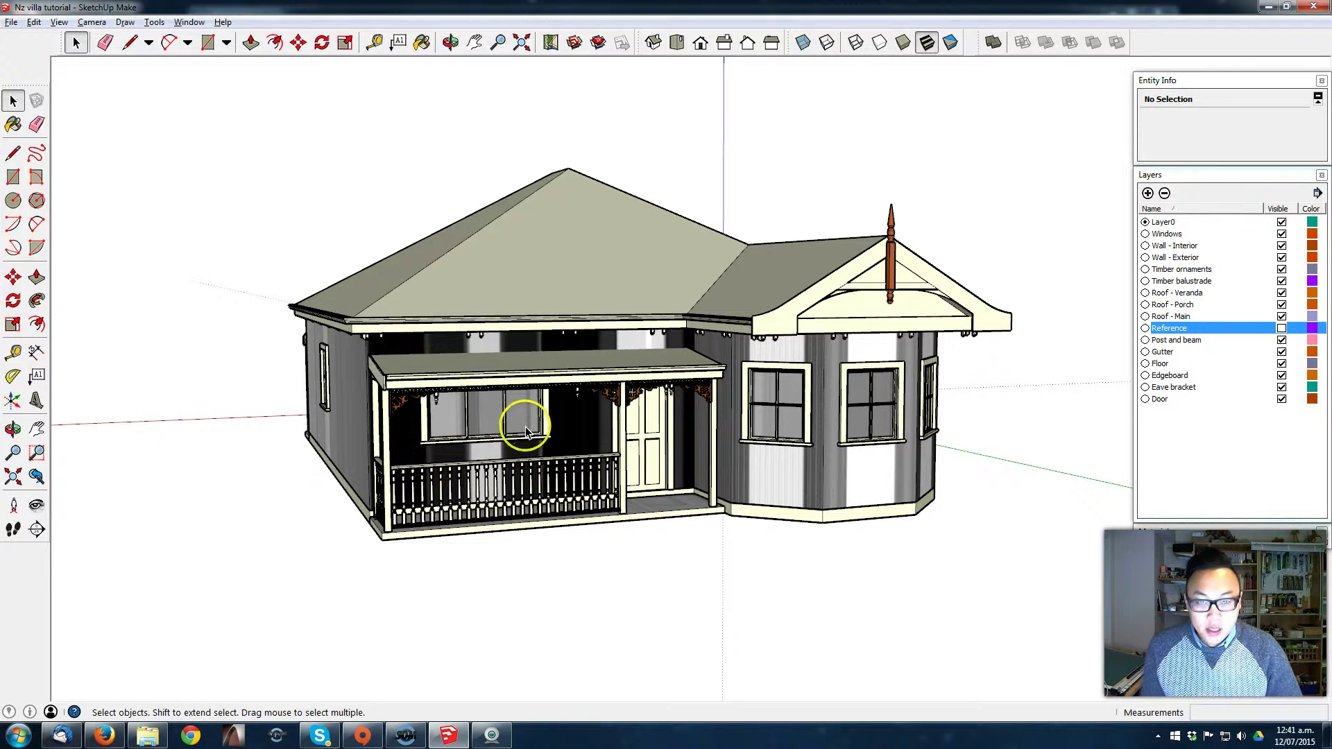
middle_click_drag(526, 430, 609, 377)
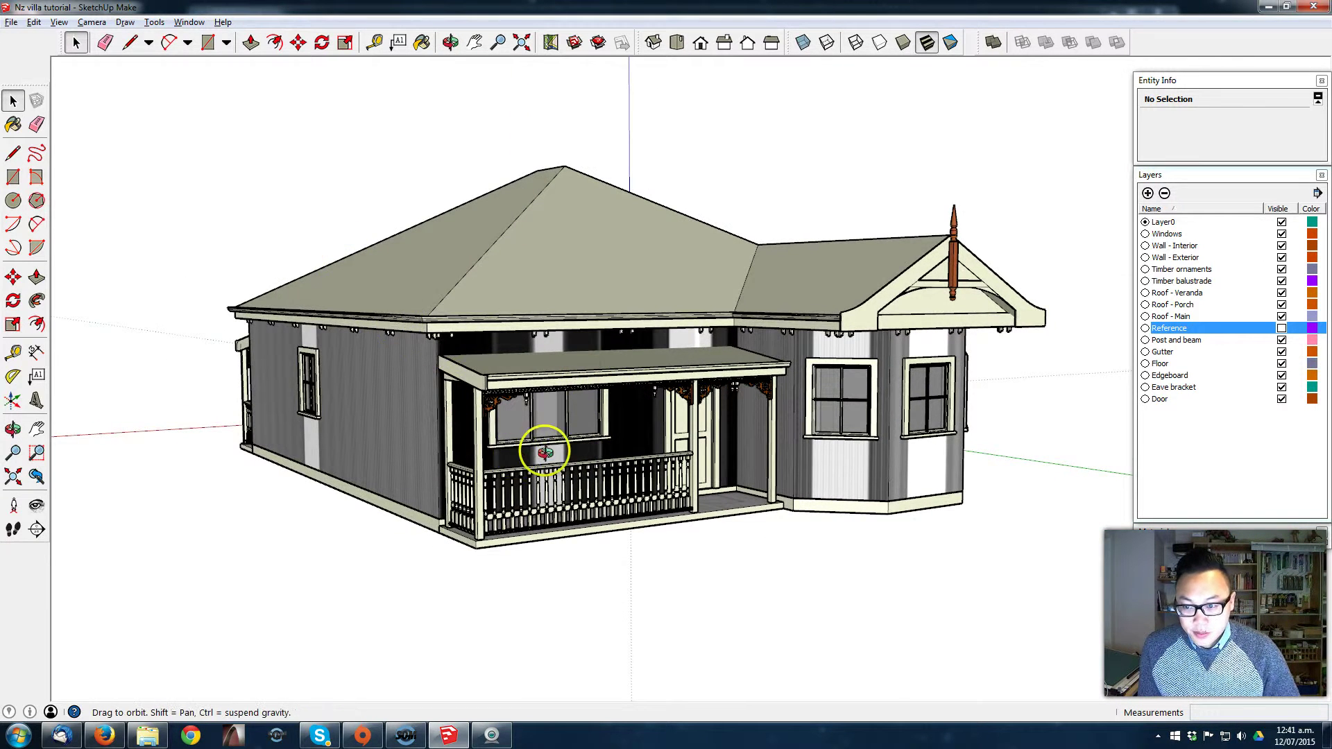
middle_click_drag(545, 452, 448, 396)
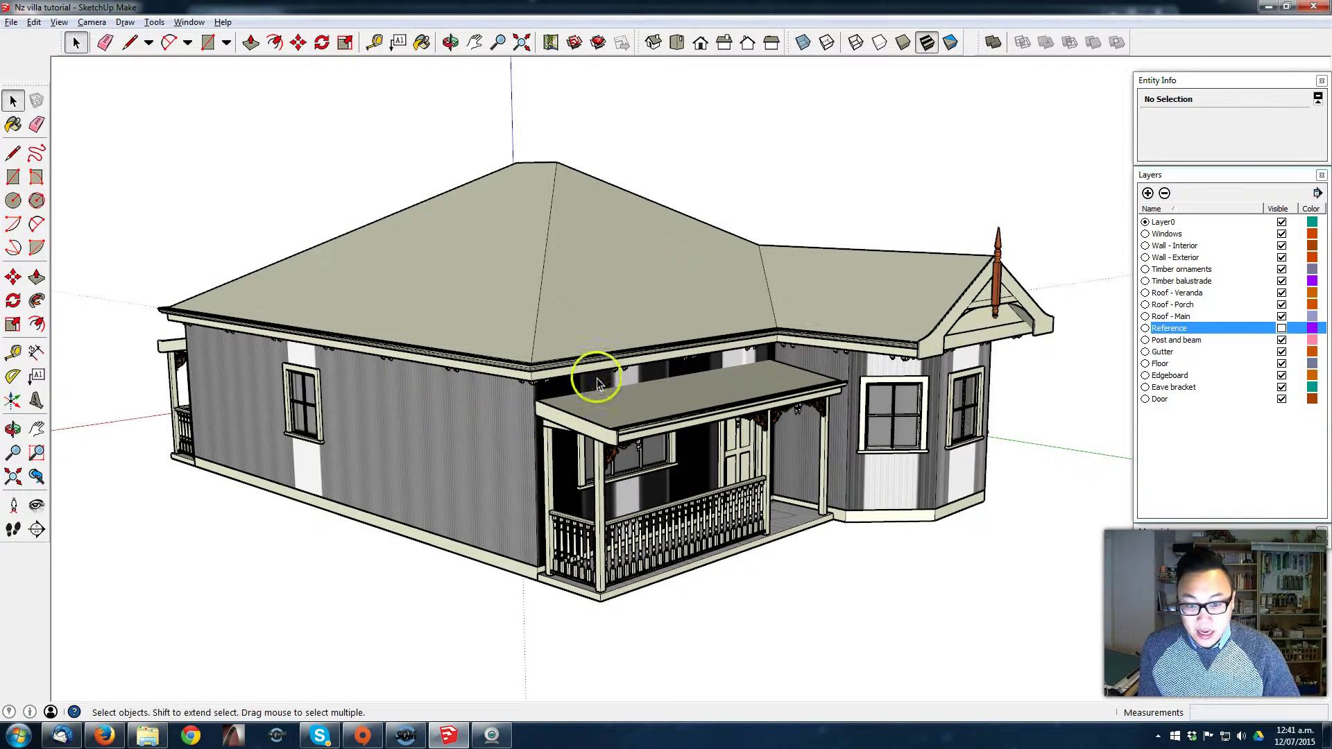
middle_click_drag(911, 428, 529, 392)
middle_click_drag(690, 440, 705, 407)
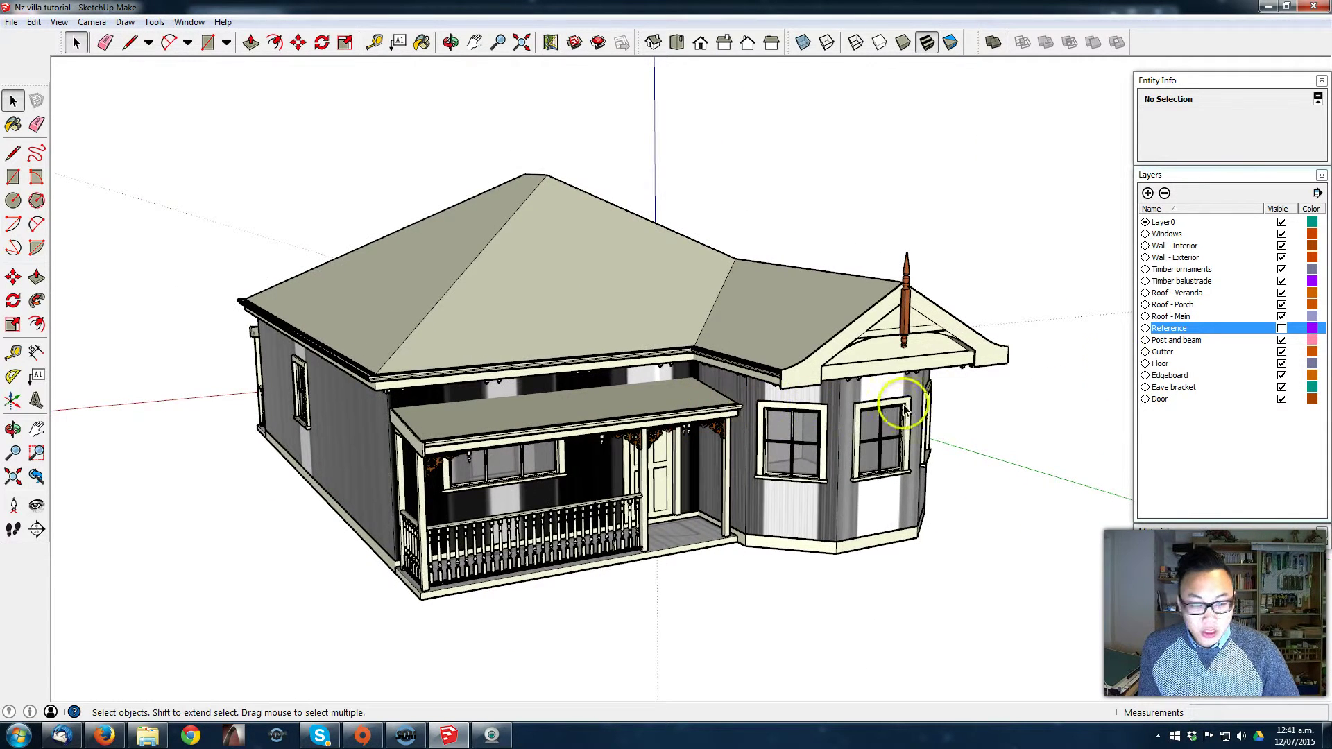
Step: Hide all layers except Layer0 and Wall - Exterior
left_click(1234, 235)
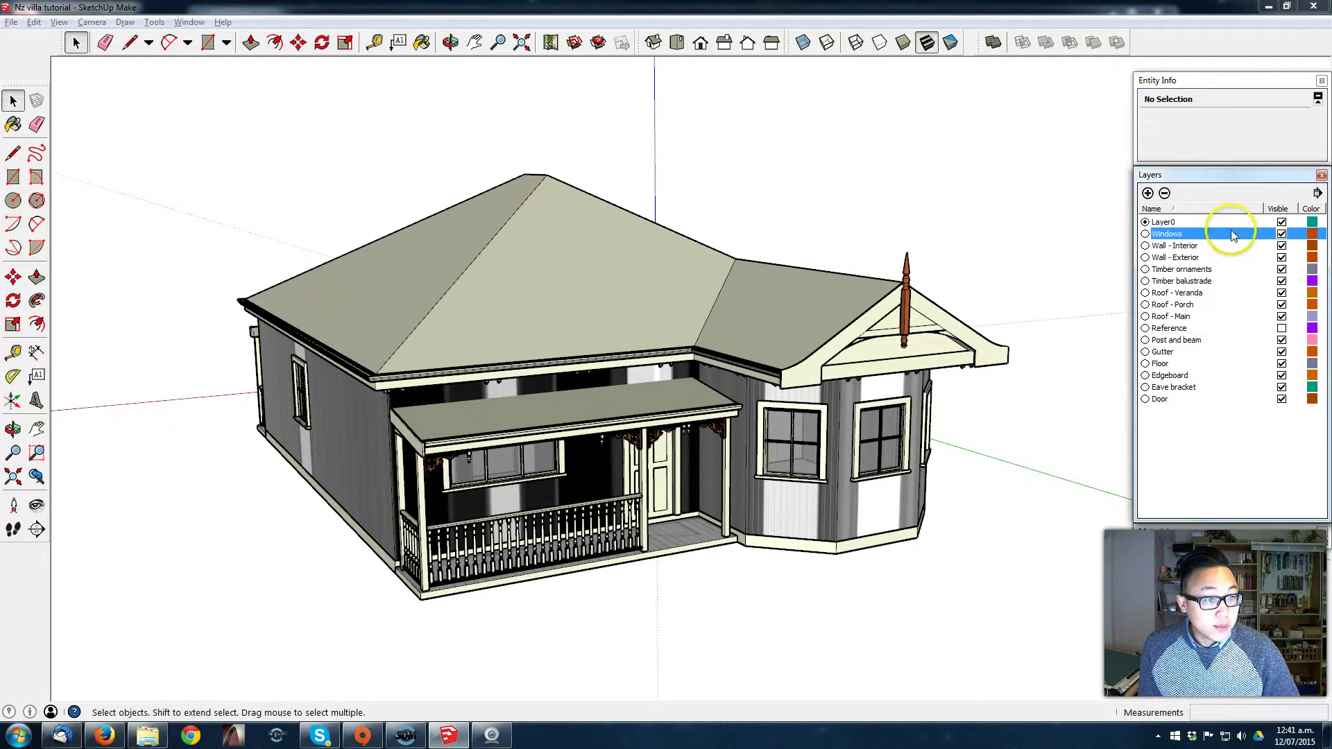
left_click(1204, 398, "shift")
left_click(1282, 281)
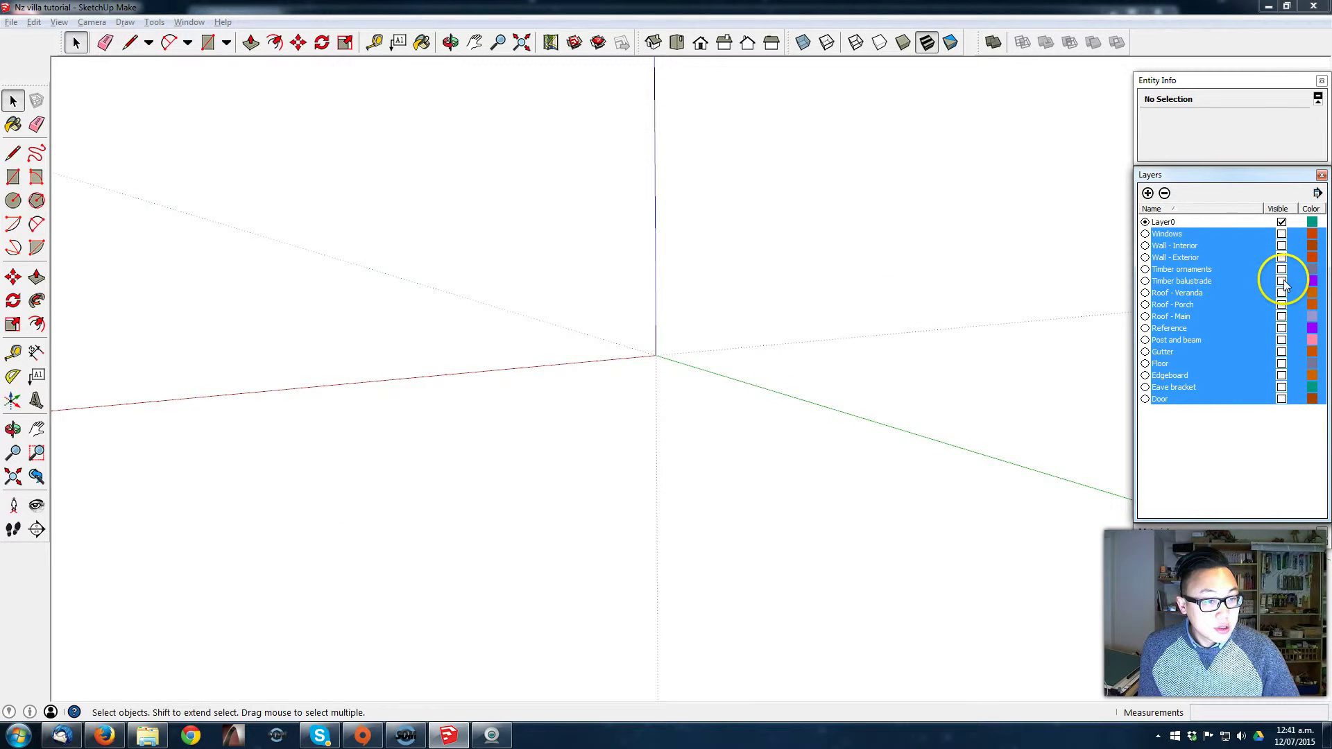
left_click(1227, 269)
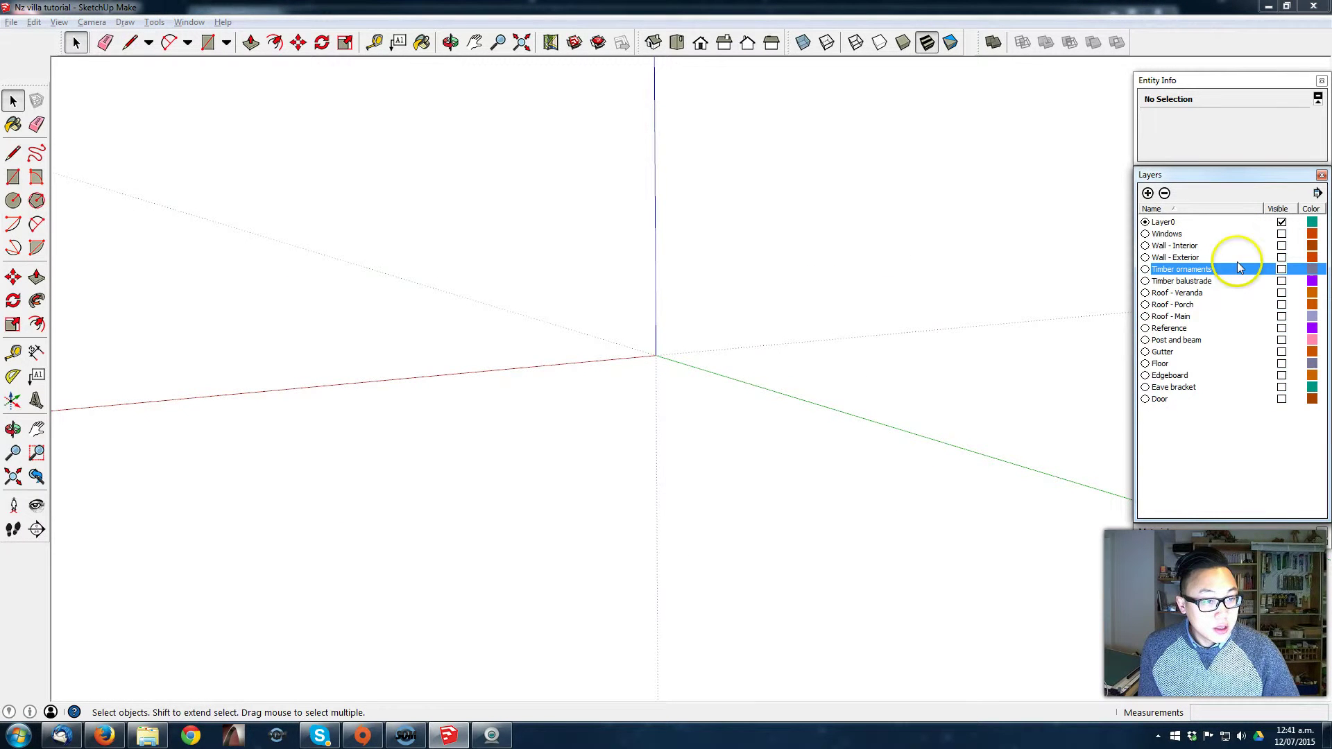
left_click(1282, 258)
Step: Insert the Weatherboard_01#1 component from the Wall cladding collection, outside the near corner of the exterior walls
middle_click_drag(562, 381, 490, 377)
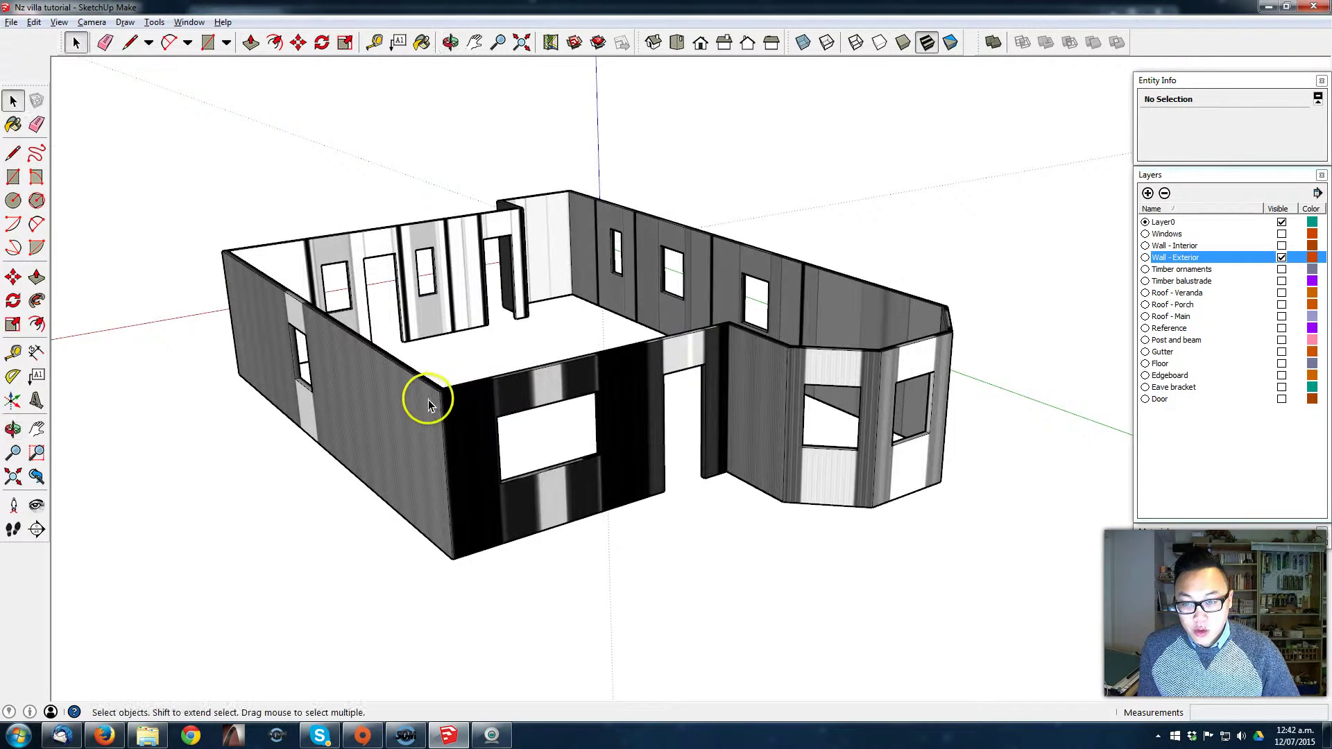
left_click(189, 22)
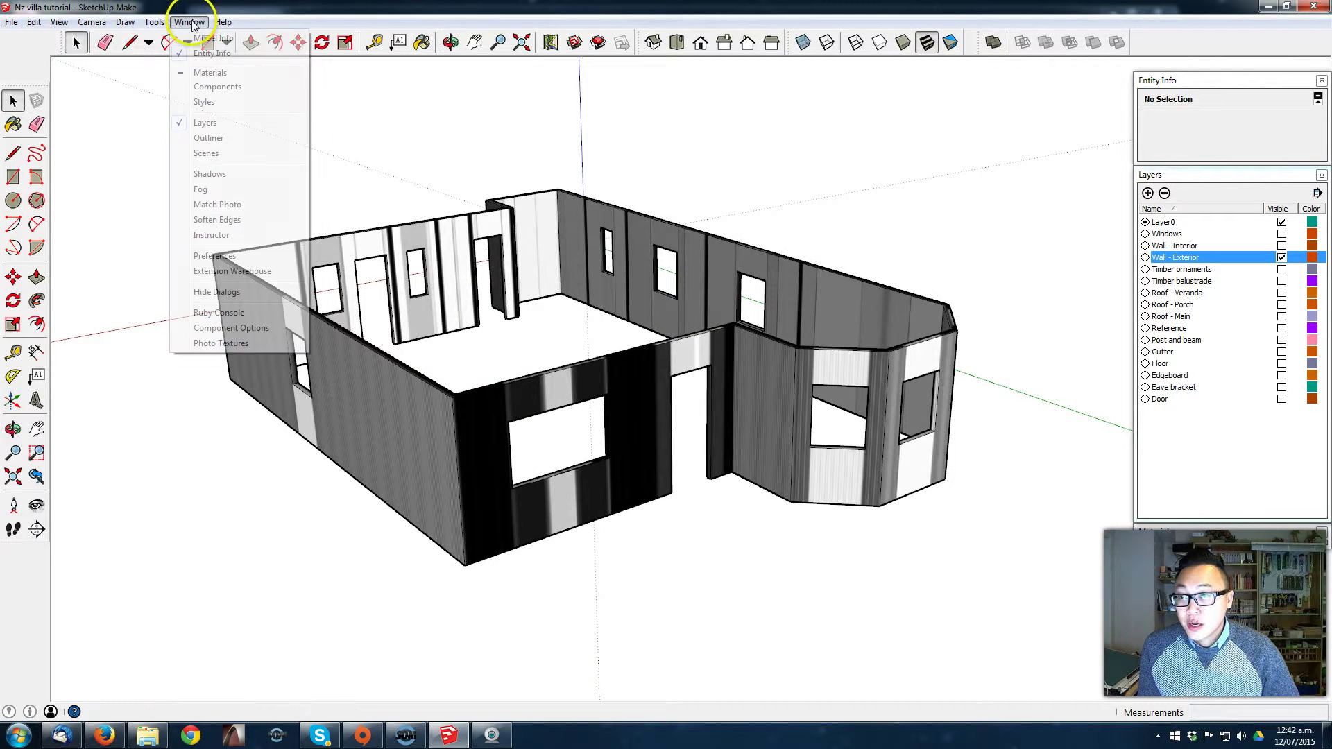
left_click(244, 95)
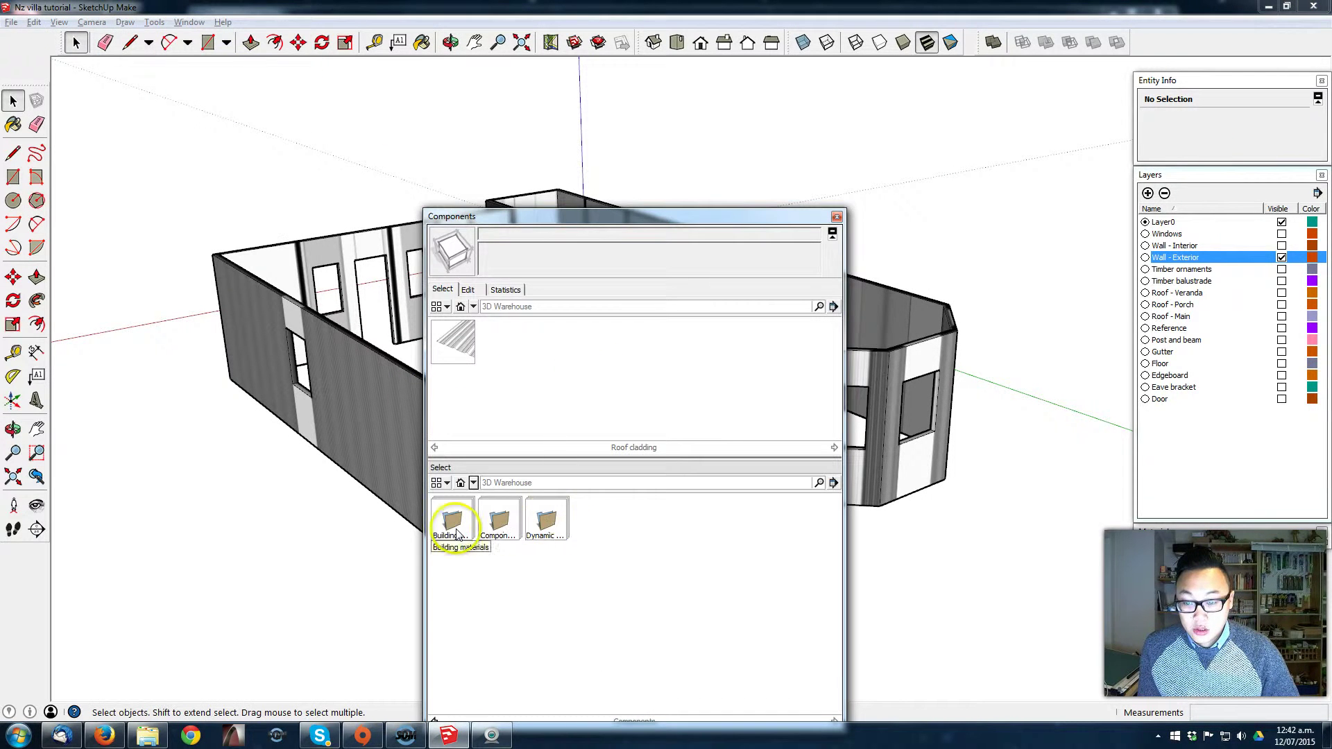
left_click(601, 569)
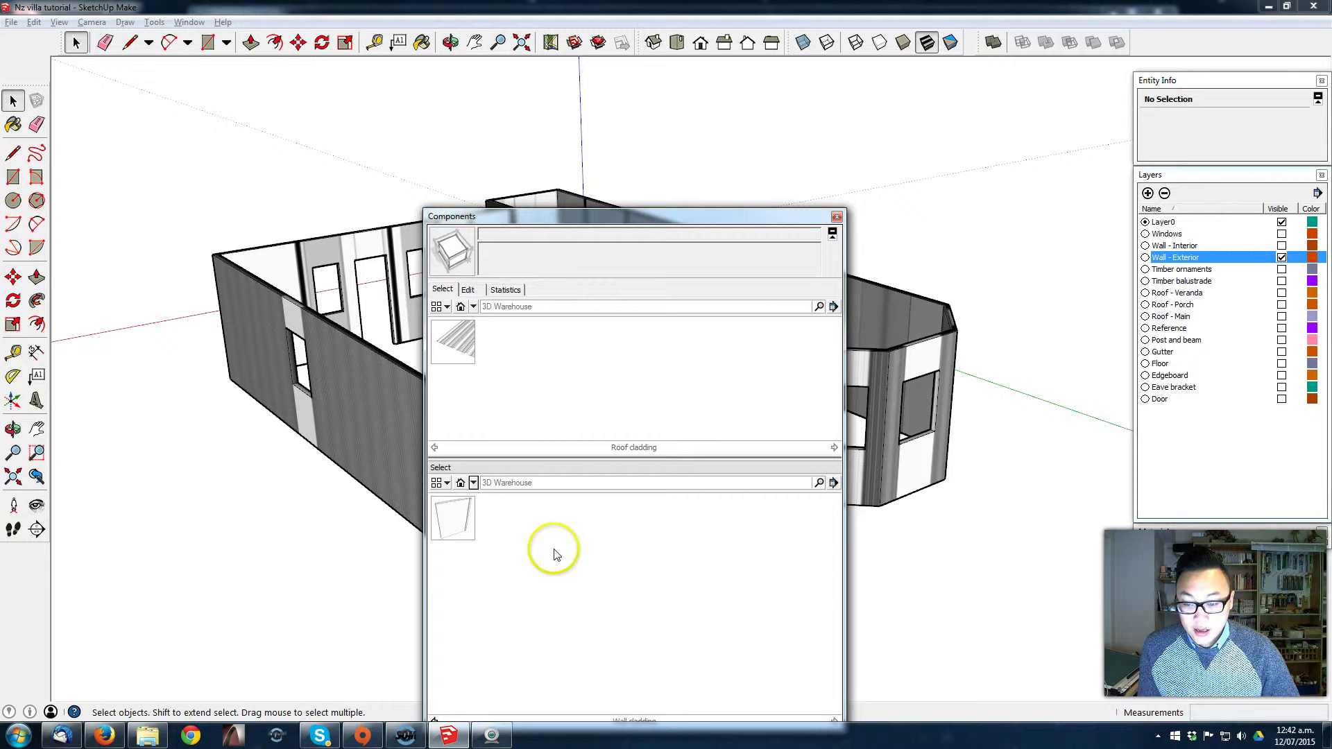
left_click(451, 526)
left_click(387, 581)
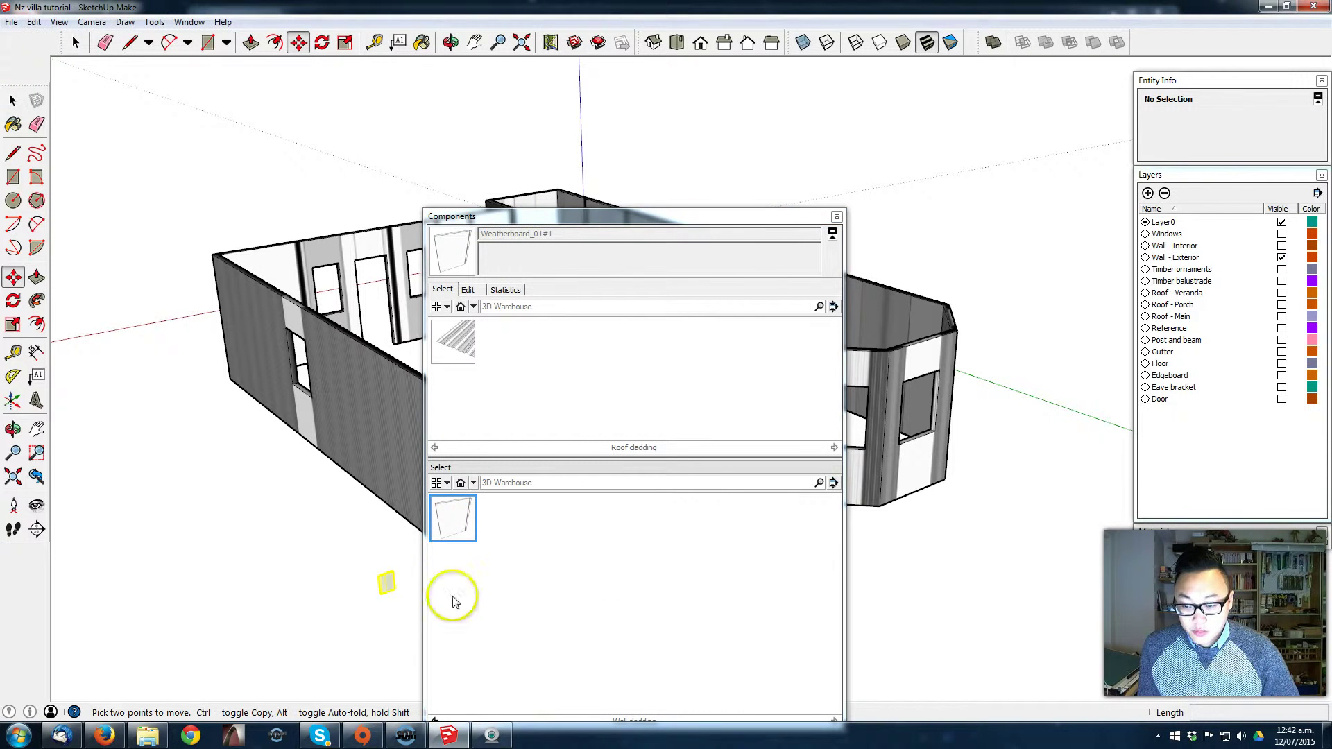
left_click(837, 217)
Step: Rotate the weatherboard 90 degrees in its own plane
middle_click_drag(431, 511, 411, 626)
scroll(411, 615, "up", 10)
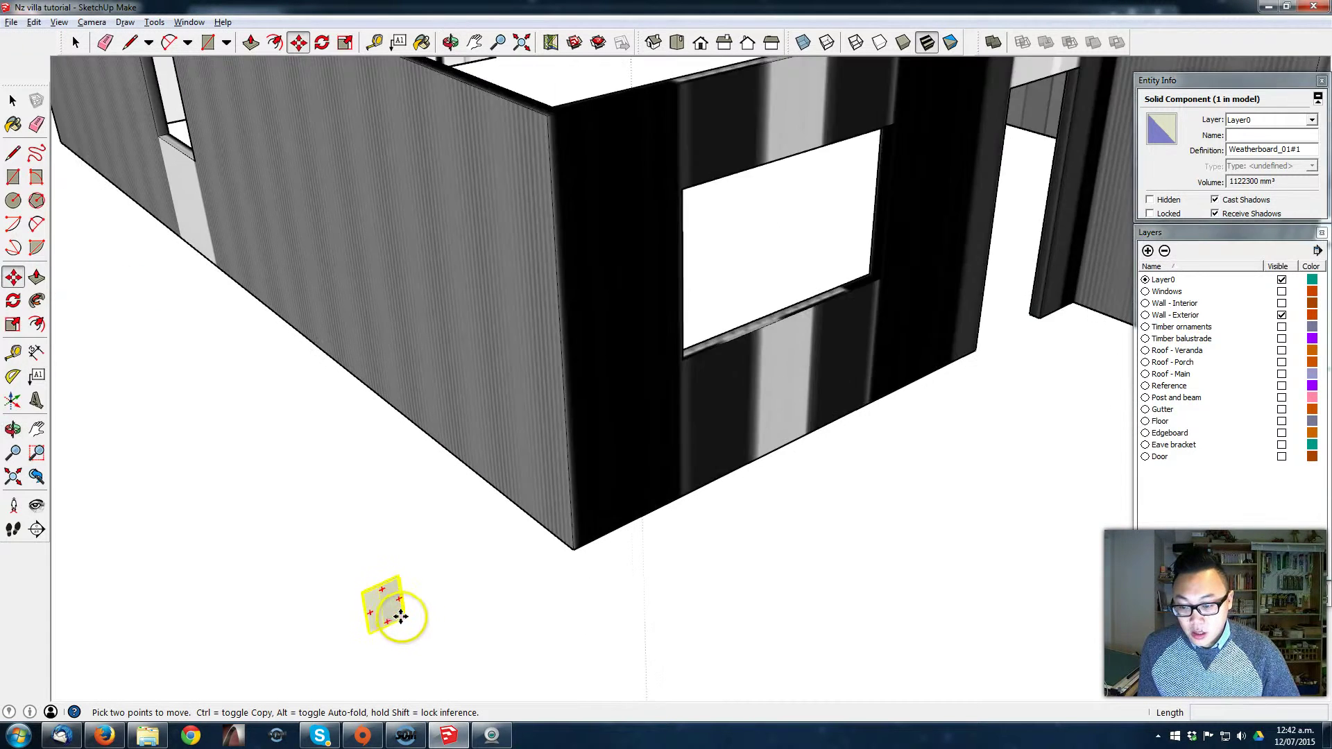
middle_click_drag(410, 578, 421, 454)
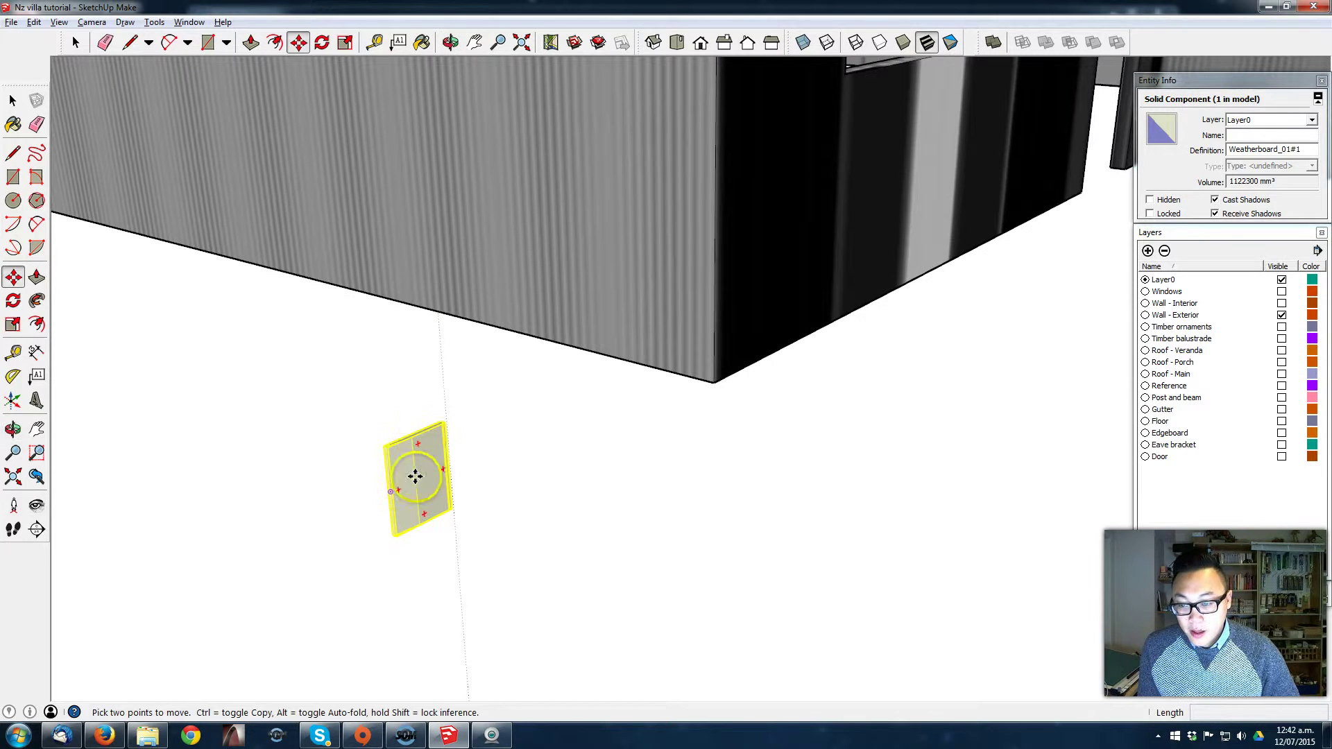
left_click(443, 469)
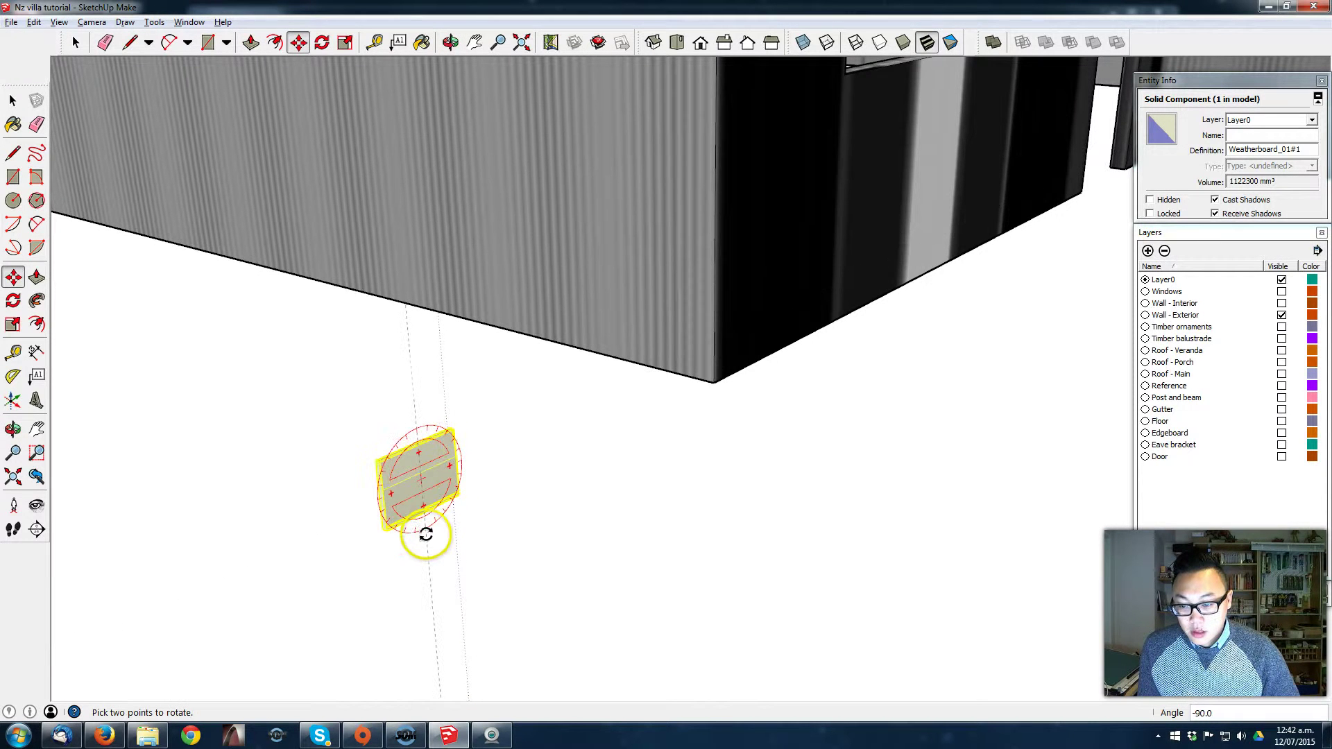
left_click(426, 535)
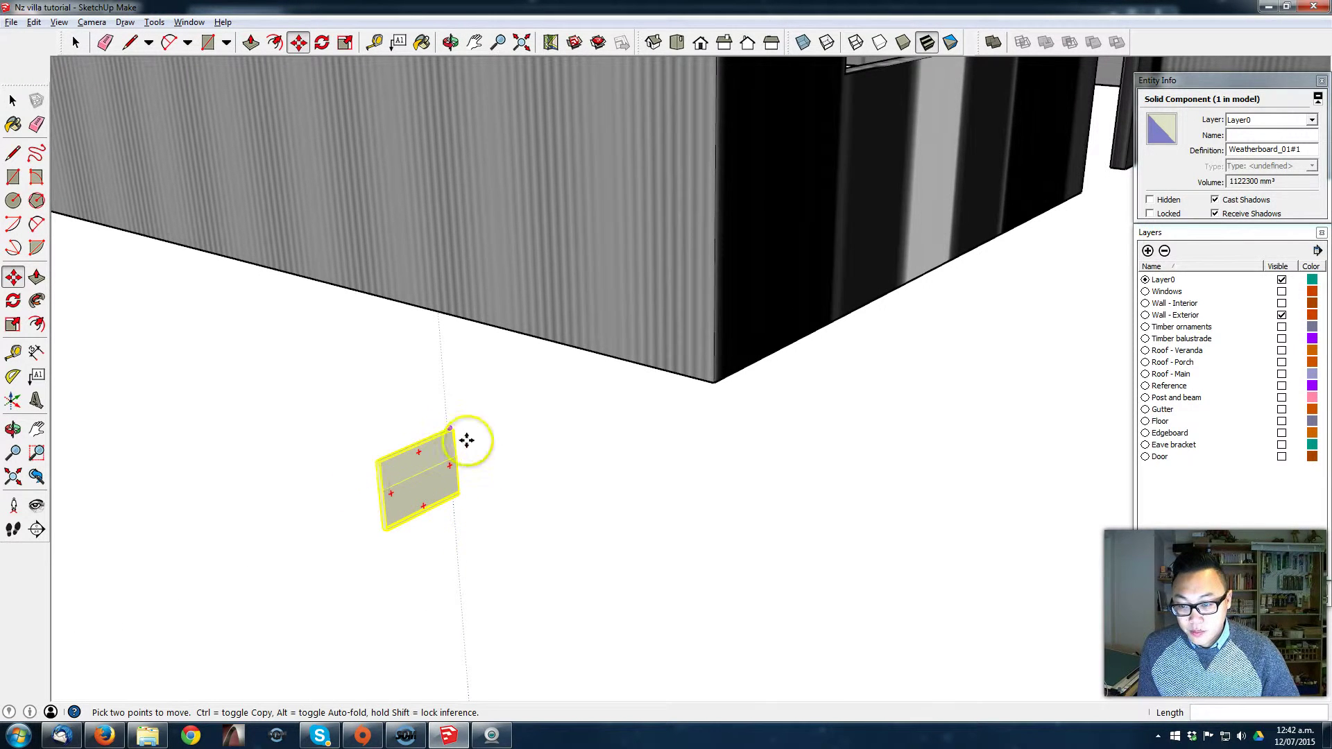
Step: Copy the weatherboard down from the wall's top corner and multiply the copy into a column of 16 overlapping boards
scroll(467, 440, "up", 4)
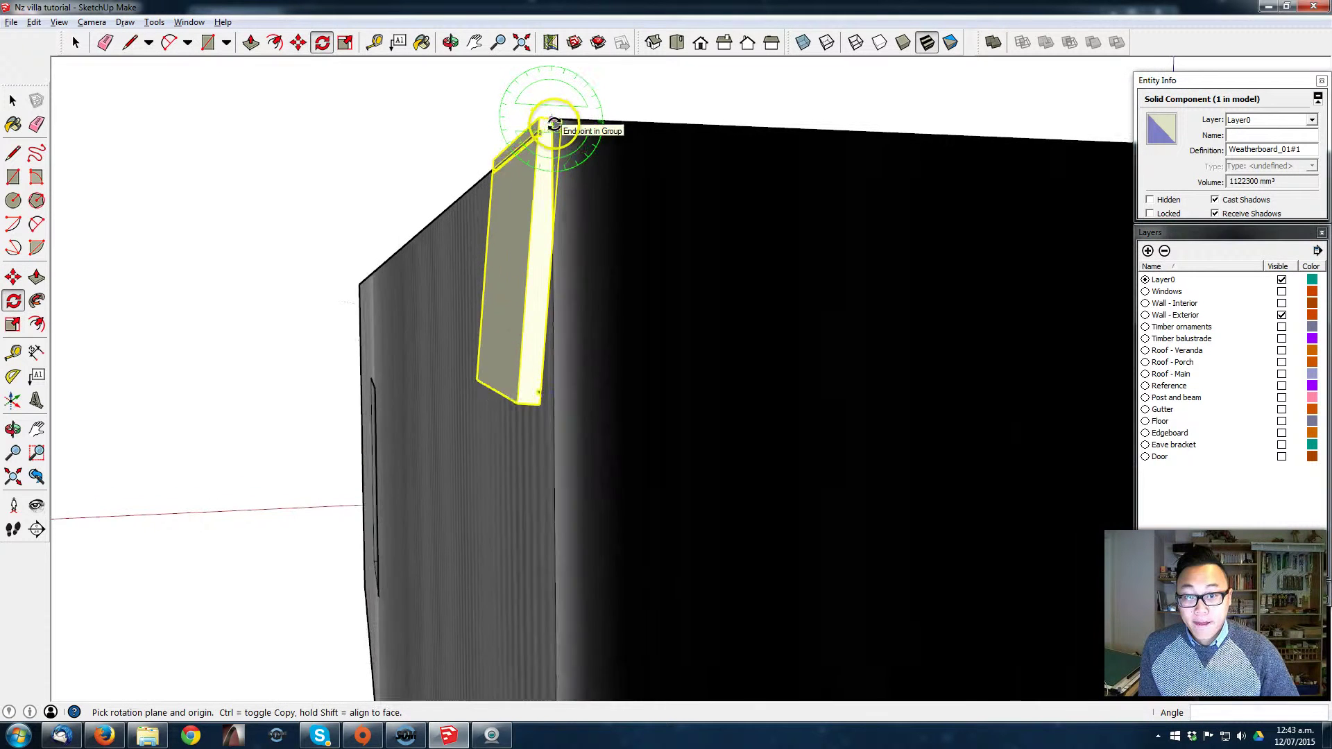
mouse_move(552, 128)
middle_mouse_down()
mouse_move(508, 179)
mouse_move(528, 132)
middle_mouse_up()
key("m")
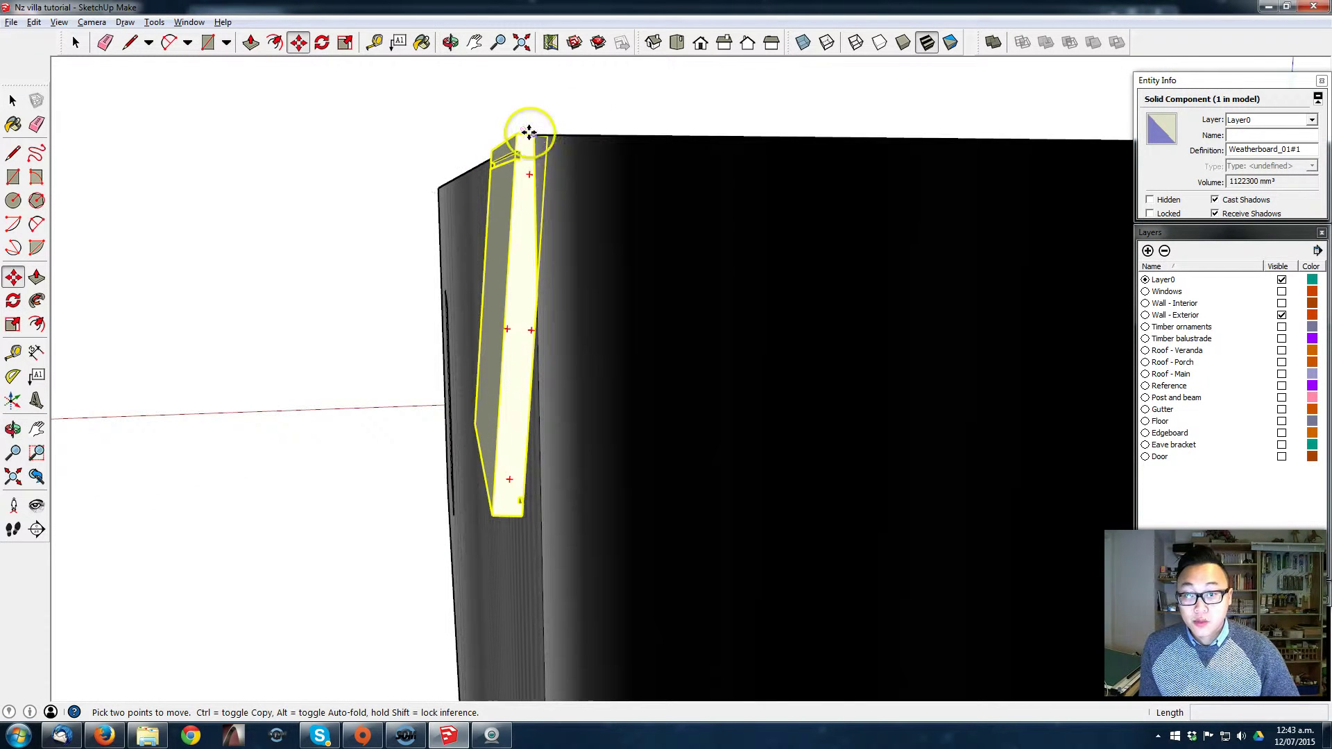
left_click(522, 135)
key("ctrl")
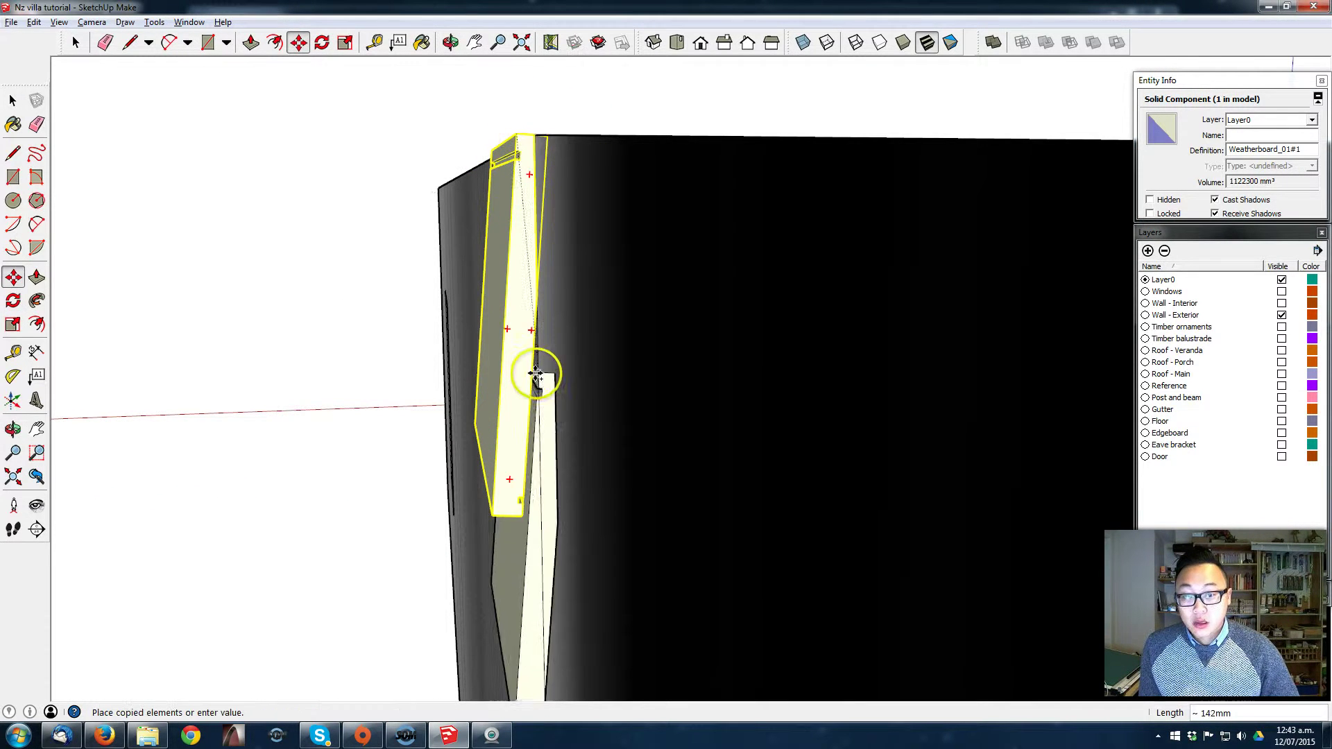
left_click(525, 480)
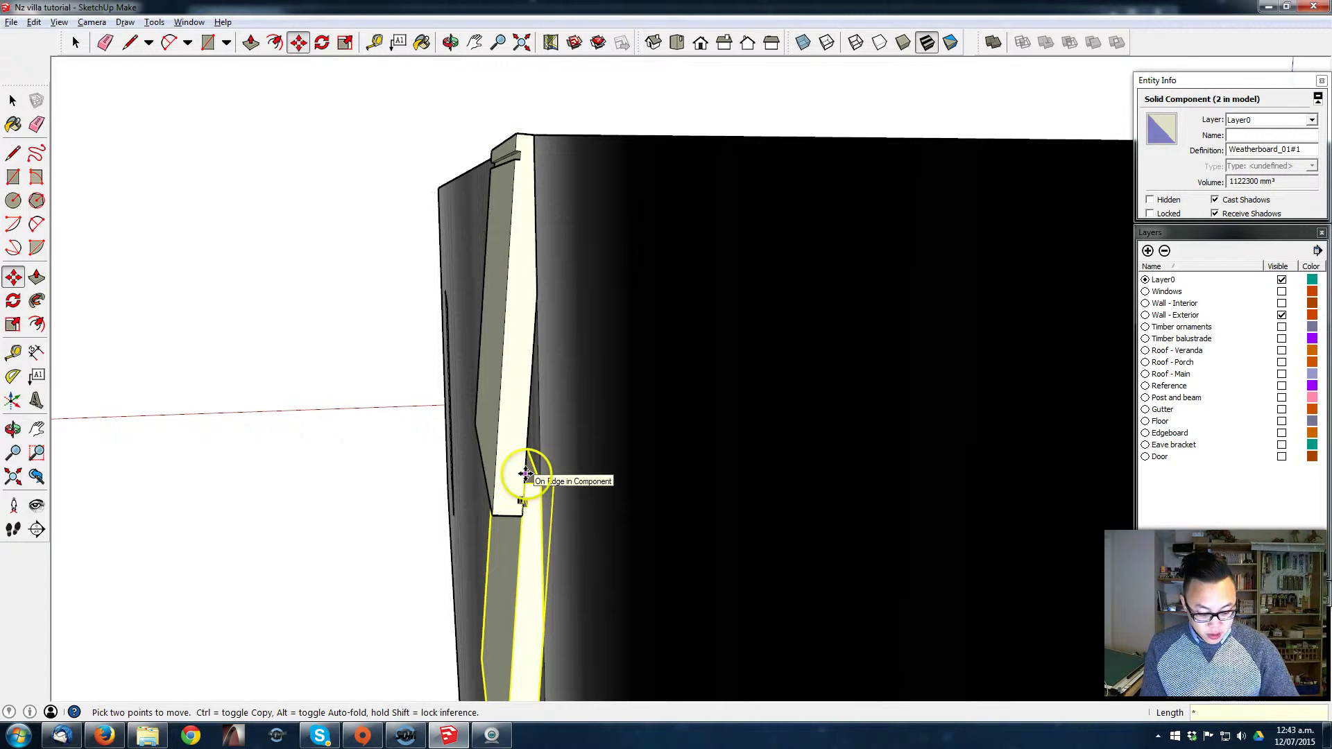
Step: Examine the weatherboard column along the wall corner, down to the wall's bottom edge
middle_click_drag(525, 476, 413, 92)
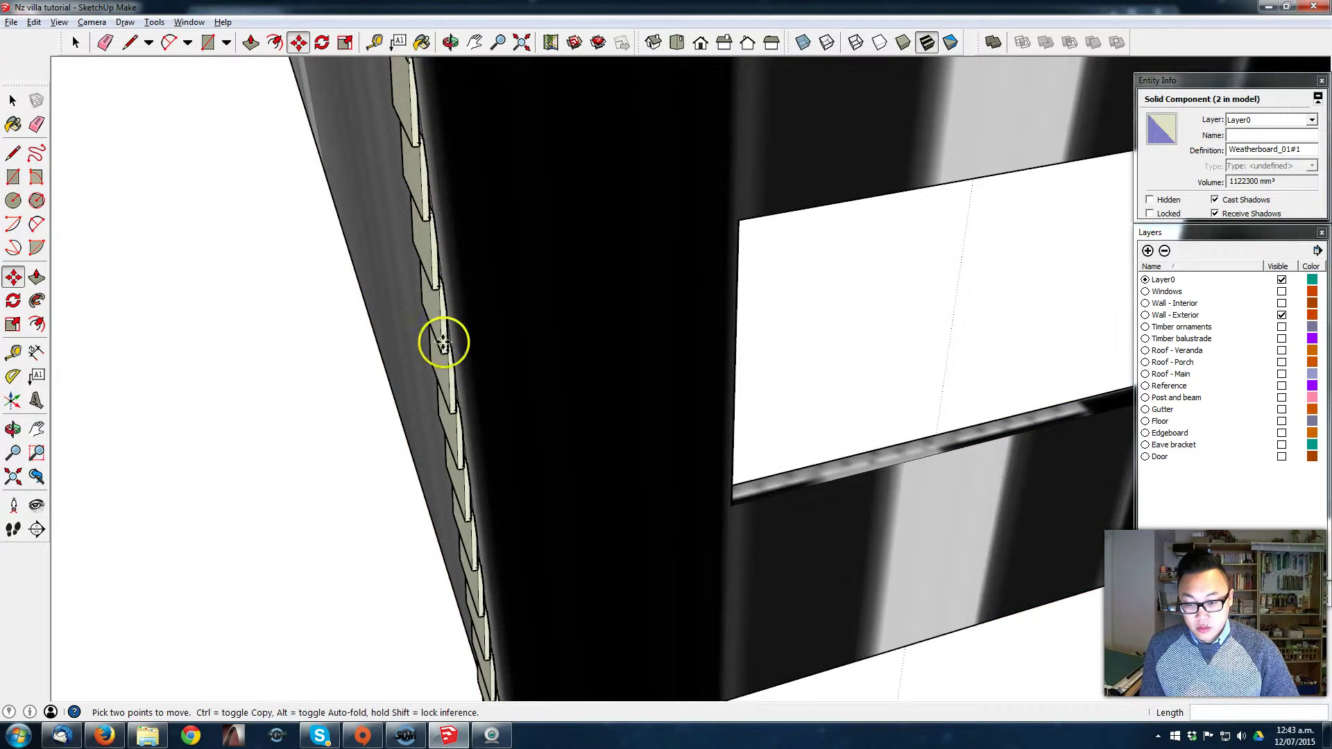
scroll(460, 396, "down", 8)
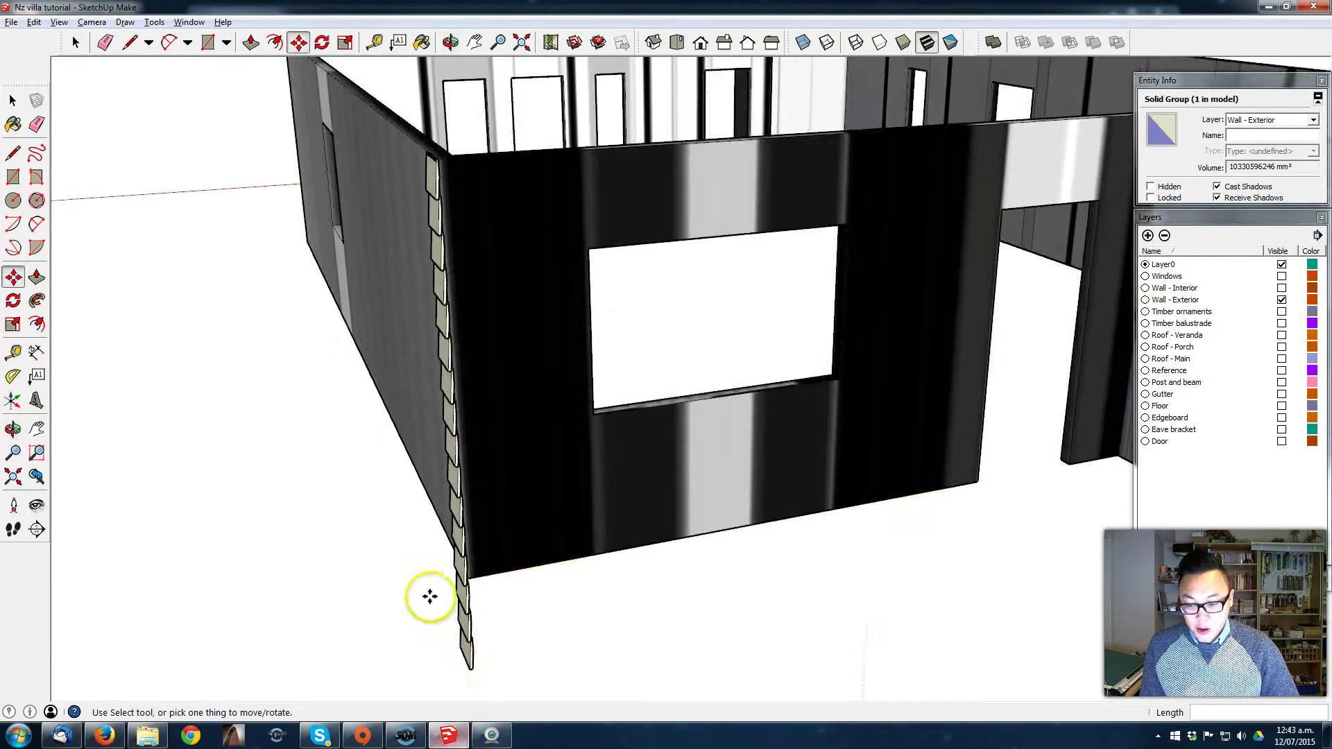
middle_click_drag(429, 597, 401, 505)
key("o")
left_click_drag(446, 386, 476, 300)
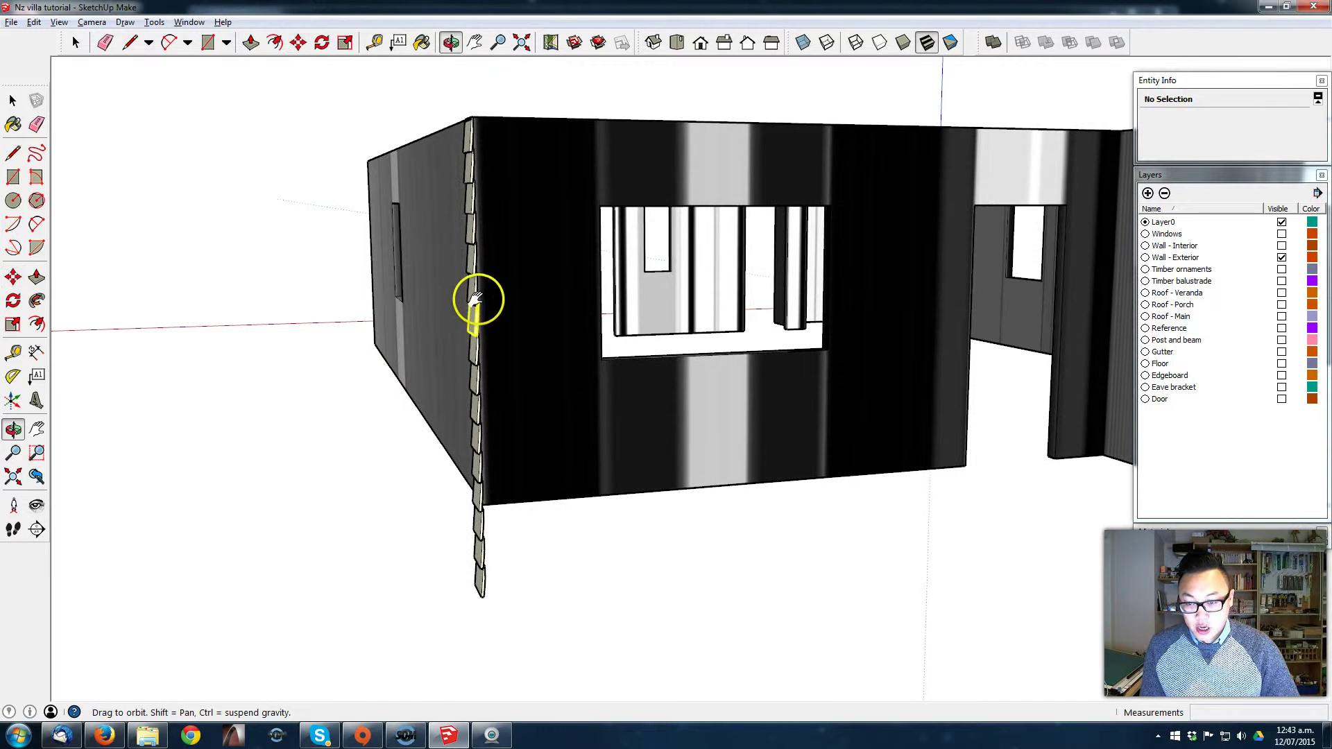
key("m")
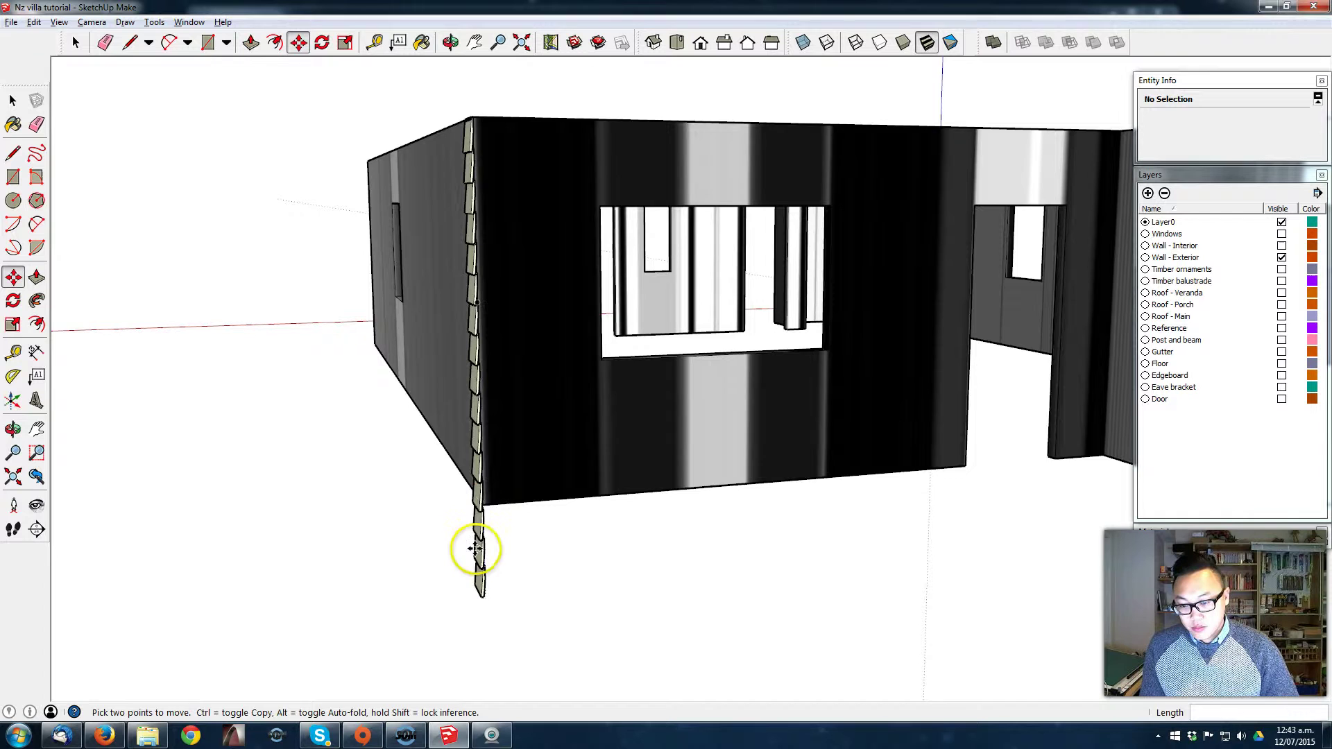
middle_click_drag(485, 625, 499, 561)
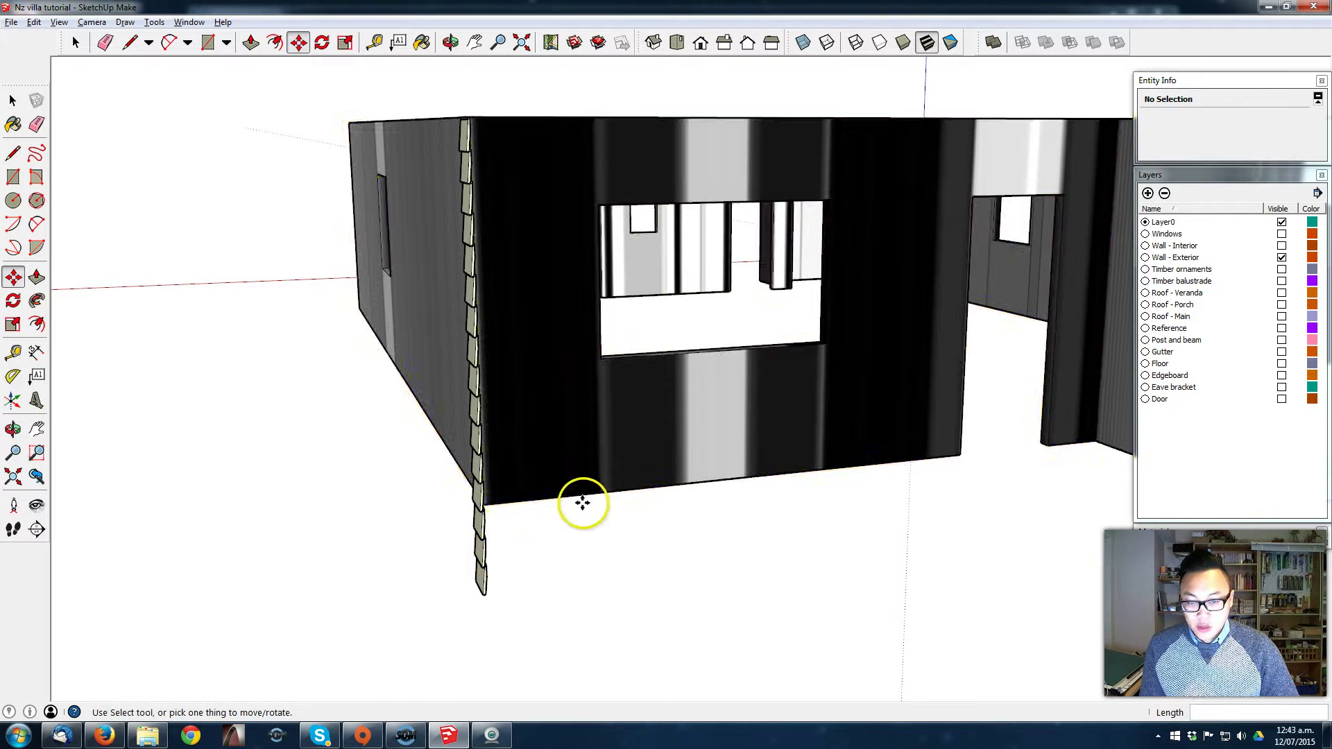
left_click(584, 445)
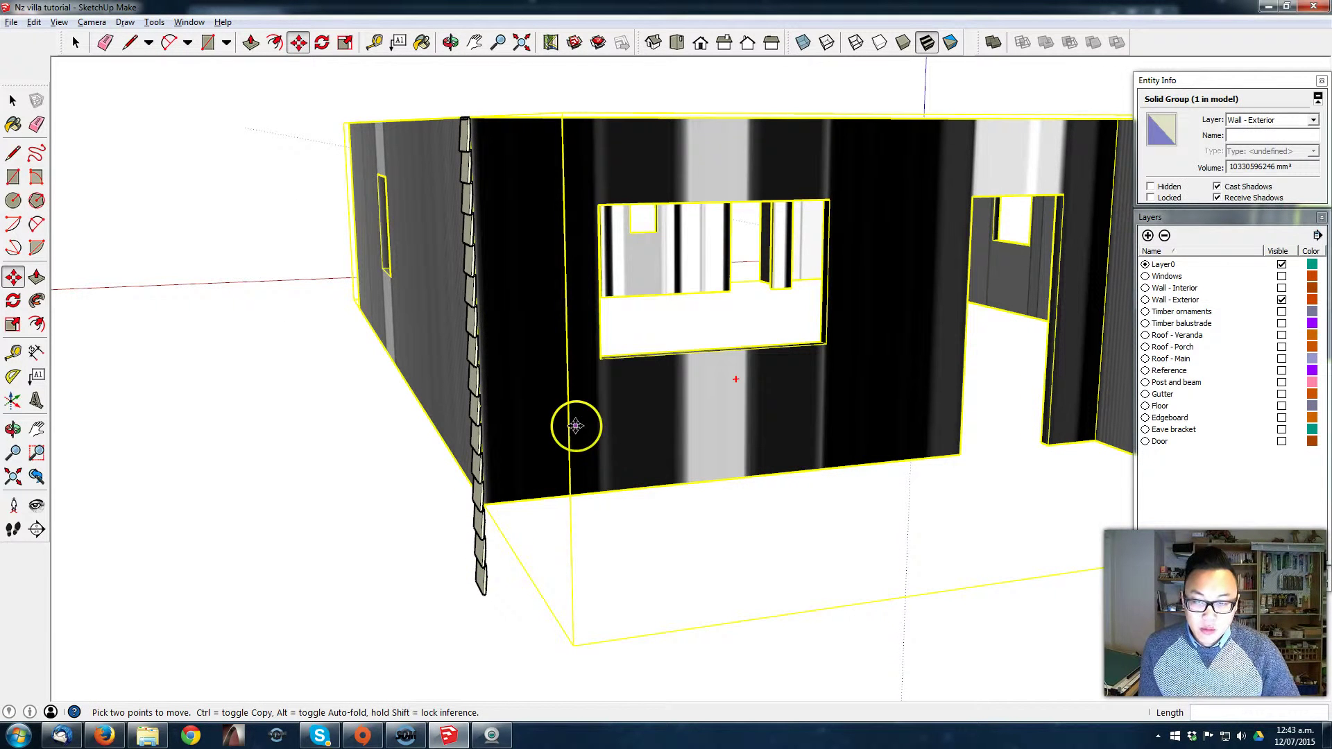
middle_click_drag(576, 425, 521, 482)
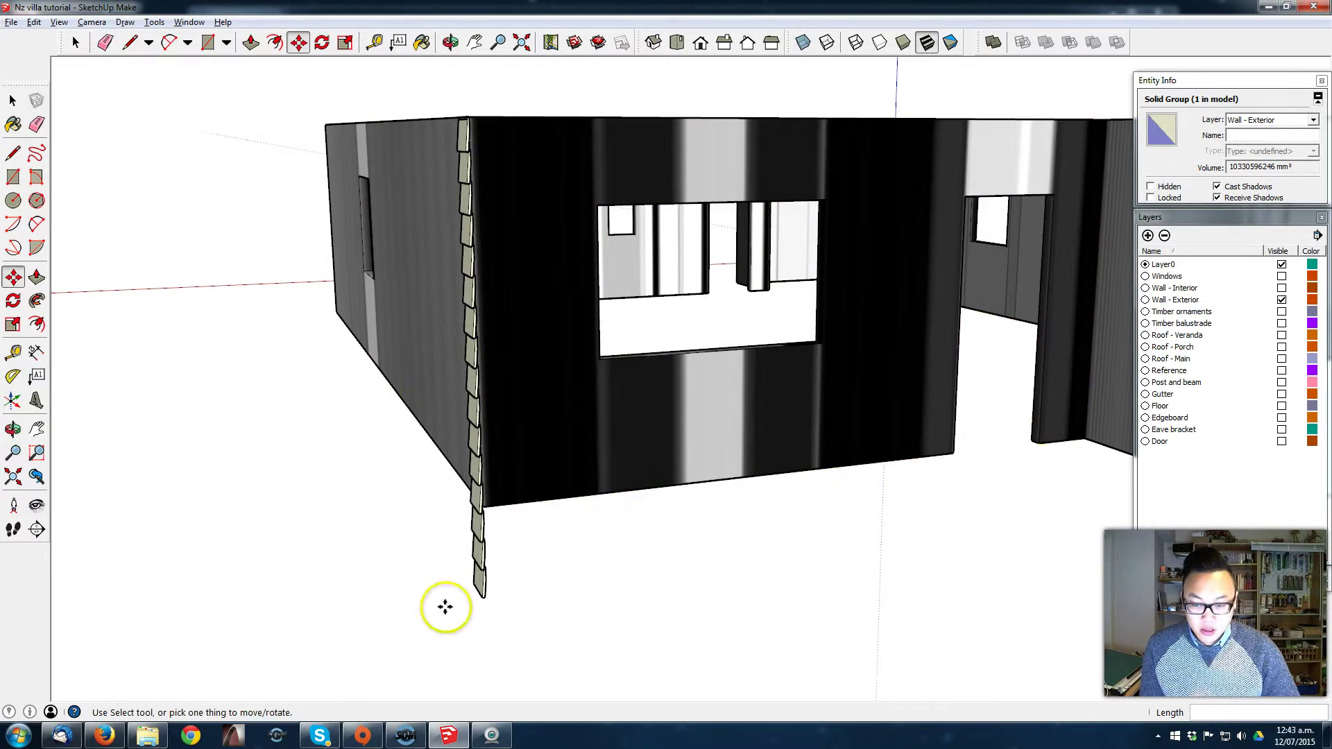
scroll(570, 186, "up", 1)
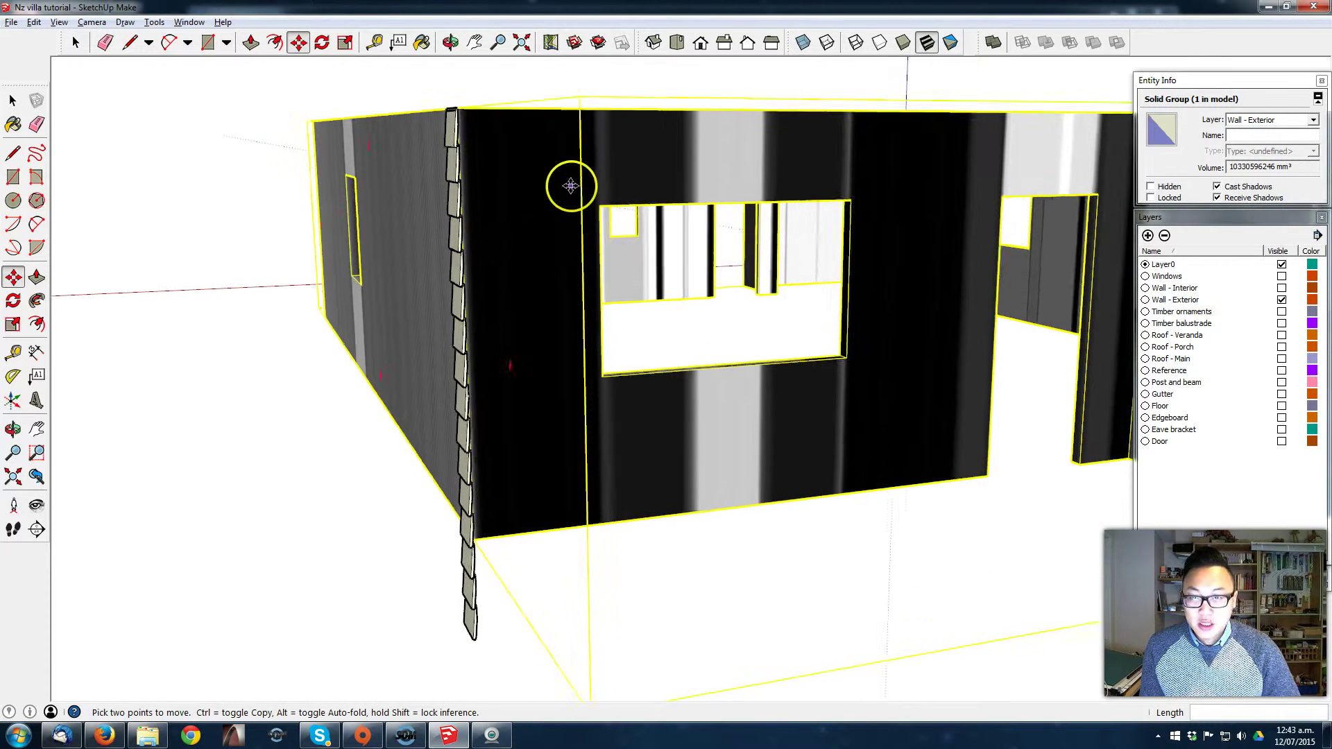
Step: Select the whole column of weatherboards at the wall corner and make it a group
middle_click_drag(570, 186, 636, 306)
scroll(595, 324, "down", 2)
key("space")
left_click(476, 469)
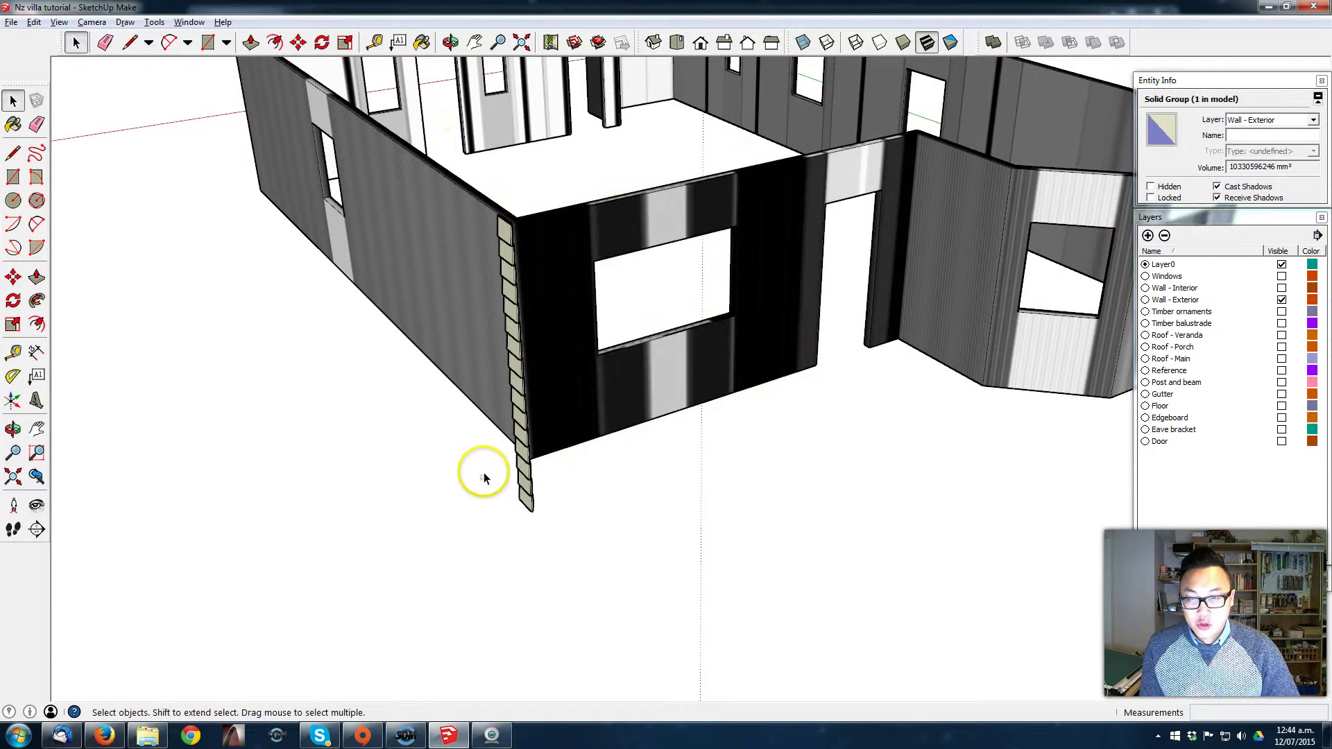
left_click_drag(431, 148, 553, 647)
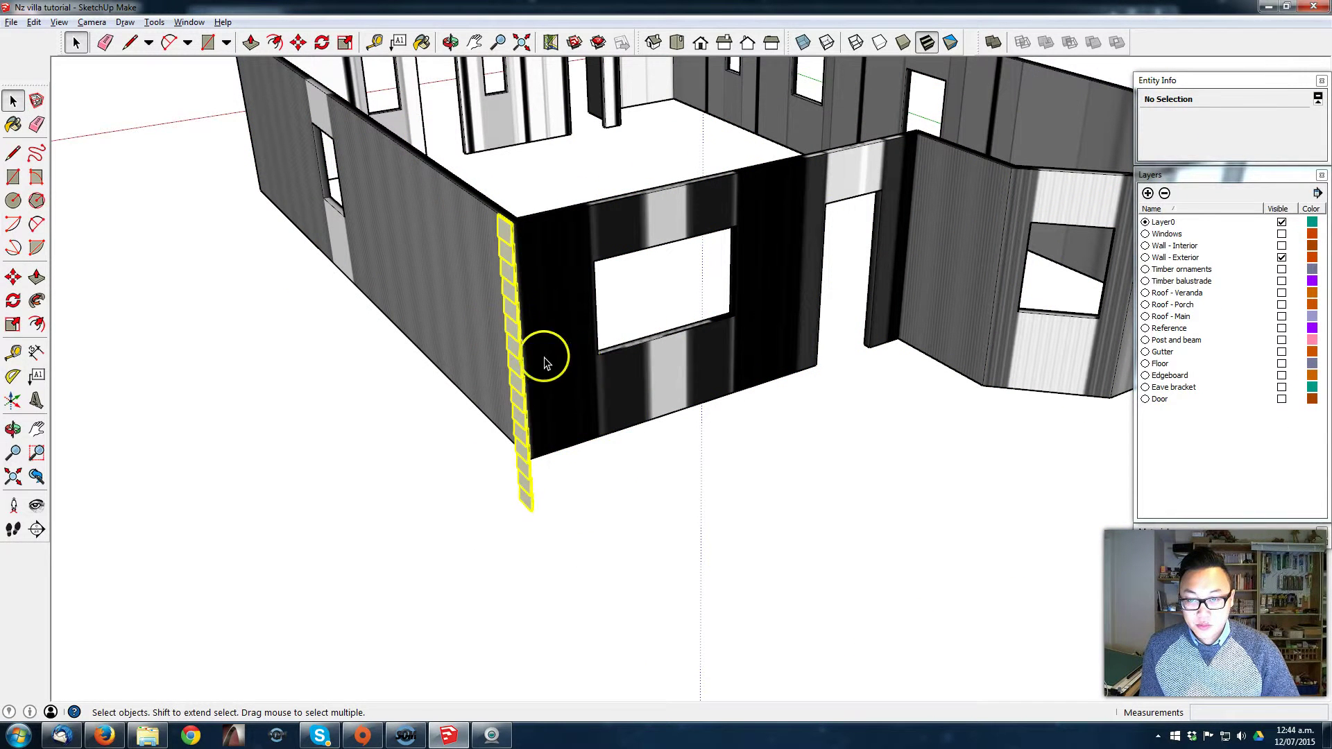
right_click(524, 331)
key("Escape")
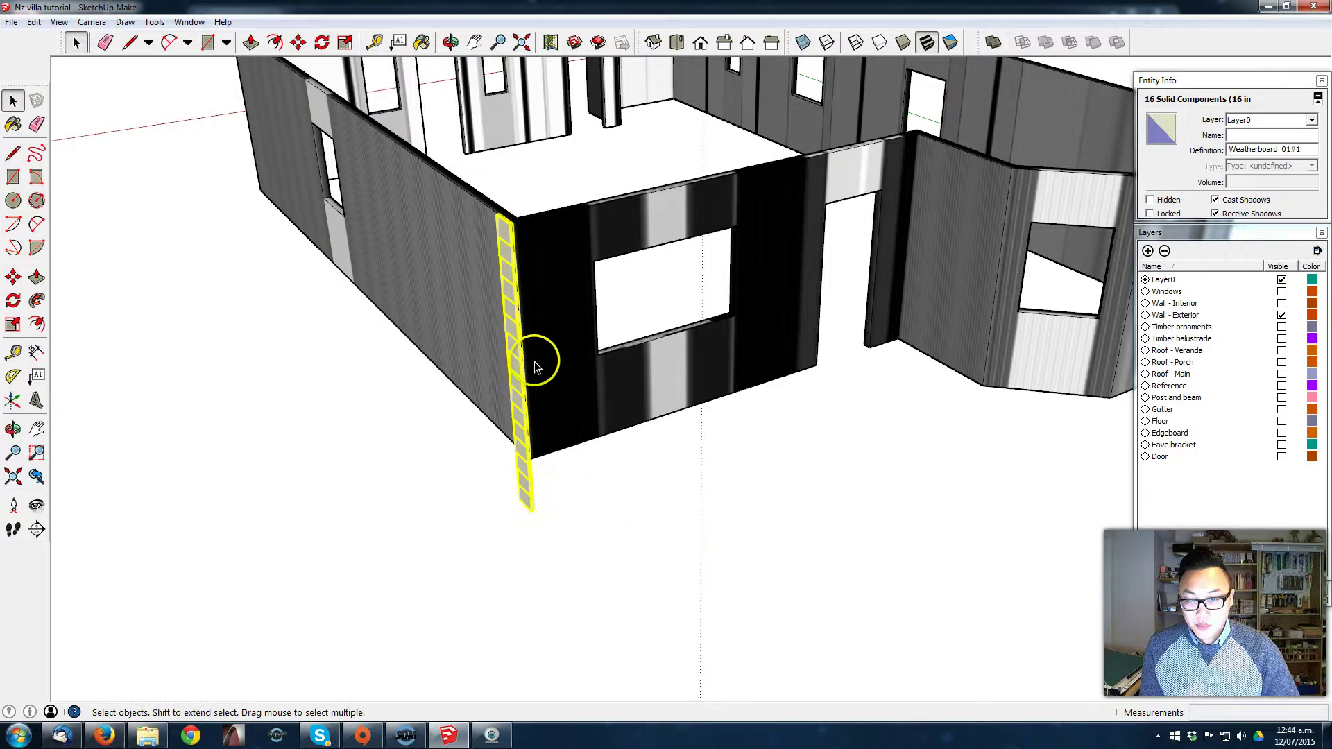
Step: Trace the top weatherboard's end profile with lines, extending its bottom edge to the wall and closing it with a straight back edge
scroll(515, 229, "up", 8)
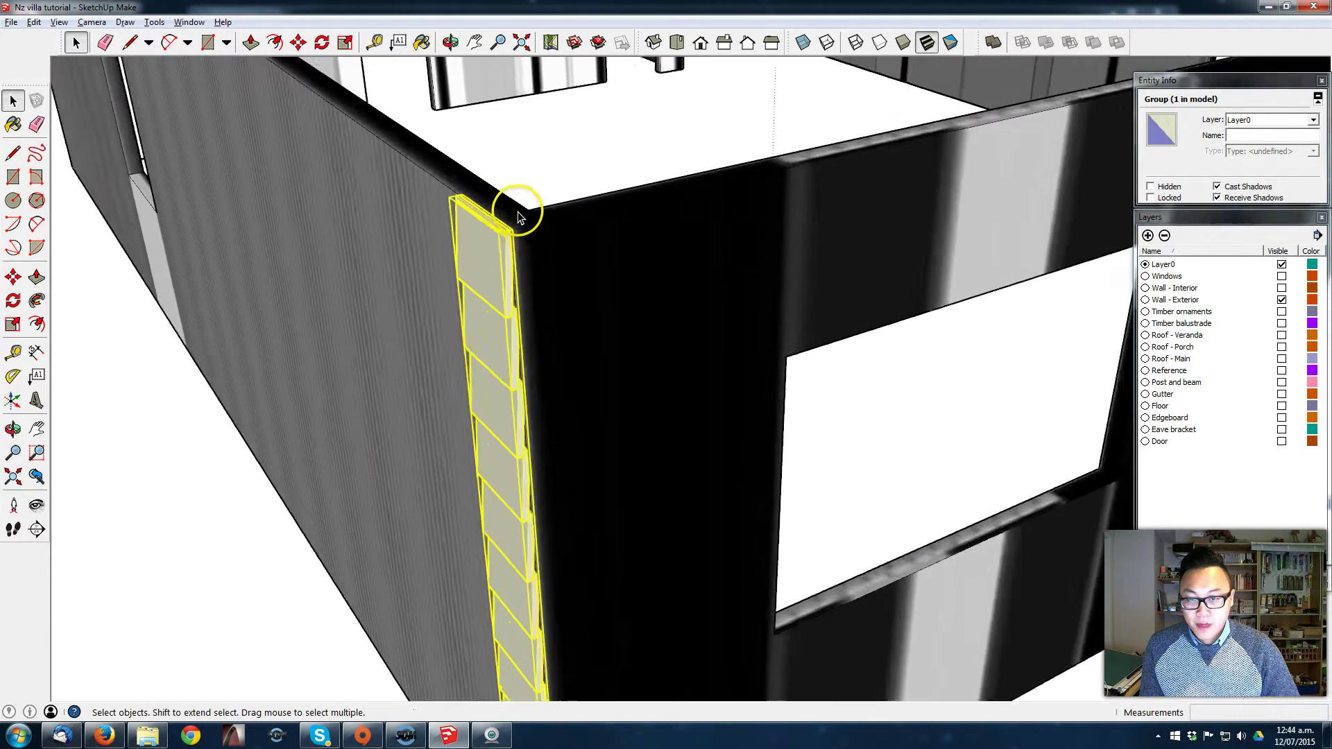
middle_click_drag(506, 256, 570, 284)
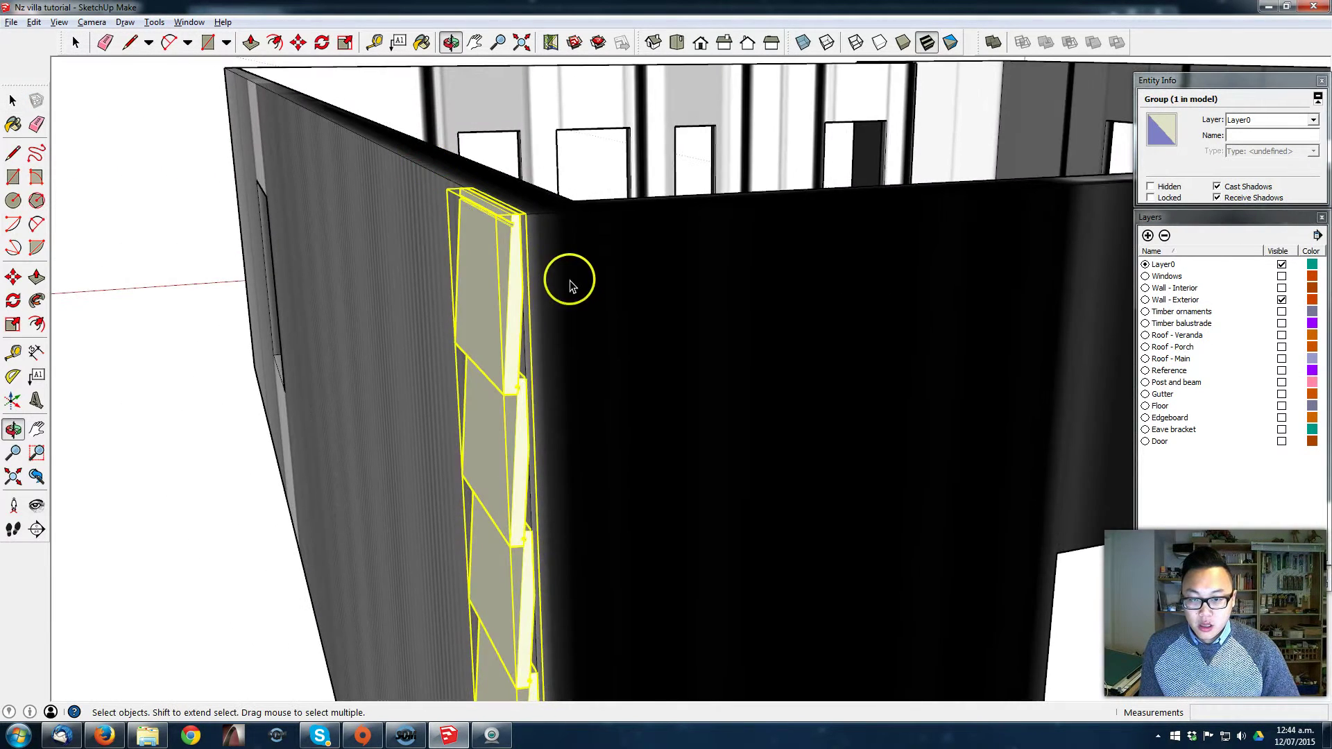
scroll(527, 298, "up", 3)
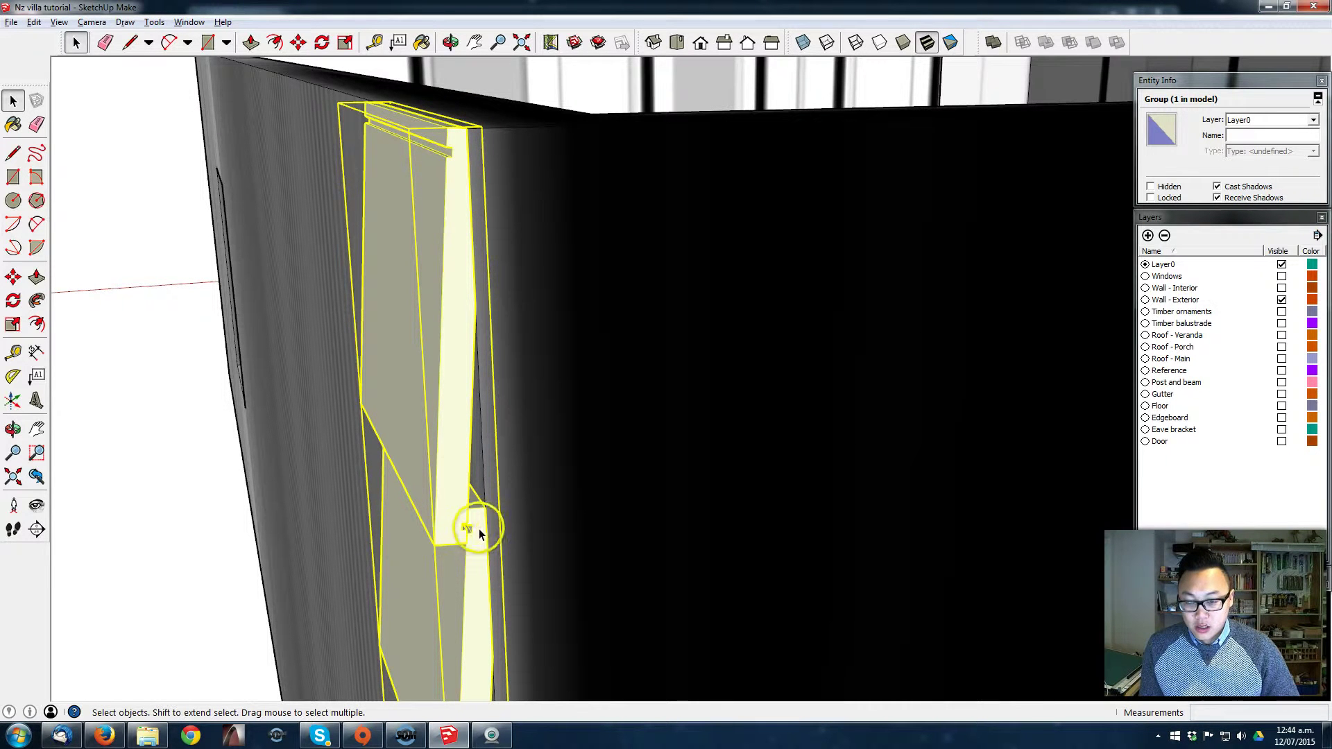
key("l")
scroll(458, 129, "up", 2)
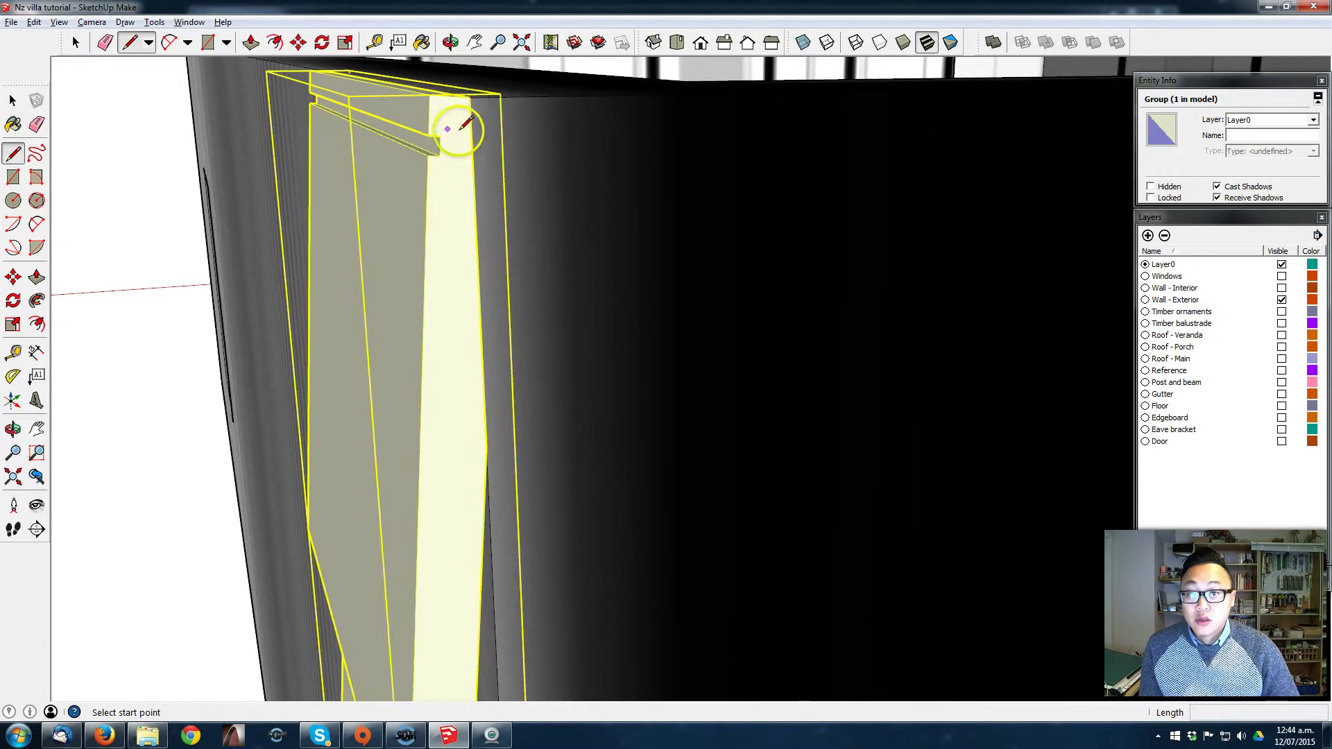
left_click(469, 96)
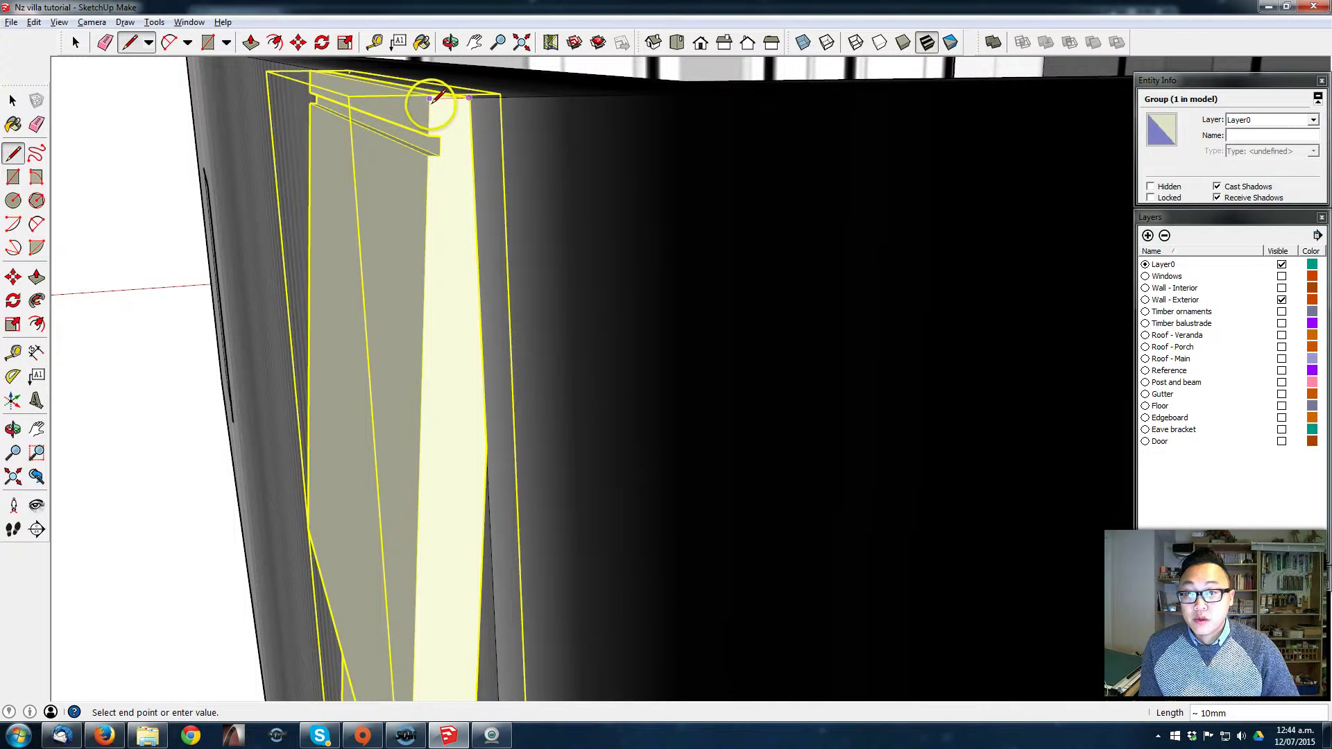
scroll(431, 125, "down", 1)
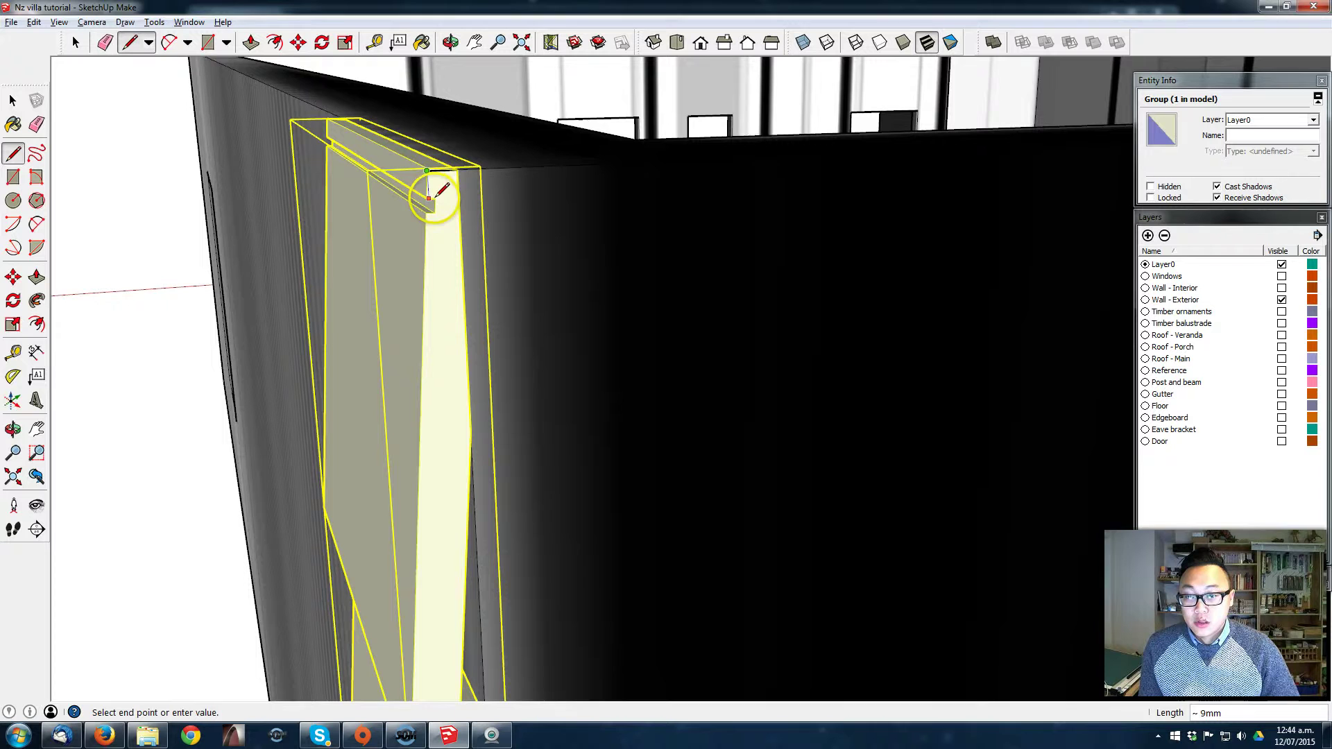
scroll(428, 284, "down", 1)
middle_click_drag(427, 283, 404, 127, "shift")
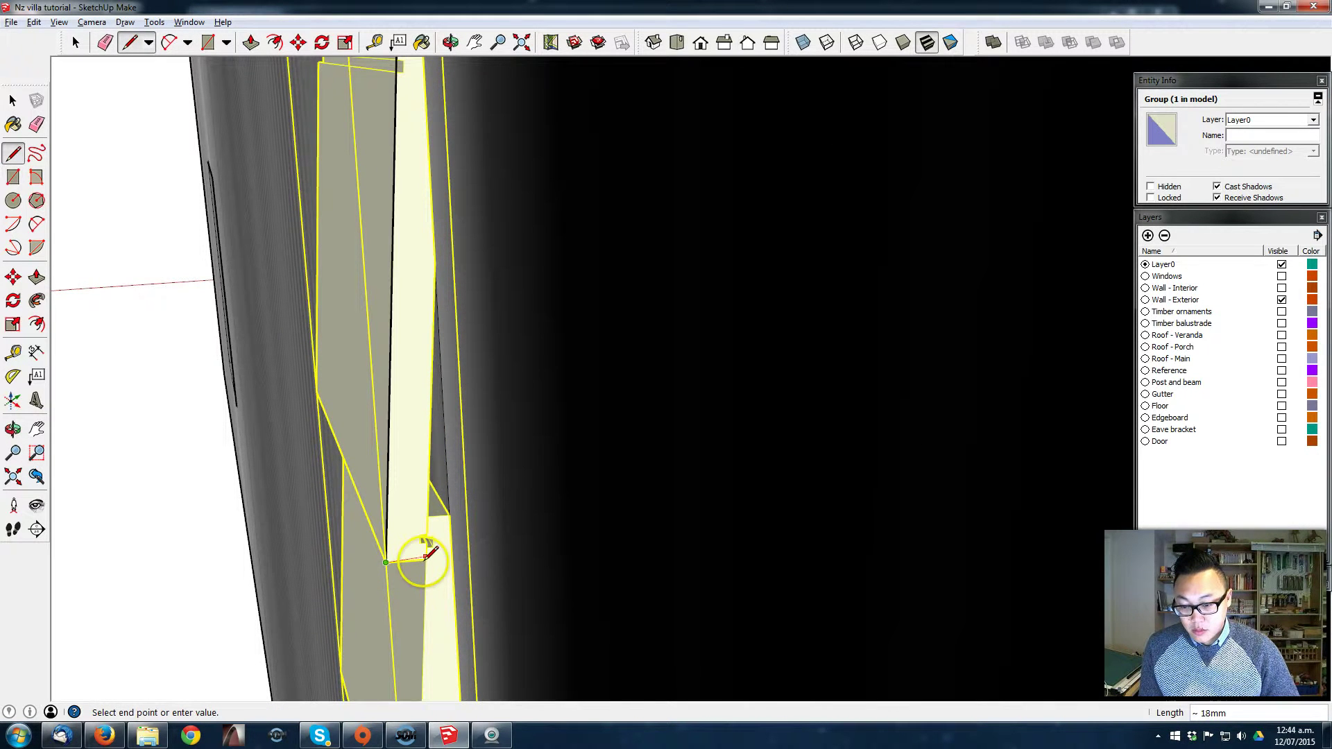
scroll(425, 558, "up", 2)
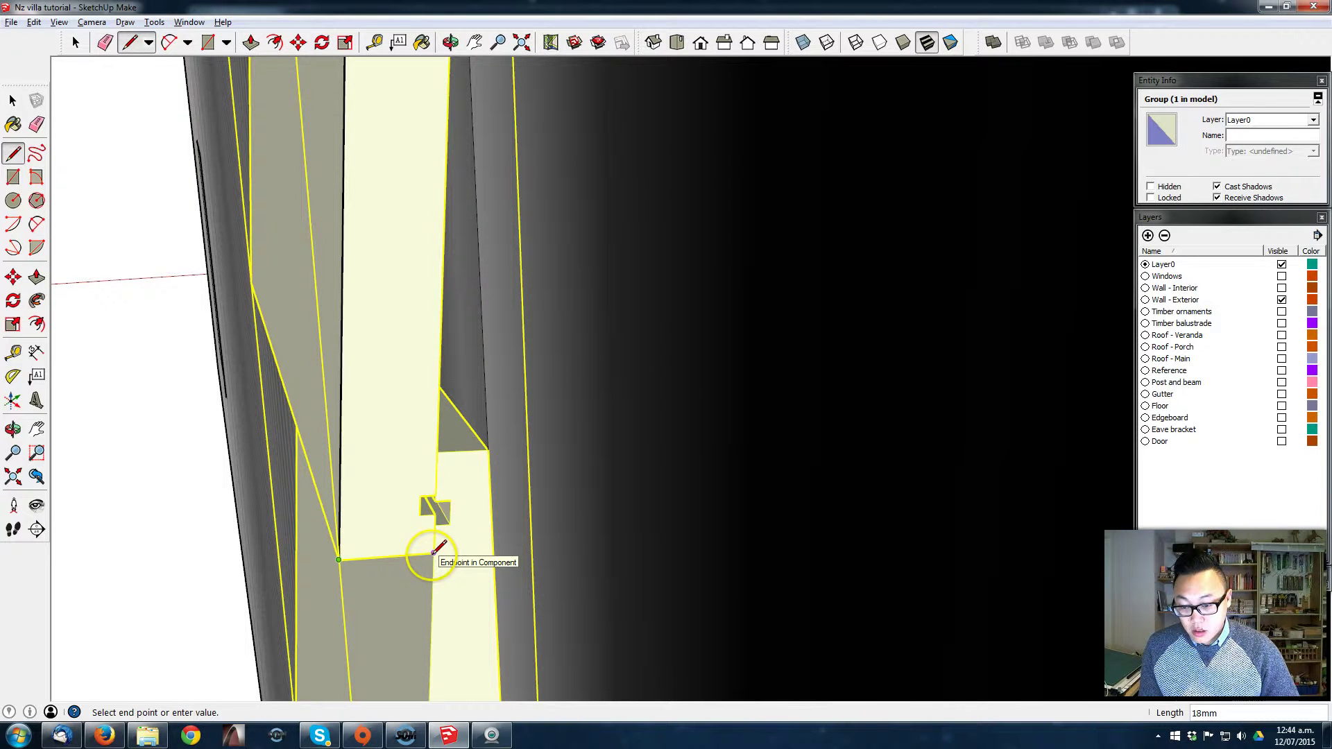
left_click(433, 553)
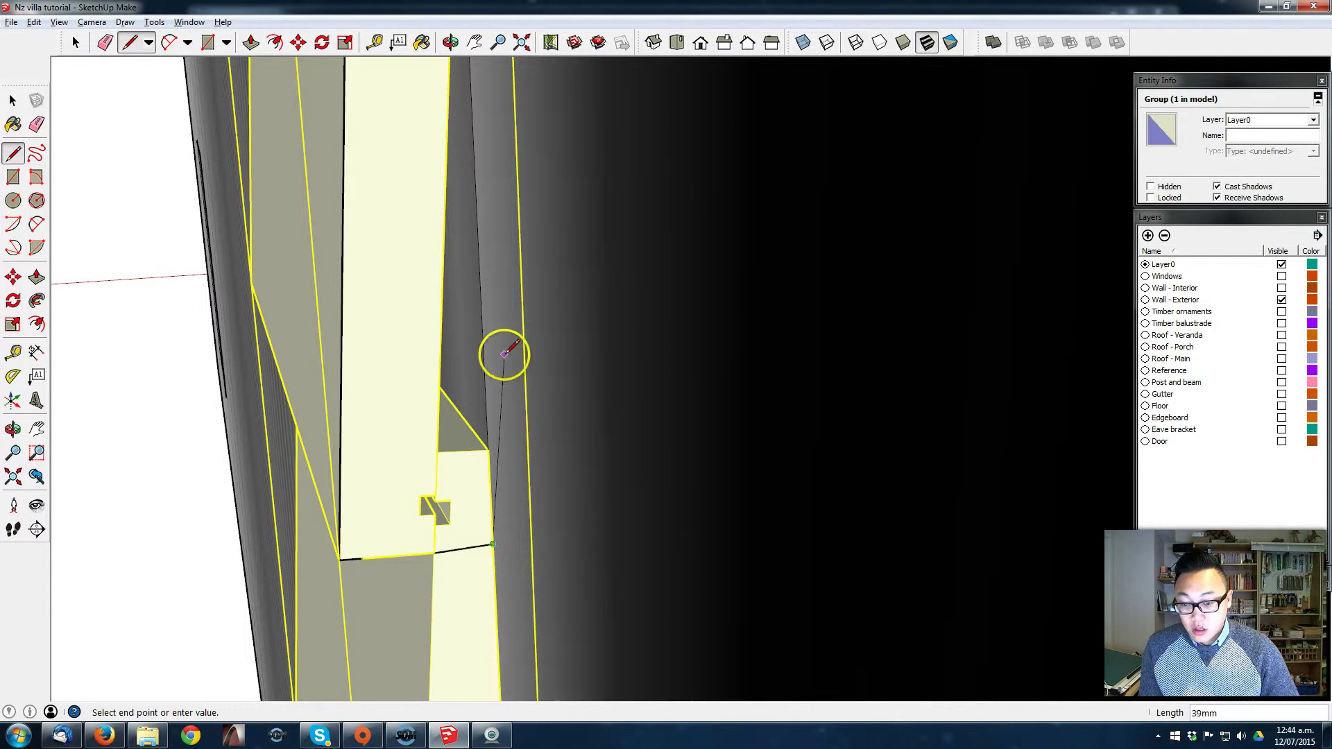
middle_click_drag(500, 351, 526, 485)
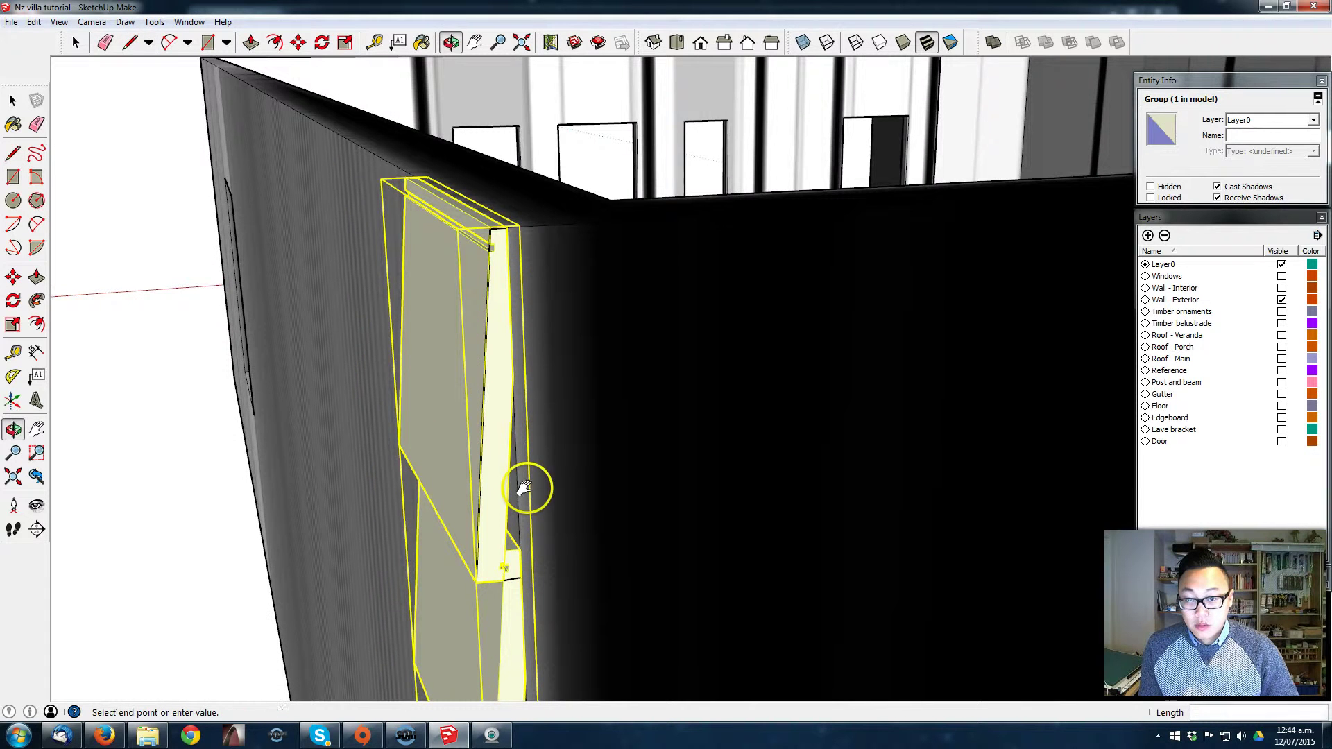
left_click(514, 254)
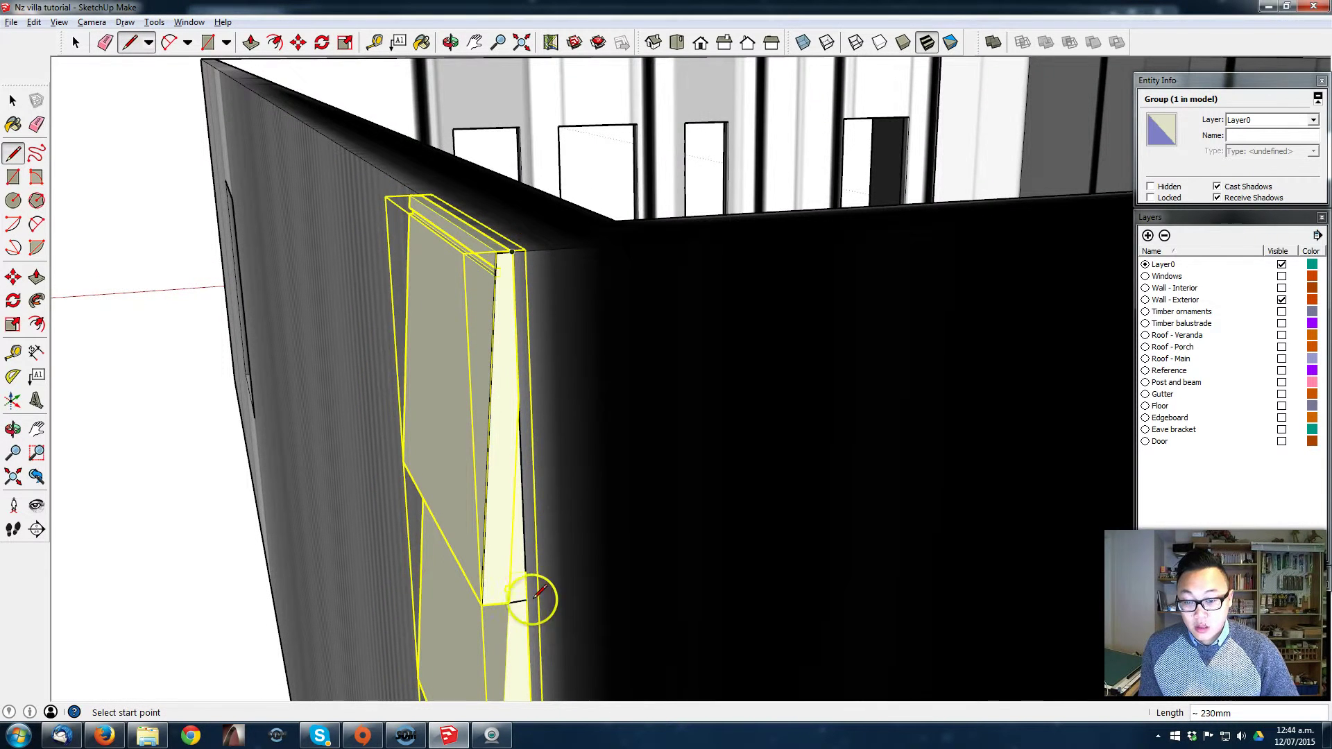
Step: Copy the traced profile face with its edges down onto the next weatherboard and repeat it along the whole column
scroll(535, 594, "up", 4)
key("space")
double_click(507, 517)
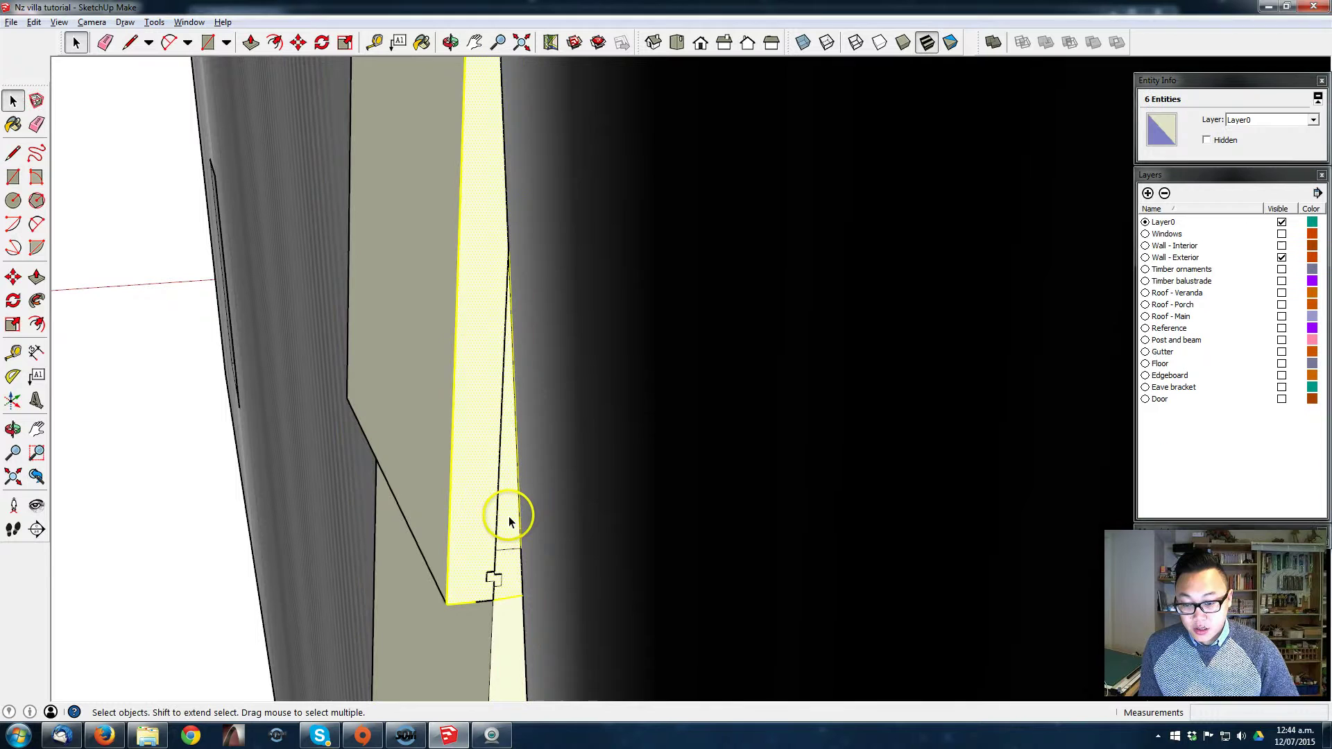
middle_click_drag(507, 517, 523, 333)
key("m")
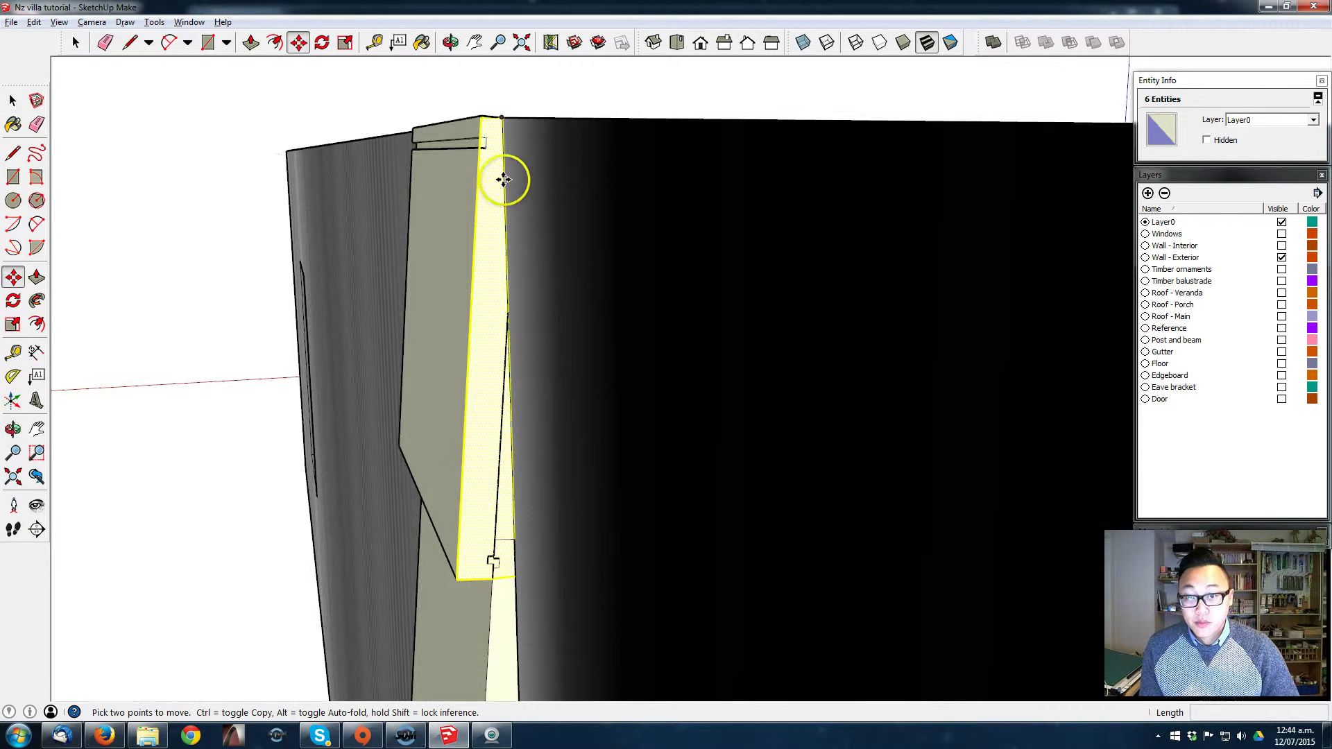
left_click(469, 87)
key("ctrl")
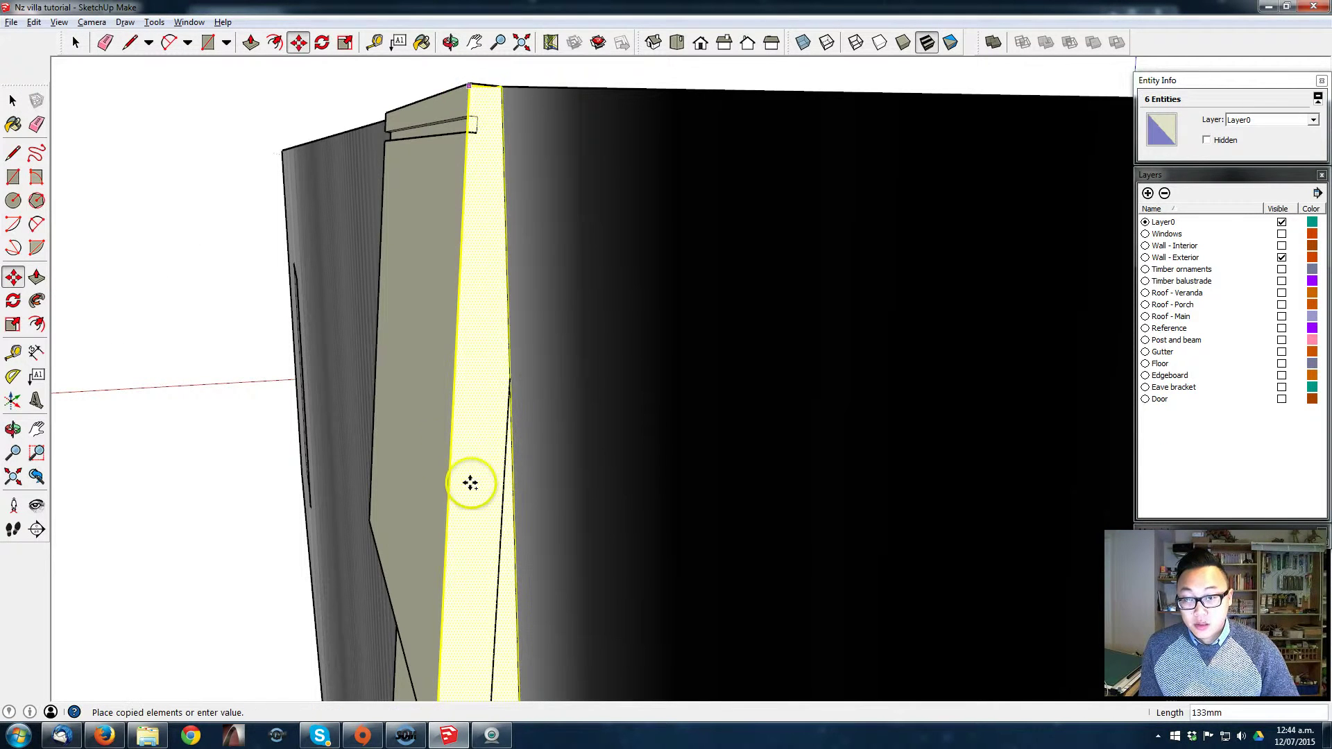
middle_click_drag(469, 481, 398, 164)
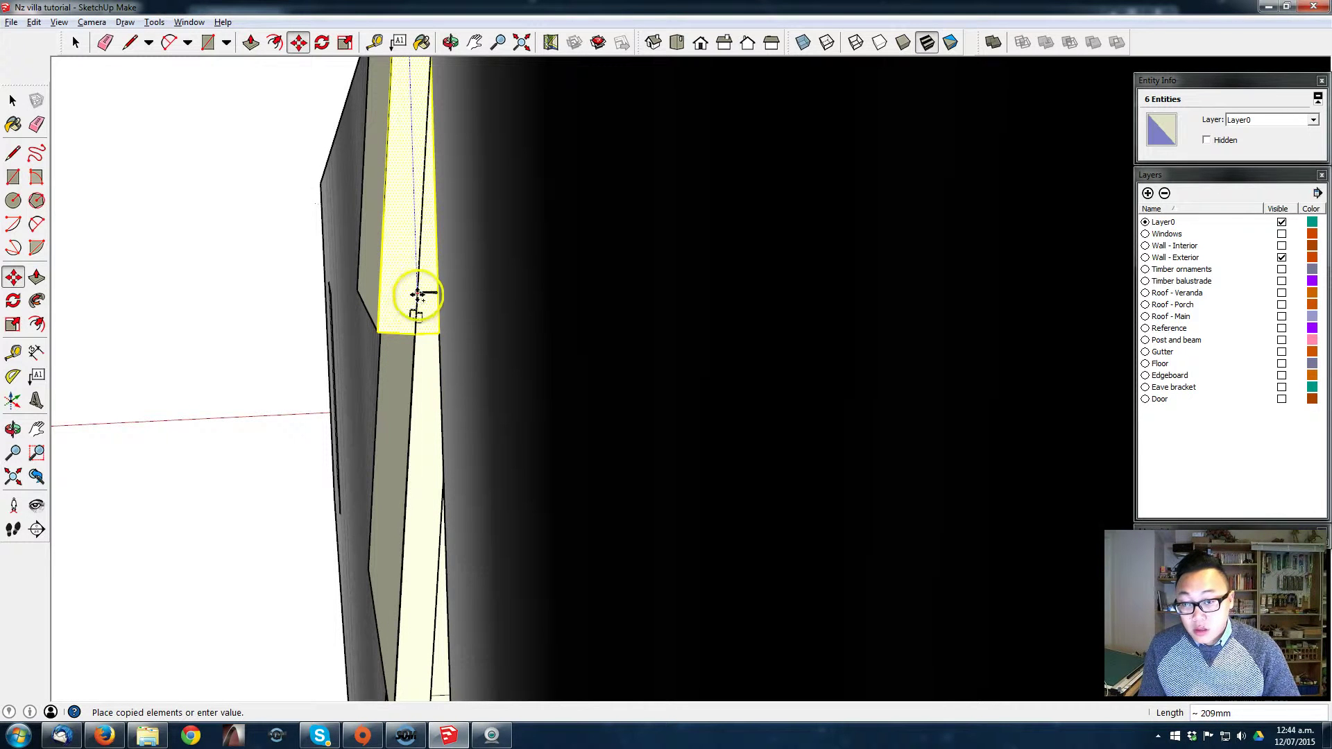
scroll(416, 294, "up", 4)
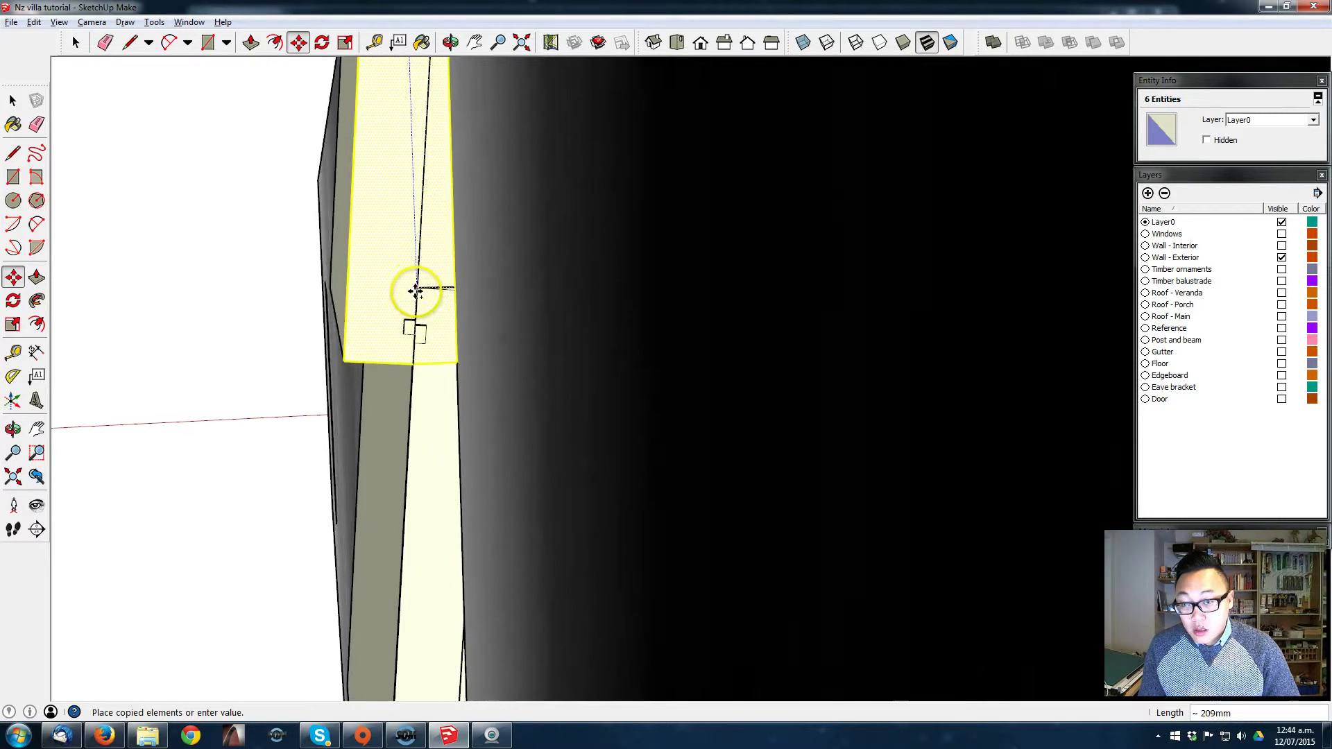
left_click(416, 278)
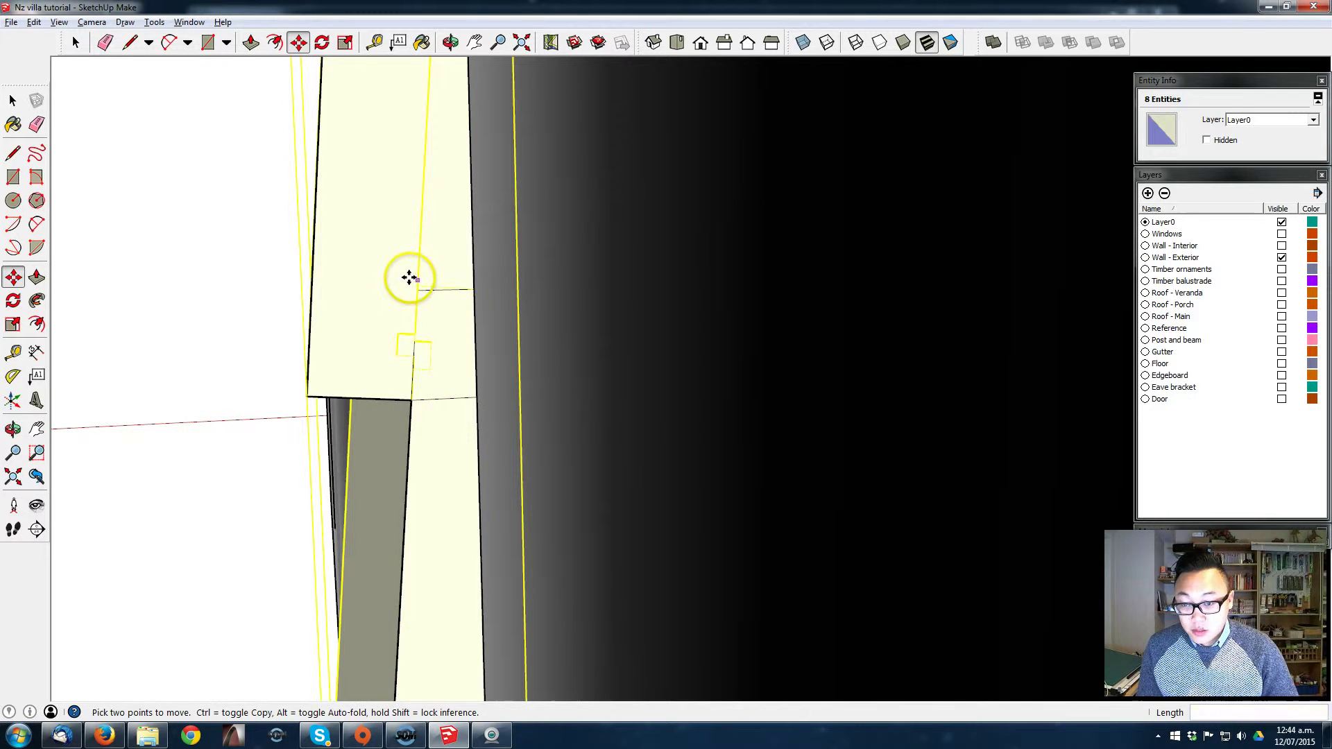
Step: Delete the grouped weatherboard column at the wall corner, keeping the traced profile faces
middle_click_drag(410, 276, 535, 372)
scroll(512, 355, "down", 6)
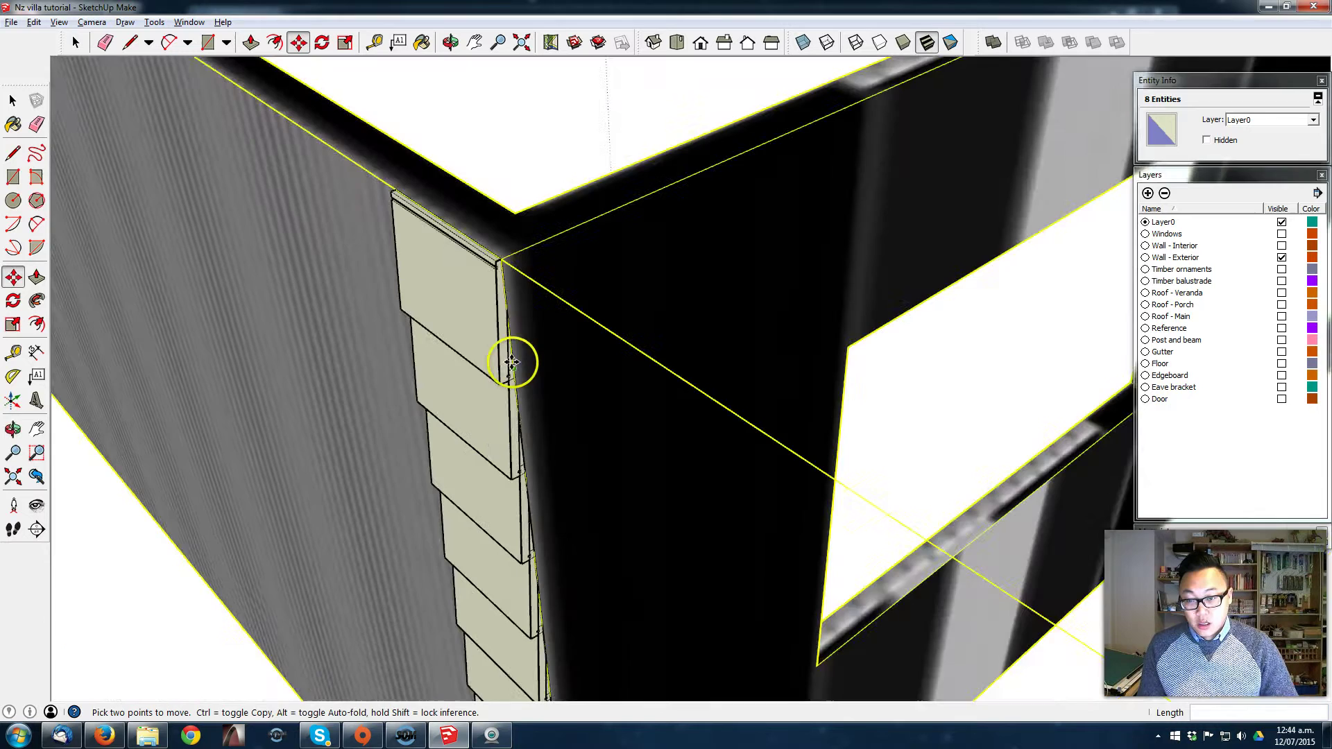
key("space")
left_click(511, 296)
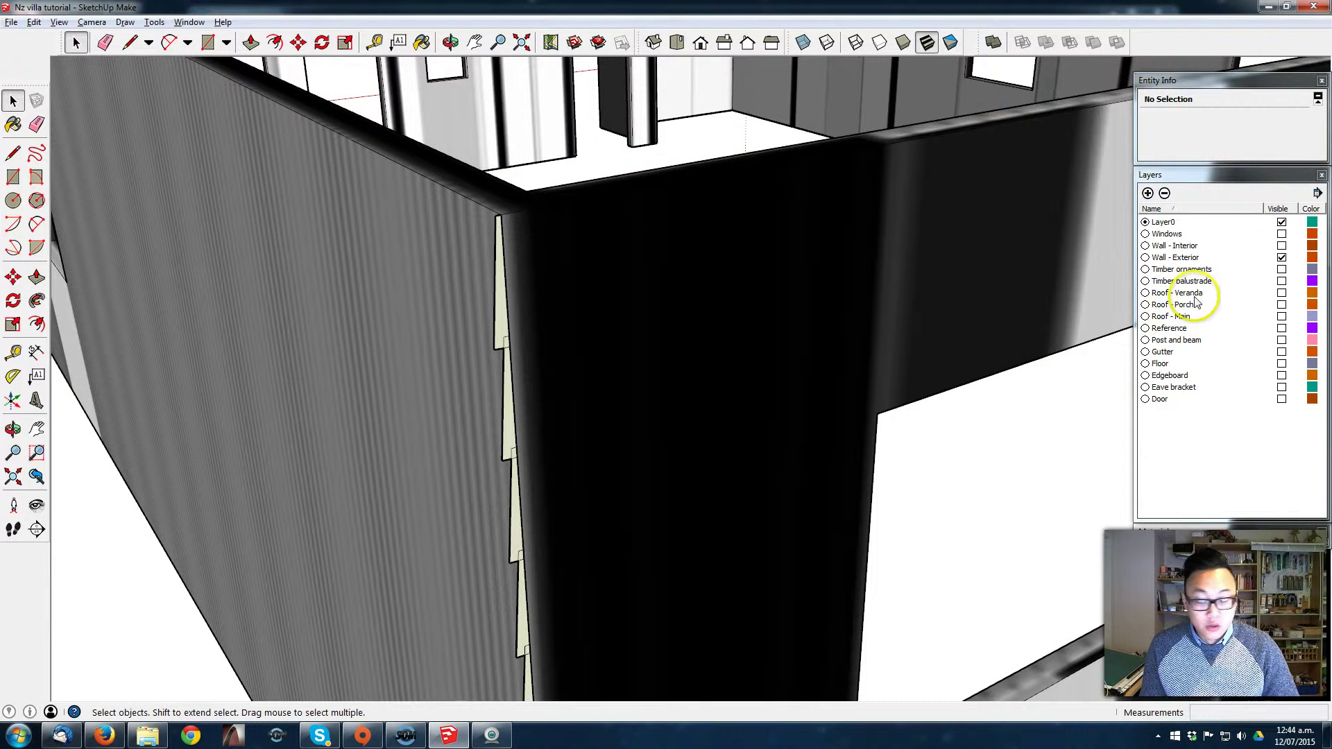
Step: Hide the Wall - Exterior layer and erase the dividing lines between the overlapping profiles to merge them into one face
left_click(1281, 258)
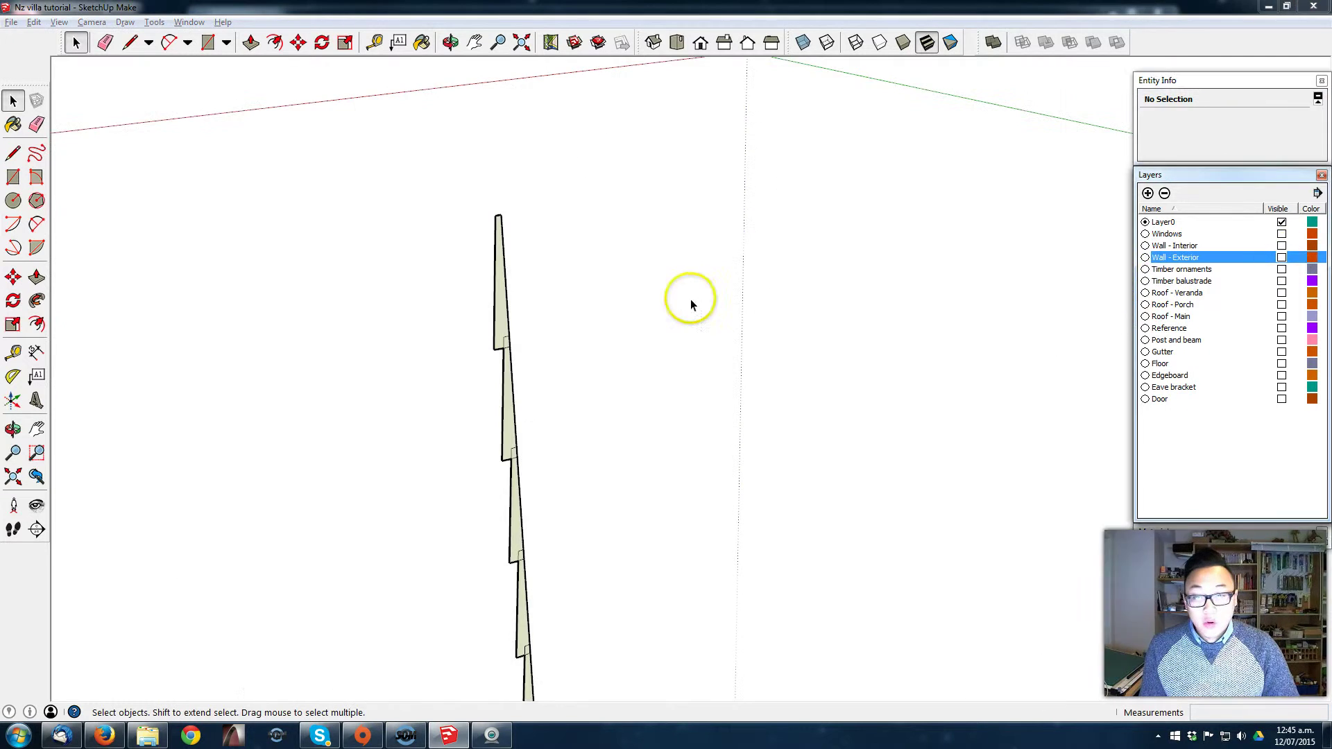
scroll(509, 312, "up", 2)
scroll(498, 343, "up", 1)
key("e")
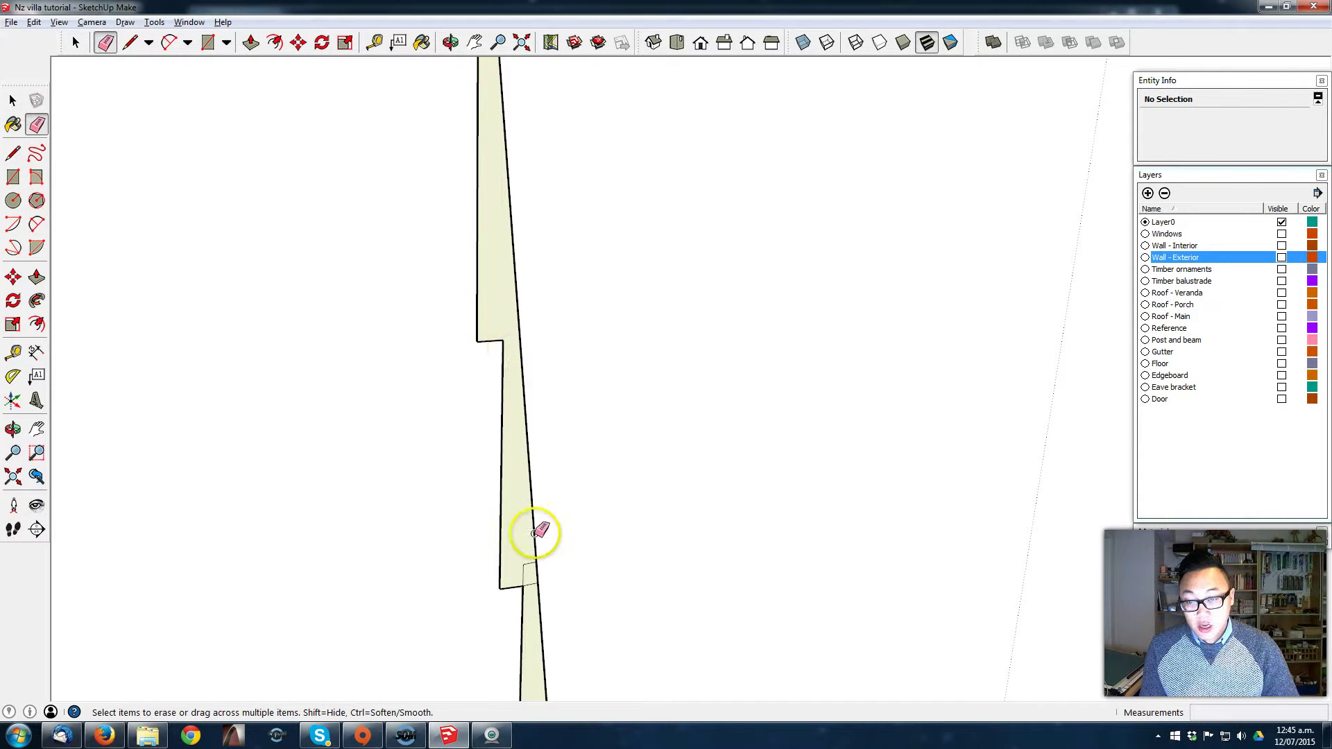
mouse_move(535, 531)
middle_mouse_down()
mouse_move(514, 386)
mouse_move(520, 350)
mouse_move(567, 347)
mouse_move(550, 143)
mouse_move(550, 365)
middle_mouse_up()
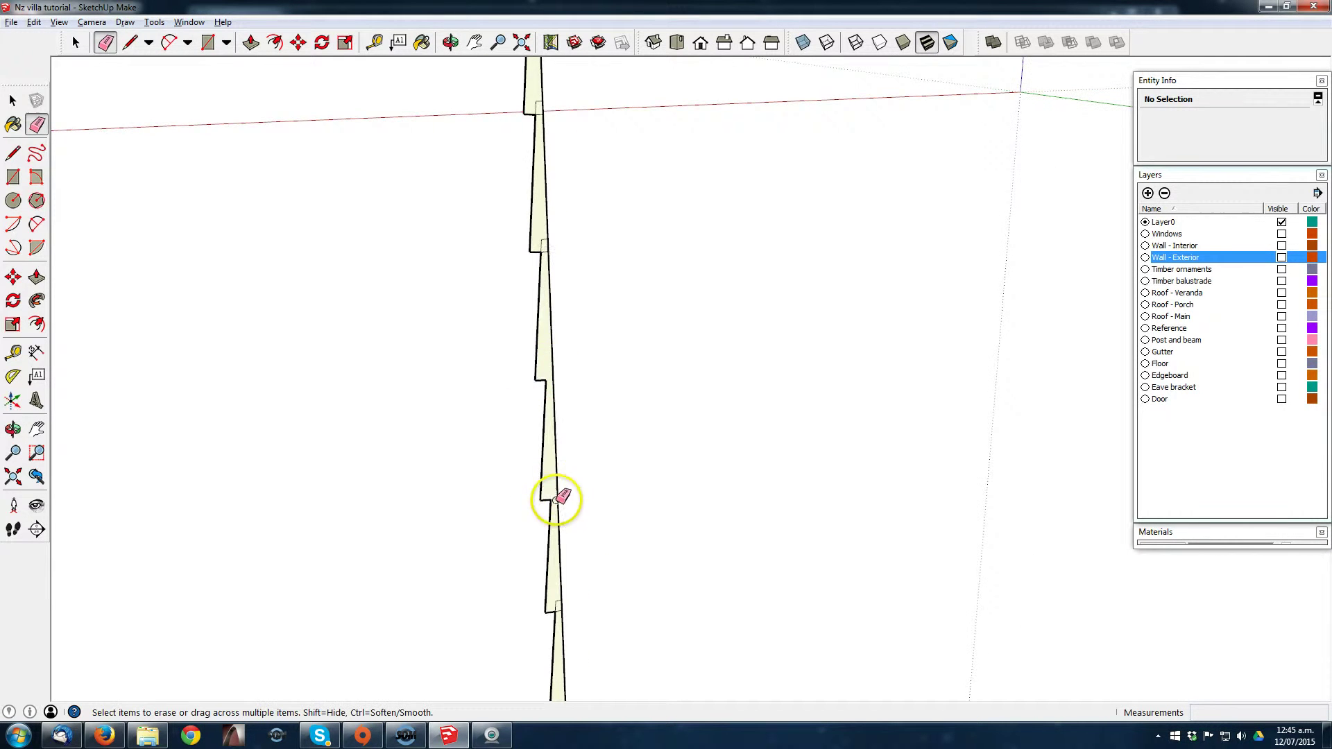
mouse_move(552, 499)
middle_mouse_down()
mouse_move(572, 559)
mouse_move(594, 238)
middle_mouse_up()
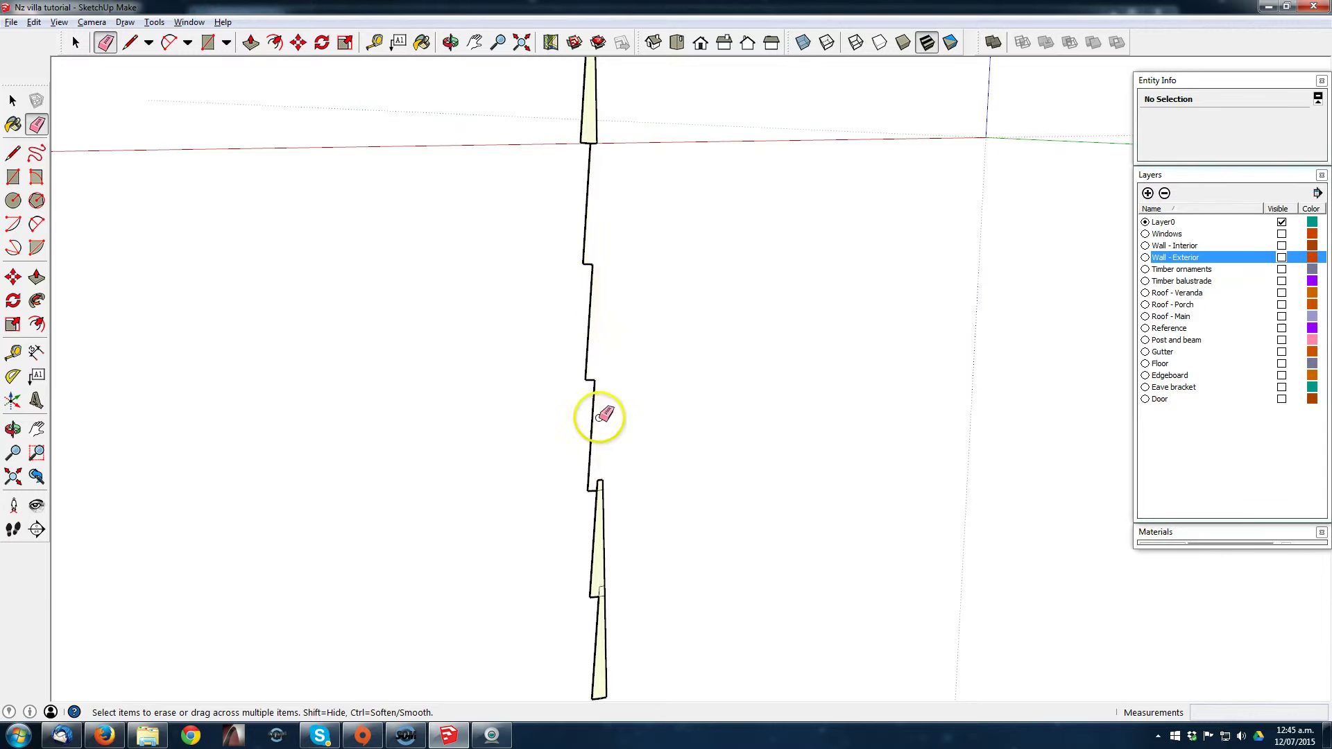
mouse_move(604, 603)
middle_mouse_down()
mouse_move(645, 372)
mouse_move(678, 497)
mouse_move(631, 555)
mouse_move(380, 451)
mouse_move(336, 128)
mouse_move(468, 397)
mouse_move(669, 351)
middle_mouse_up()
middle_click_drag(675, 534, 652, 424)
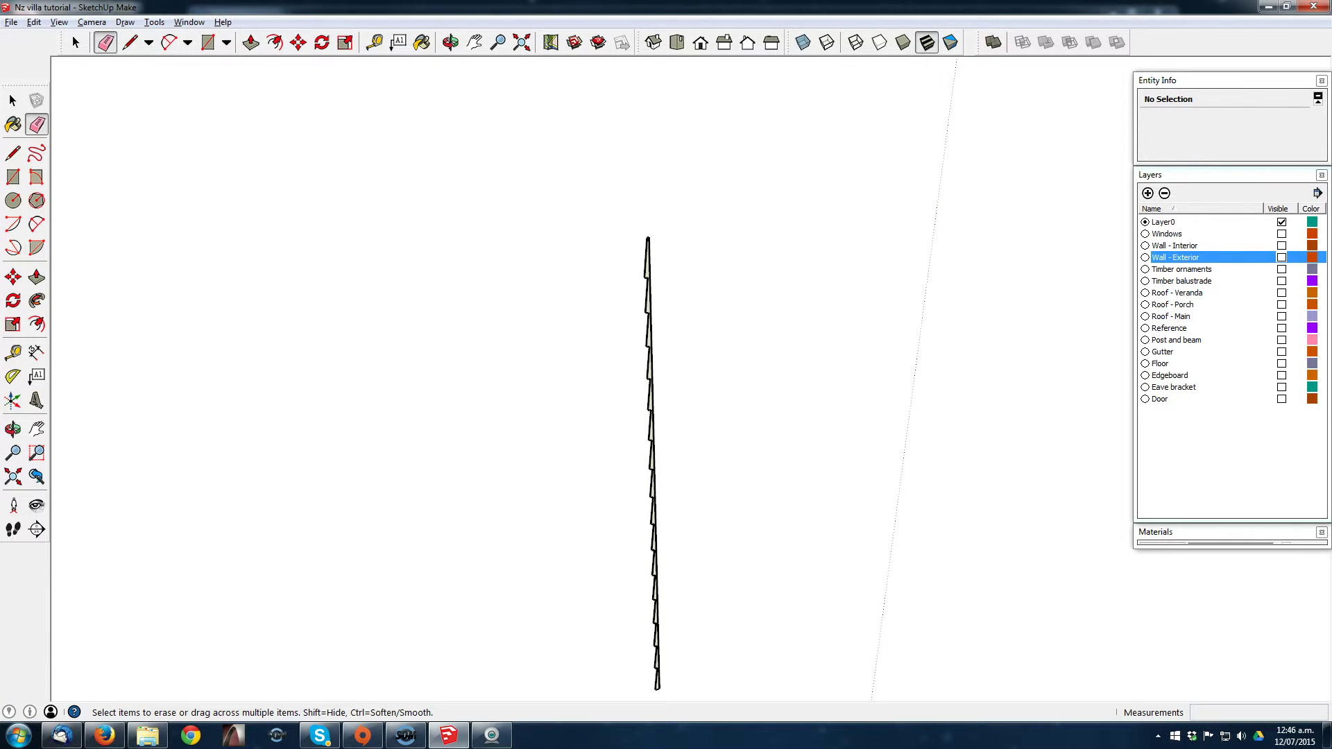
Step: Try to extrude the merged weatherboard profile about 558 mm with Push/Pull
key("p")
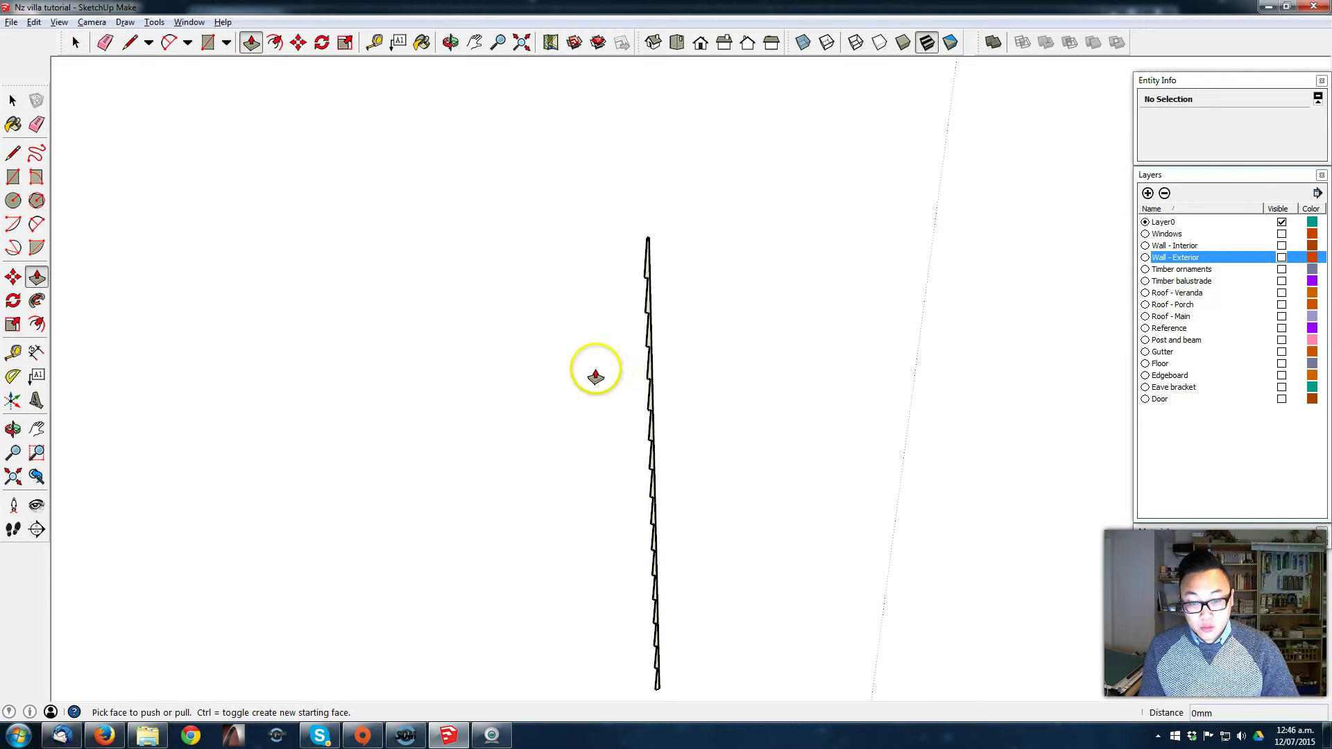
left_click(650, 414)
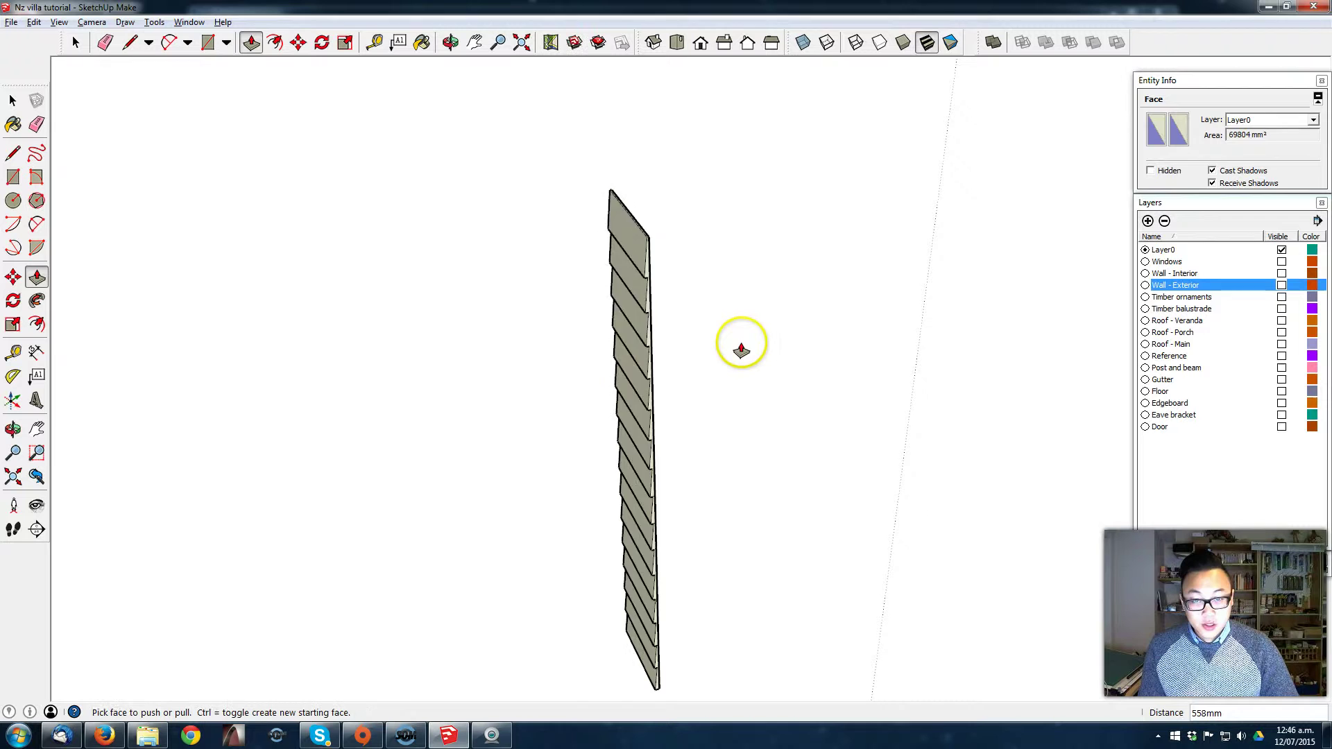
key("Escape")
key("space")
Step: With the Wall - Exterior layer shown again, group the whole weatherboard profile and move it about 264 mm along the side wall
left_click(1281, 258)
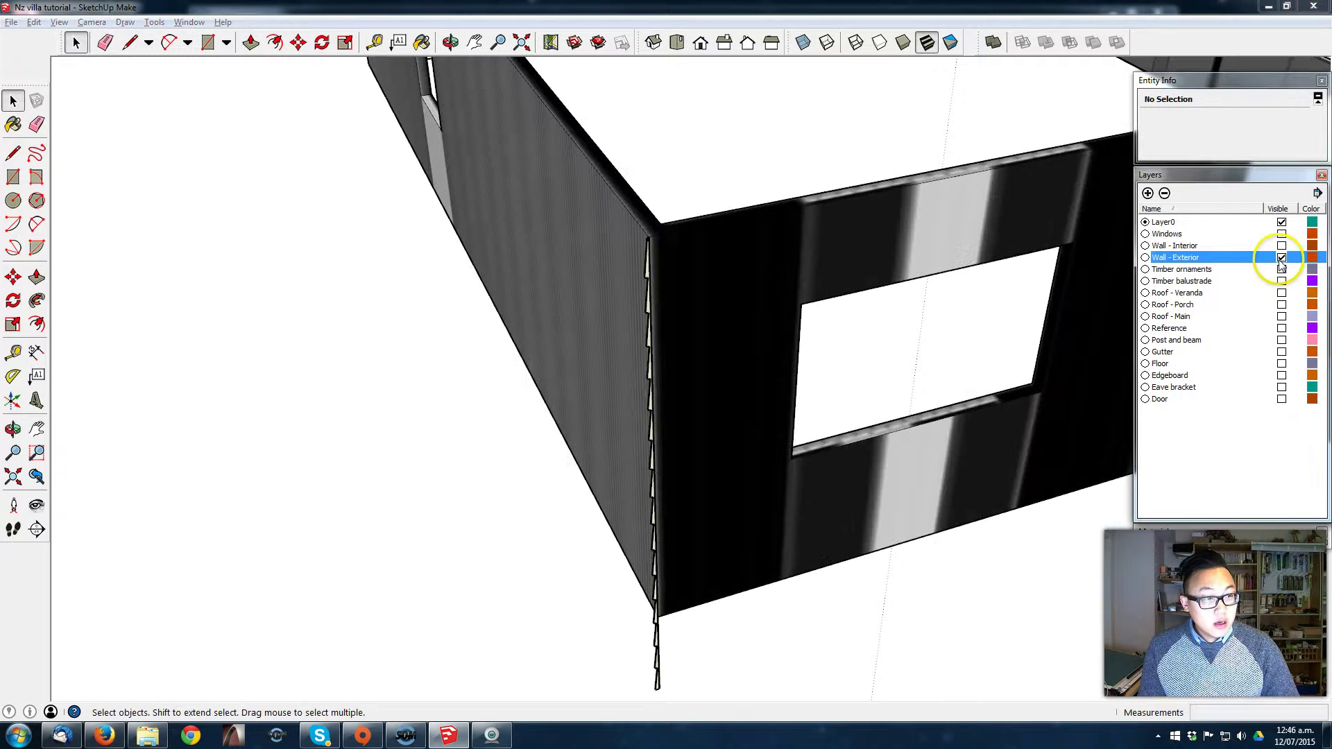
scroll(655, 278, "up", 3)
scroll(656, 263, "up", 1)
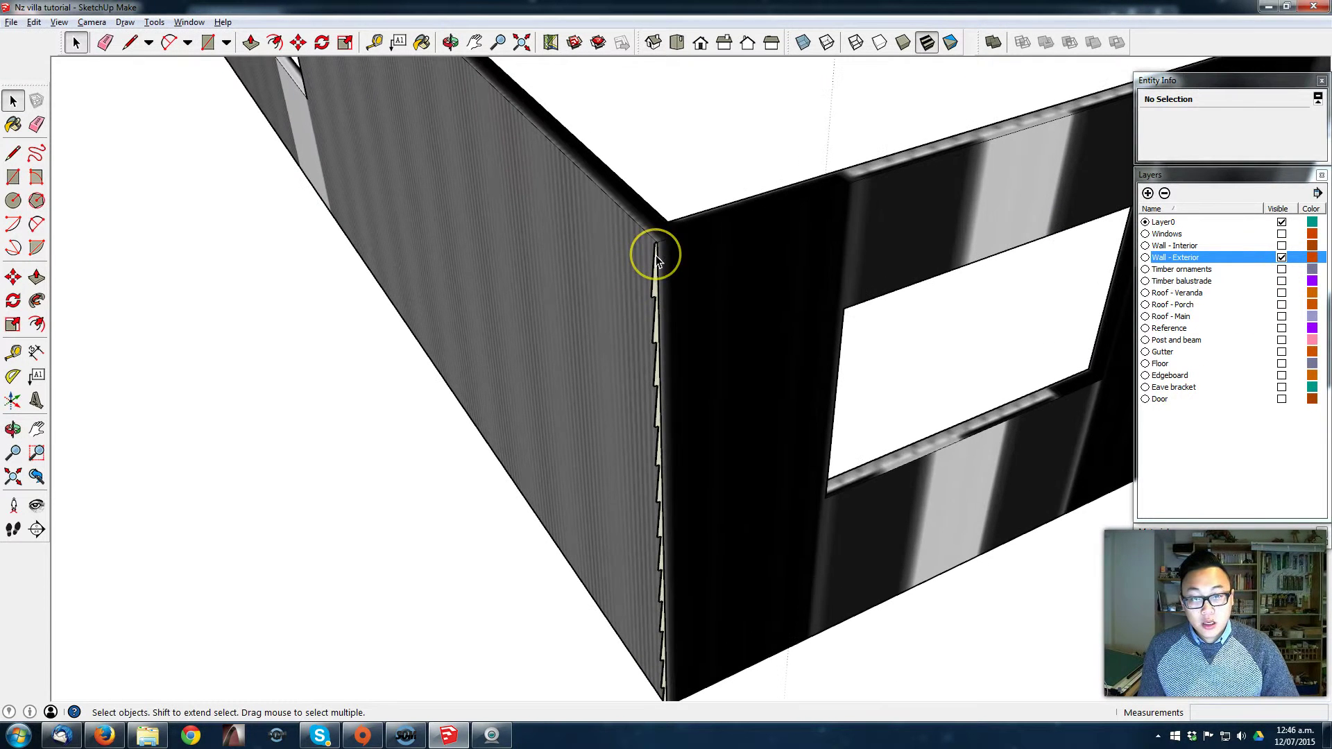
triple_click(657, 260)
right_click(657, 258)
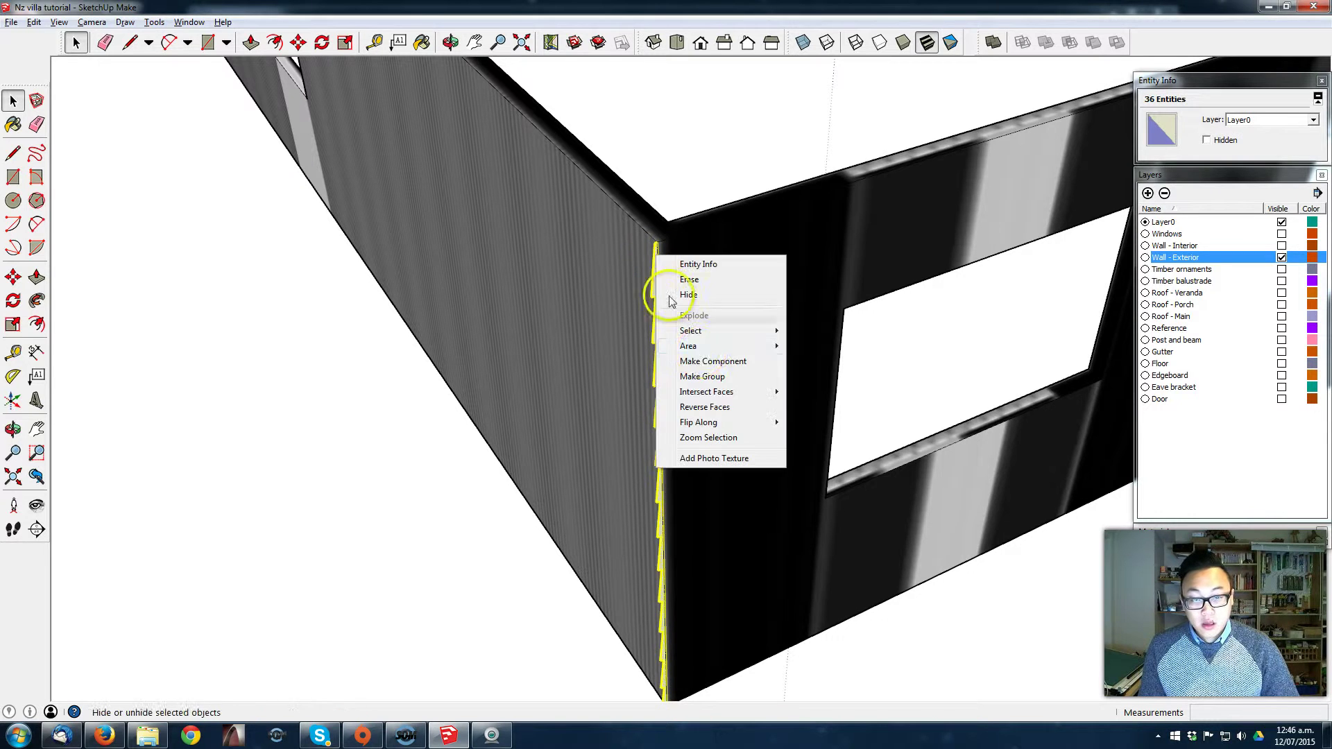
left_click(704, 377)
key("m")
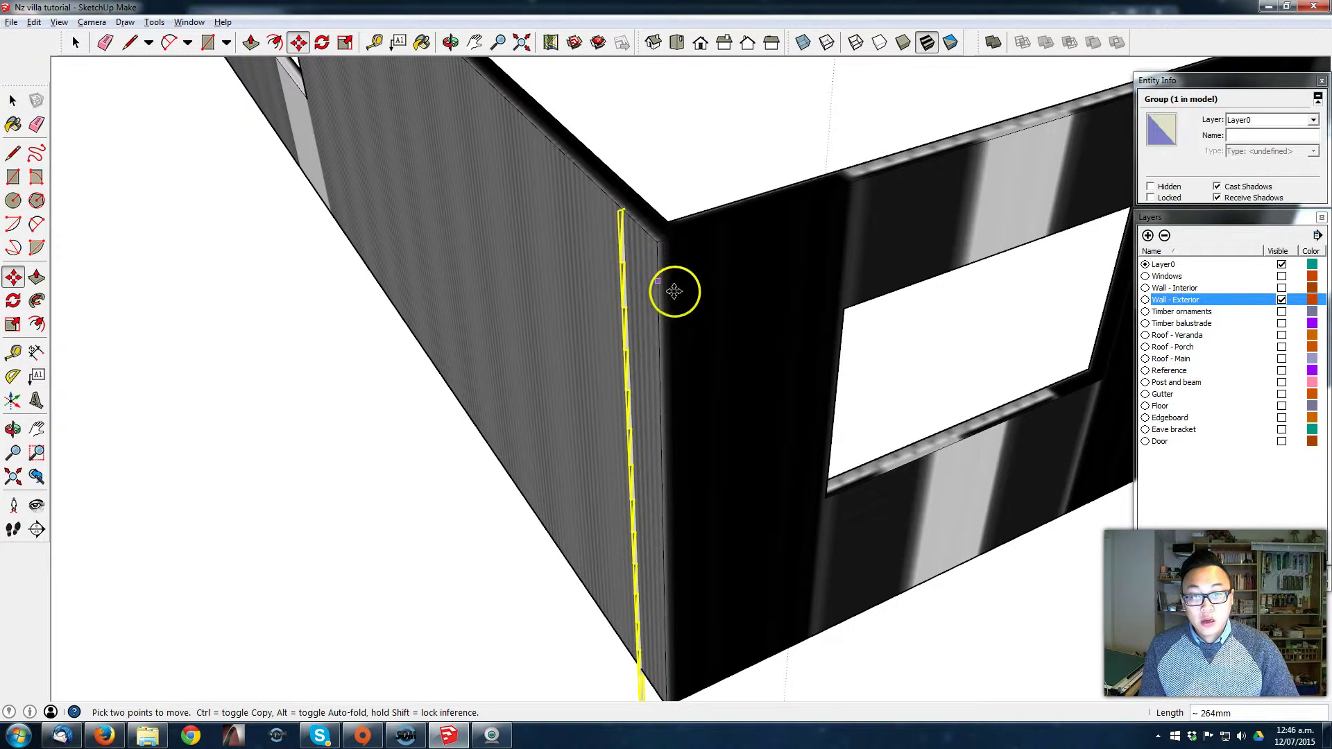
Step: Copy the top face of the exterior walls from inside the wall group, leaving the group when finished
scroll(666, 295, "down", 2)
scroll(666, 296, "down", 2)
middle_click_drag(820, 232, 595, 335)
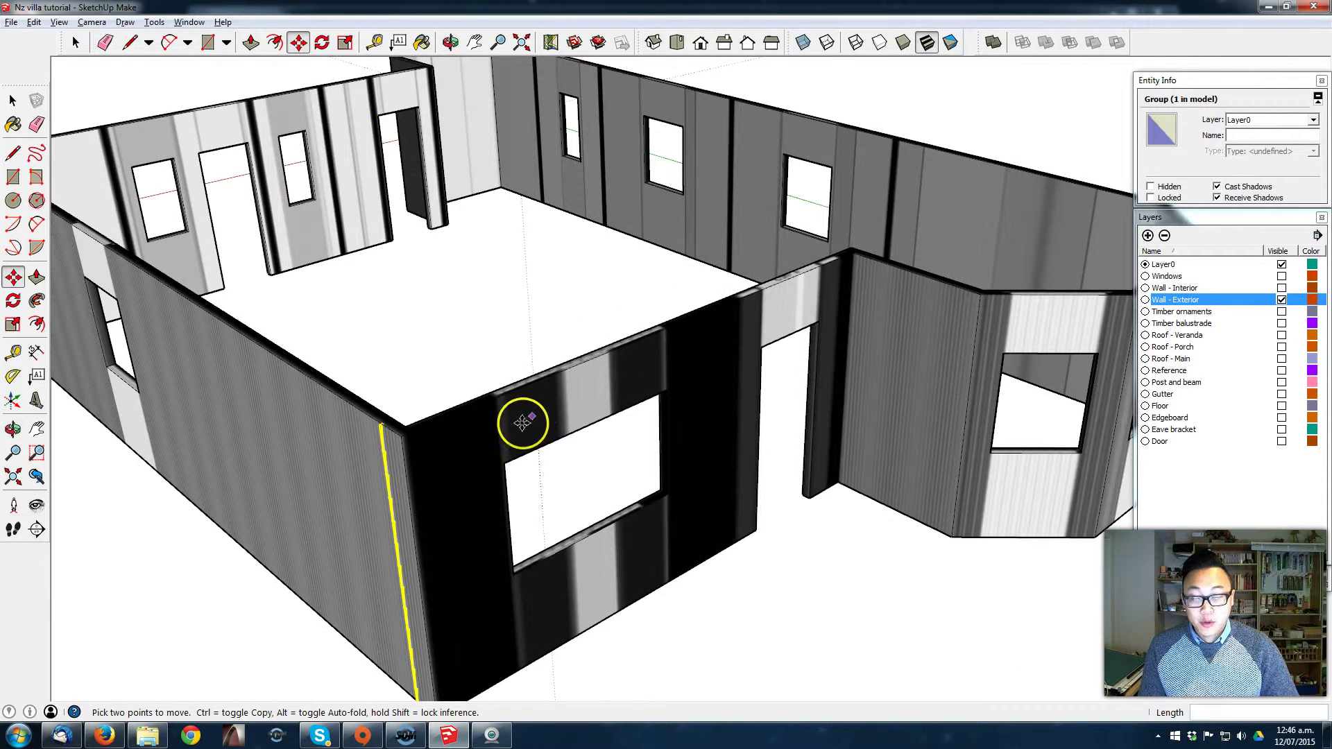
middle_click_drag(523, 422, 481, 419)
key("space")
double_click(479, 412)
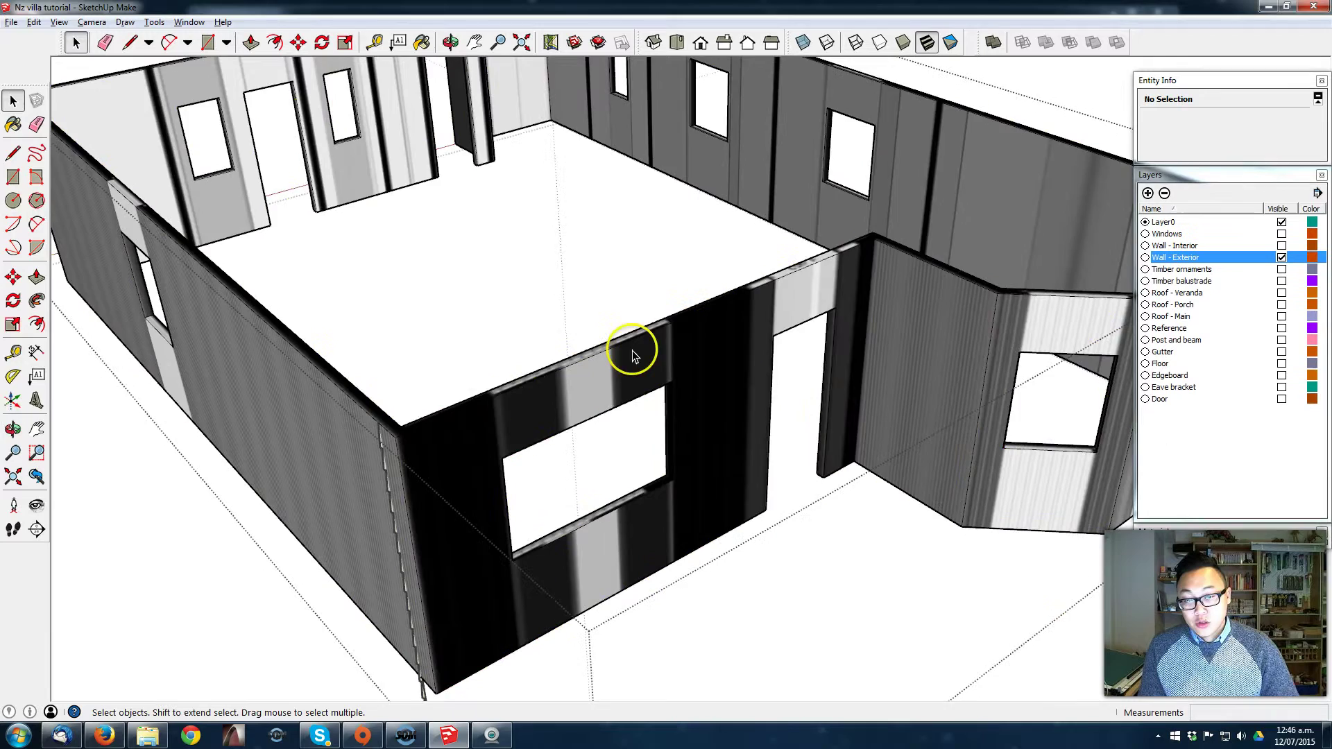
scroll(513, 361, "down", 3)
middle_click_drag(499, 368, 532, 366)
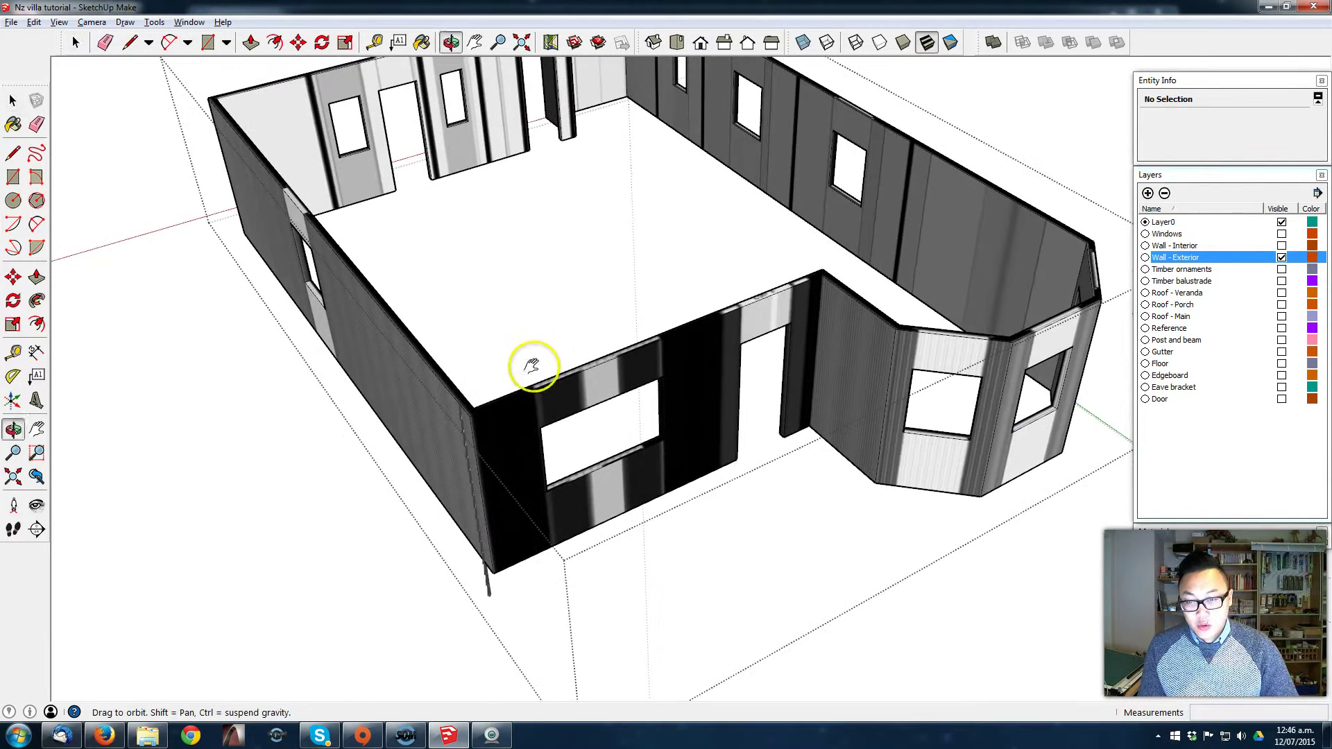
scroll(527, 375, "up", 3)
left_click(490, 390)
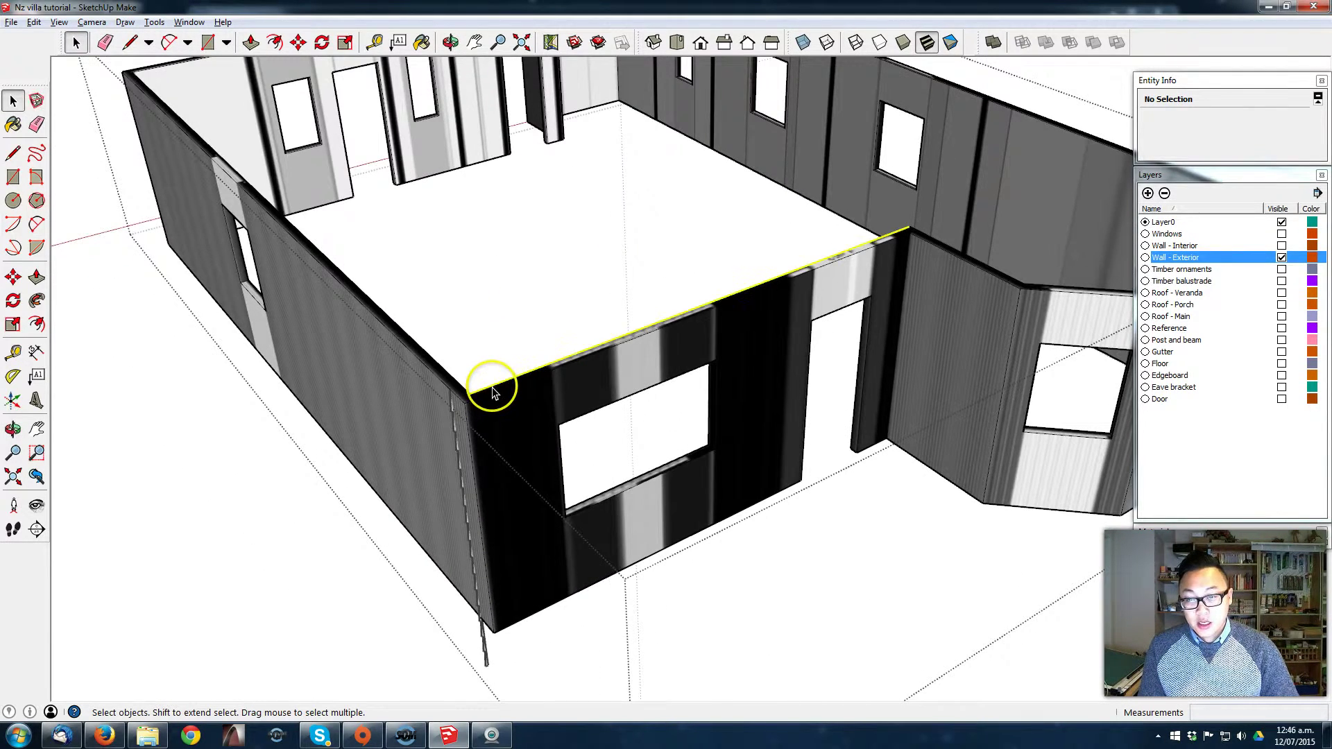
left_click(472, 398)
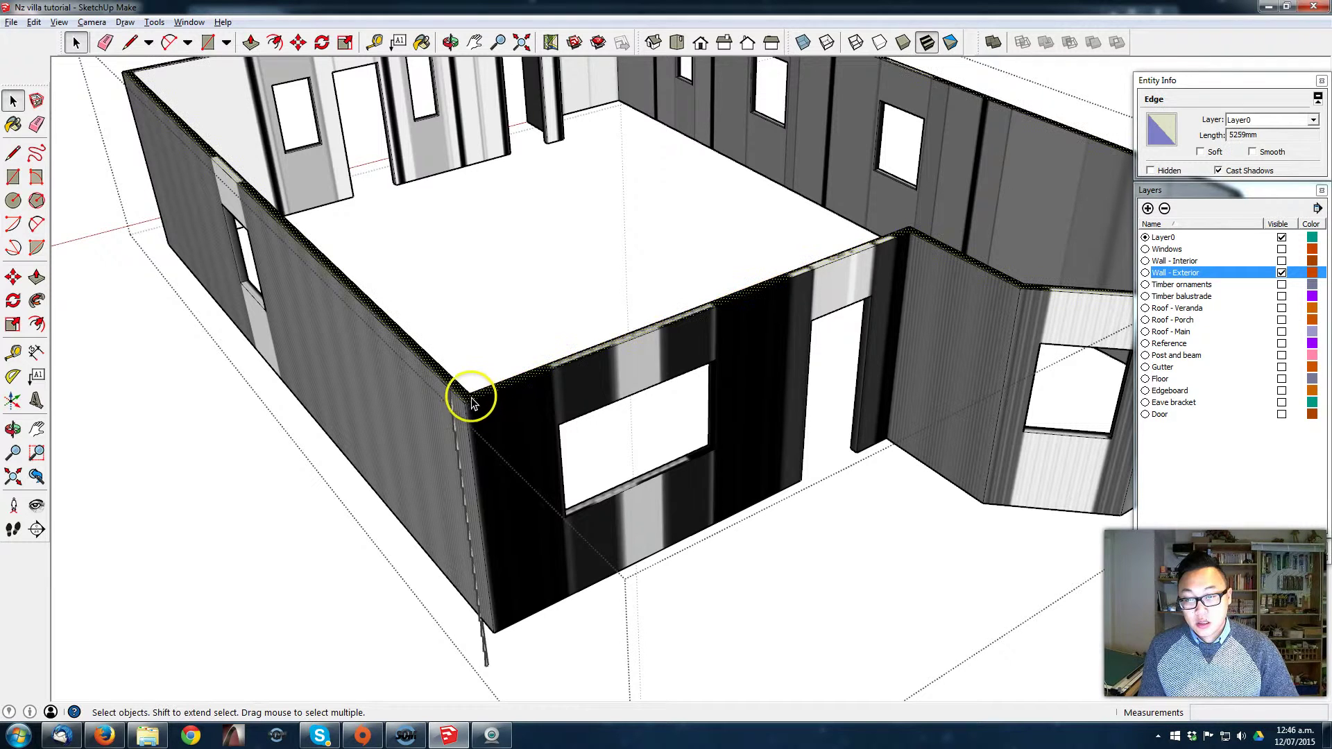
key("Escape")
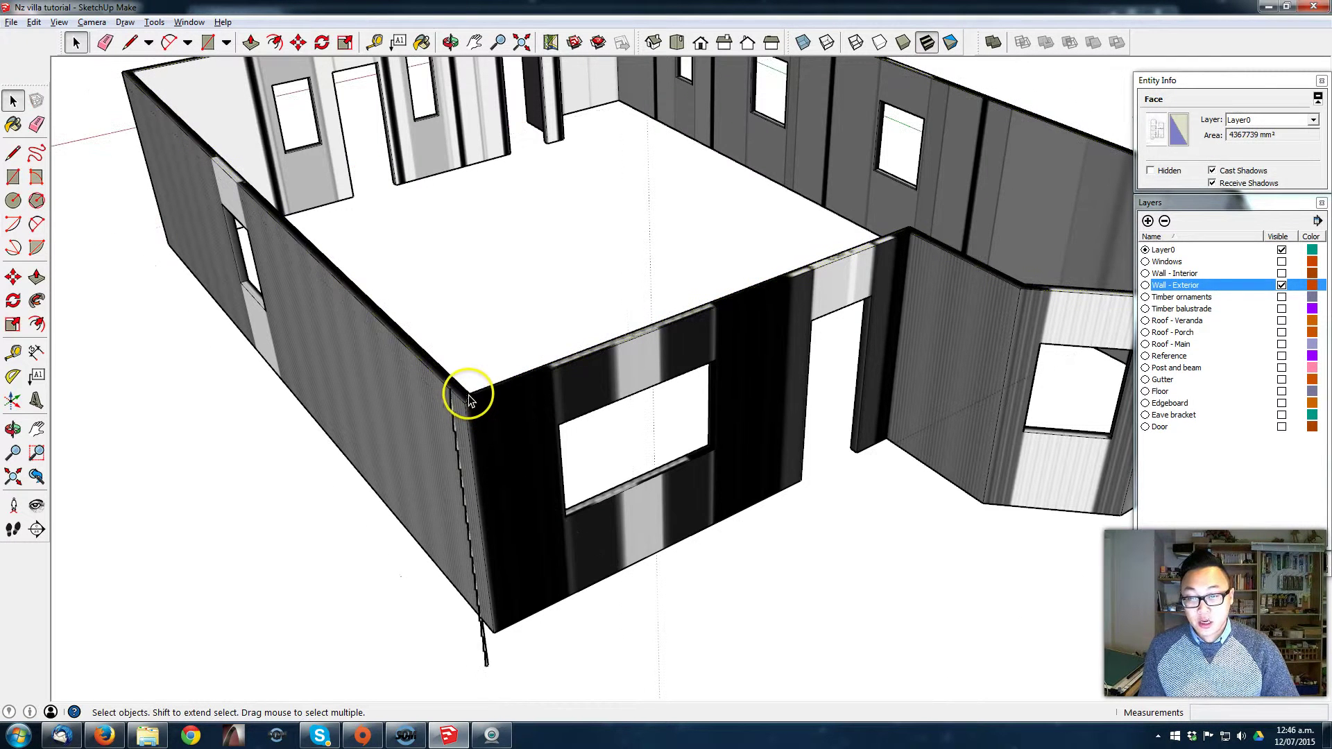
Step: Paste the copied wall-top outline outside the wall group, placing it on the open ground beside the building
scroll(470, 399, "down", 2)
middle_click_drag(455, 351, 493, 340)
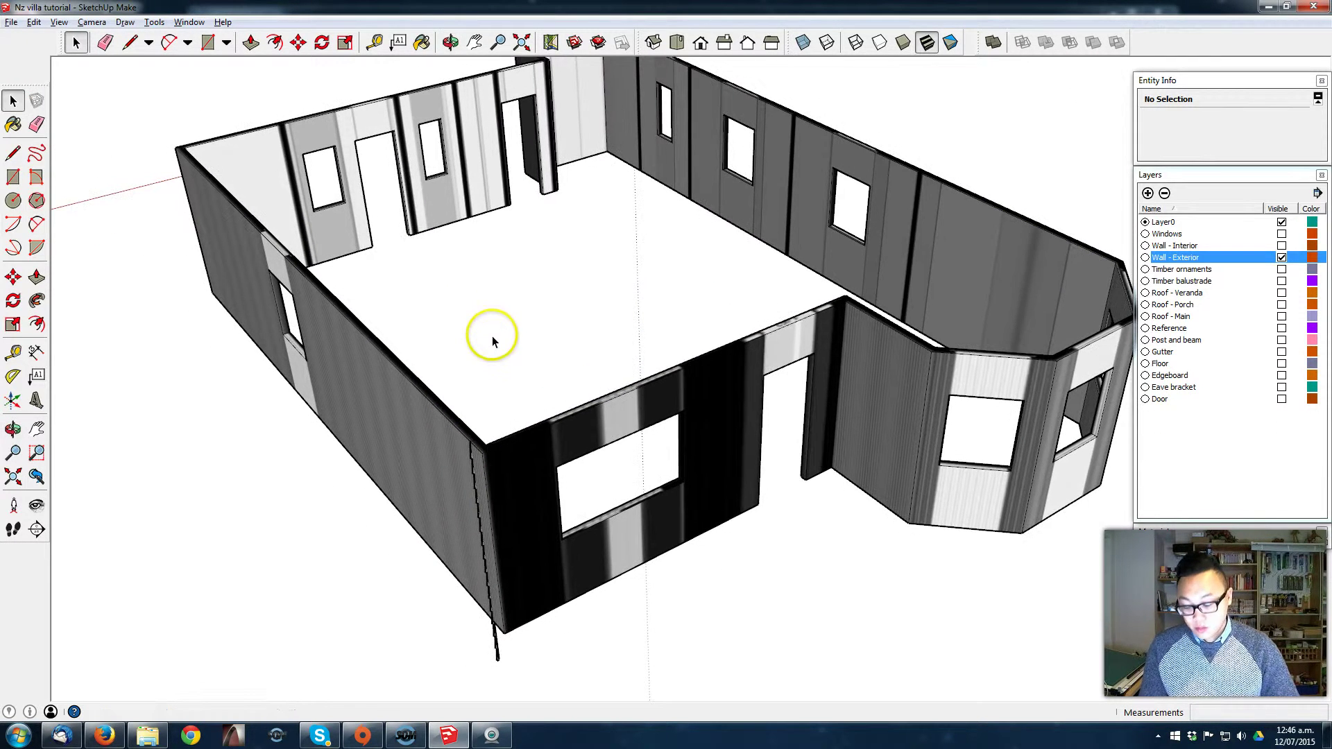
key("ctrl+v")
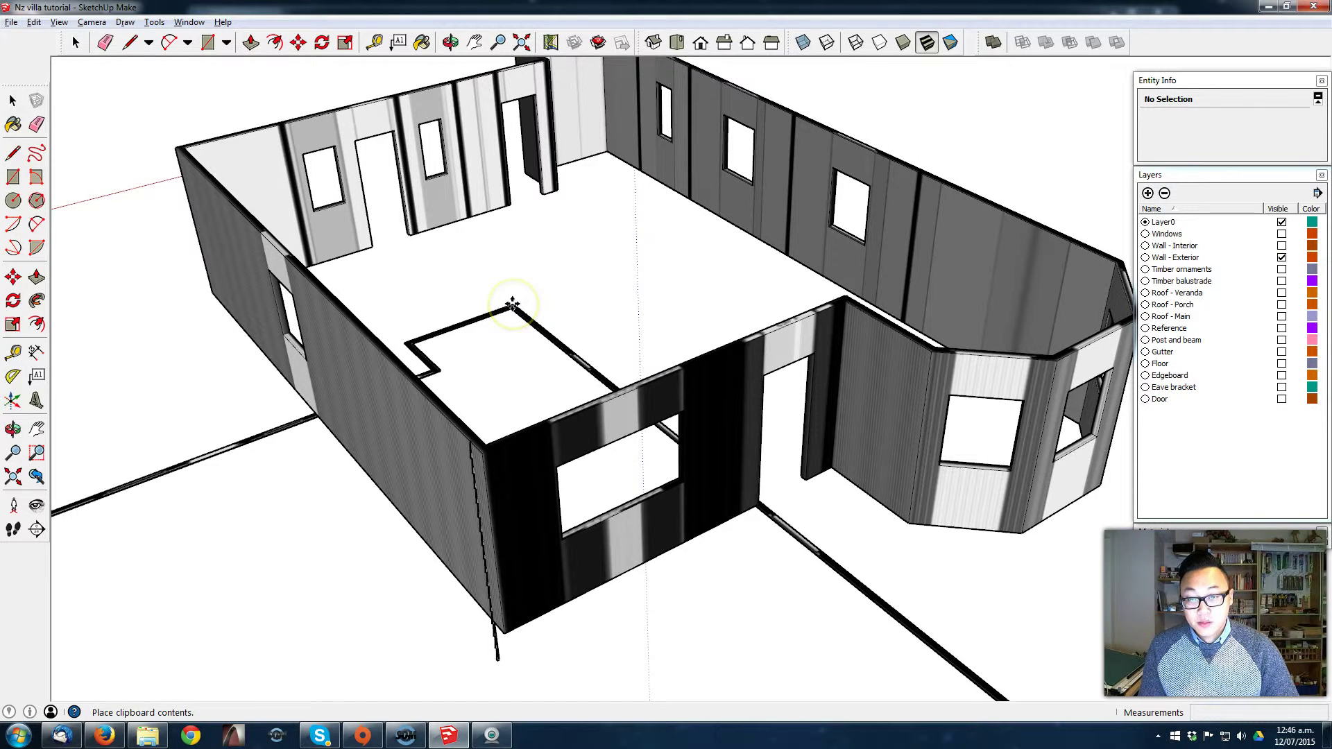
scroll(498, 351, "down", 3)
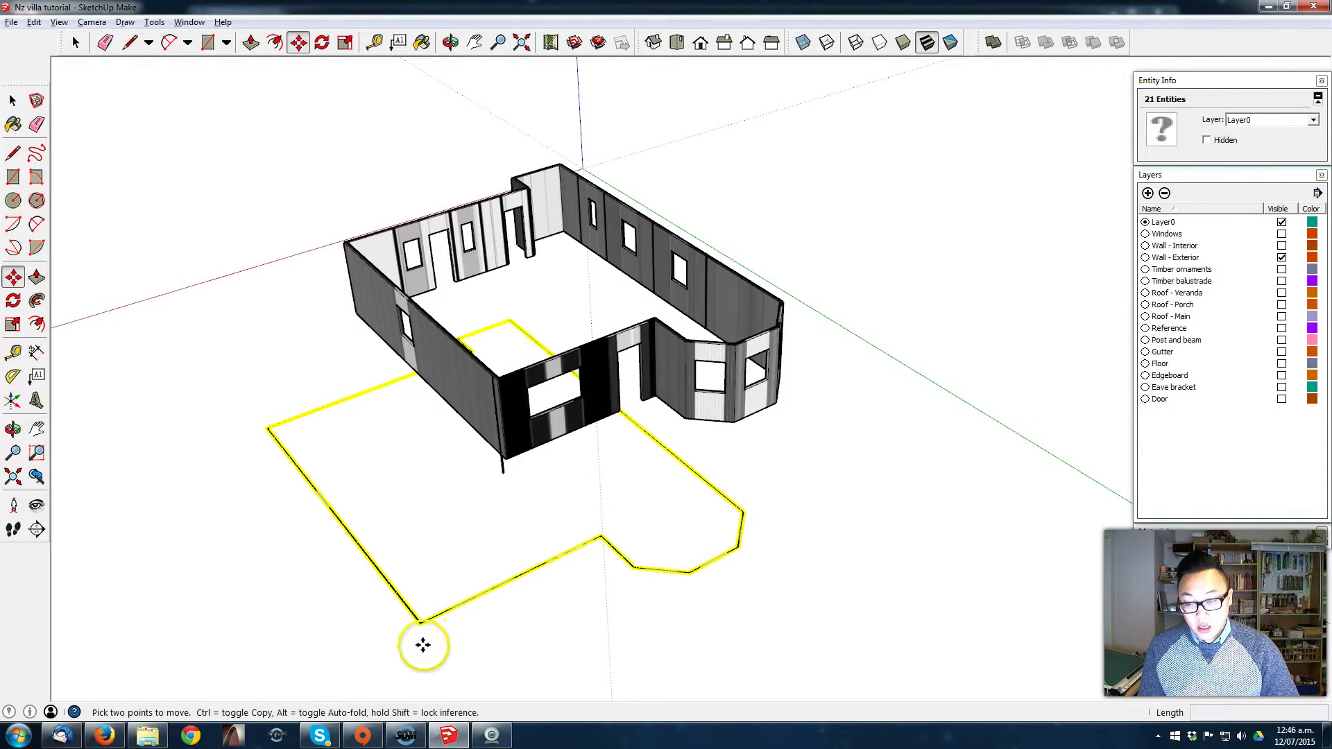
scroll(420, 642, "up", 1)
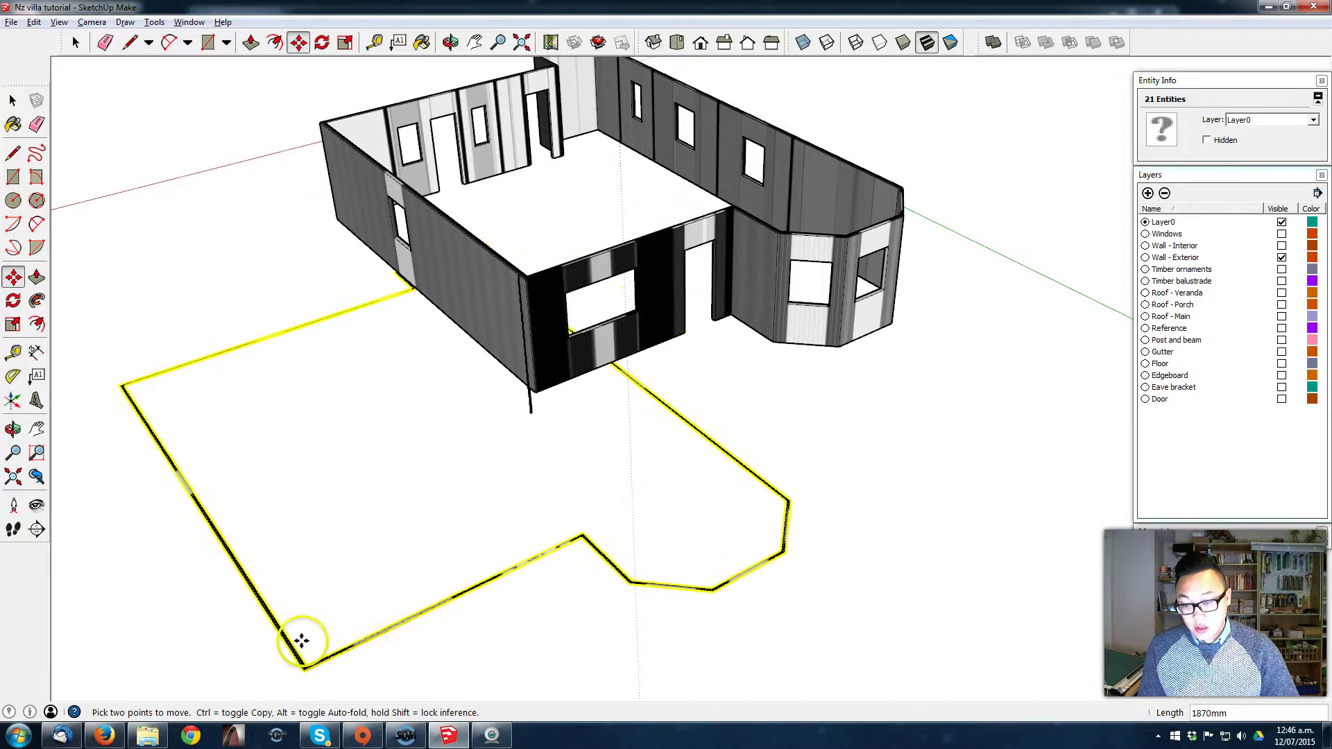
left_click(279, 631)
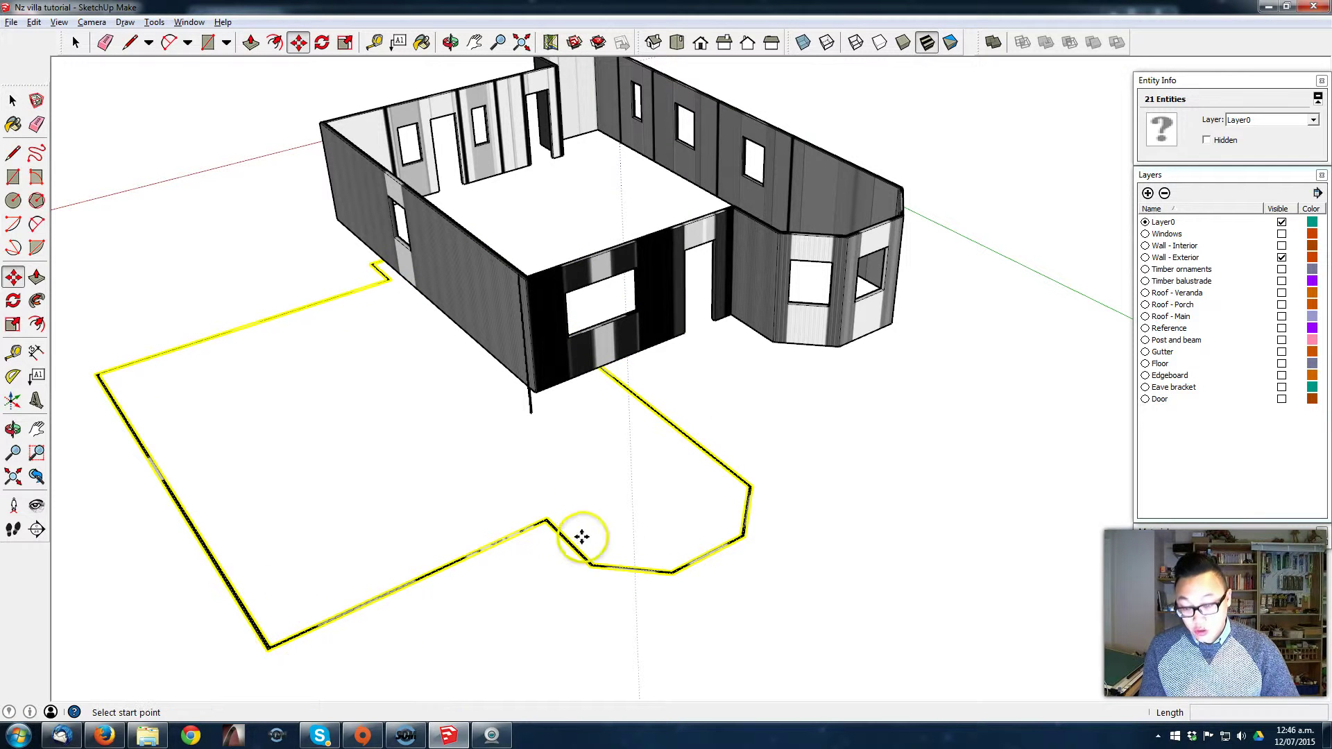
Step: Trace a line over the short inner edge beside the bay of the pasted outline to fill it with a face
key("l")
scroll(555, 529, "up", 2)
left_click(541, 513)
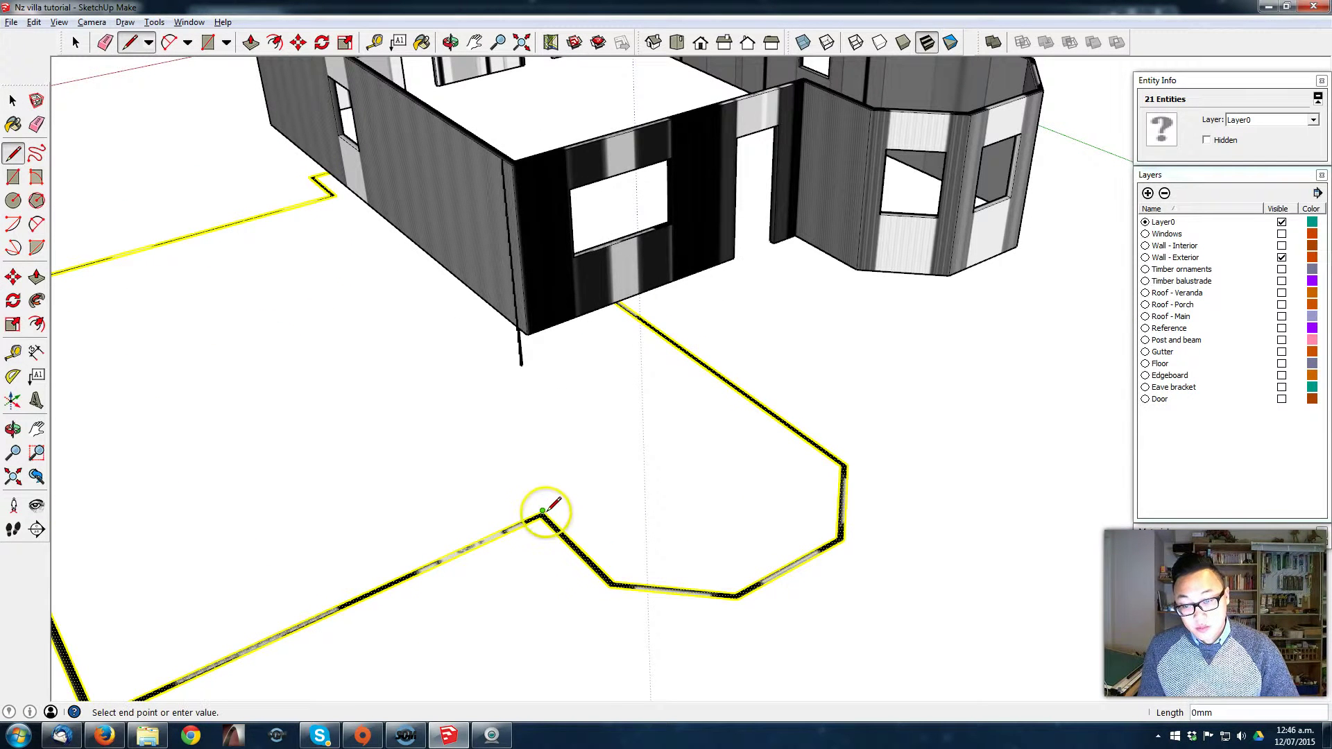
left_click(611, 584)
Step: Erase all the inner outline edges of the pasted shape, leaving one face bounded by the outer perimeter
key("e")
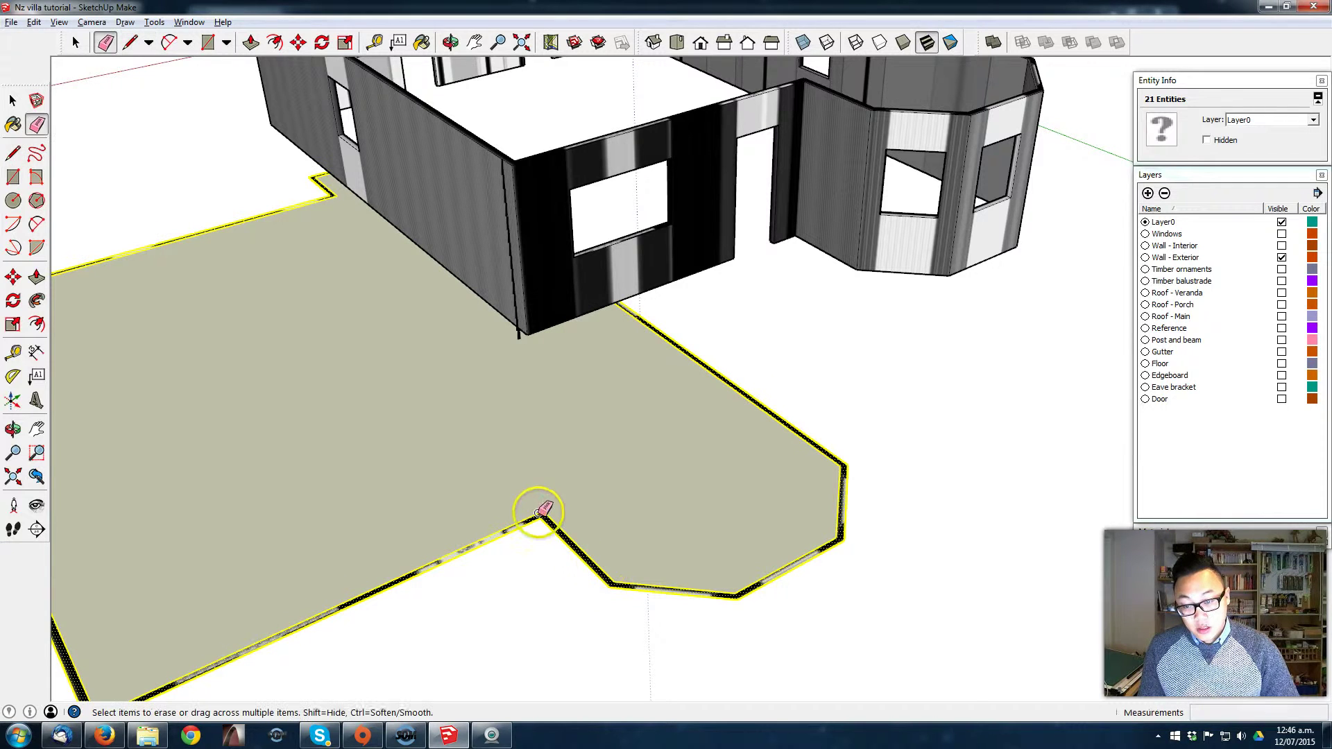
left_click(559, 526)
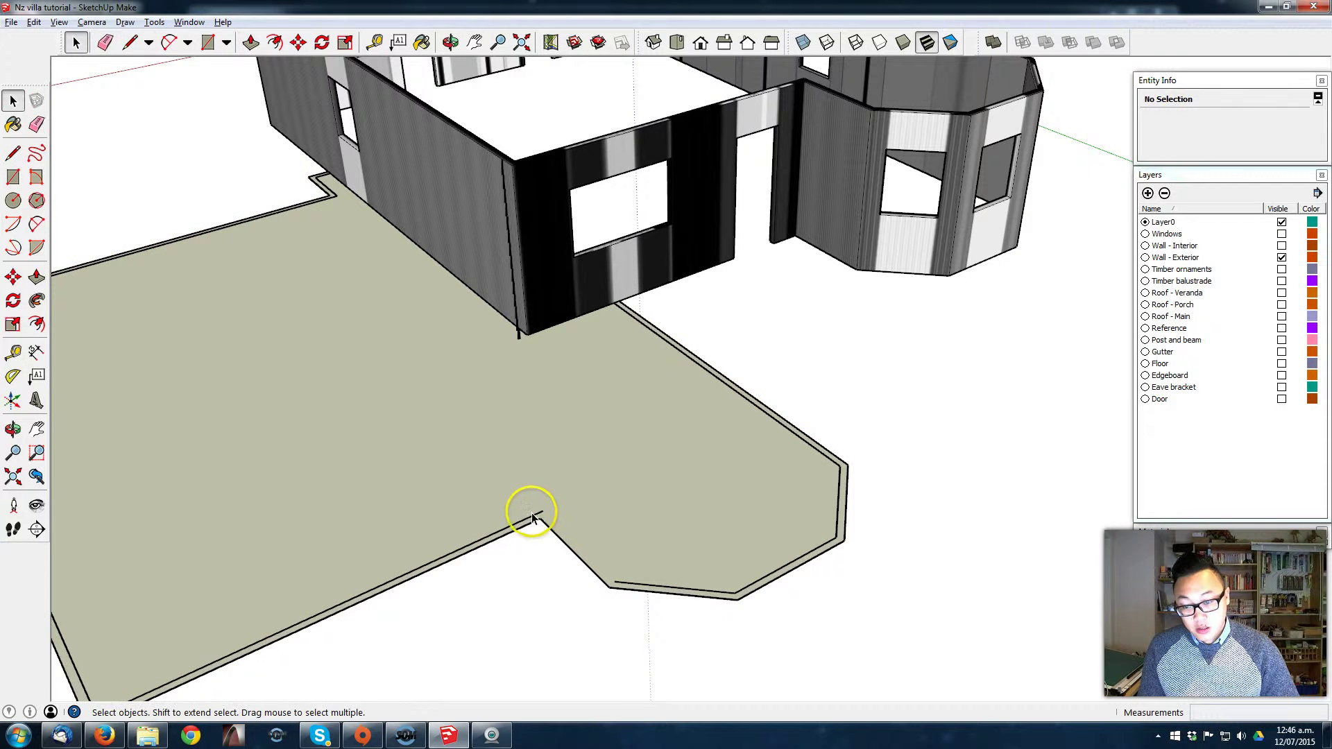
double_click(533, 514)
triple_click(536, 514)
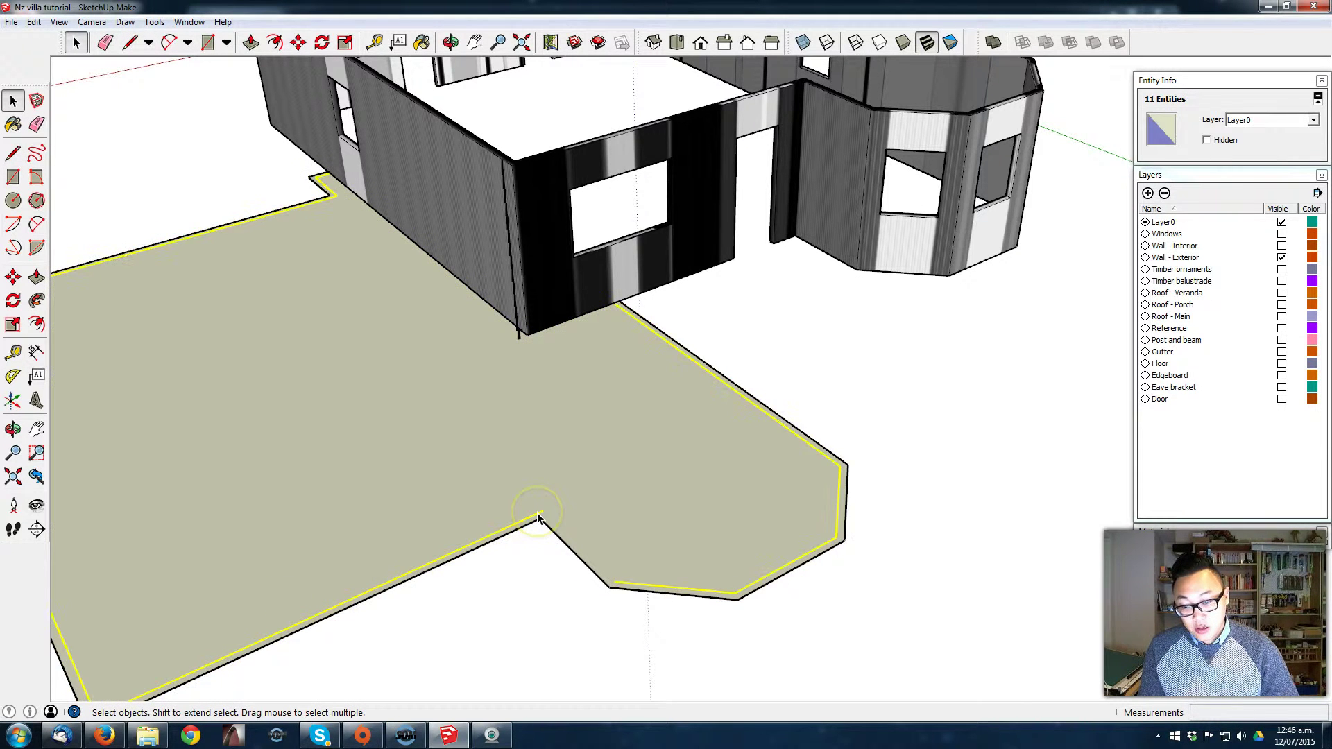
left_click(532, 522)
scroll(486, 492, "down", 3)
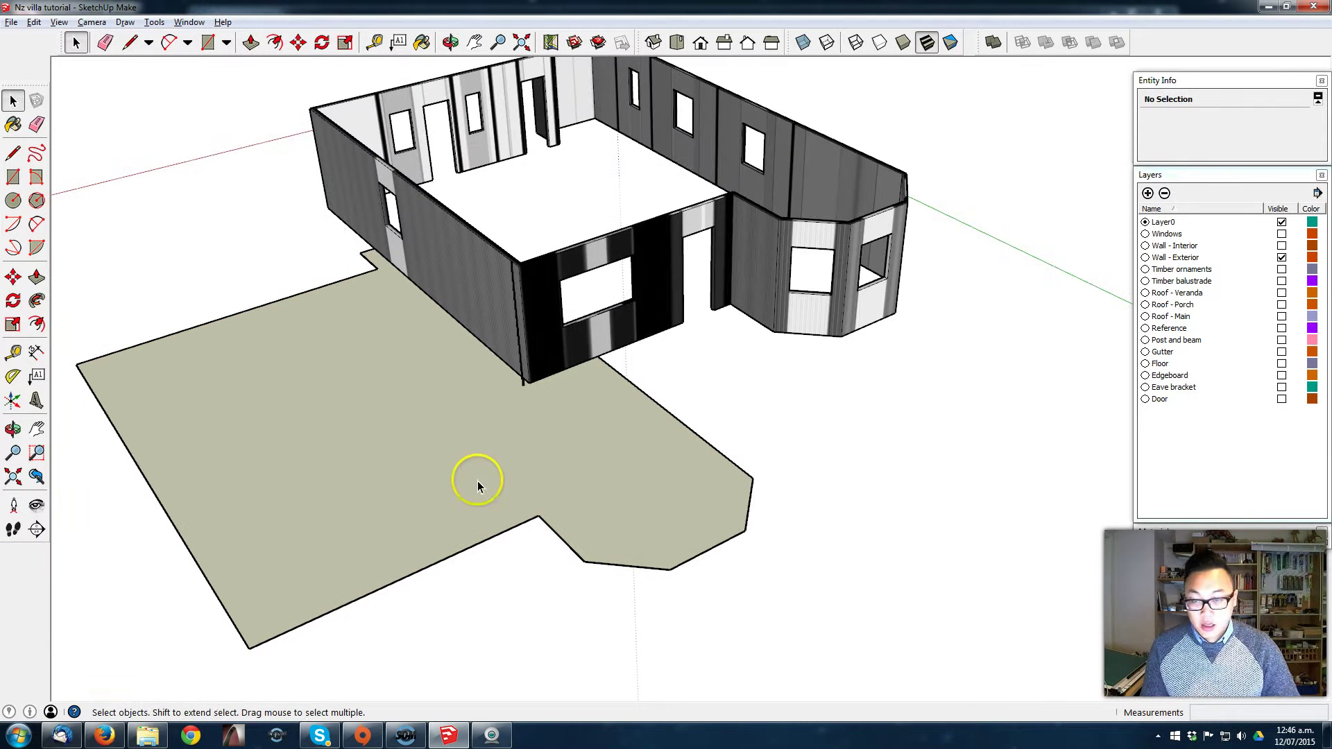
Step: Try deleting the filled face to keep only its perimeter edges, and undo the deletion
left_click(410, 494)
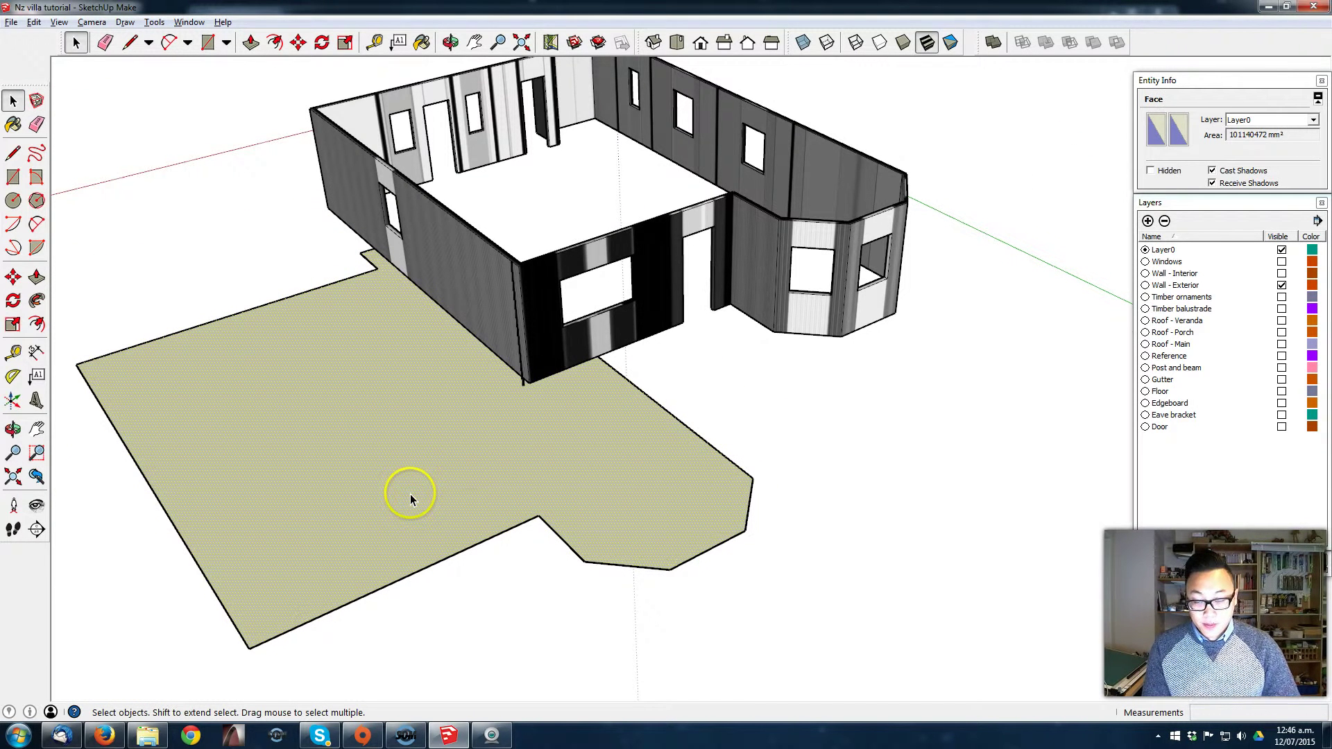
double_click(406, 534)
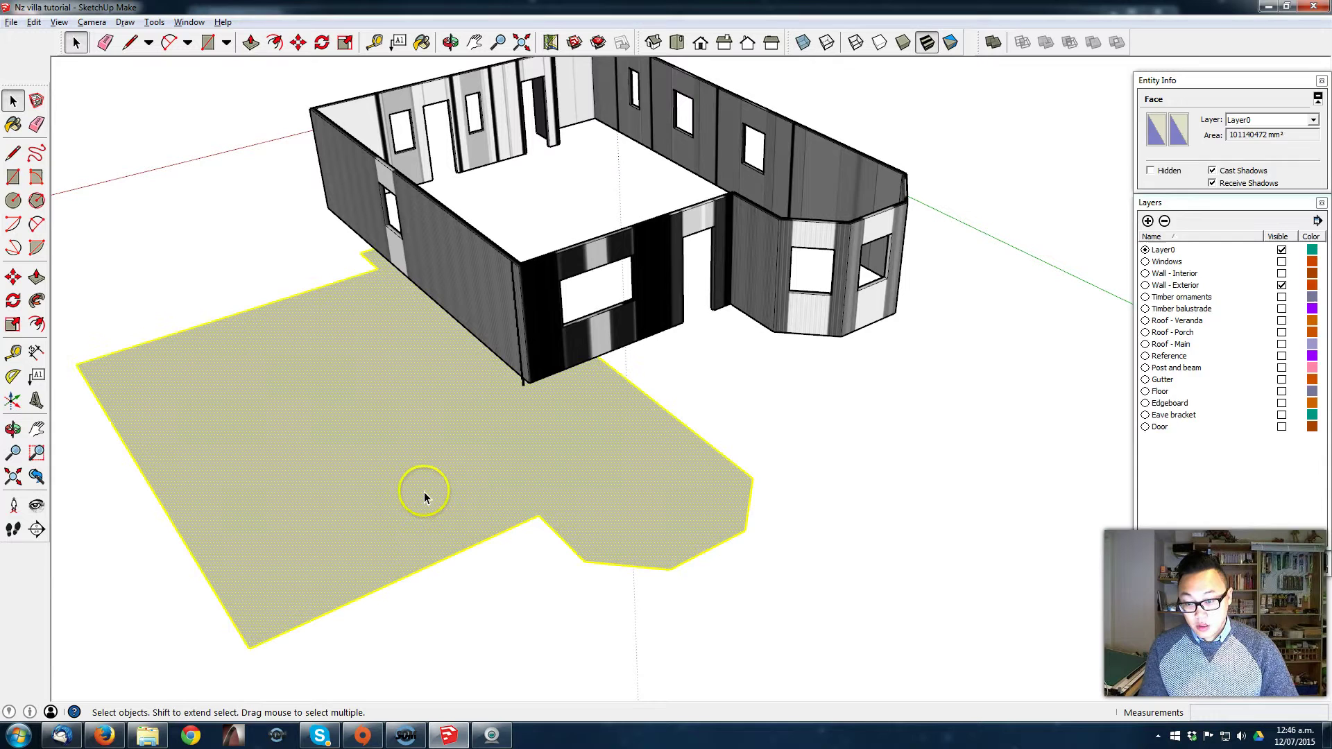
left_click(425, 492)
key("Delete")
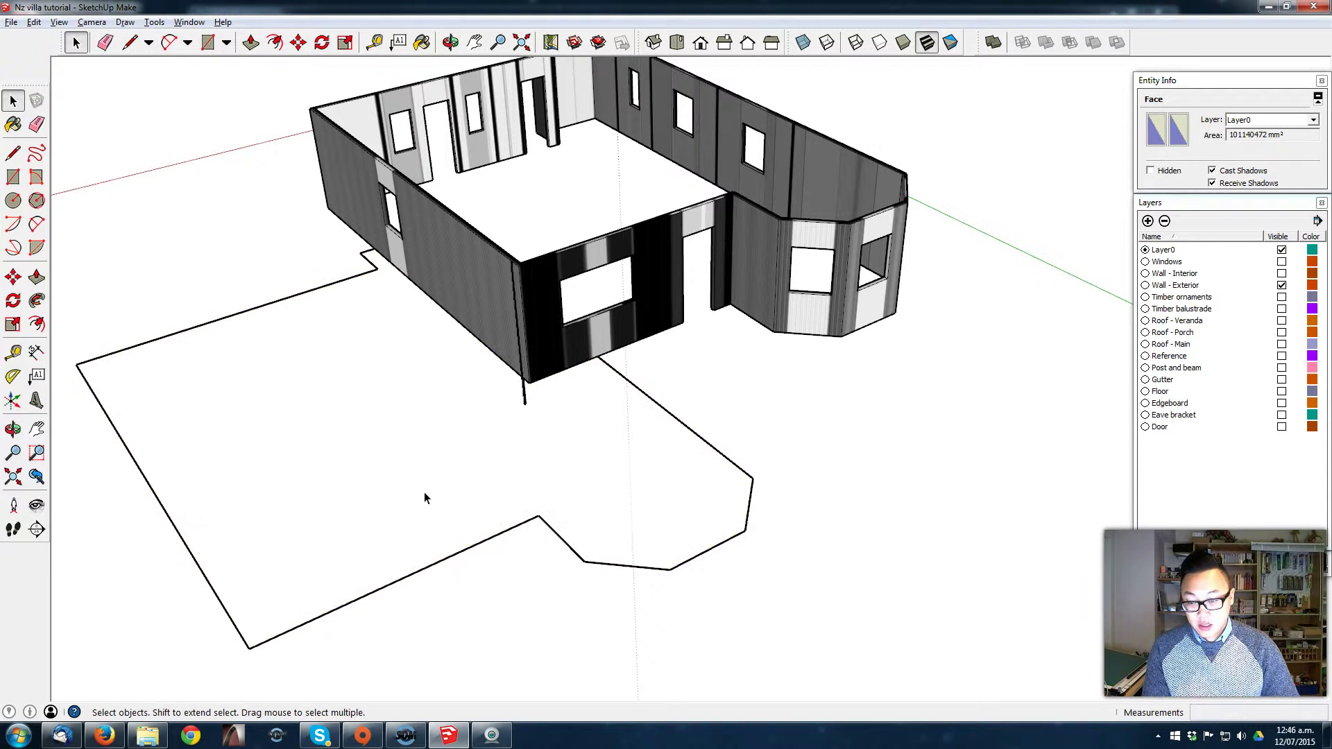
triple_click(409, 577)
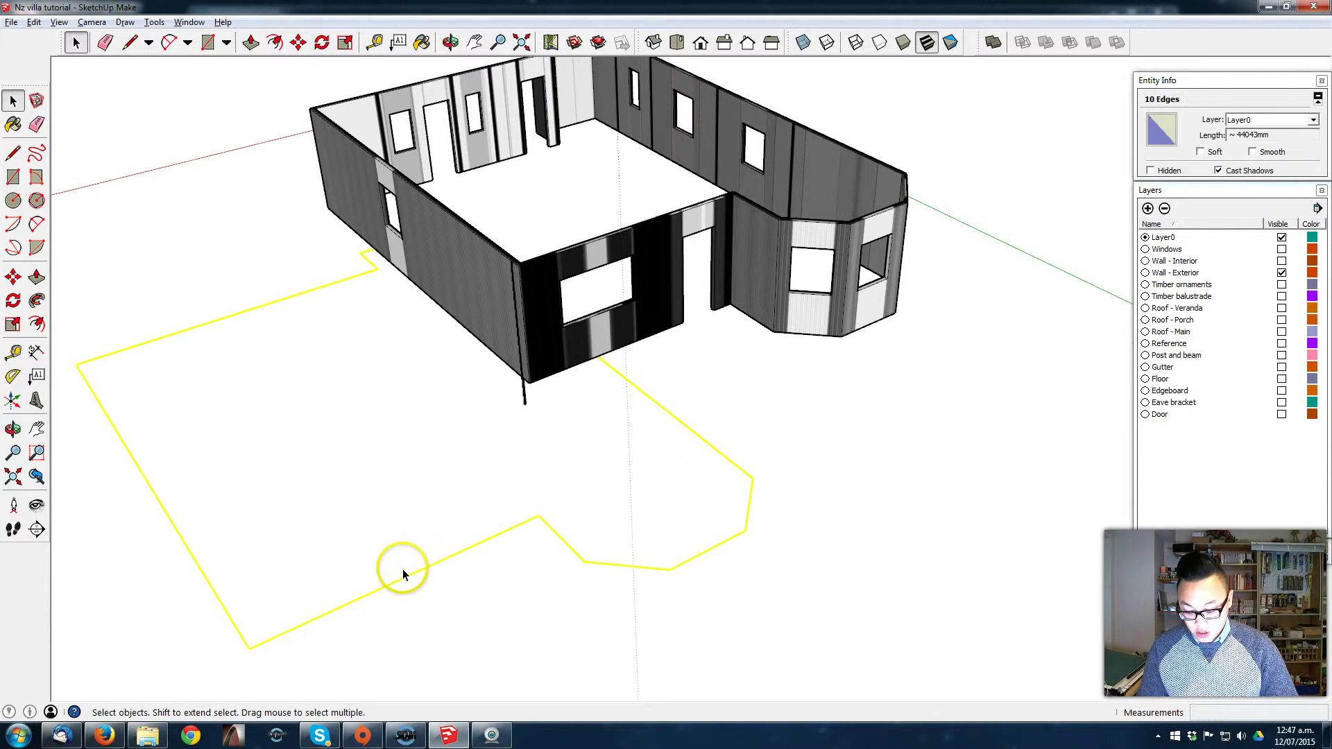
key("ctrl+z")
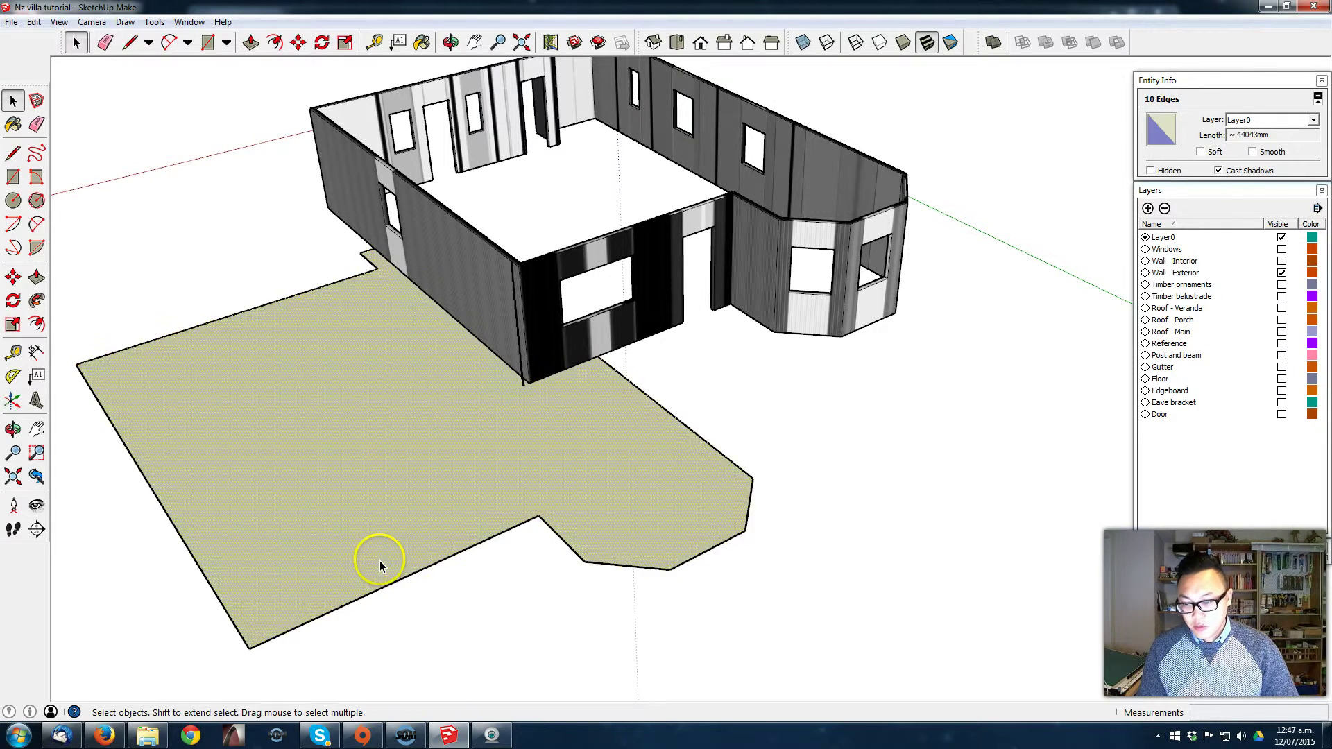
Step: Move the filled outline face 8451 mm by its front corner onto the matching top corner of the exterior wall
key("m")
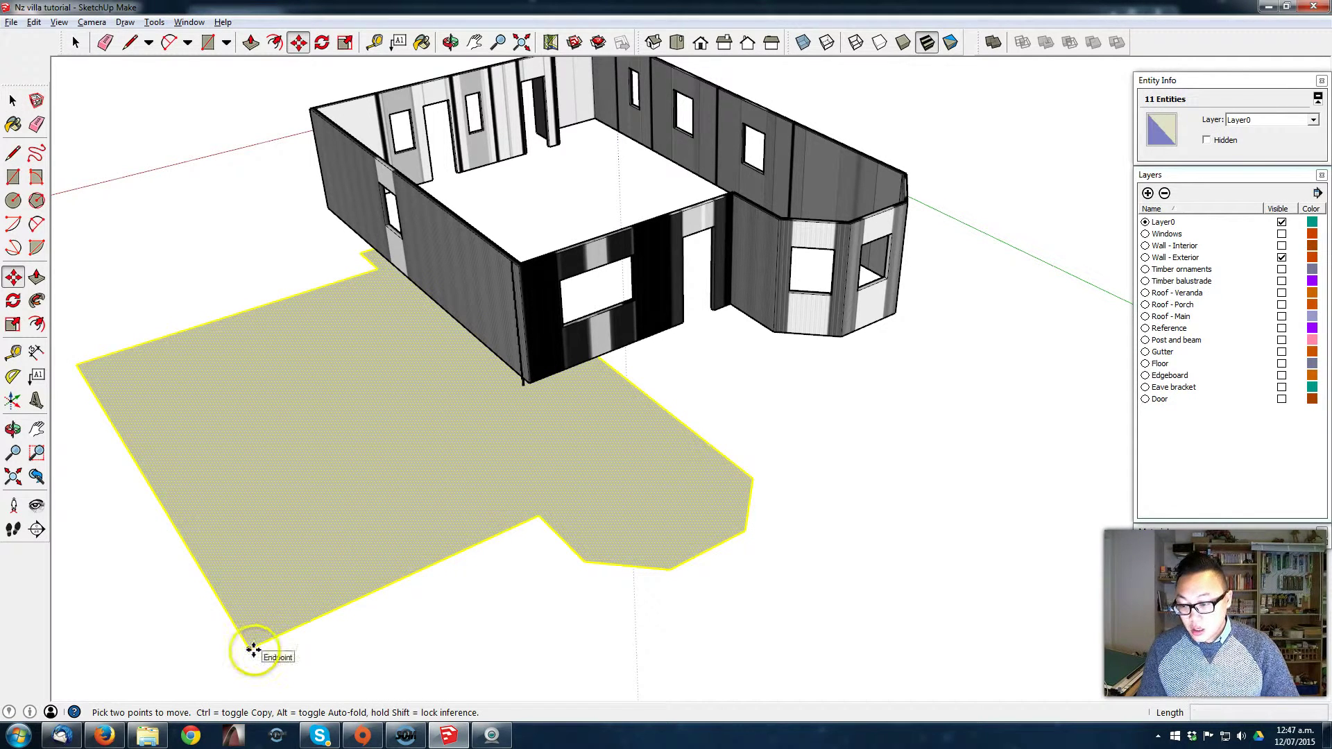
left_click(253, 648)
scroll(520, 260, "up", 3)
scroll(520, 260, "up", 4)
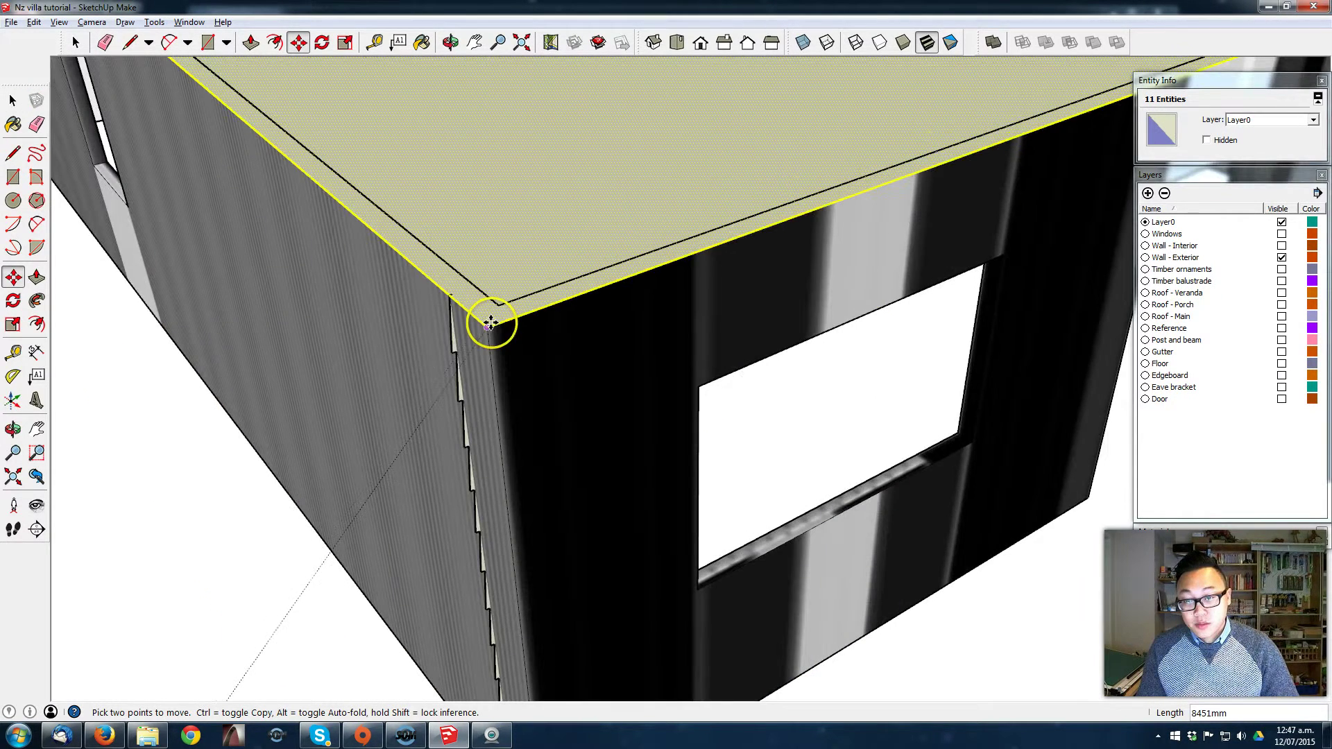
left_click(491, 324)
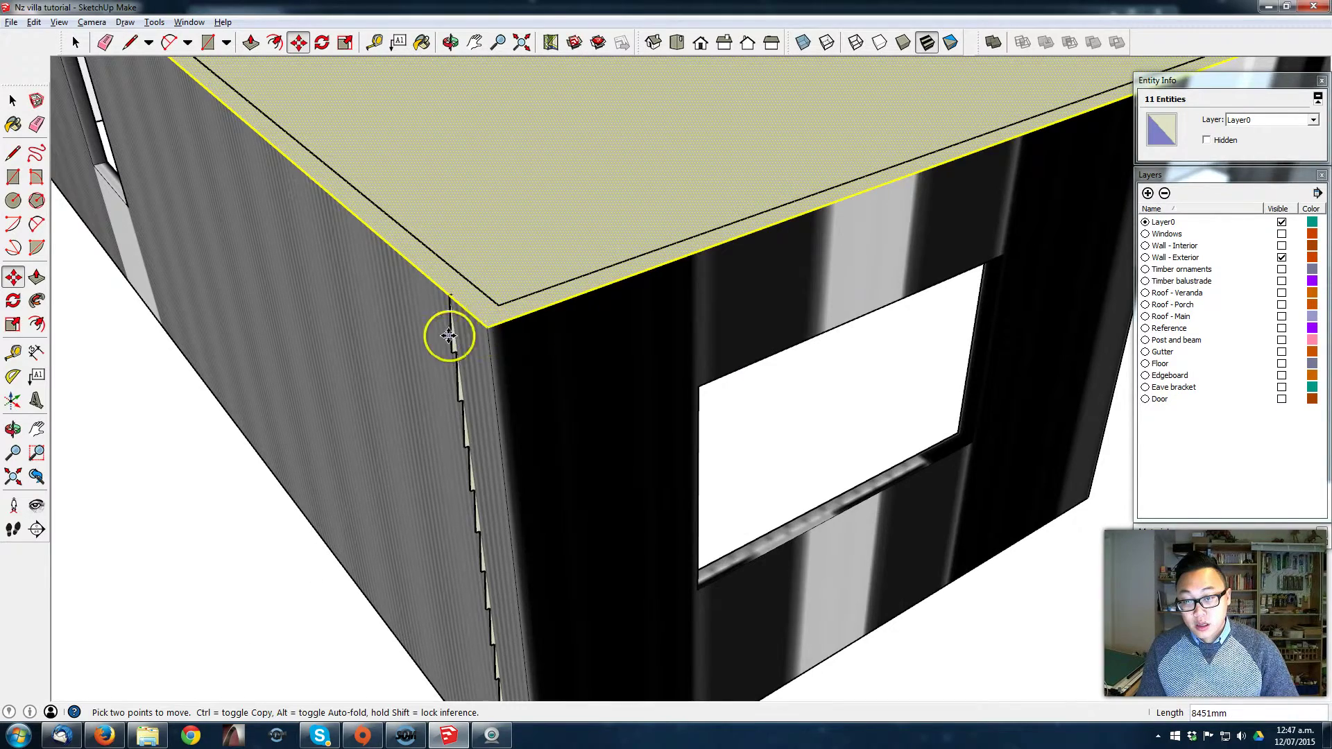
Step: Move the weatherboard profile group about 10 mm so its top corner meets the edge of the outline face
mouse_move(456, 317)
middle_mouse_down()
mouse_move(344, 158)
mouse_move(474, 324)
middle_mouse_up()
left_click(476, 318)
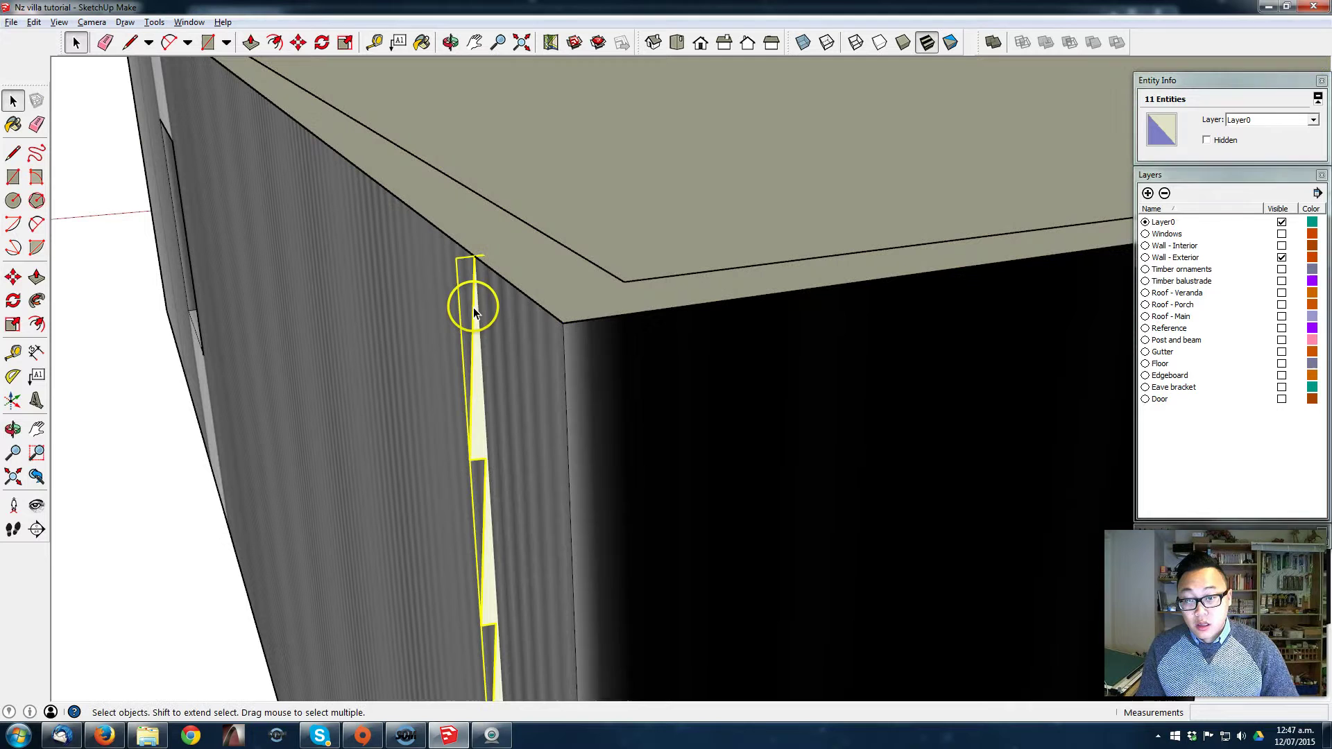
key("m")
scroll(478, 257, "up", 2)
left_click(483, 245)
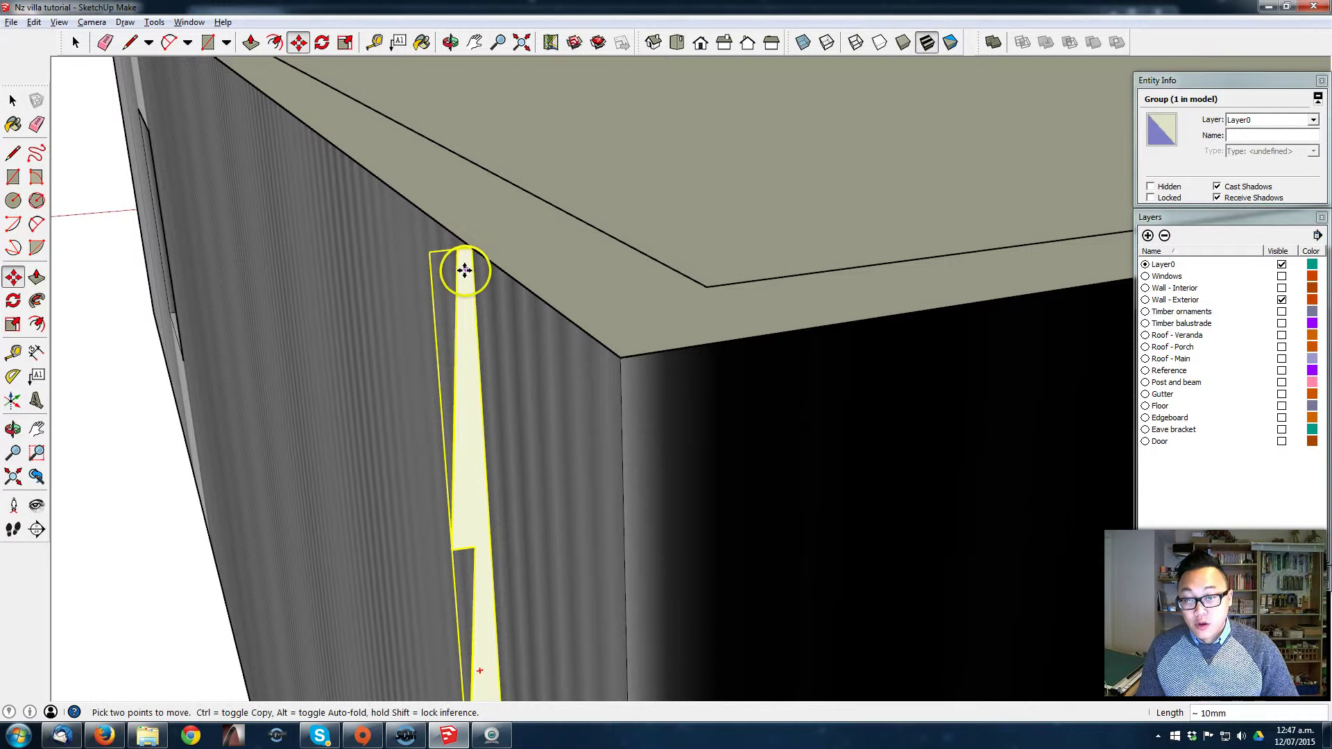
Step: Explode the weatherboard profile group so its face is loose geometry touching the outline face
key("space")
right_click(457, 269)
left_click(506, 360)
scroll(506, 360, "down", 5)
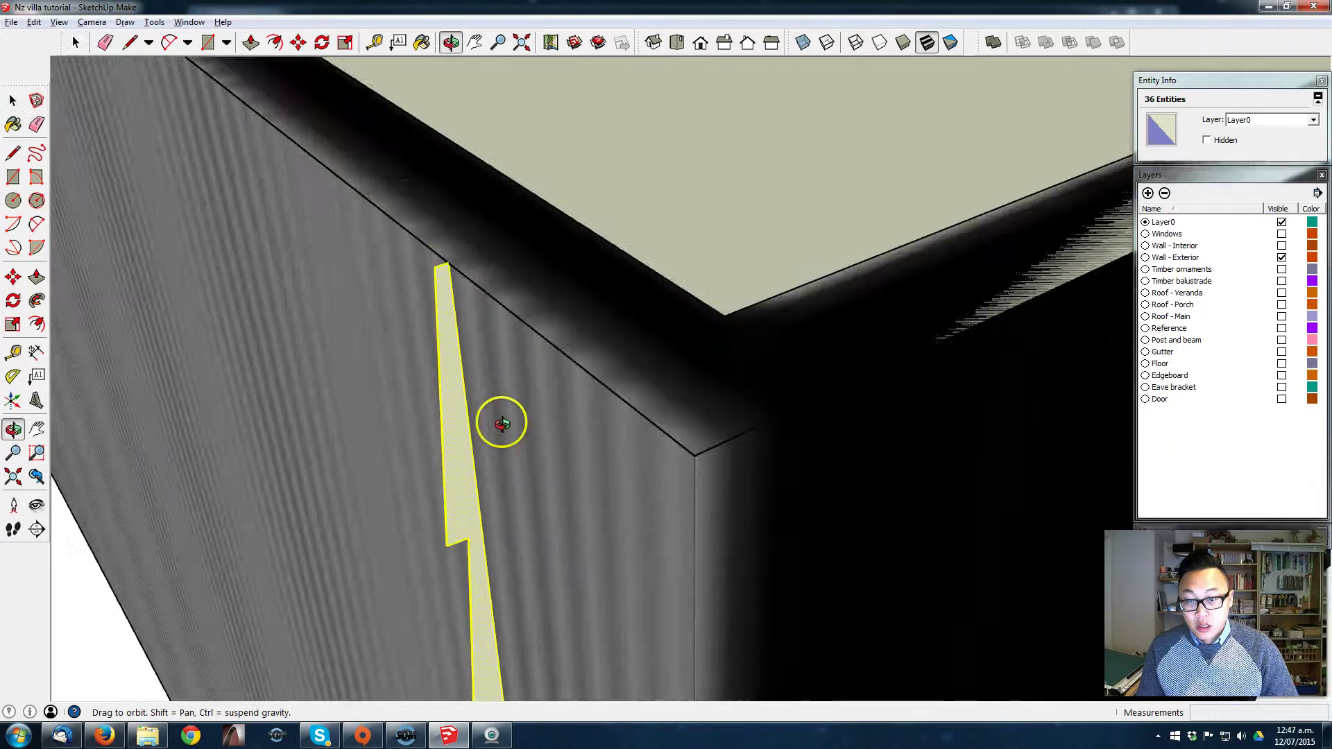
scroll(485, 338, "down", 2)
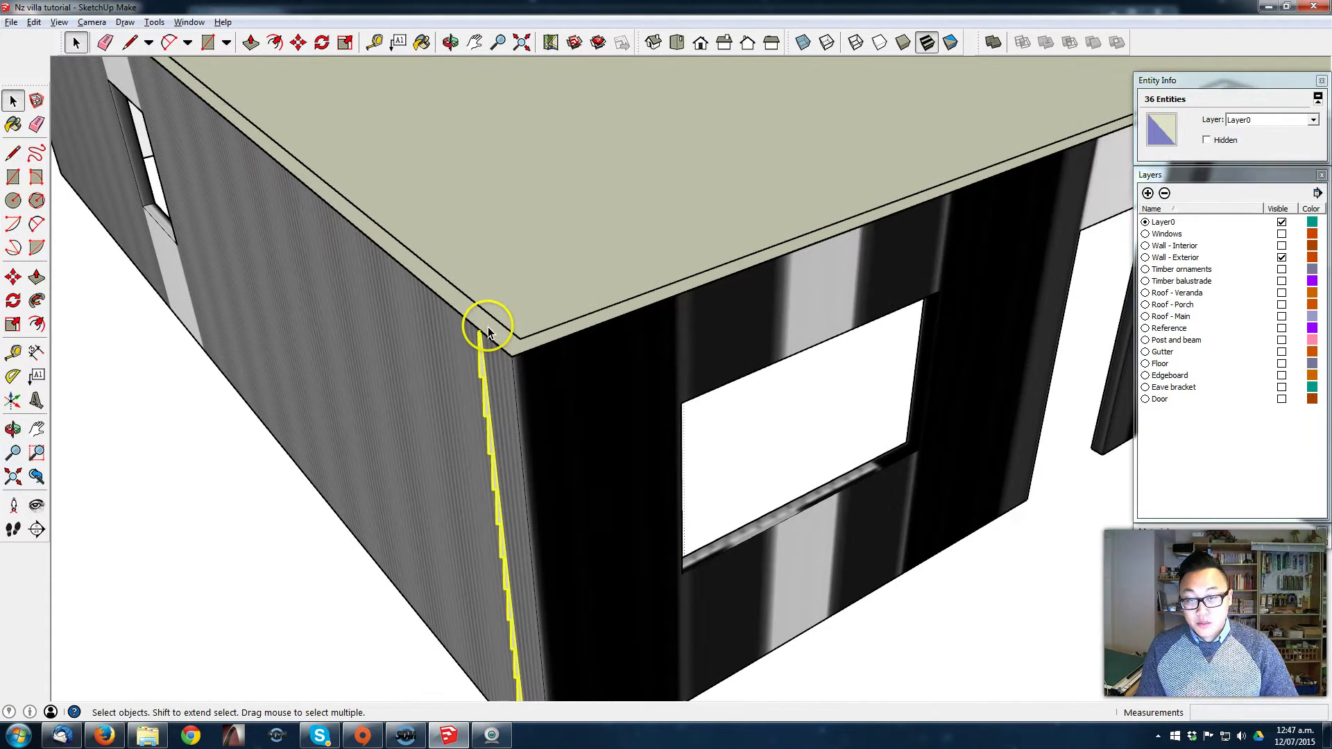
Step: Sweep the weatherboard profile around the whole building with Follow Me, using the wall-top outline face as the path
triple_click(509, 289)
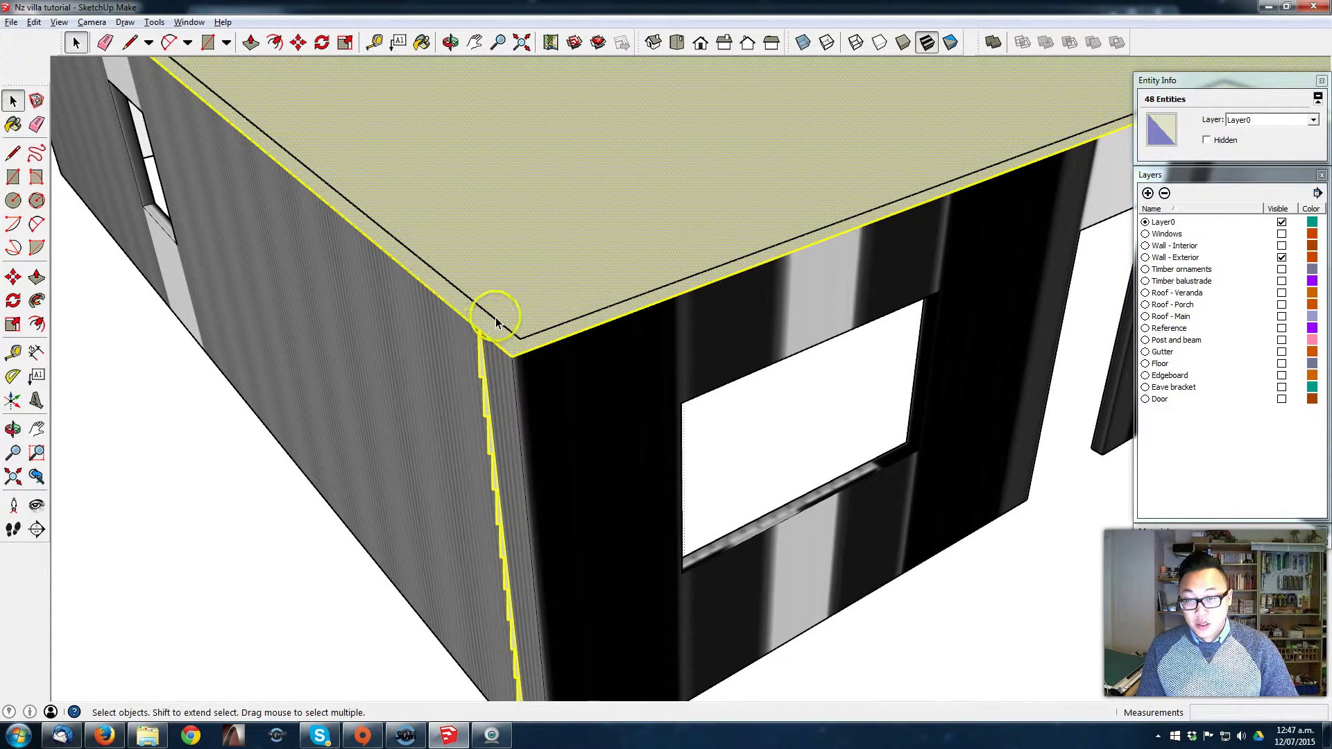
left_click(523, 268)
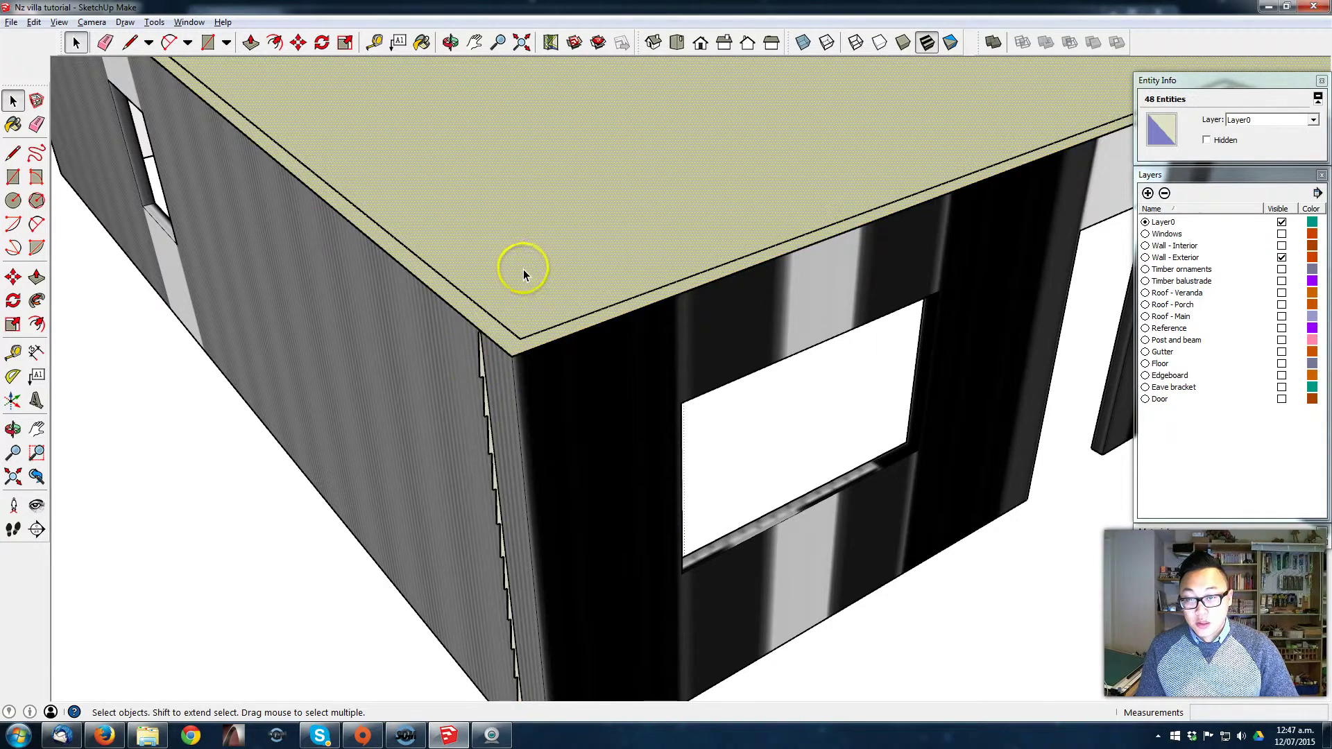
scroll(525, 280, "down", 3)
middle_click_drag(532, 266, 437, 451, "shift")
scroll(438, 400, "down", 3)
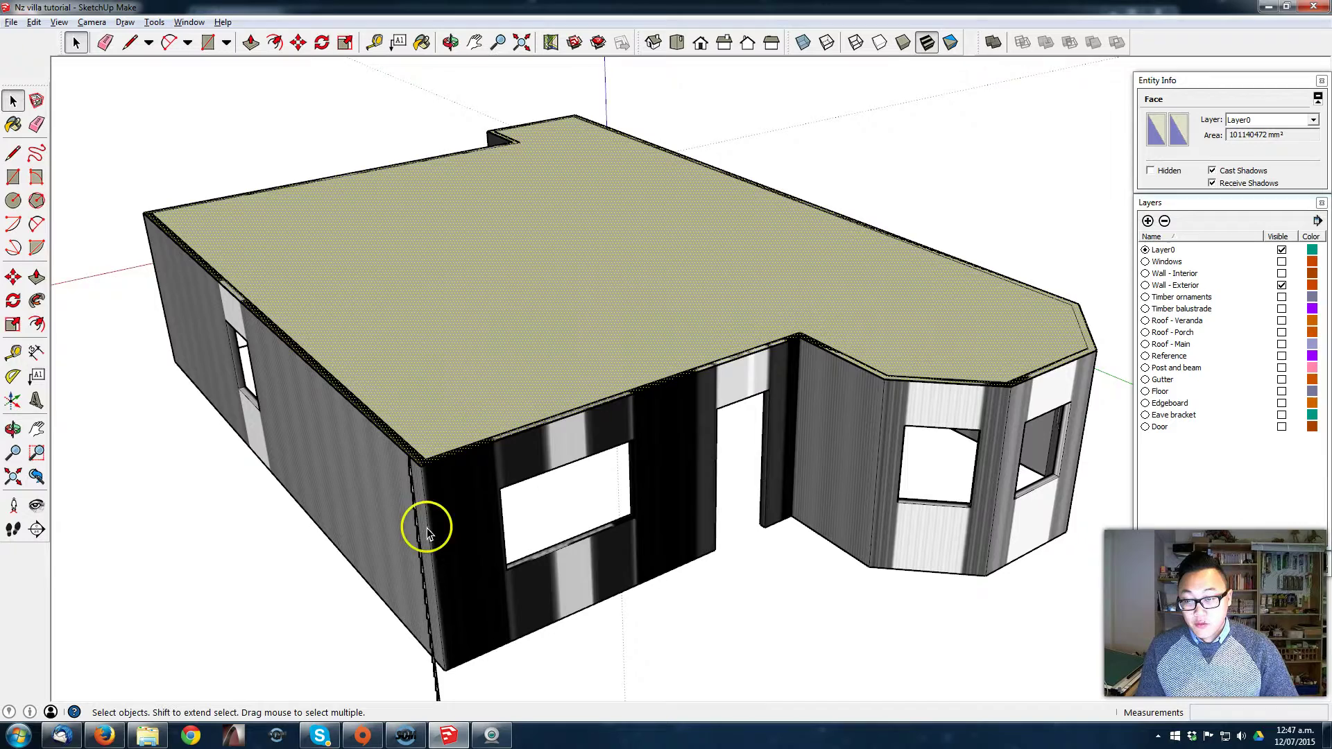
scroll(407, 426, "up", 2)
left_click(37, 300)
scroll(355, 364, "up", 2)
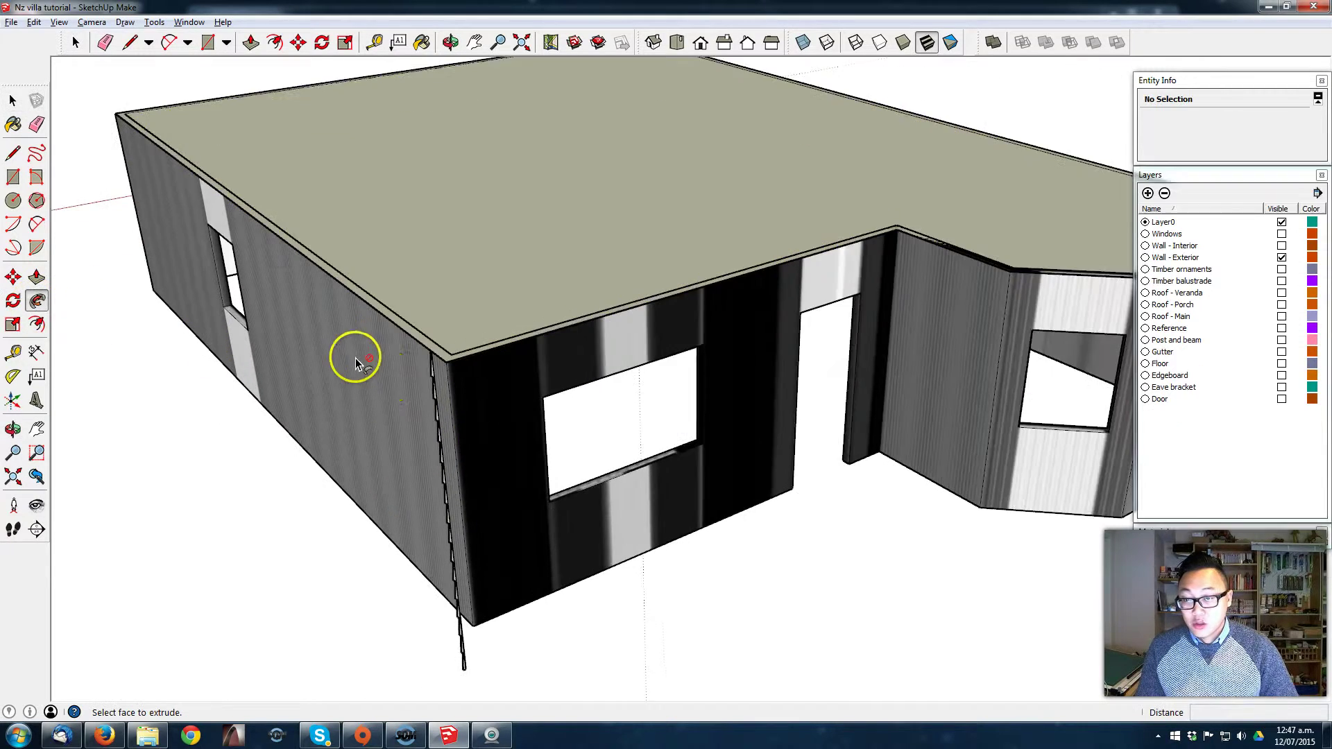
scroll(423, 373, "up", 1)
left_click(444, 377)
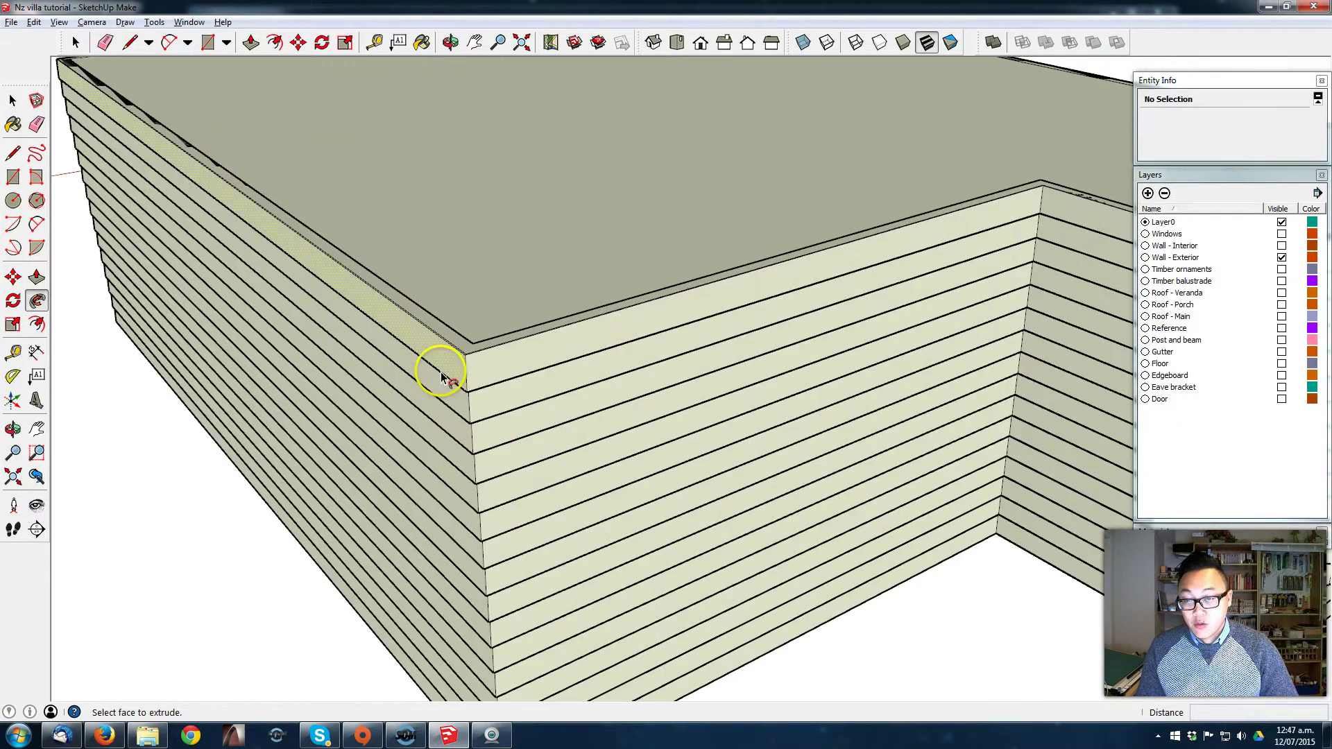
middle_click_drag(489, 313, 309, 285)
middle_click_drag(696, 244, 917, 264)
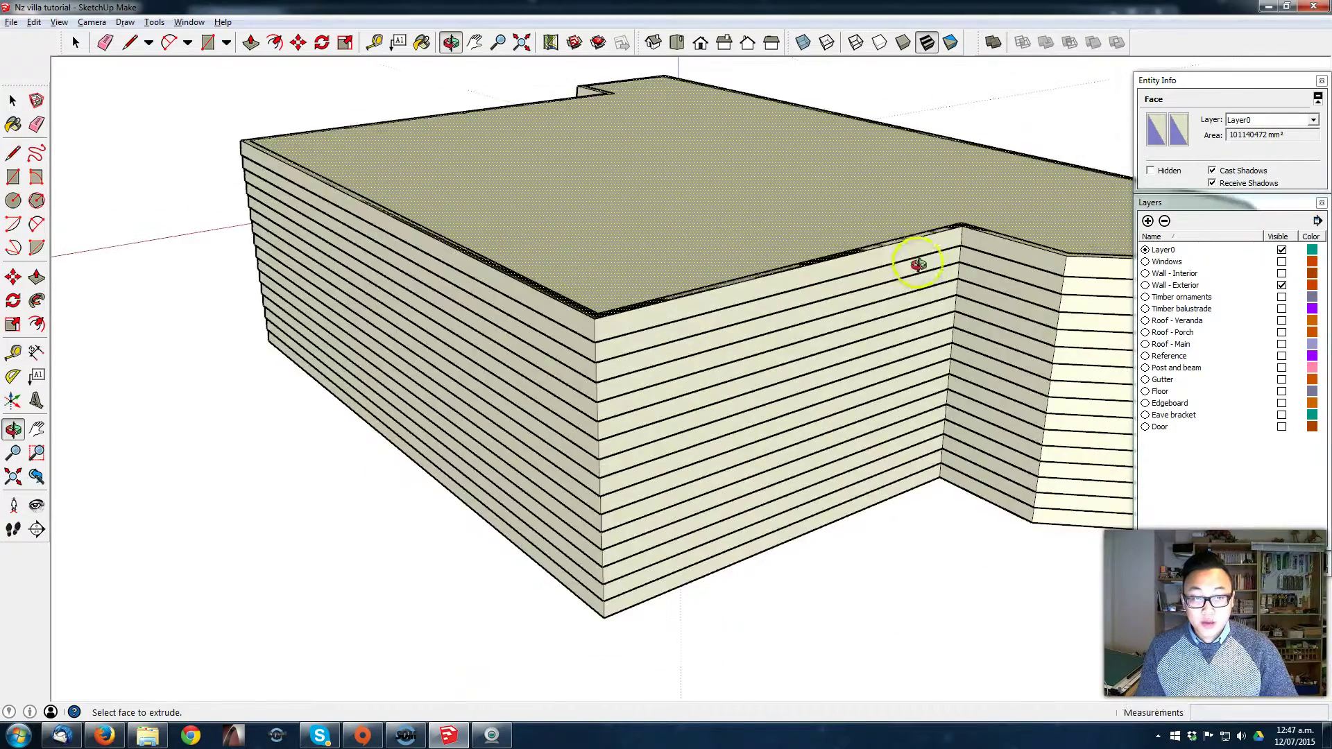
middle_click_drag(667, 267, 491, 273)
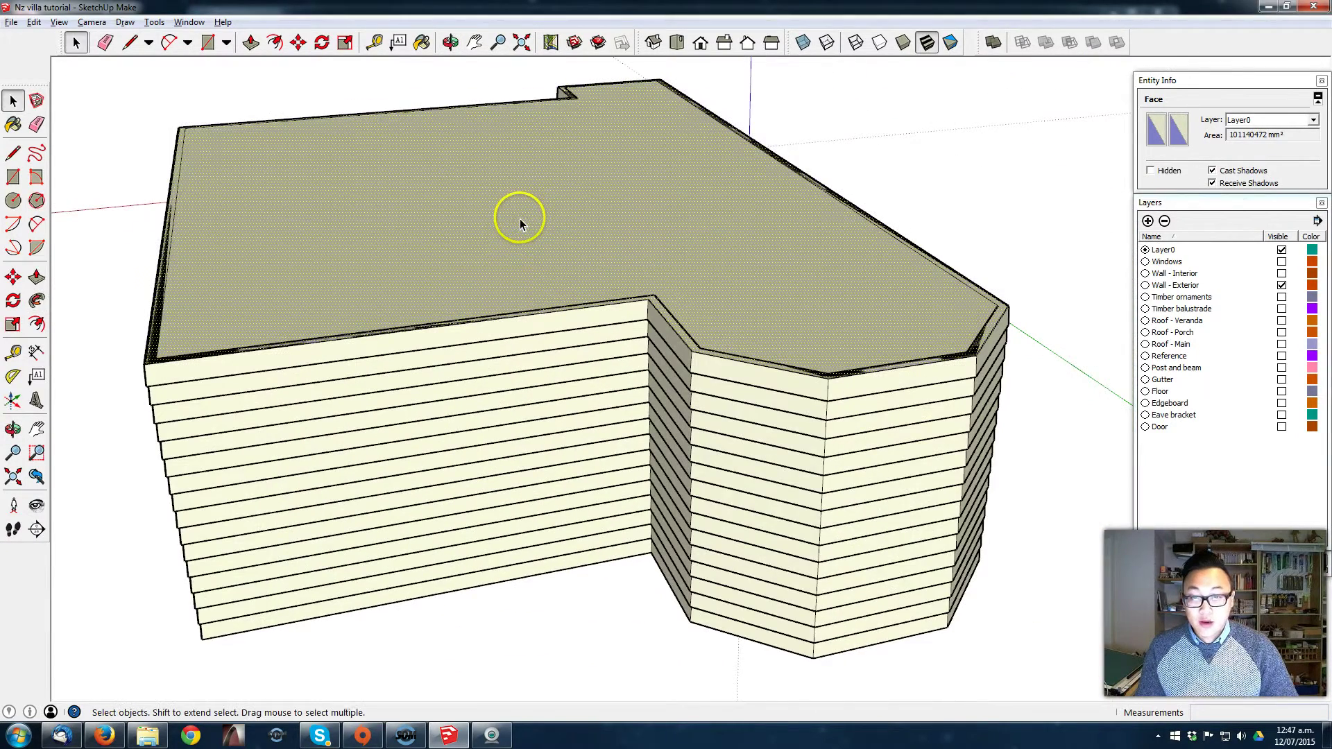
Step: Delete the outline face capping the wall tops and group all the connected weatherboard cladding geometry
key("Delete")
middle_click_drag(519, 218, 509, 364)
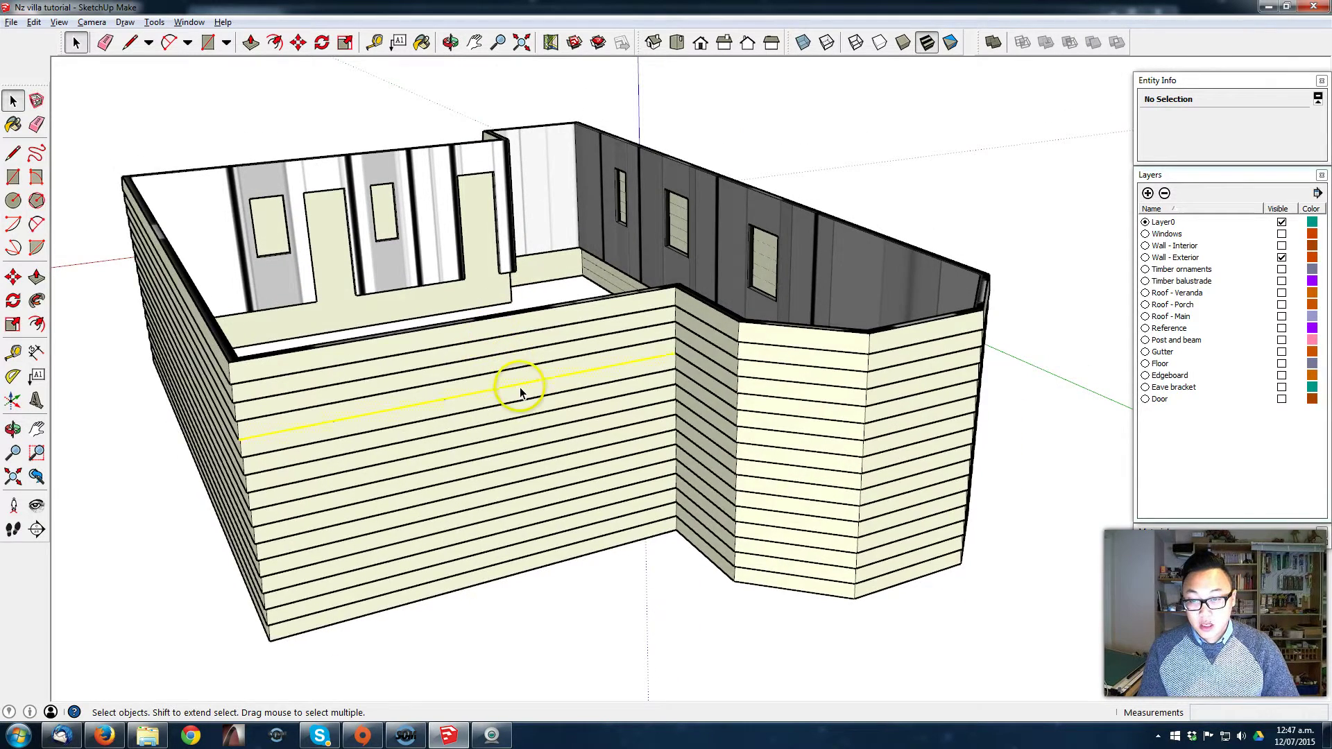
triple_click(520, 391)
right_click(517, 387)
left_click(563, 509)
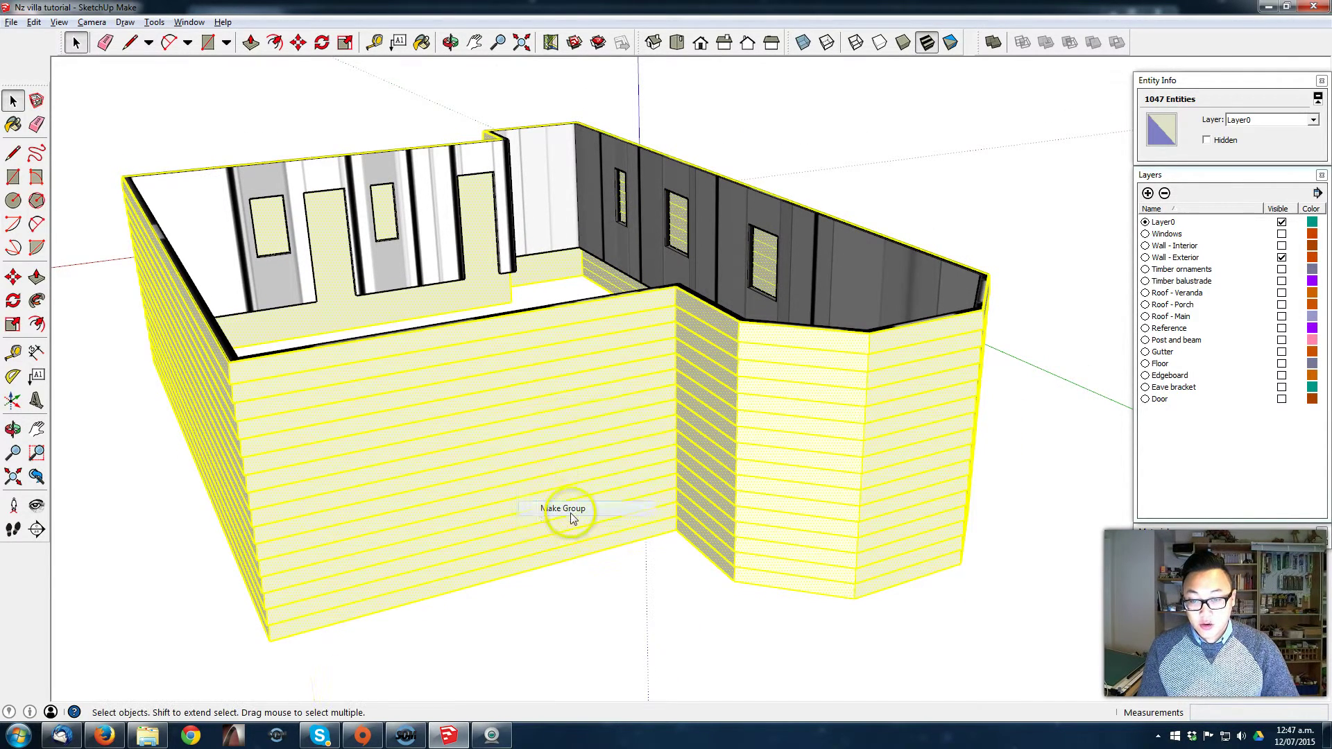
Step: Create a layer named "Wall cladding" and assign the cladding group to it
left_click(1146, 235)
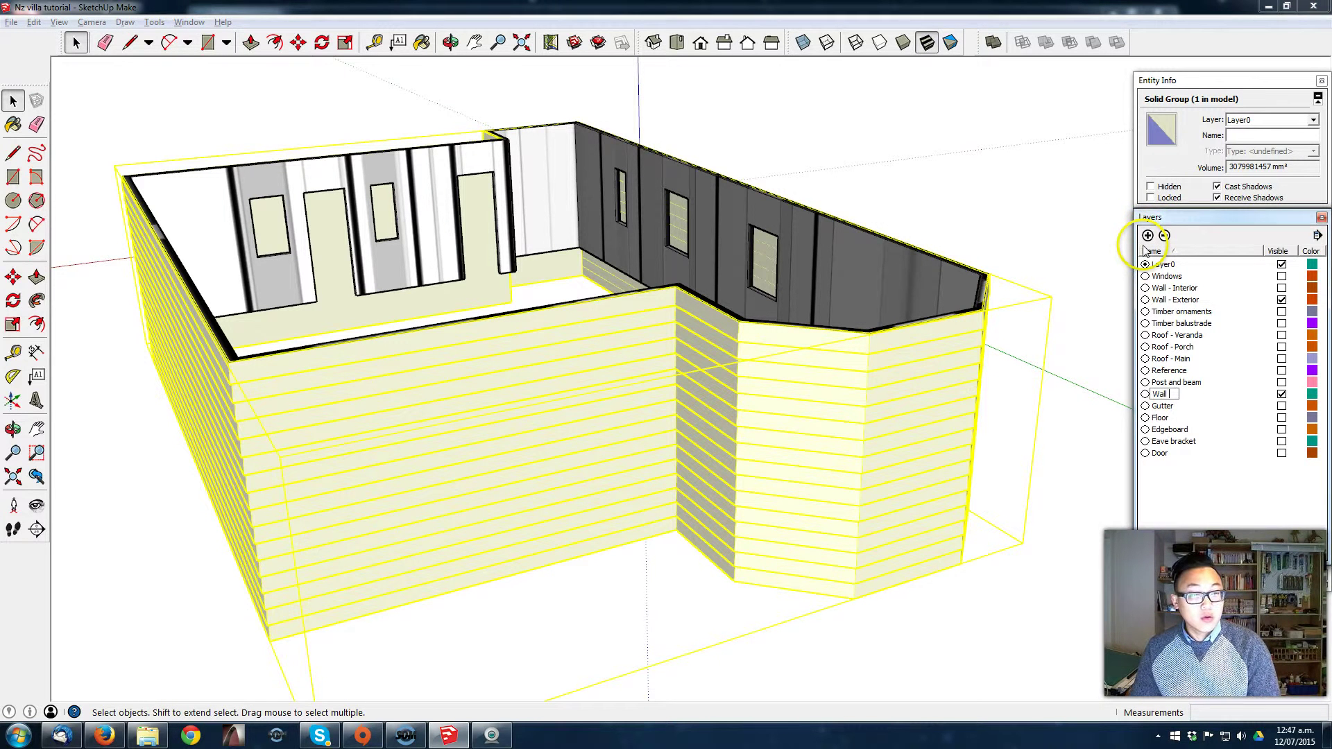
type("Wall cladding")
key("Return")
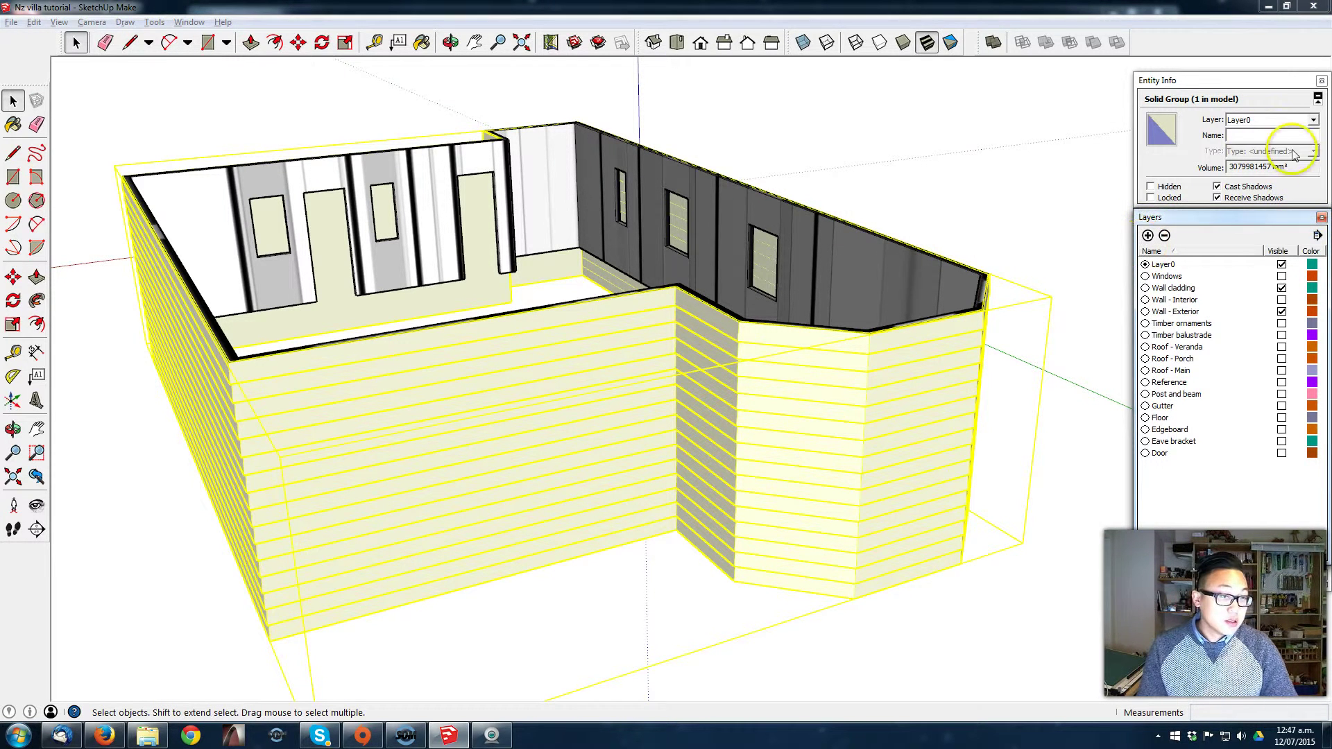
left_click(1268, 121)
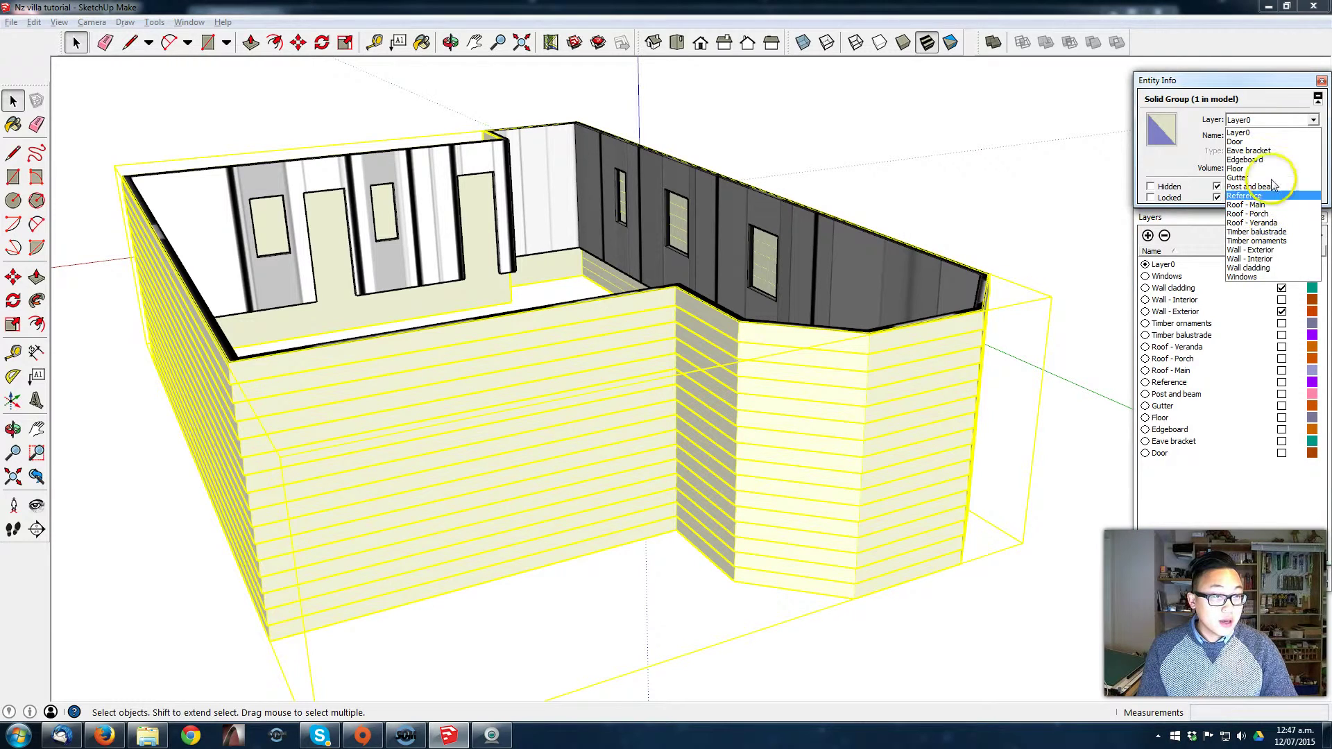
left_click(1249, 267)
left_click(980, 196)
Step: Hide the Wall cladding layer and draw rectangles filling the front wall's 1800 × 1100 mm window opening and its door opening
middle_click_drag(821, 273, 723, 257)
scroll(693, 347, "down", 2)
middle_click_drag(693, 347, 736, 381)
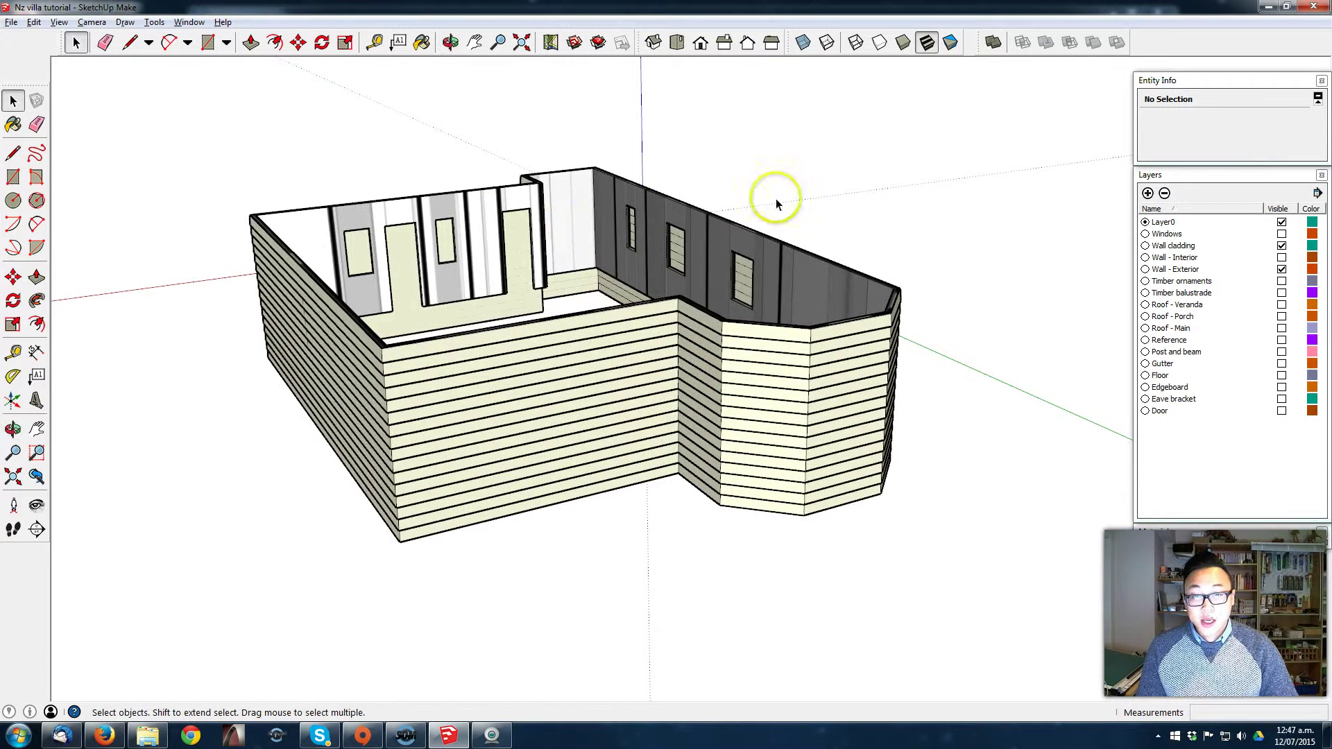
middle_click_drag(804, 227, 684, 276)
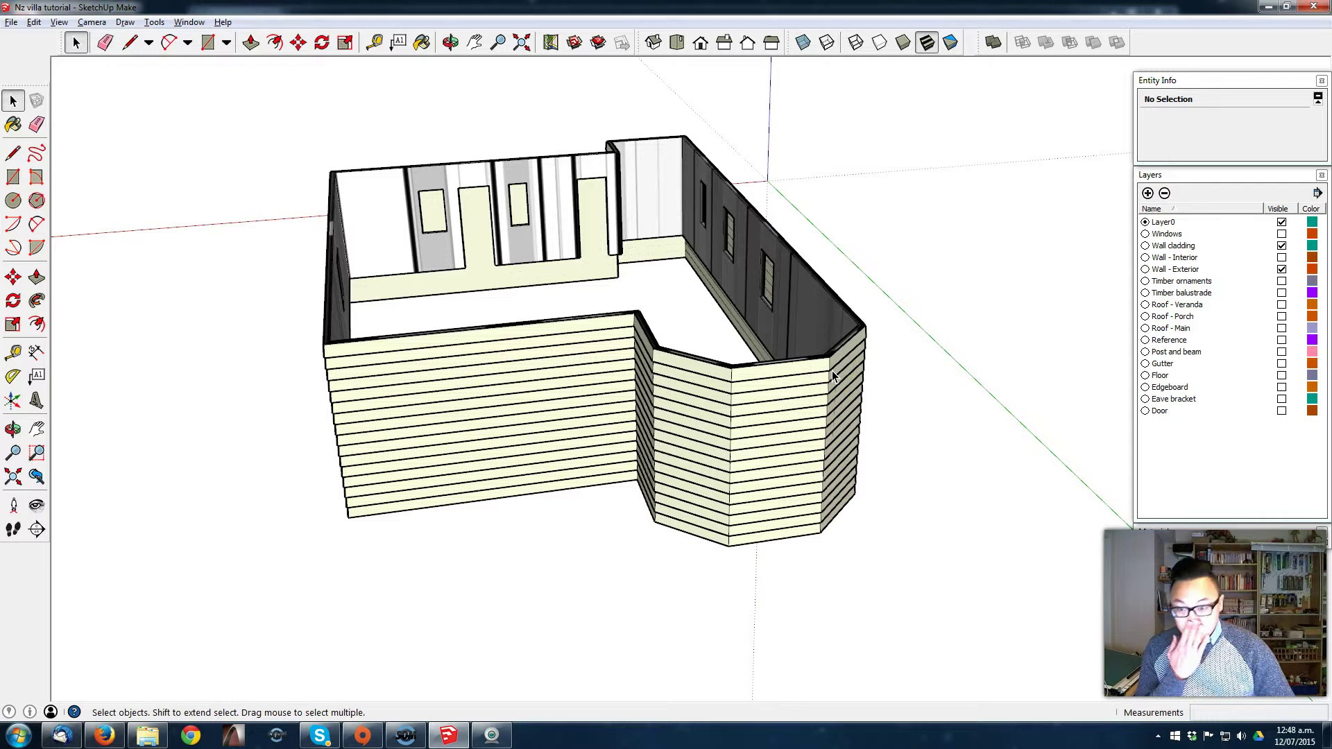
left_click(1281, 245)
middle_click_drag(595, 371, 445, 353)
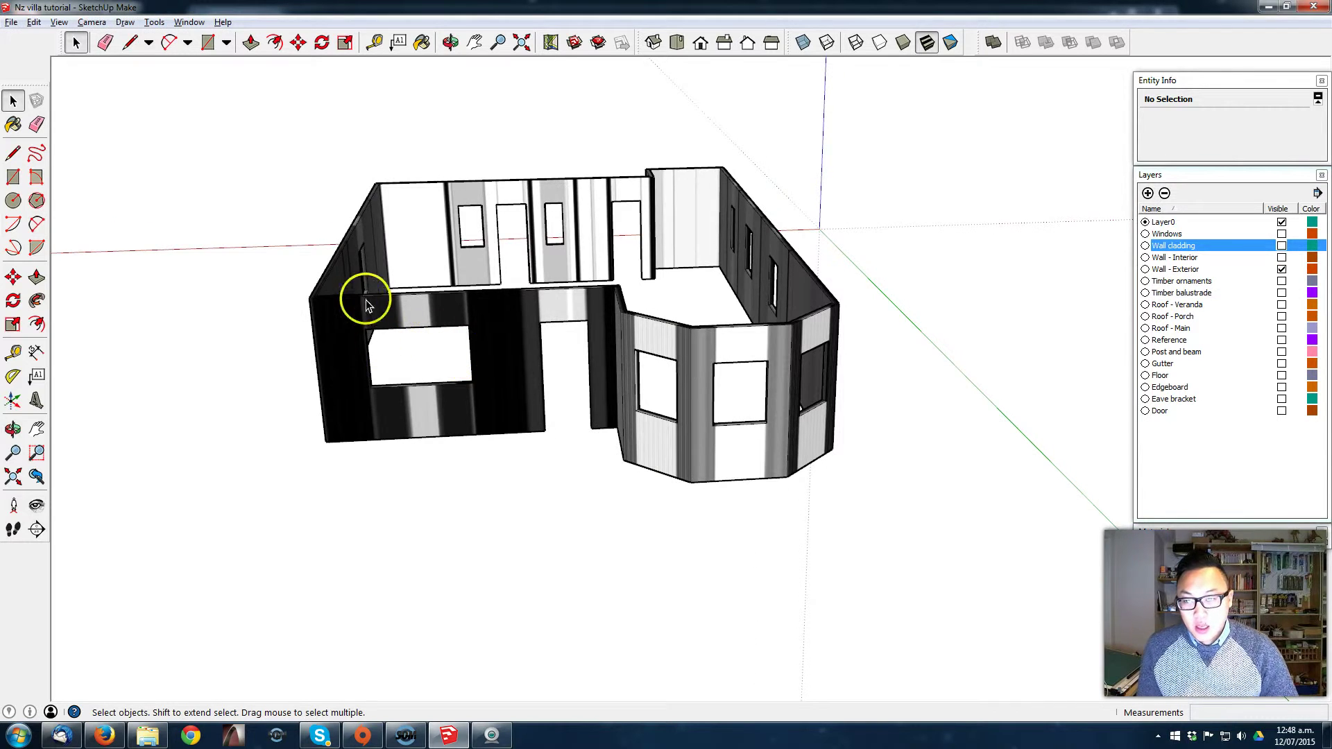
scroll(366, 305, "up", 5)
key("r")
left_click(442, 362)
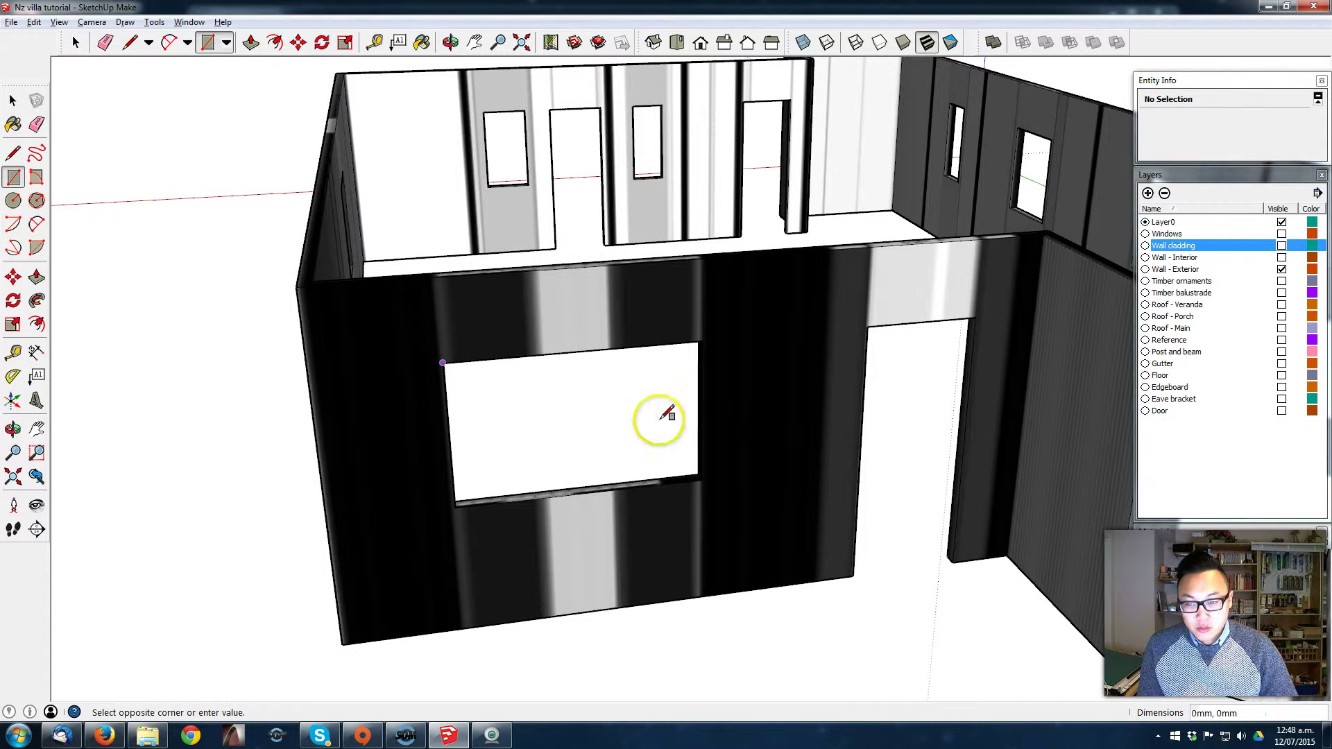
left_click(701, 478)
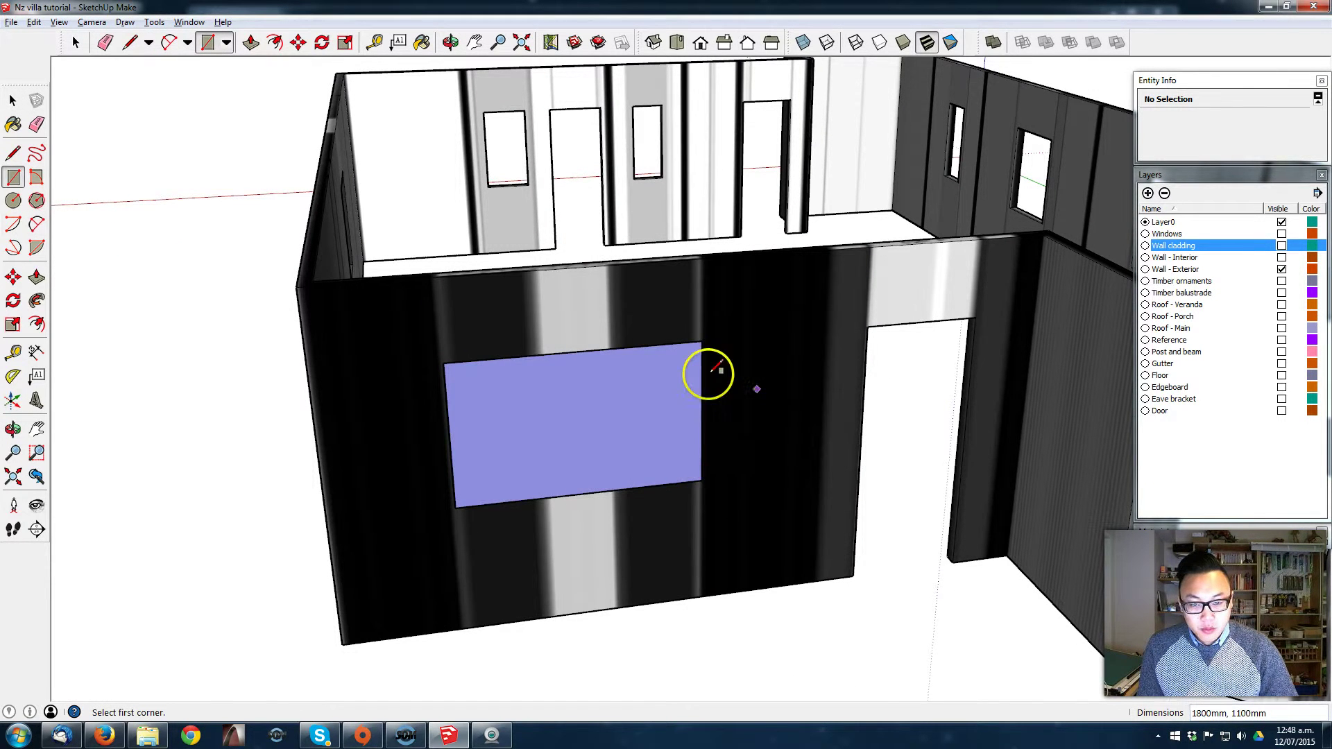
middle_click_drag(704, 372, 716, 304)
left_click(716, 306)
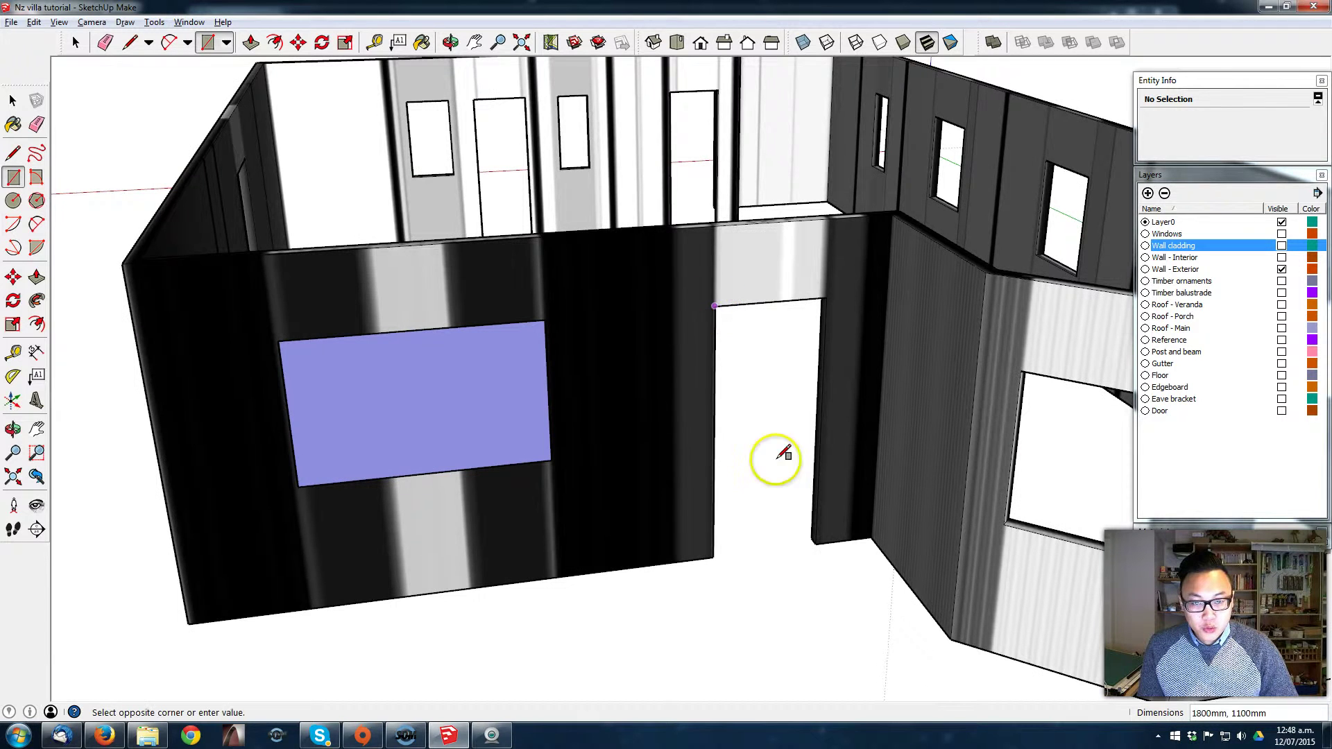
left_click(816, 545)
Step: Draw corner-to-corner rectangles filling the three window openings of the bay
middle_click_drag(395, 296, 510, 409)
left_click(495, 364)
left_click(624, 550)
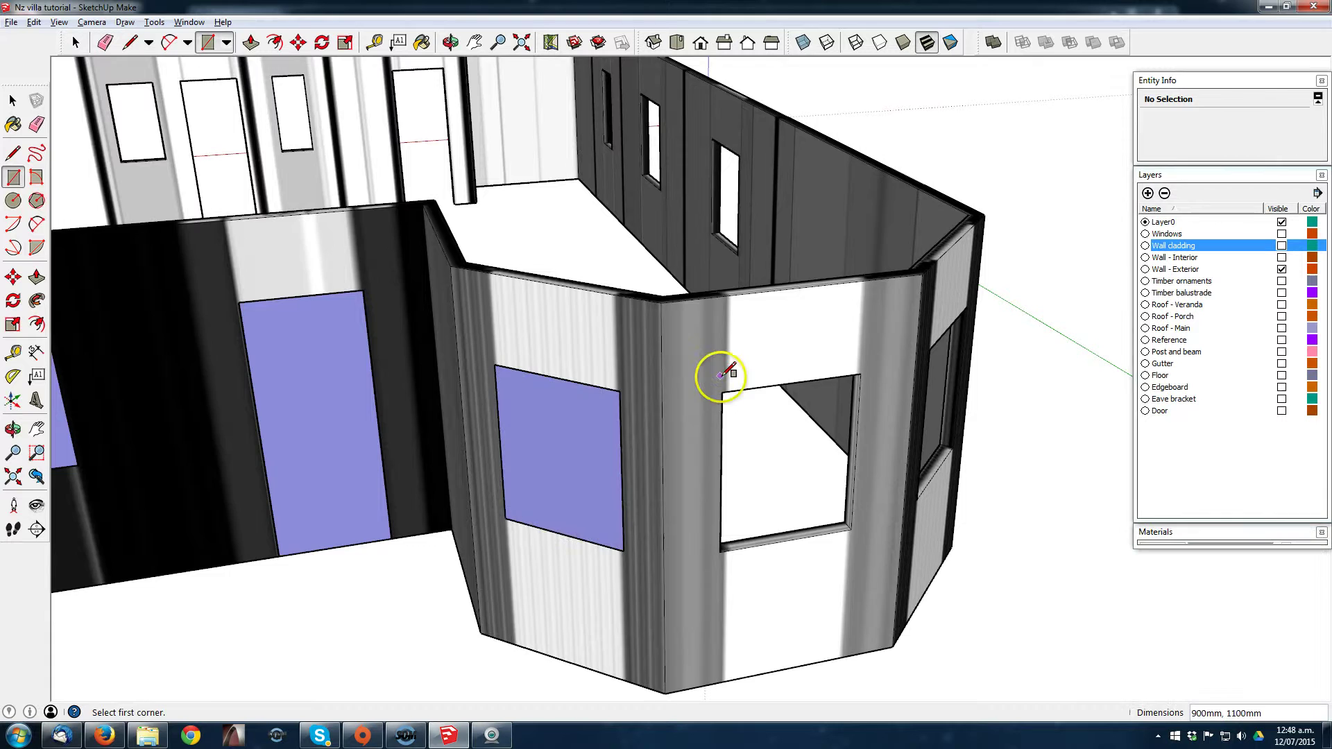
left_click(722, 393)
left_click(851, 529)
middle_click_drag(855, 522, 740, 427)
left_click(841, 420)
left_click(969, 568)
Step: Draw rectangles filling the three window openings along the long side wall beside the bay
middle_click_drag(694, 382, 541, 410)
left_click(585, 352)
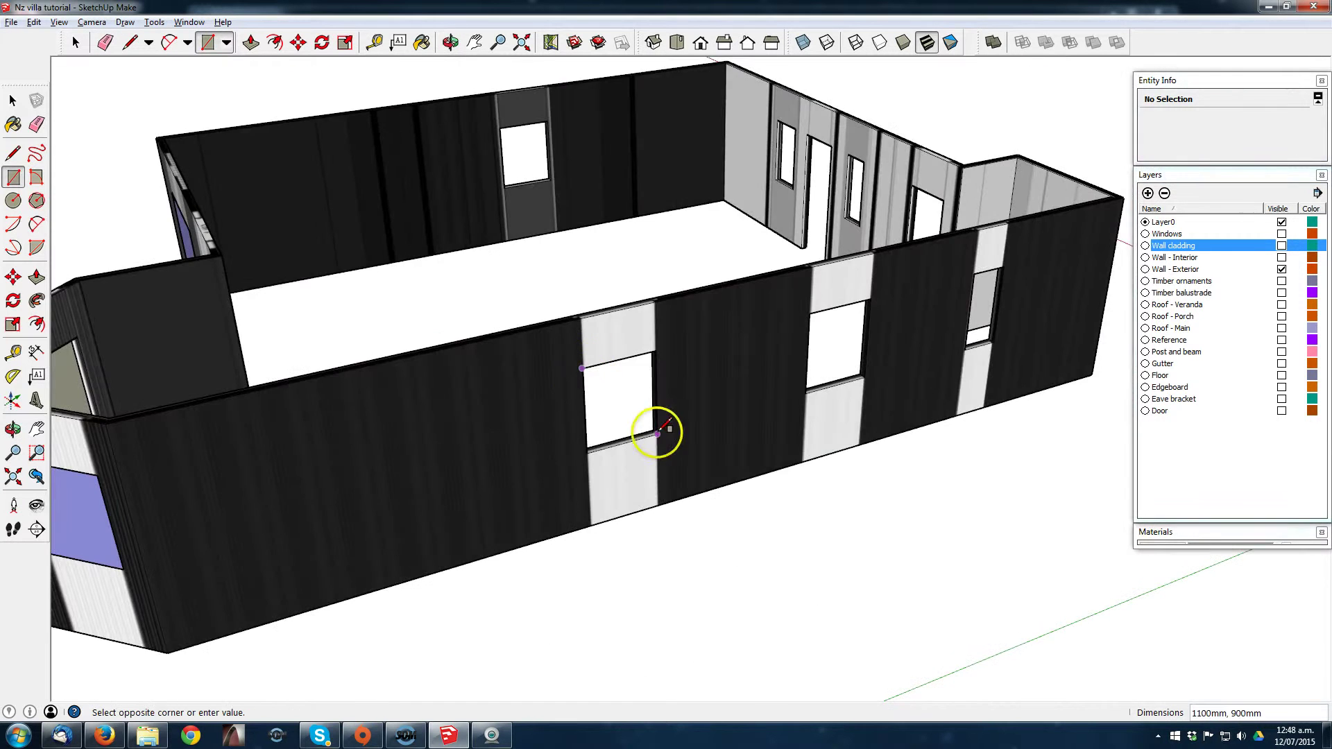
left_click(659, 432)
left_click(809, 327)
left_click(865, 388)
middle_click_drag(966, 323, 995, 372)
left_click(989, 368)
left_click(1025, 454)
Step: Draw rectangles filling the rear wall's openings: the 760 × 2100 mm door, the second door and both windows
middle_click_drag(1025, 454, 312, 319)
left_click(464, 376)
left_click(543, 553)
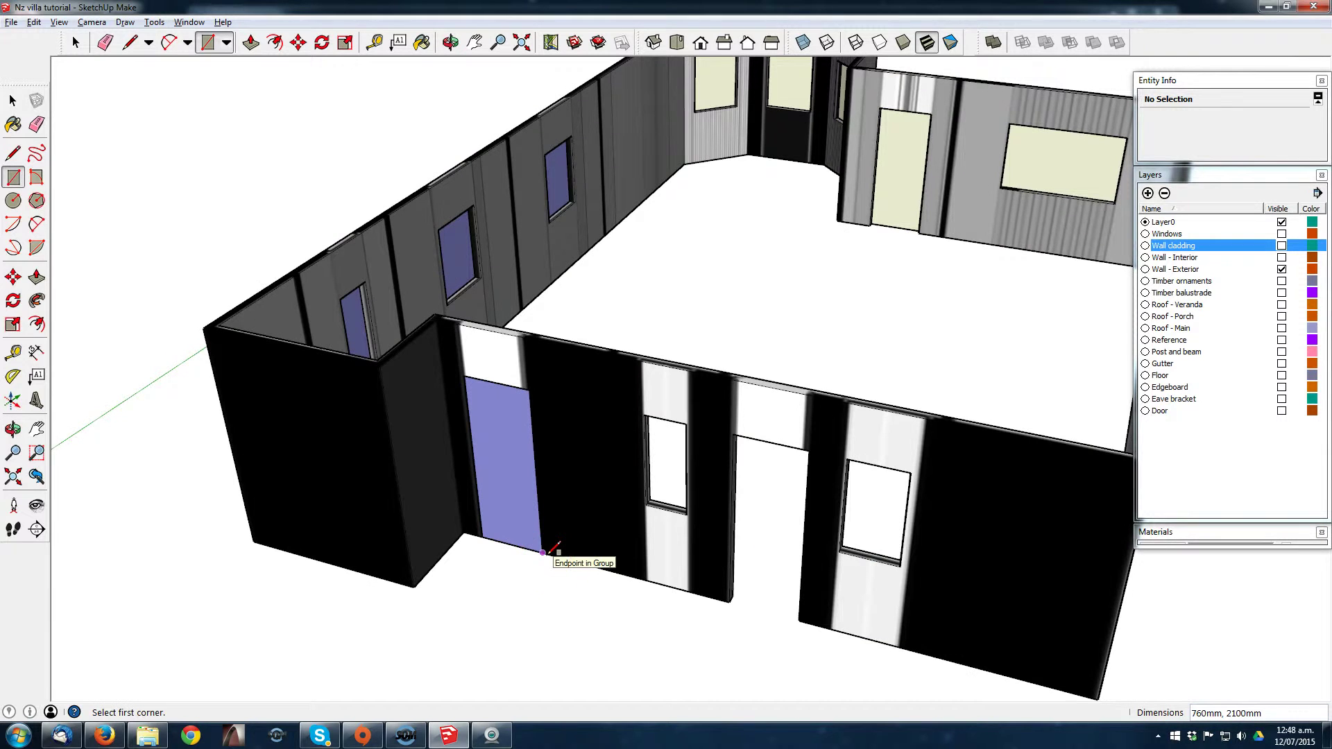
left_click(646, 416)
left_click(686, 511)
left_click(734, 436)
left_click(799, 620)
left_click(847, 460)
left_click(900, 560)
Step: Fill the single window opening on the remaining side wall with a rectangle and extrude it 500 mm outward with Push/Pull
middle_click_drag(743, 401, 499, 378)
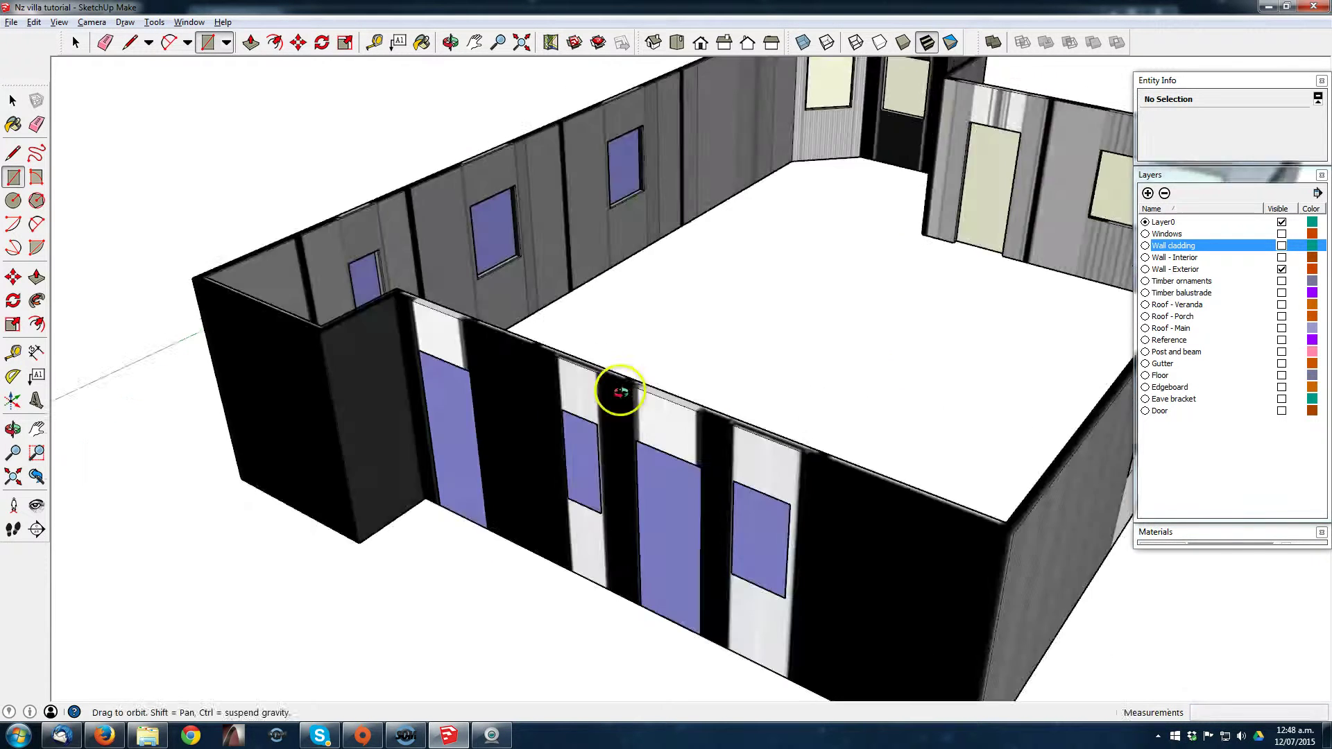
left_click(607, 443)
left_click(678, 494)
key("p")
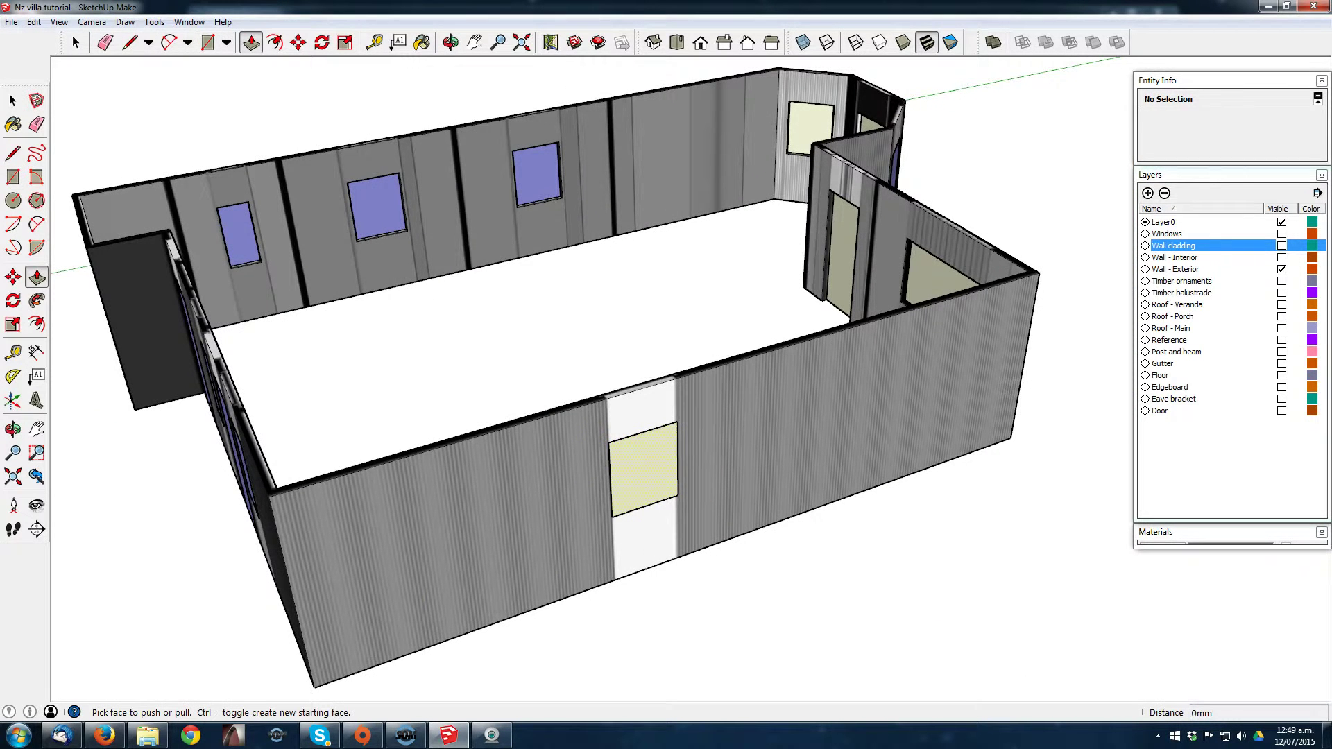
left_click_drag(648, 475, 663, 500)
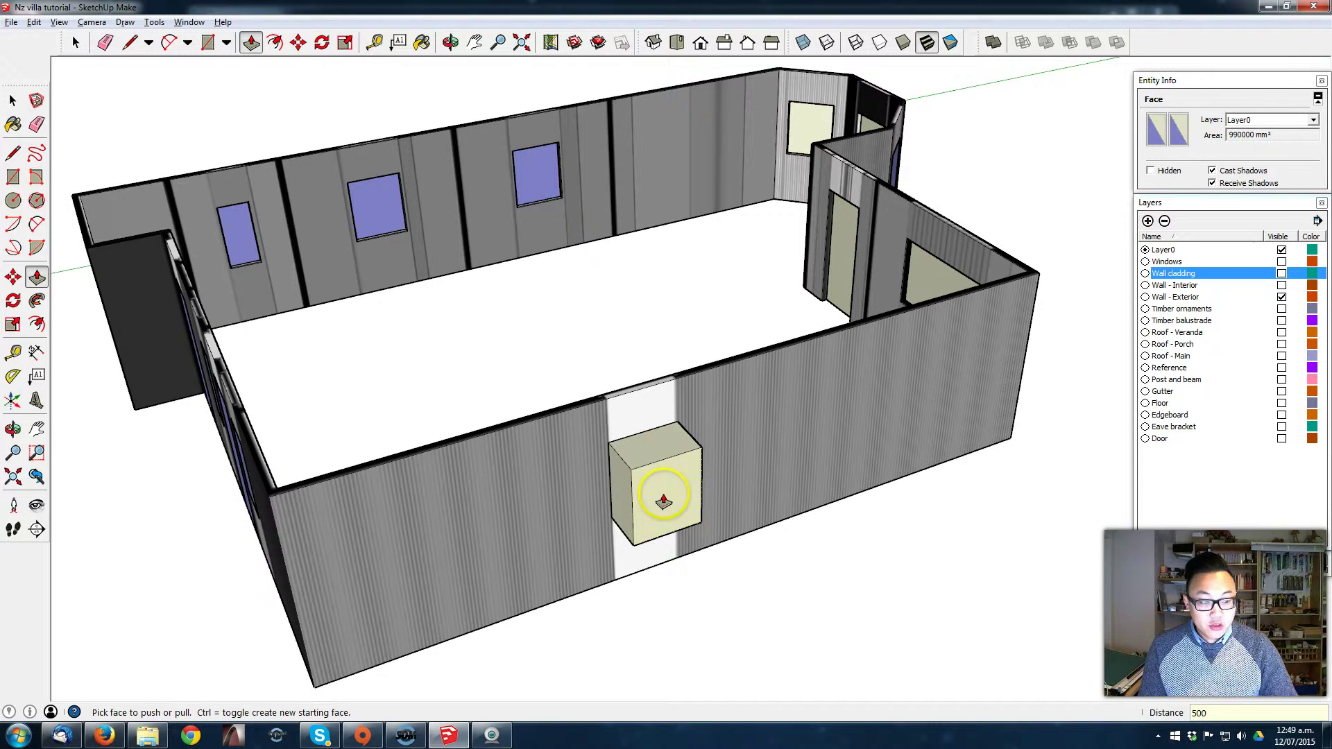
type("500")
key("Return")
Step: Repeat the 500 mm Push/Pull on the front window face and the other opening faces, working around to the rear wall
middle_click_drag(663, 500, 557, 439)
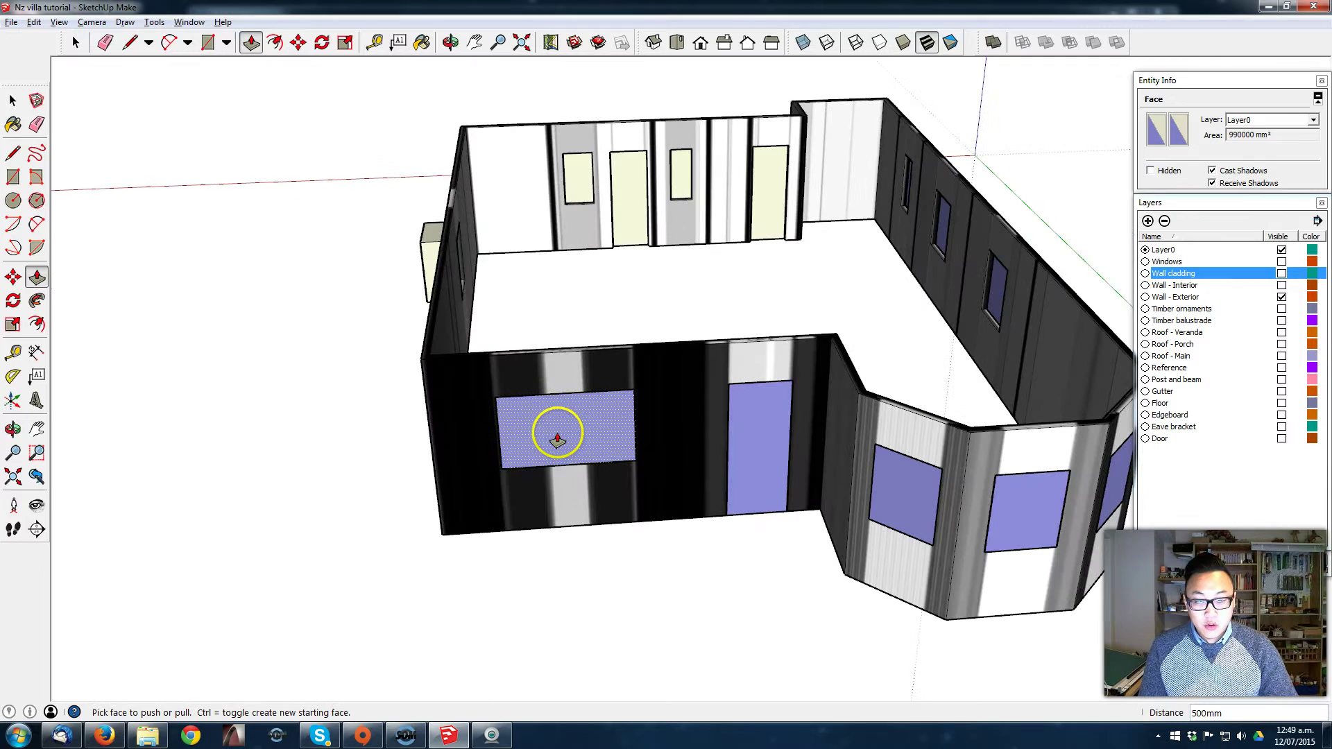
double_click(573, 449)
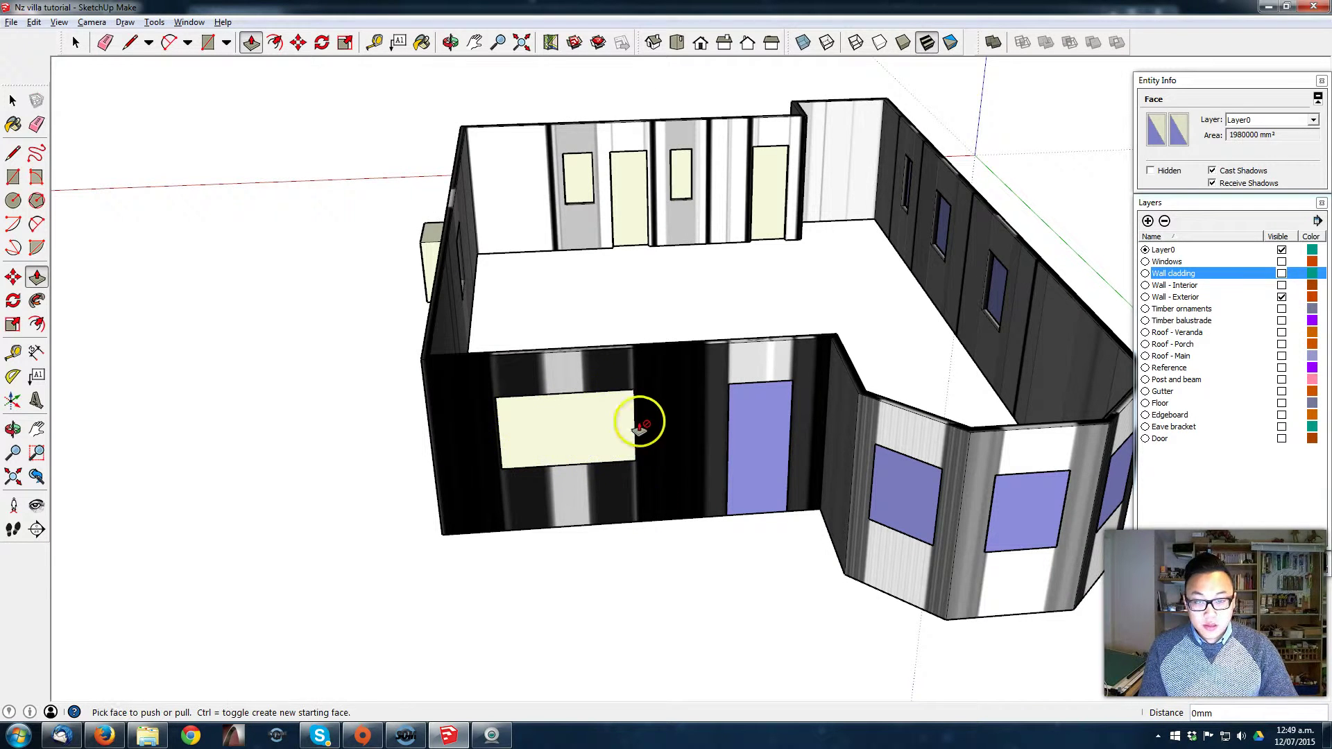
middle_click_drag(636, 426, 797, 482)
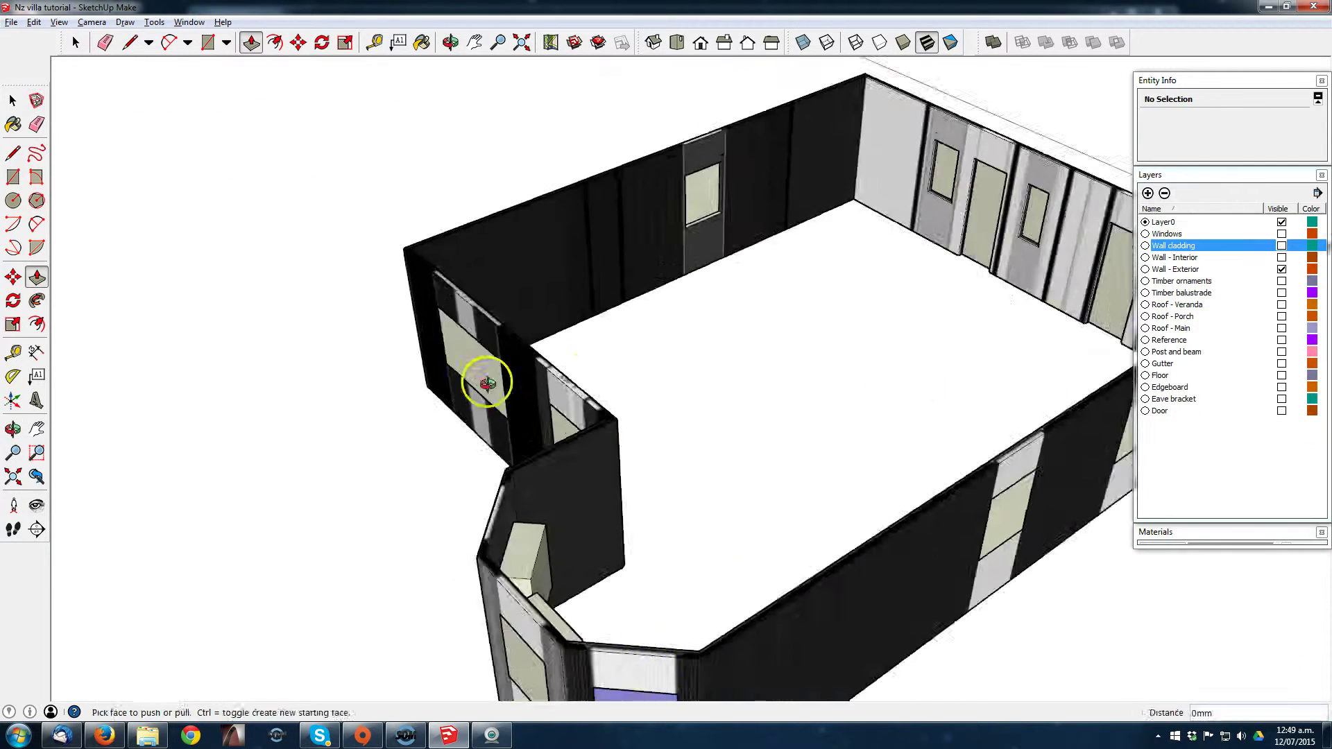
middle_click_drag(487, 383, 643, 498)
double_click(758, 421)
double_click(822, 434)
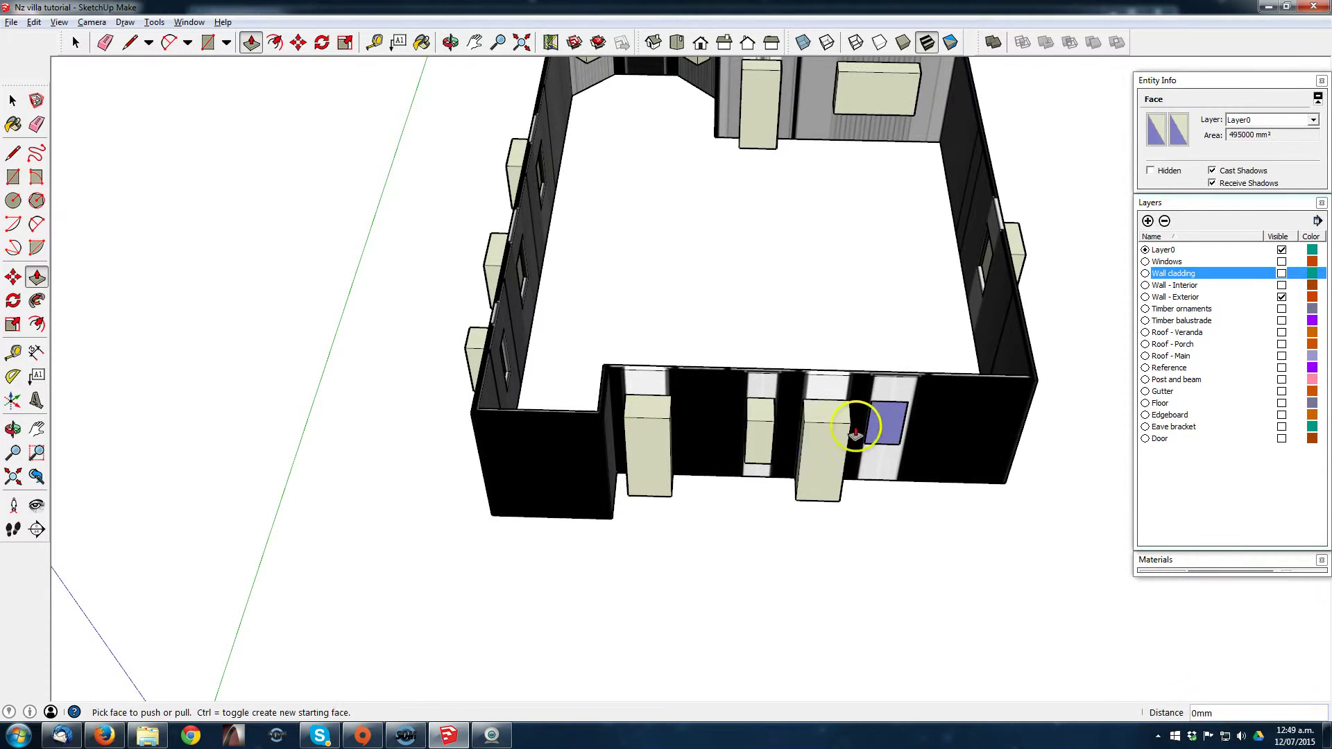
Step: Extrude the remaining opening faces, including the front wall and bay ones, 500 mm outward so blocks project from the walls
middle_click_drag(856, 422, 277, 350)
double_click(625, 332)
double_click(692, 258)
double_click(817, 276)
double_click(888, 260)
middle_click_drag(892, 262, 700, 291)
double_click(895, 488)
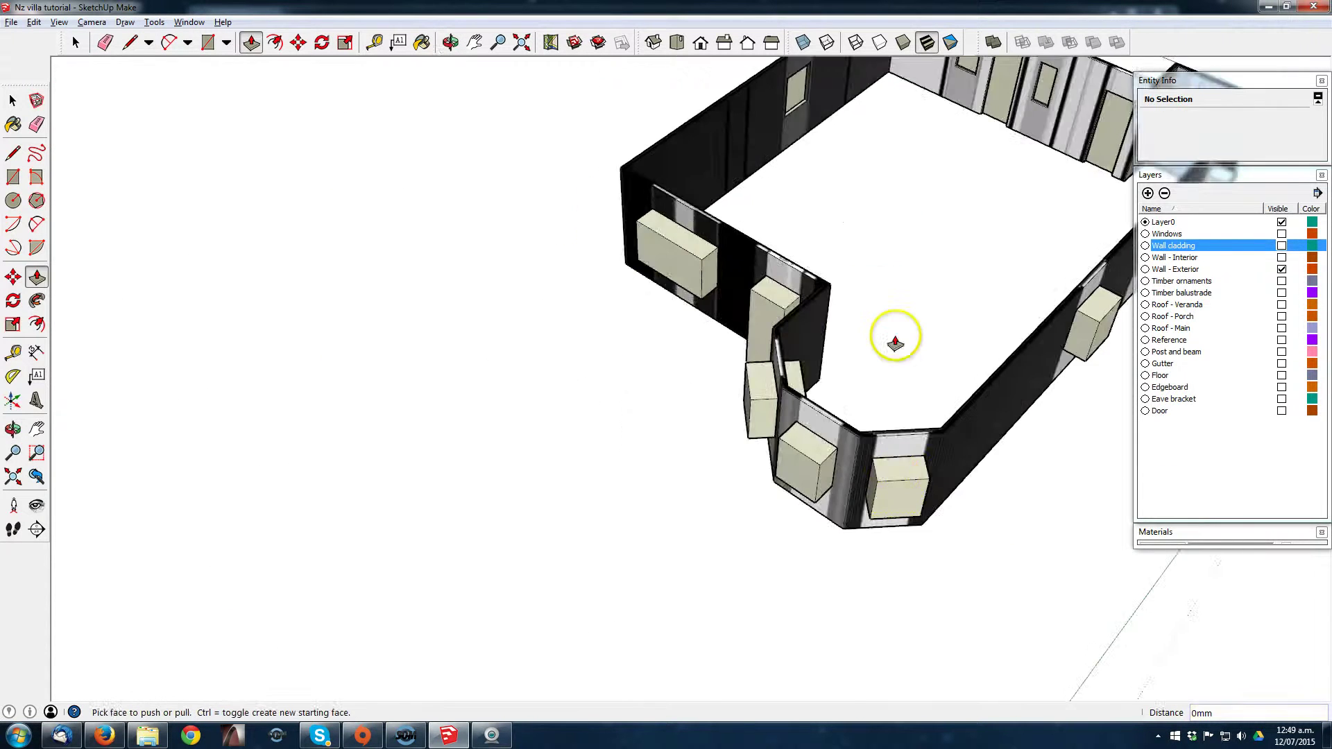
middle_click_drag(895, 336, 1040, 300, "shift")
Step: Hide the Wall - Exterior layer and make separate groups of the front window block and the front door block
key("space")
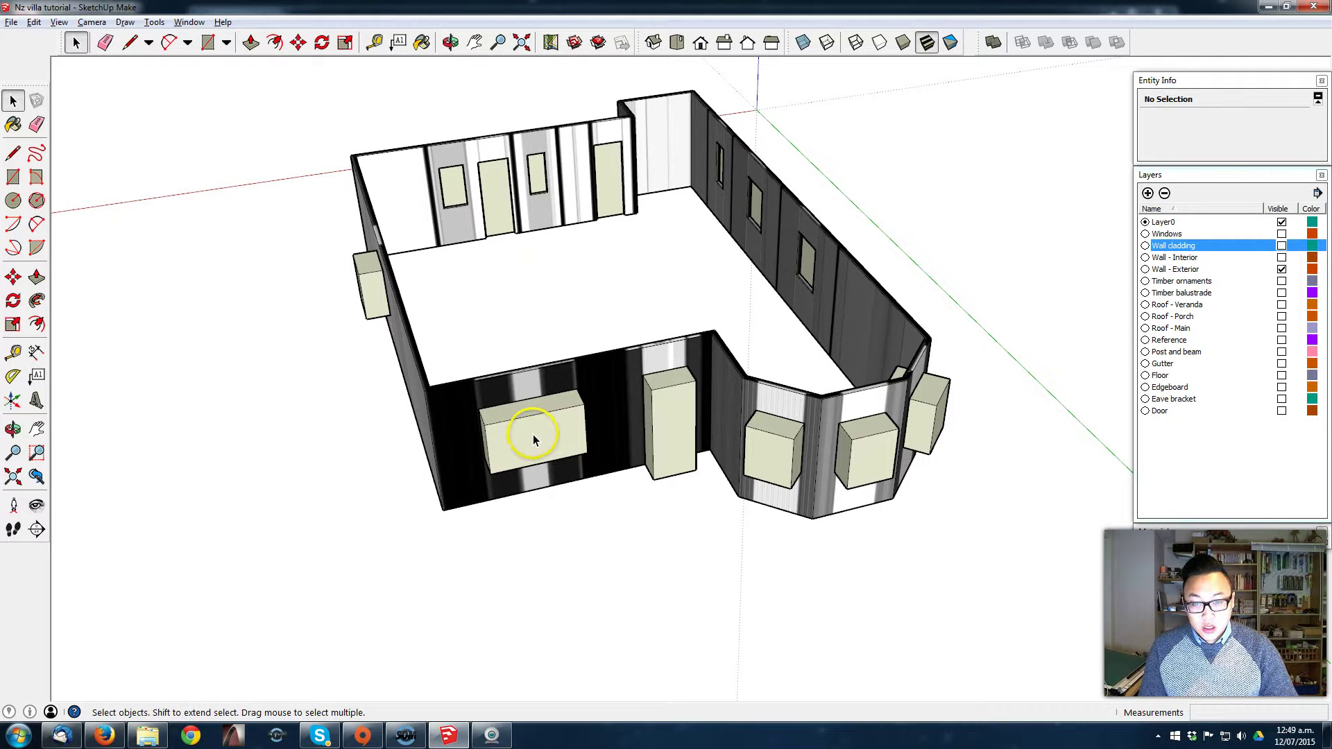
left_click(1281, 269)
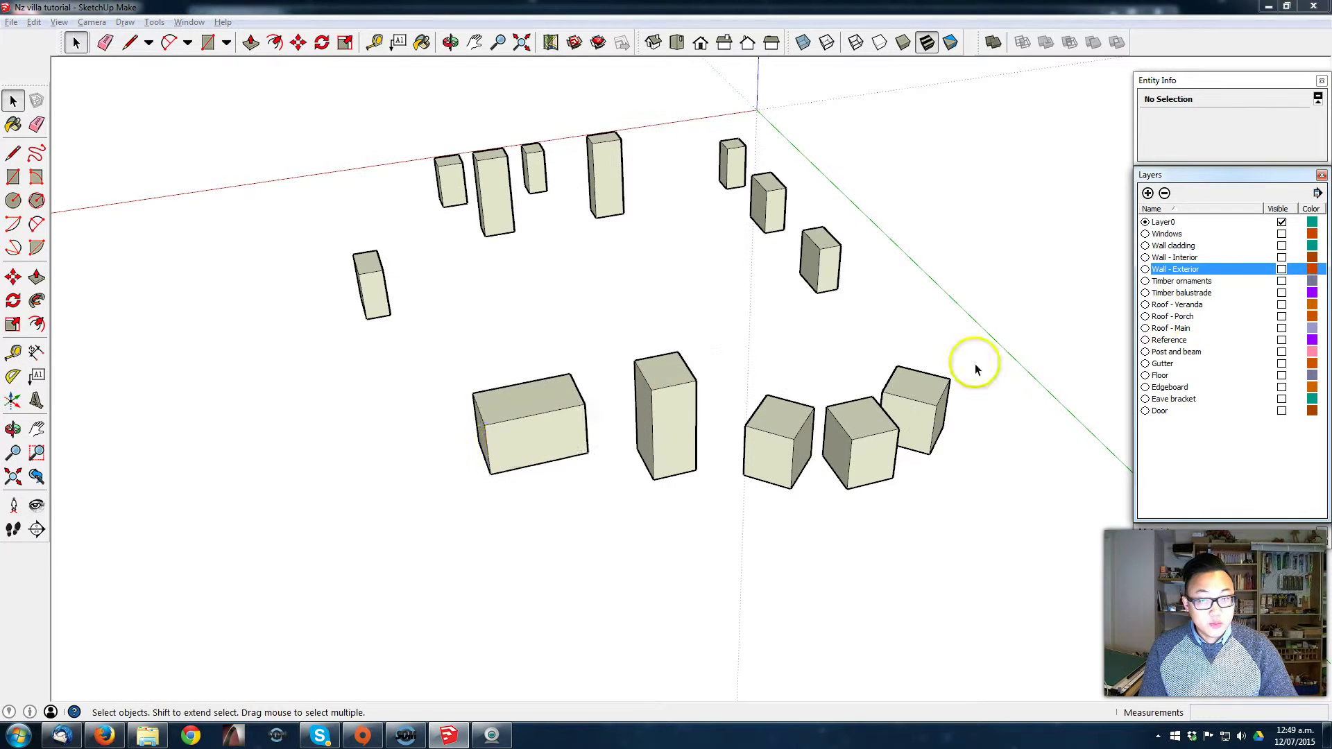
triple_click(520, 430)
right_click(523, 427)
left_click(602, 549)
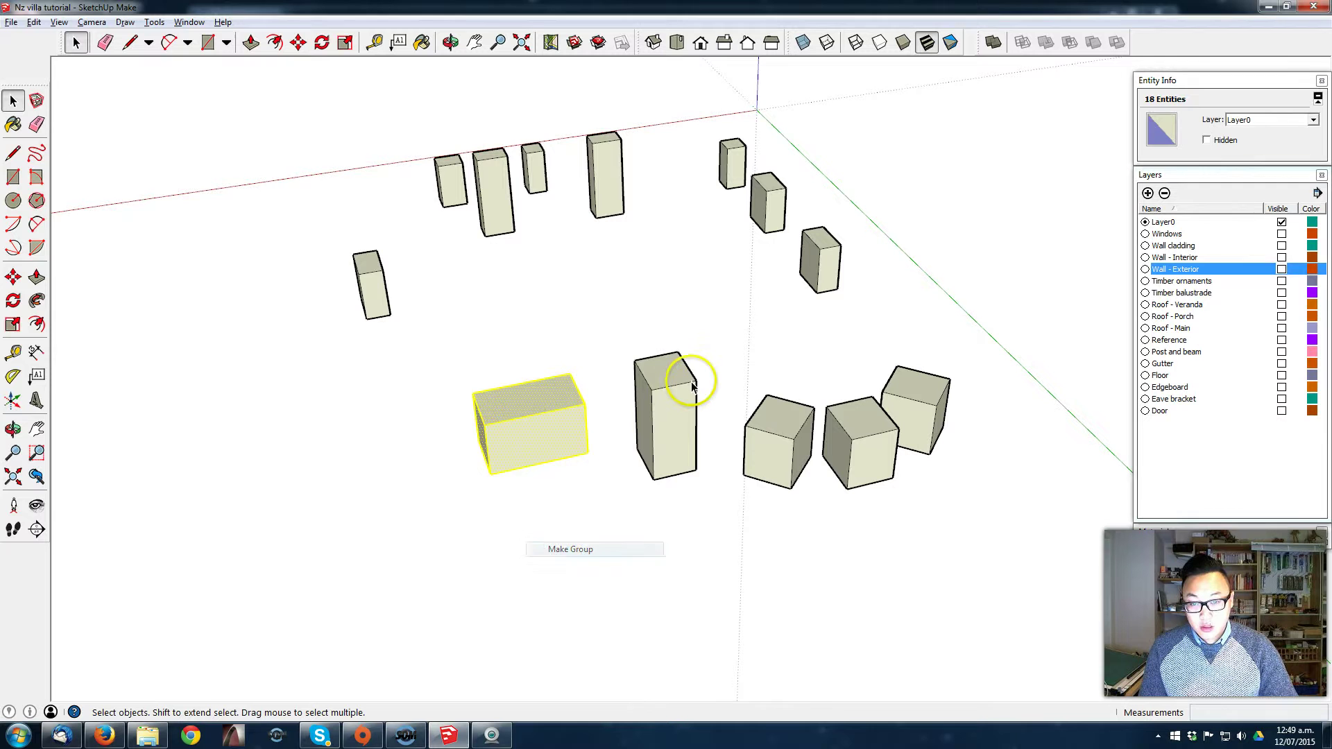
triple_click(690, 375)
right_click(693, 379)
left_click(795, 502)
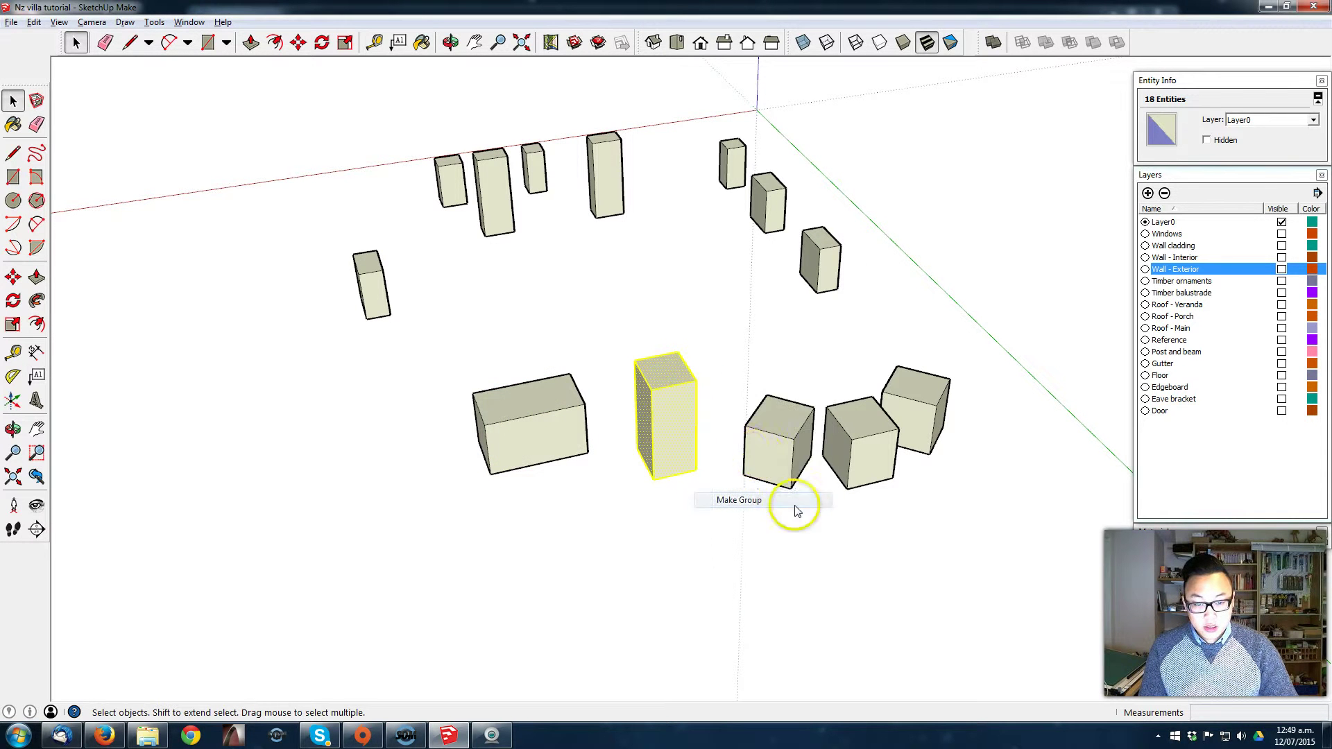
Step: Make each of the bay window blocks its own group
triple_click(755, 451)
right_click(755, 451)
left_click(812, 572)
triple_click(860, 451)
right_click(860, 451)
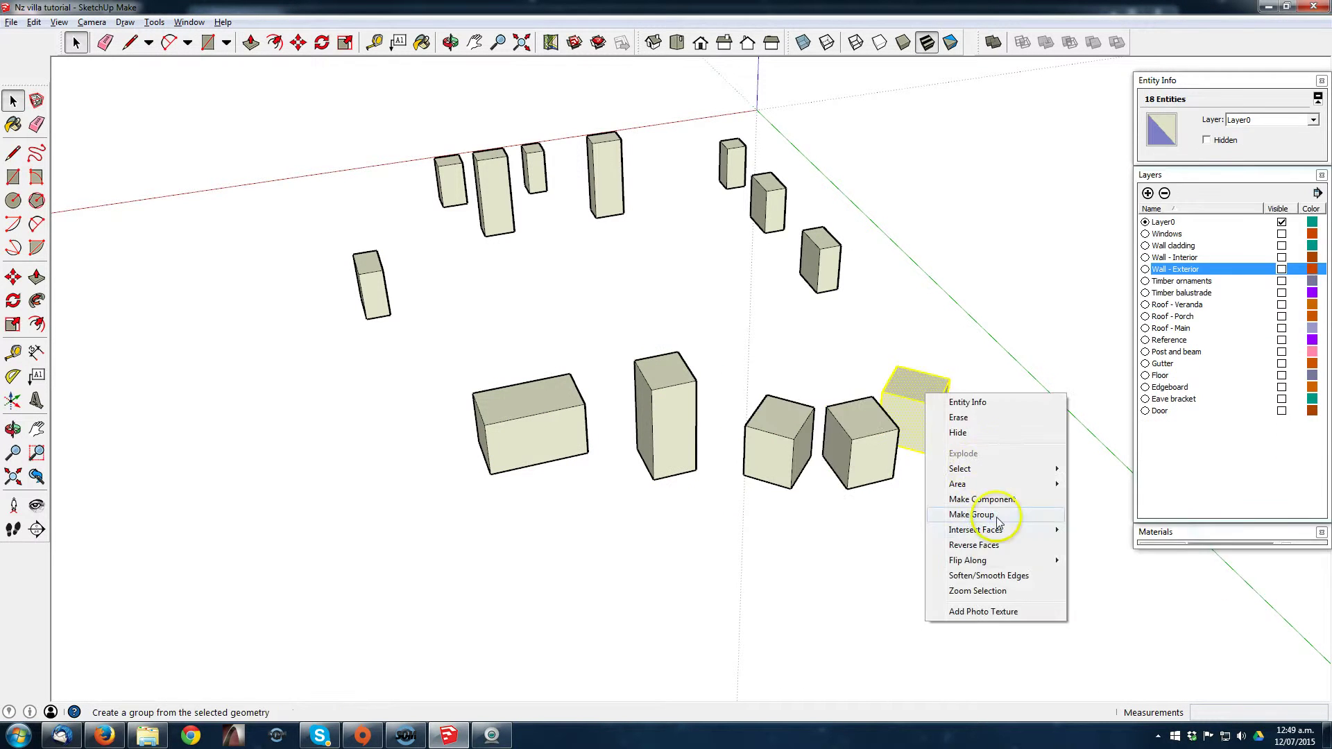
left_click(920, 570)
Step: Make separate groups of the remaining window and door blocks along the side and rear walls
triple_click(728, 163)
right_click(727, 161)
left_click(805, 286)
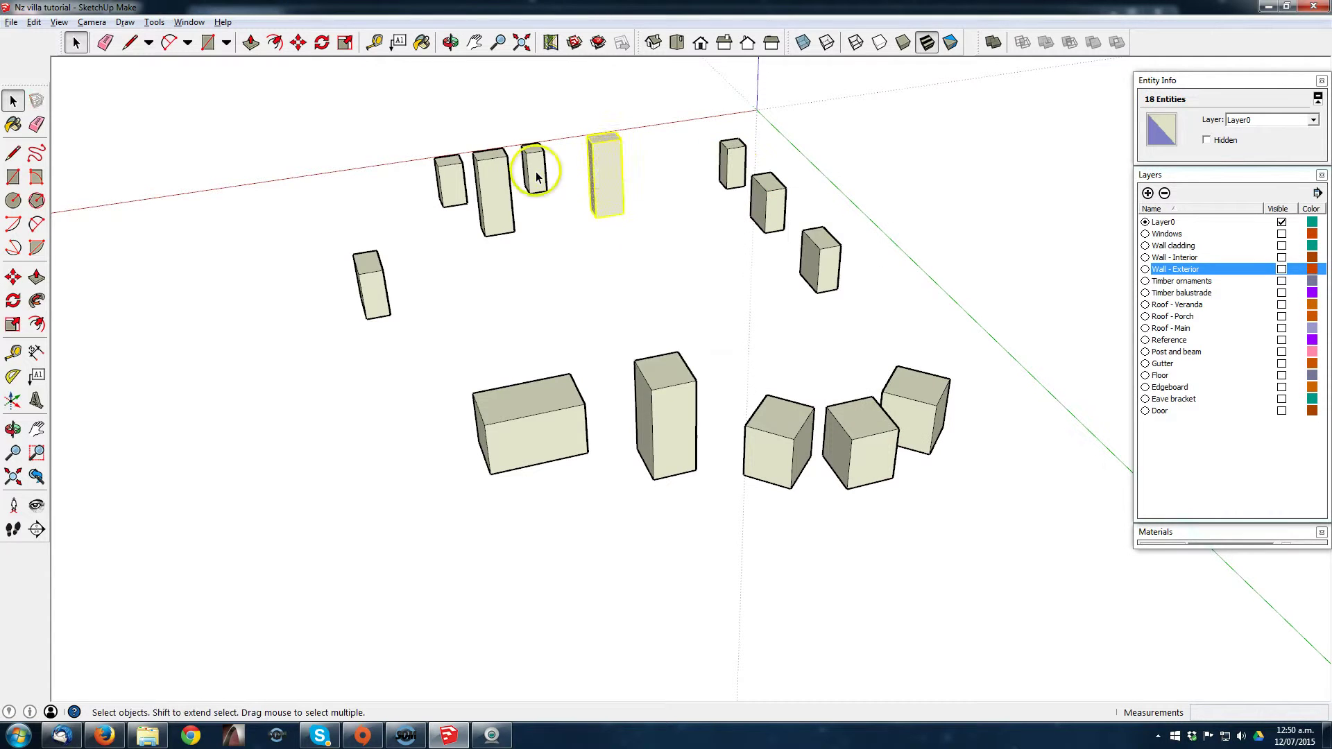
triple_click(366, 292)
right_click(367, 291)
left_click(427, 408)
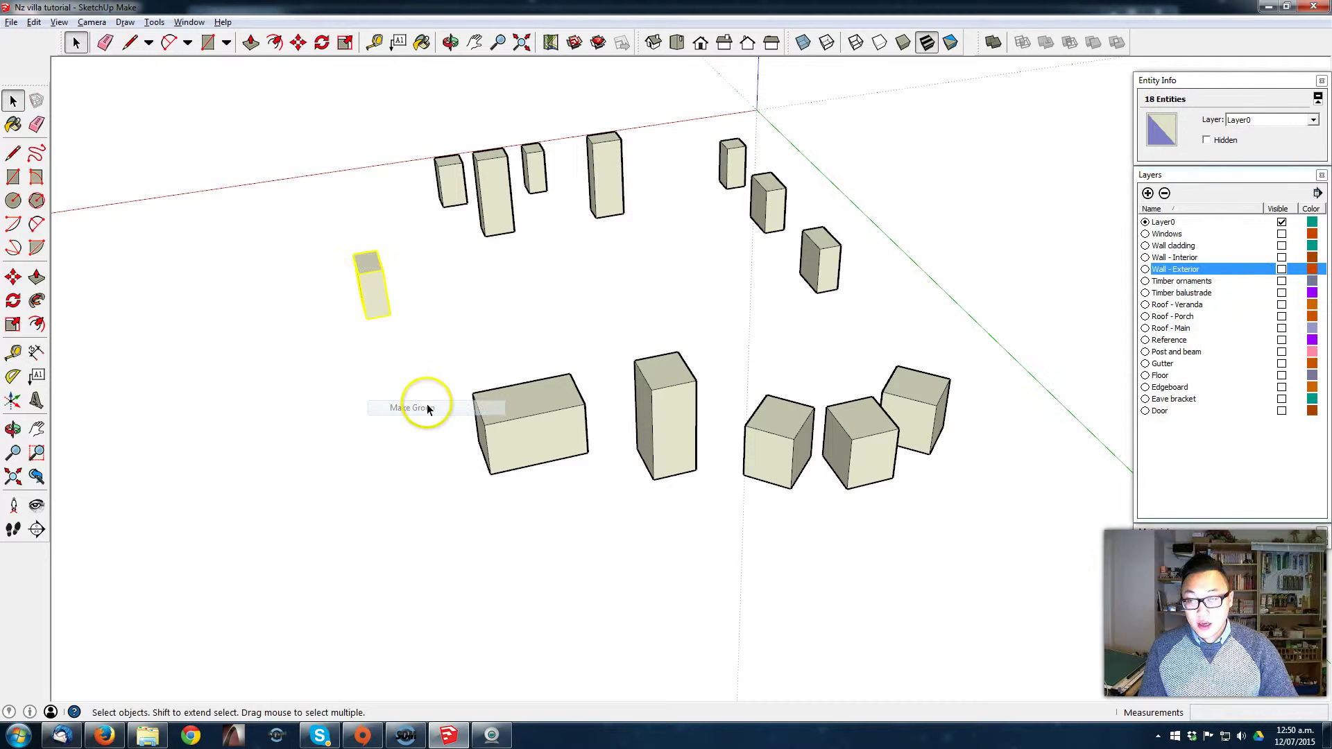
left_click(520, 312)
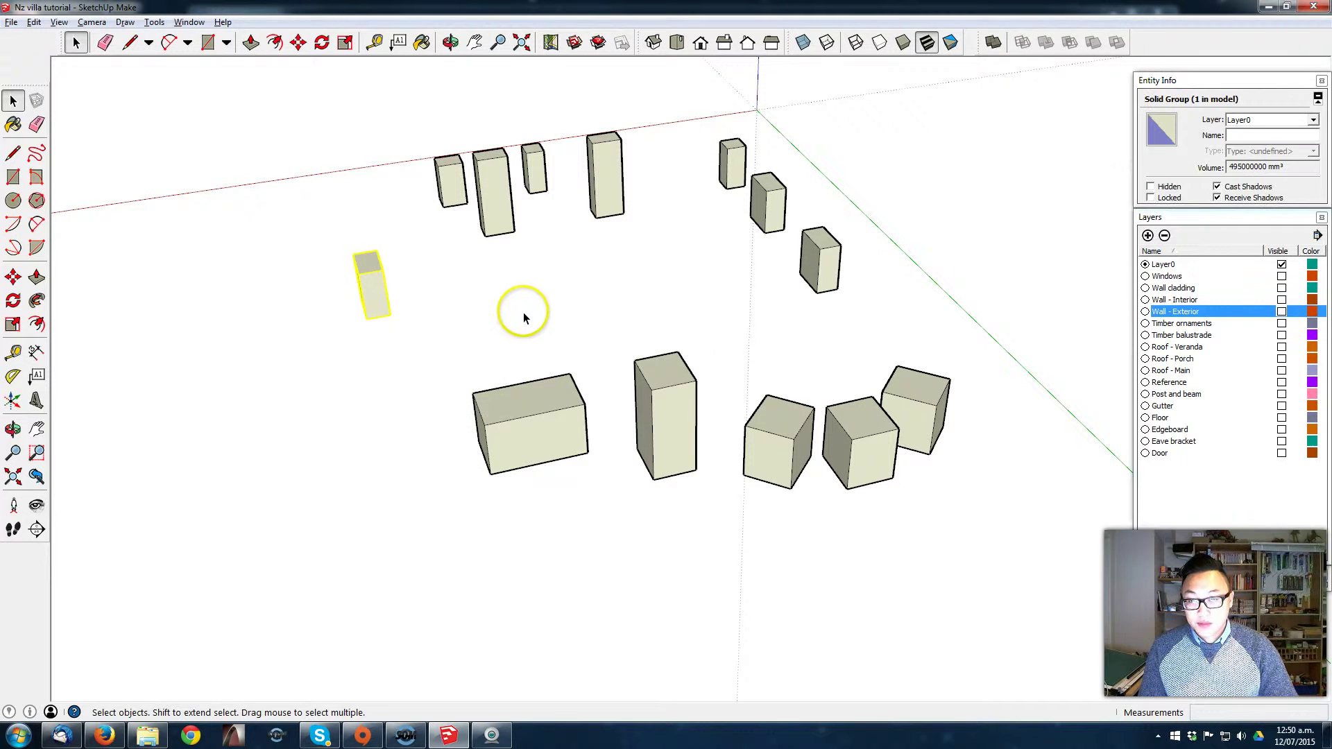
Step: Show the Wall cladding layer and move the three blocks on the long bay-side wall inward along the red axis through the cladding
middle_click_drag(520, 312, 686, 290)
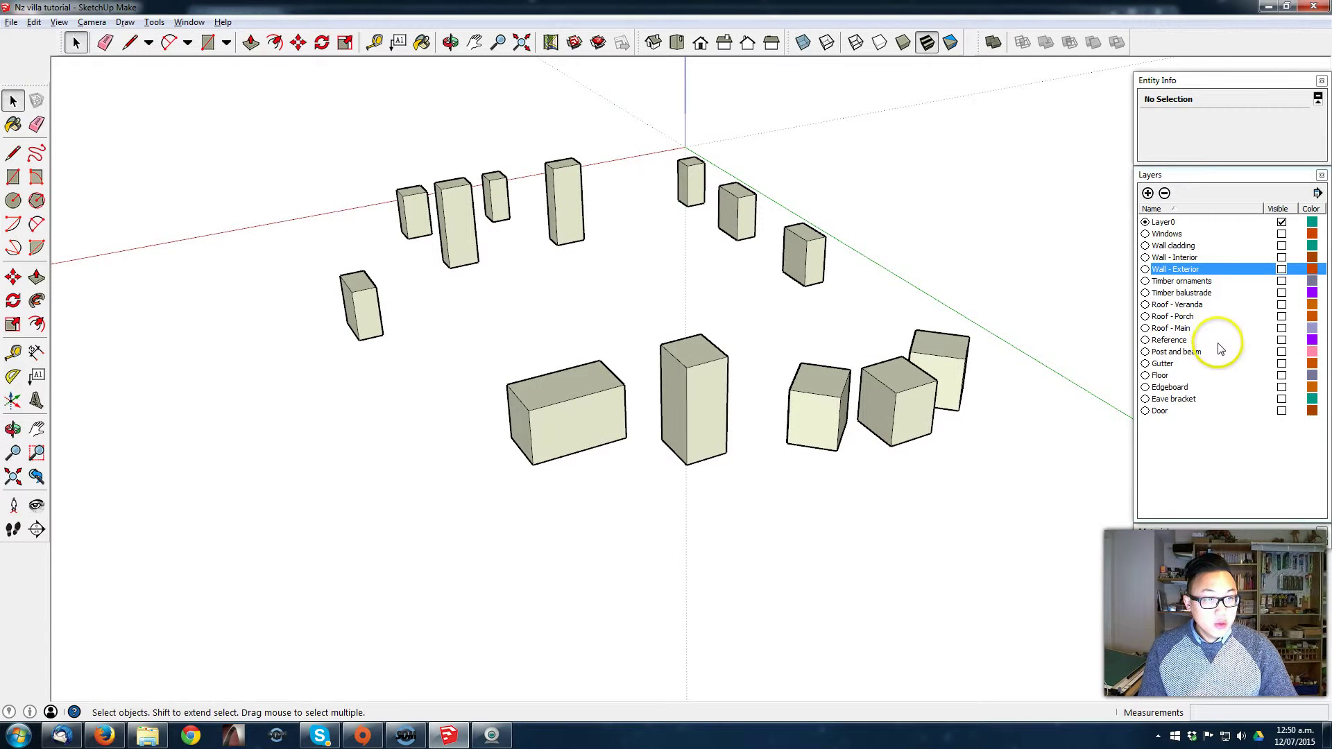
left_click(1281, 245)
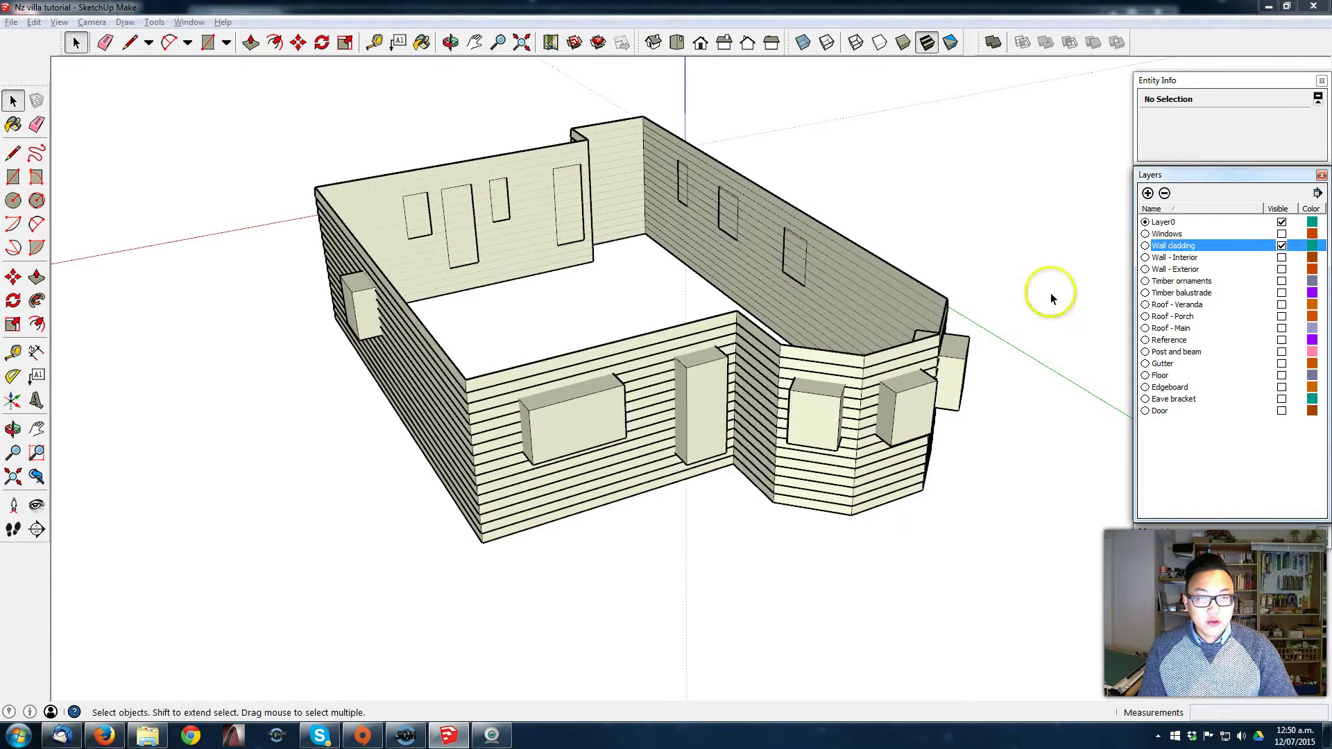
middle_click_drag(678, 347, 419, 158)
middle_click_drag(888, 256, 796, 333)
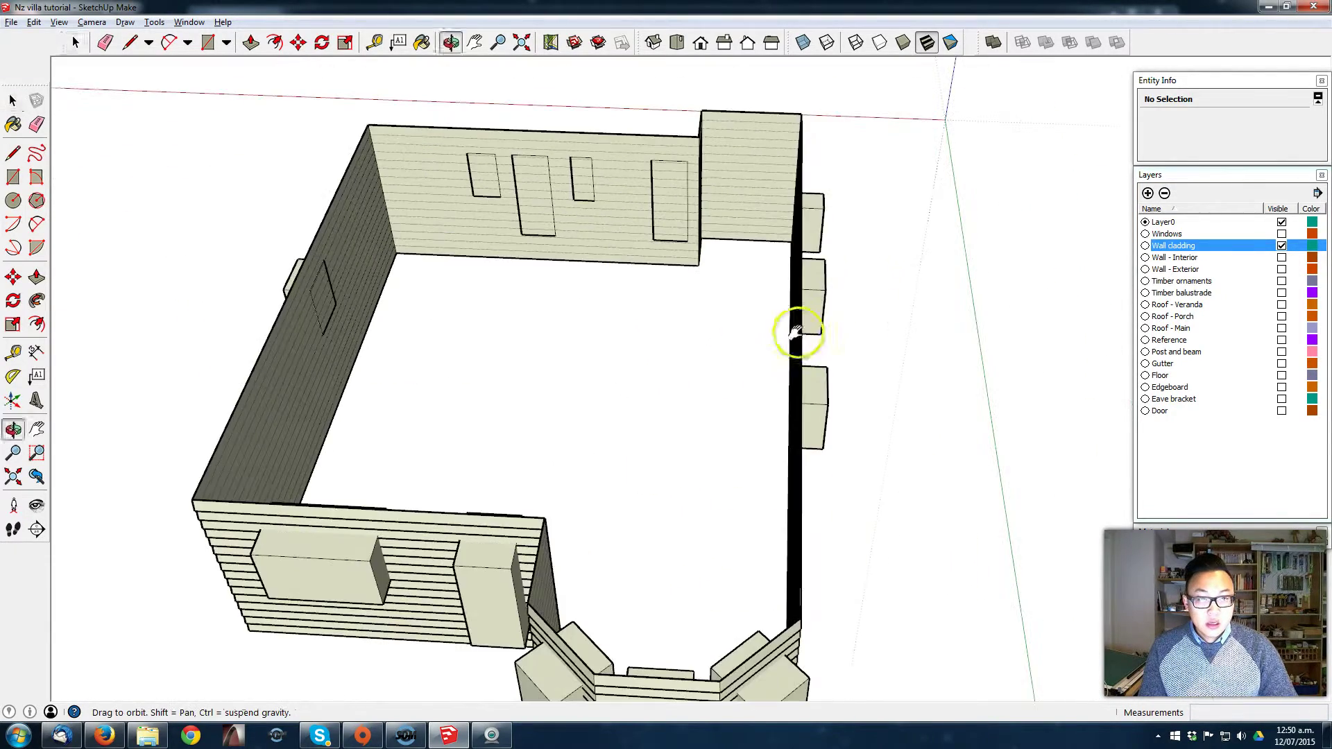
left_click(817, 300, "shift")
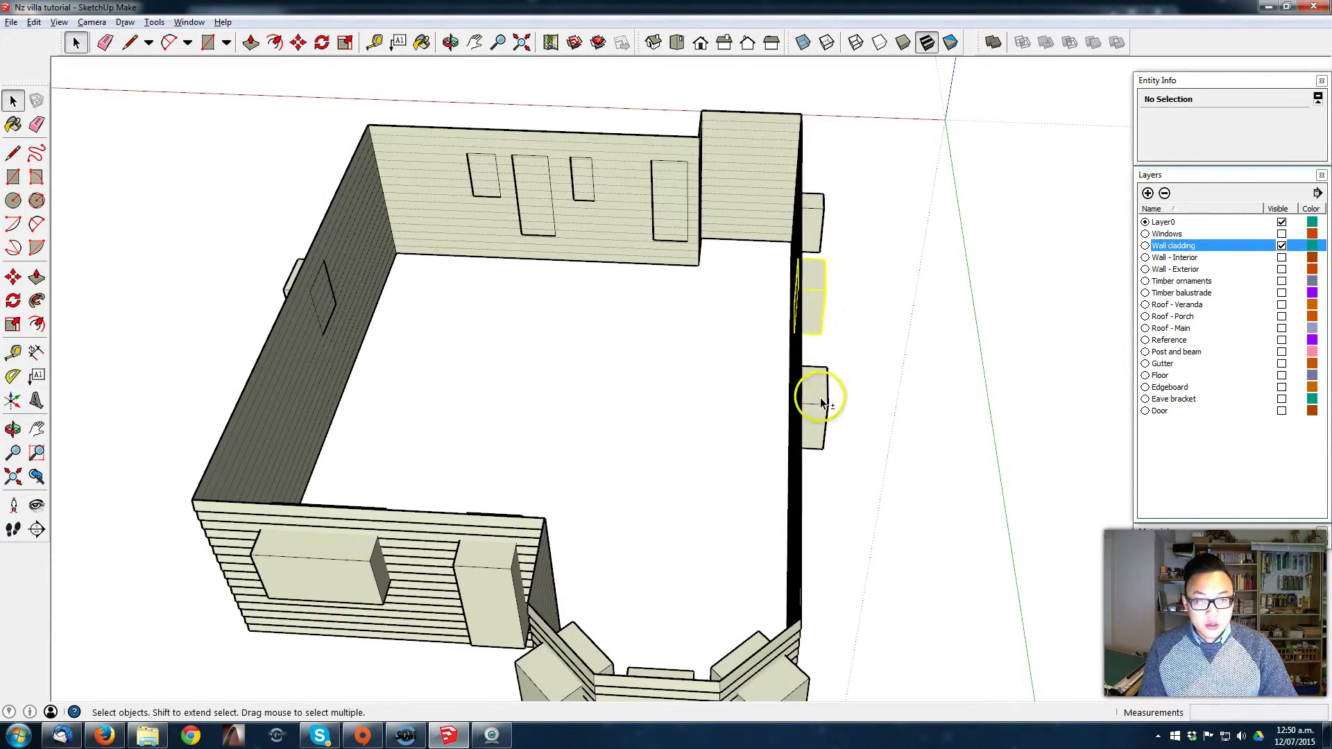
left_click(824, 208, "shift")
key("m")
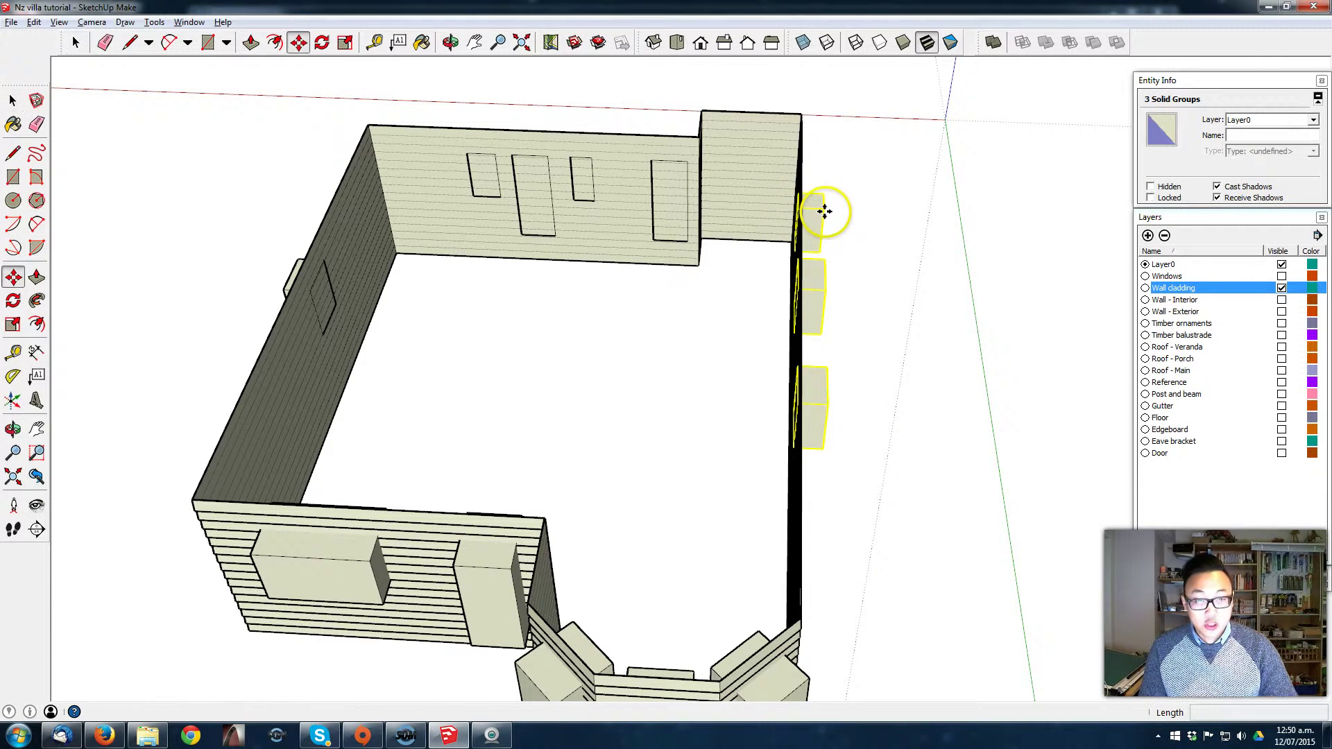
left_click(822, 211)
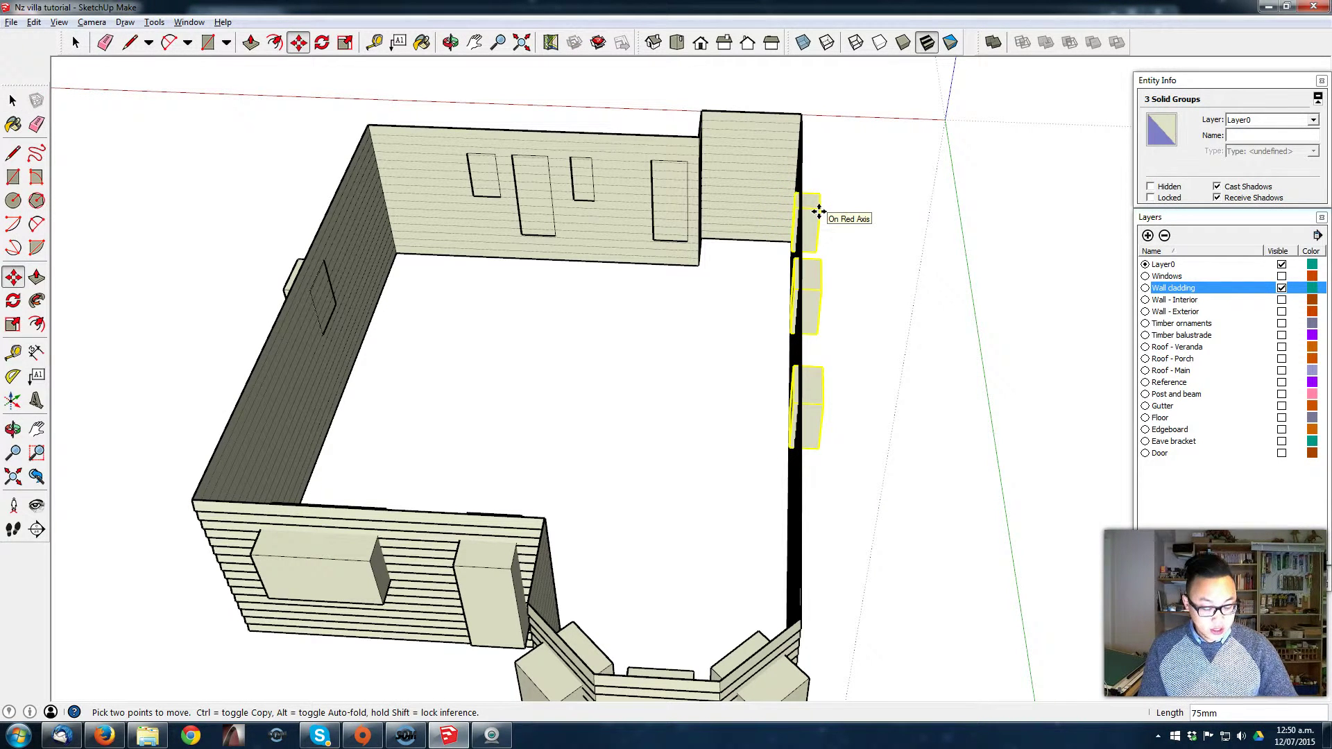
key("Return")
Step: Move the single window block on the opposite side wall inward so it passes through the cladding
middle_click_drag(678, 345, 455, 566)
key("space")
left_click(350, 617)
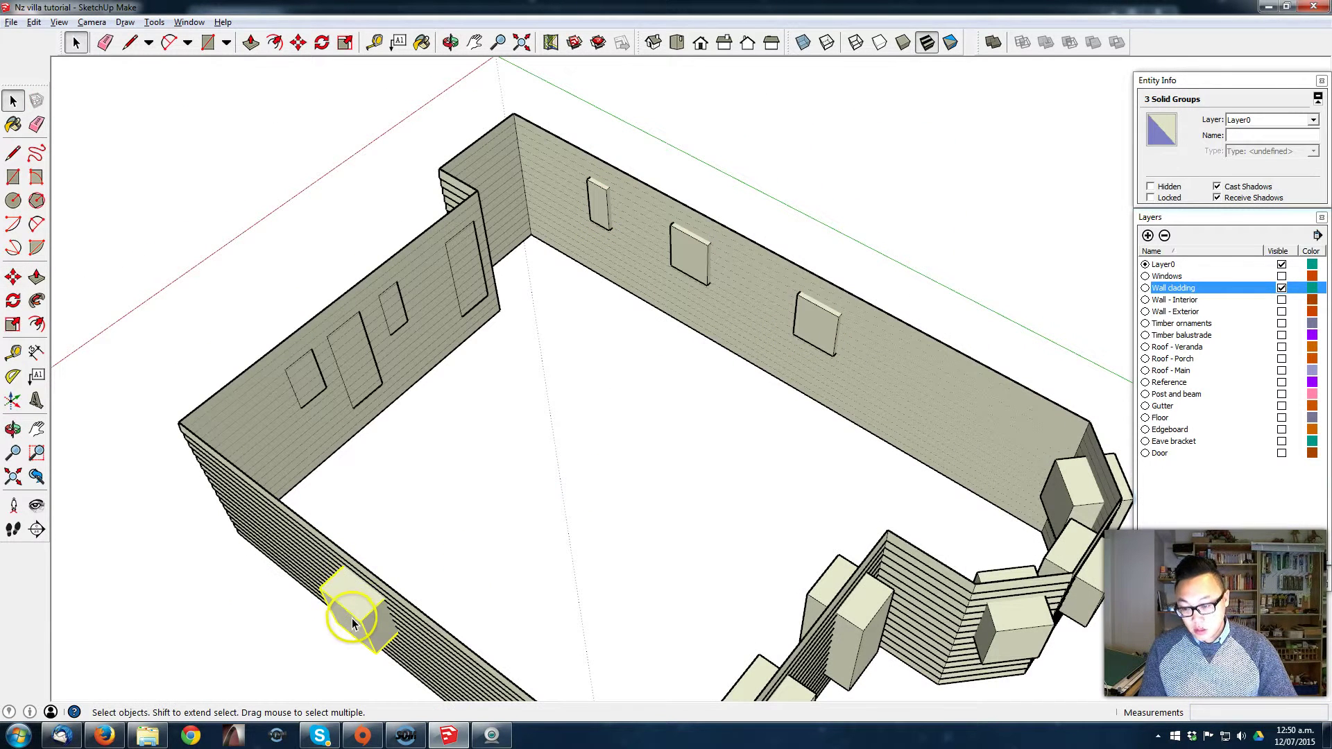
key("m")
left_click(350, 615)
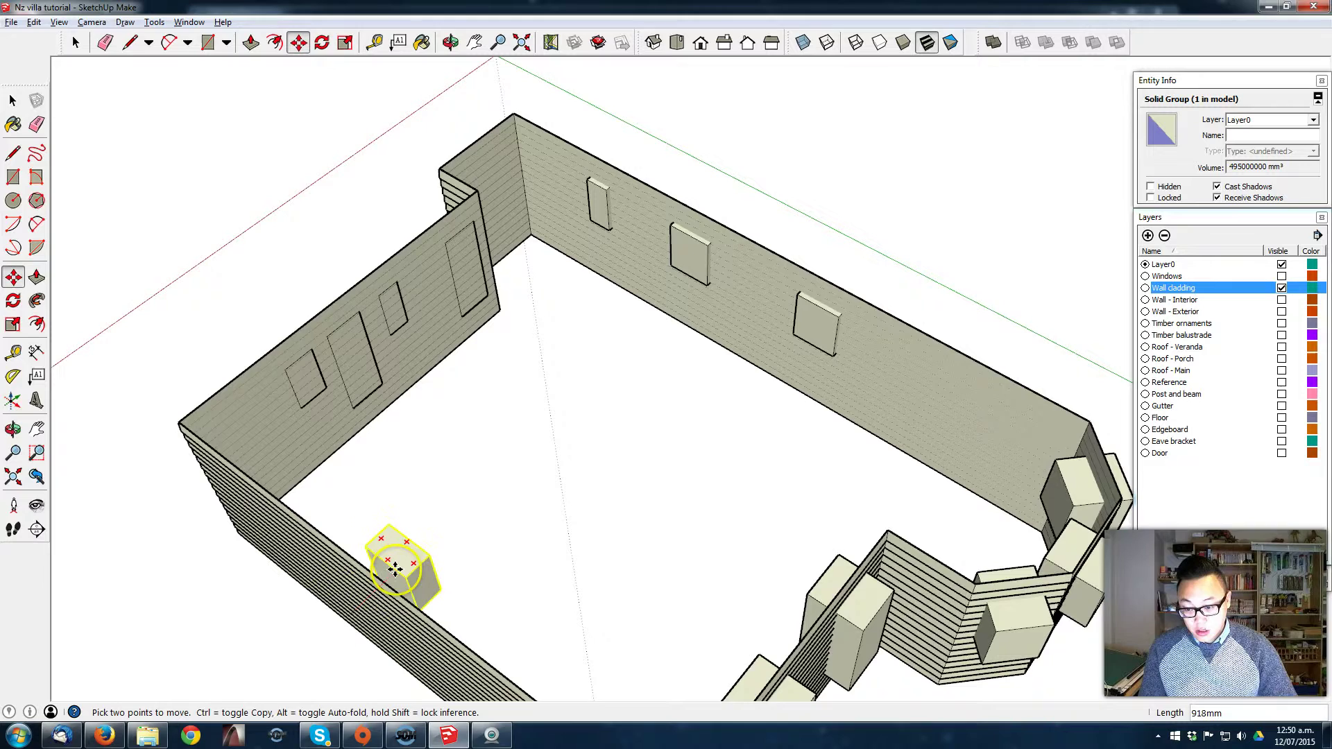
key("Return")
Step: Move the four rear window and door blocks together inward so they pass through the cladding
middle_click_drag(386, 574, 511, 306)
key("space")
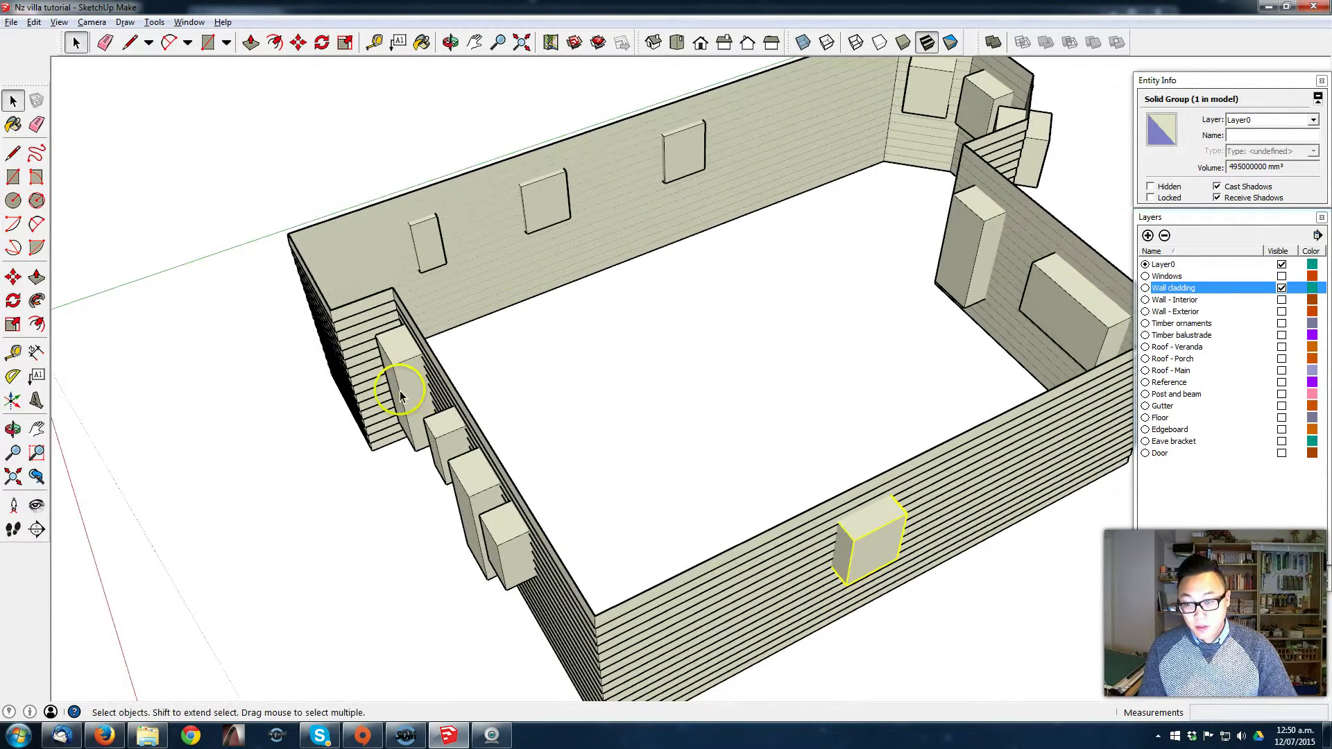
key("m")
left_click(493, 532)
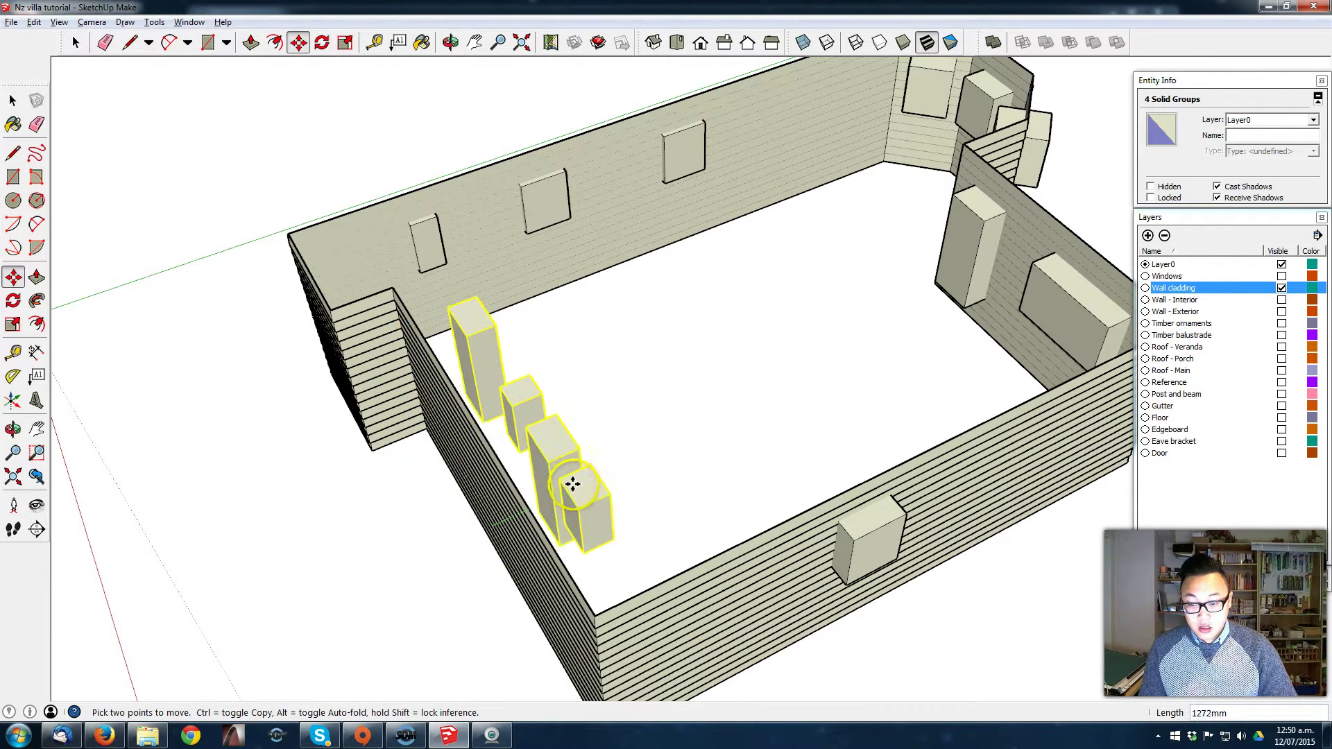
key("Return")
Step: Open the wall cladding group and intersect all its faces with the opening blocks
middle_click_drag(566, 476, 787, 559)
key("space")
triple_click(702, 465)
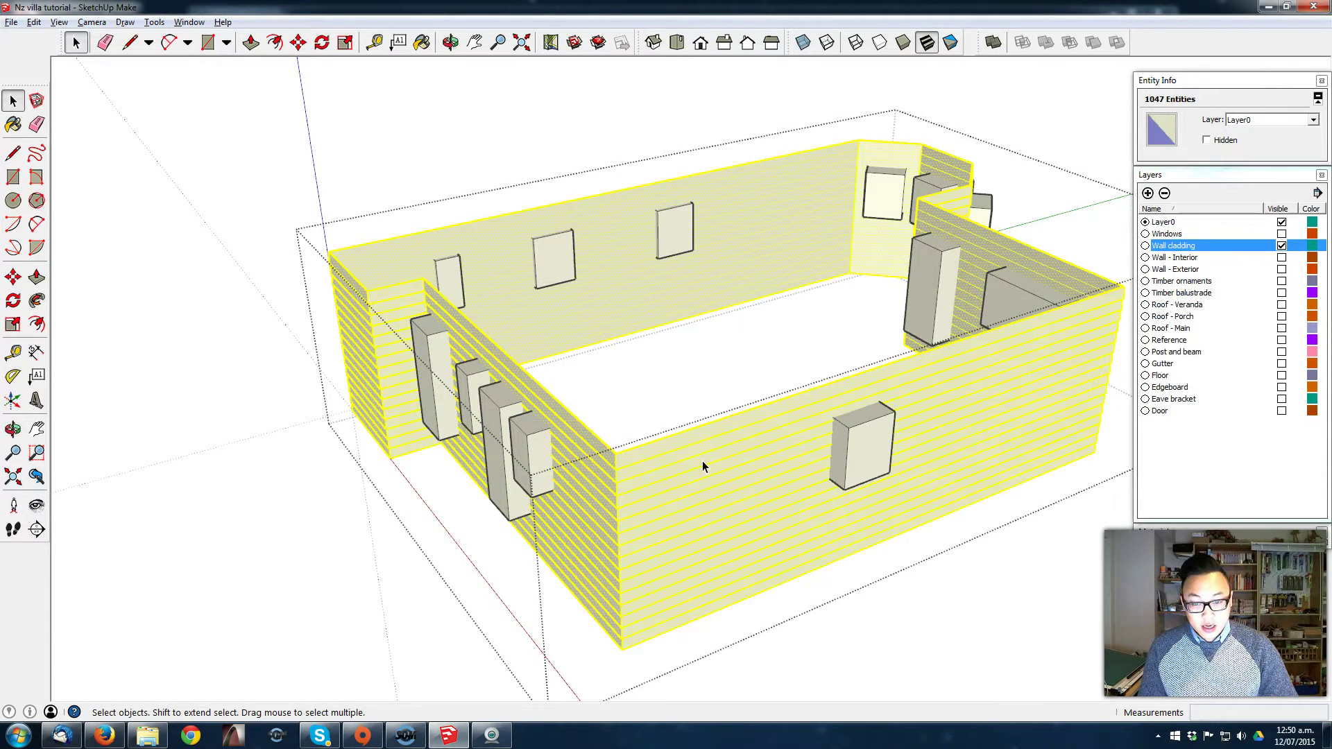
right_click(701, 461)
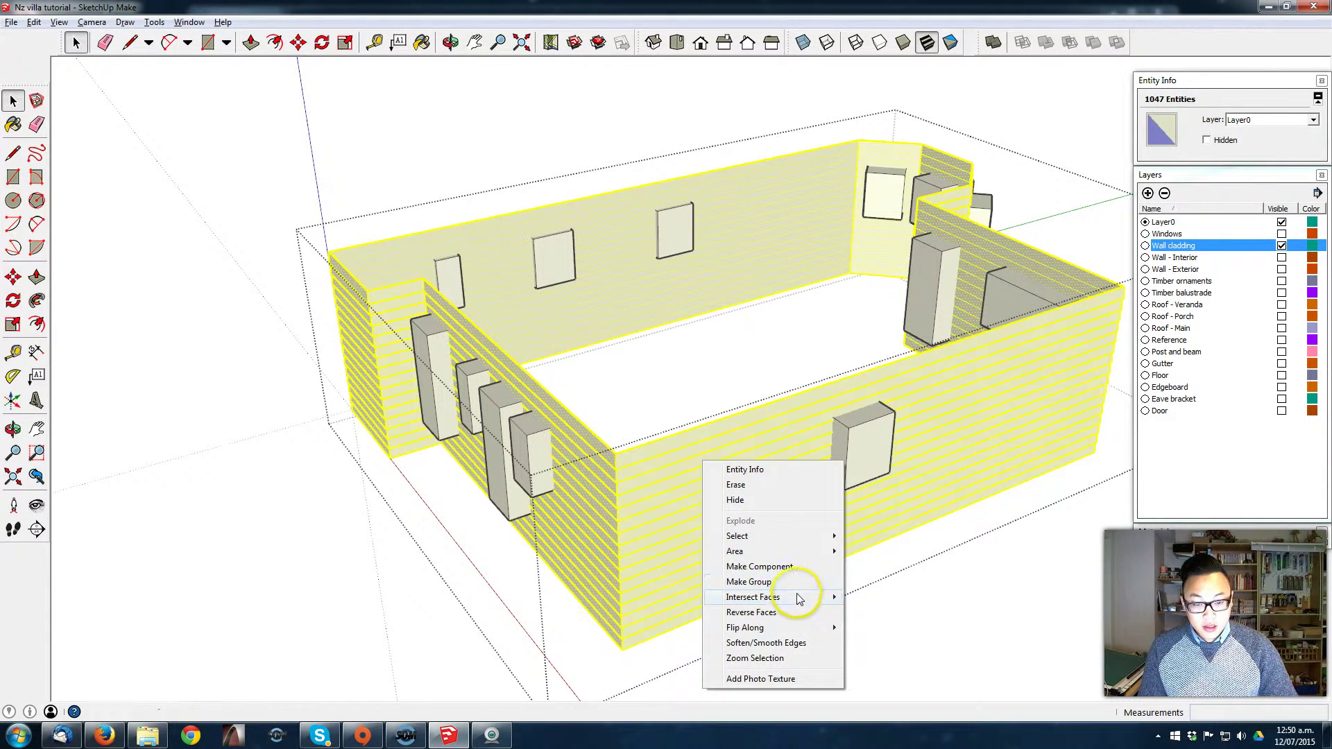
mouse_move(795, 602)
left_click(881, 596)
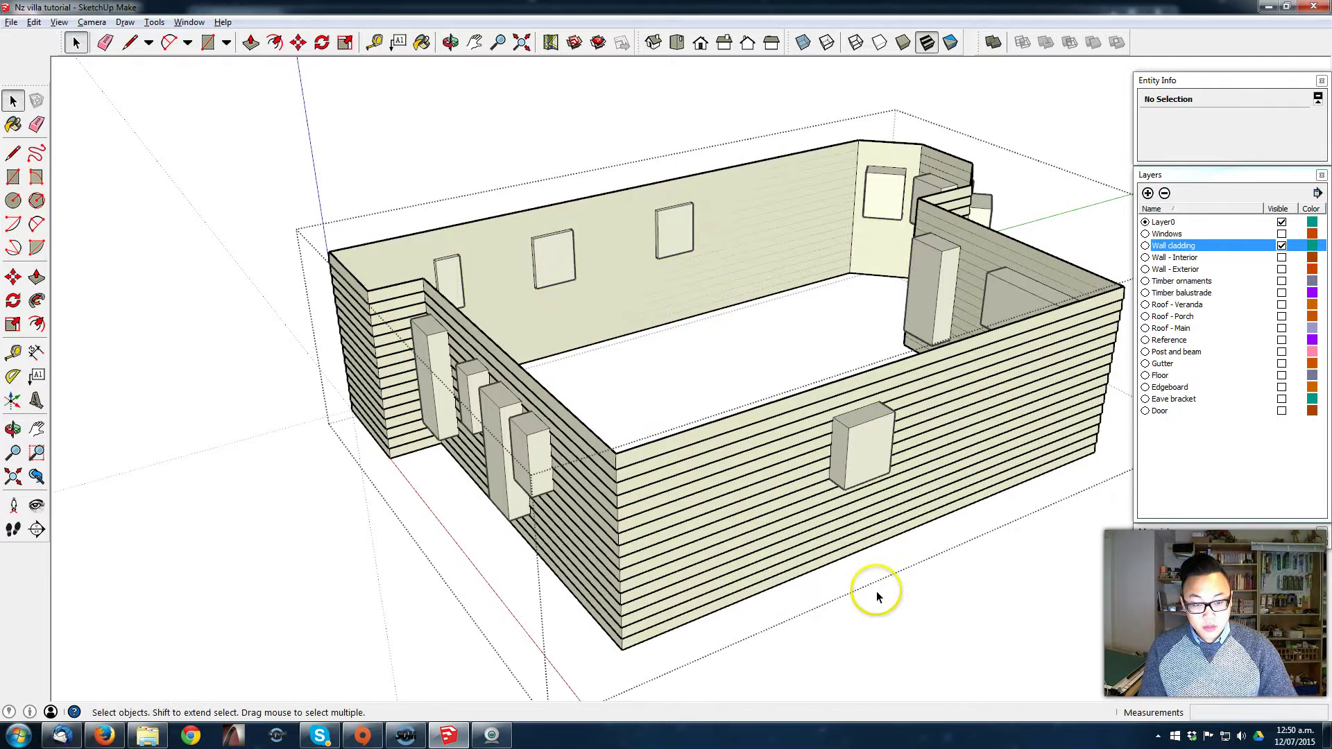
Step: Delete the single side window block, the front door block and the front window block
middle_click_drag(659, 471, 744, 477)
left_click(744, 477)
key("Delete")
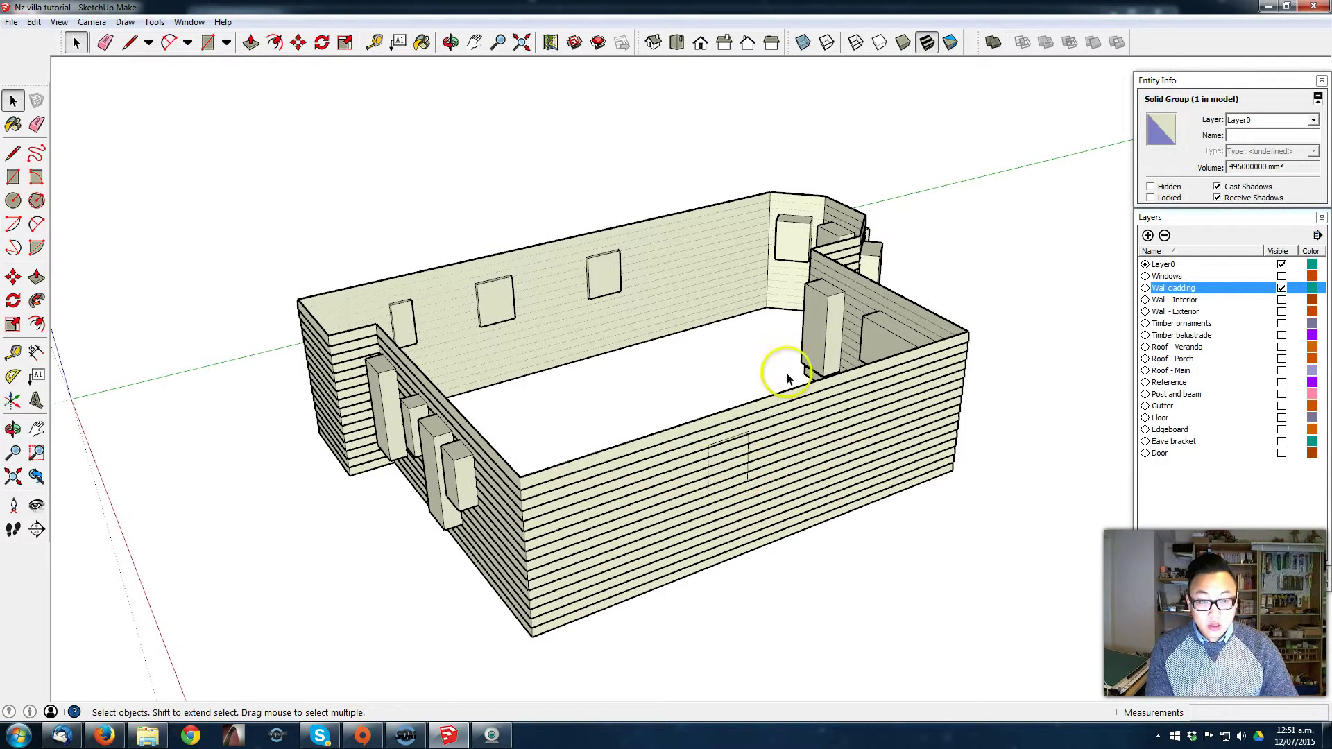
left_click(814, 332)
key("Delete")
left_click(876, 336)
key("Delete")
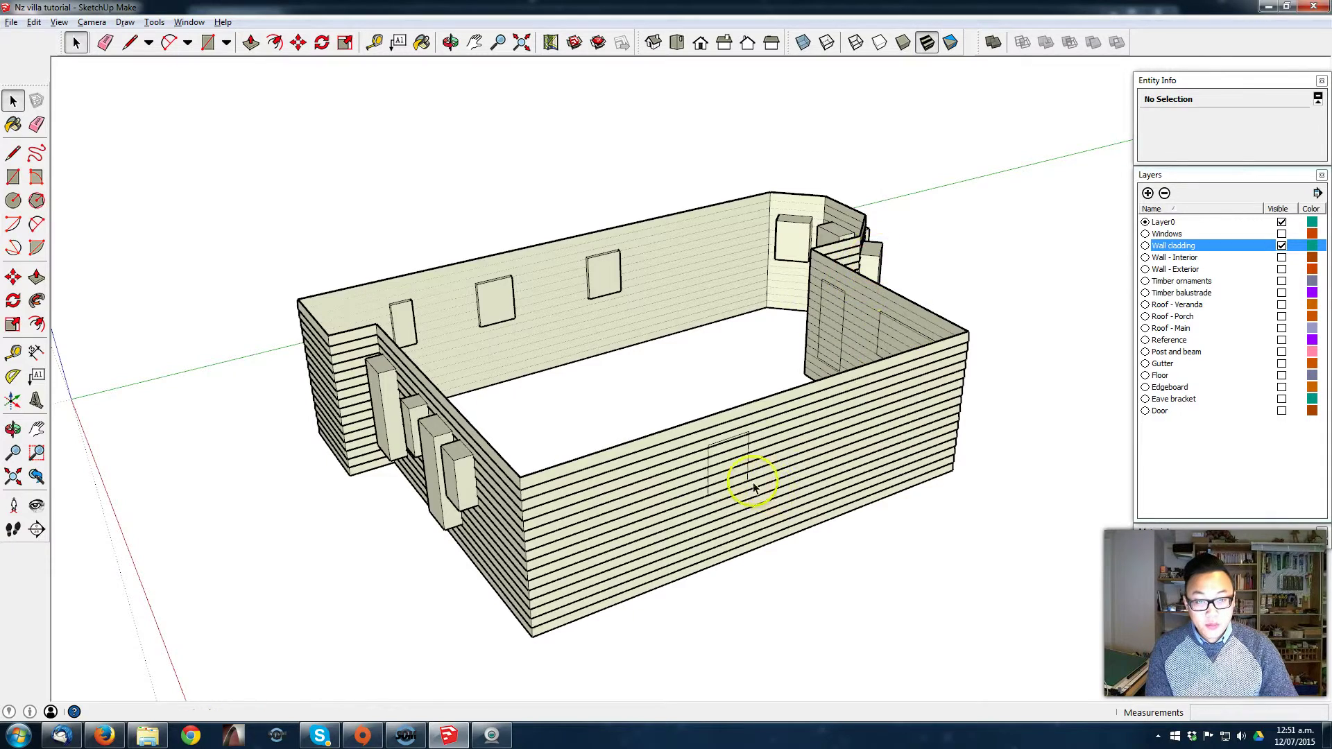
Step: Delete the bay window blocks and all remaining blocks along the side and rear walls
middle_click_drag(755, 484, 539, 300)
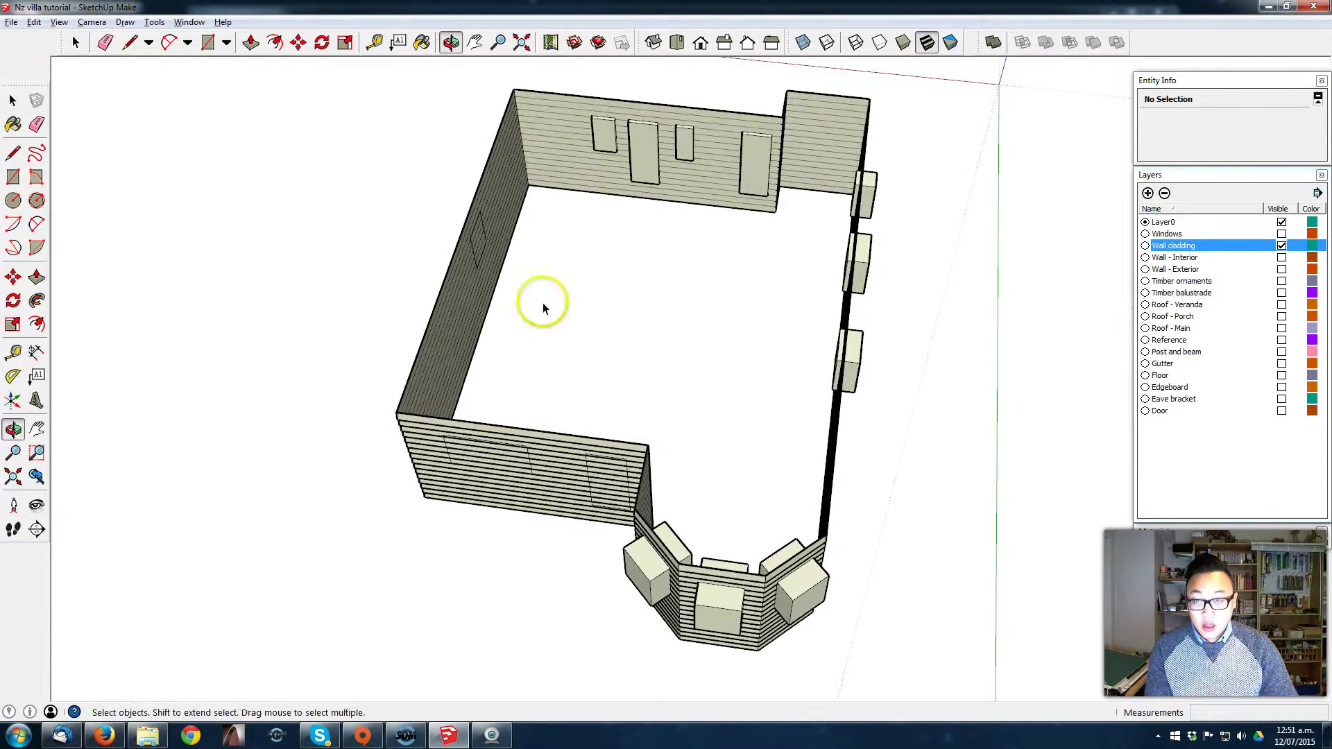
middle_click_drag(467, 243, 857, 133)
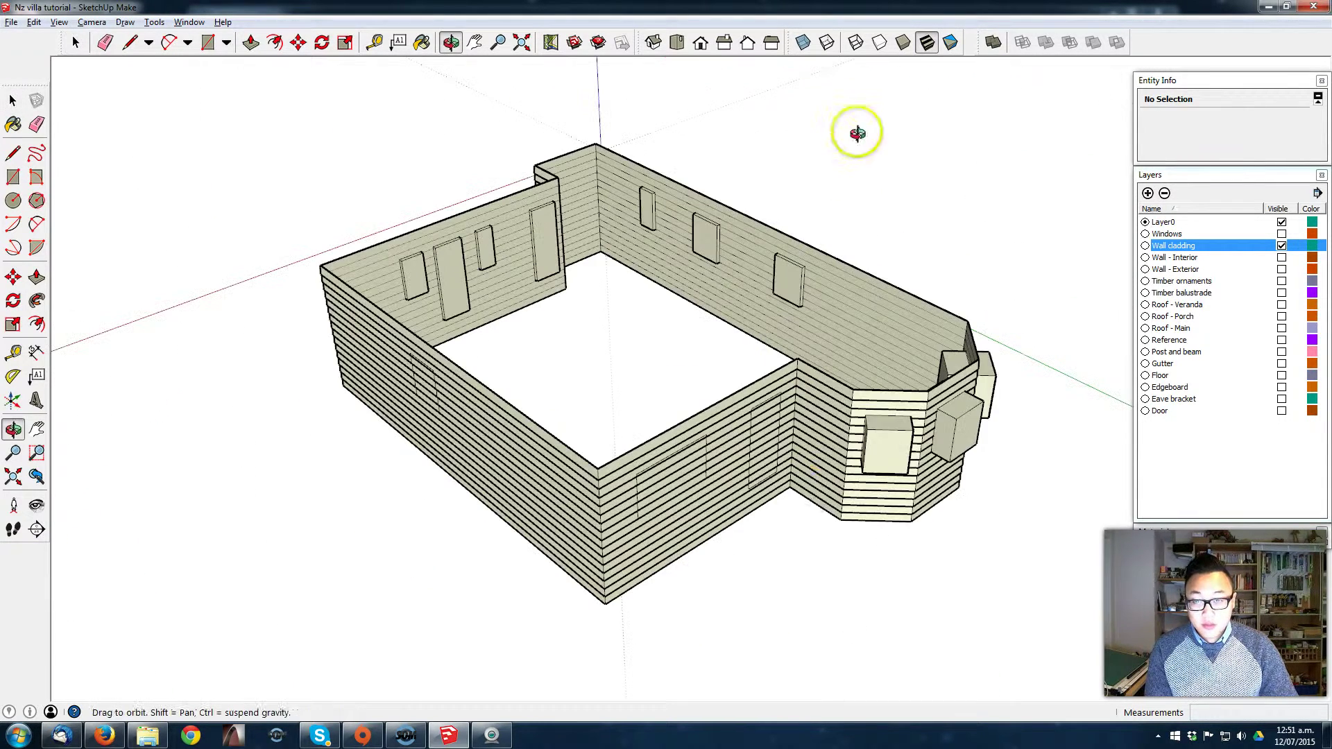
key("Delete")
left_click(954, 428)
middle_click_drag(953, 428, 568, 429)
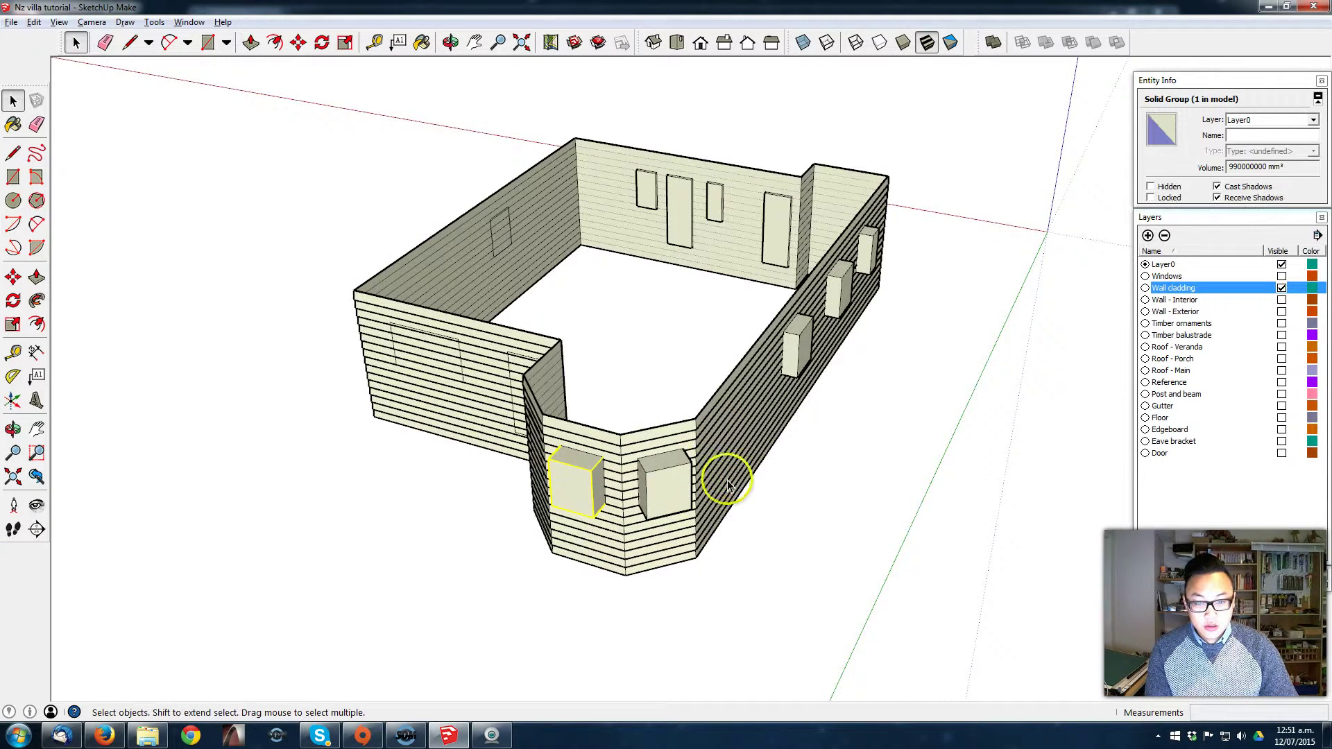
key("Delete")
left_click(657, 495)
key("Delete")
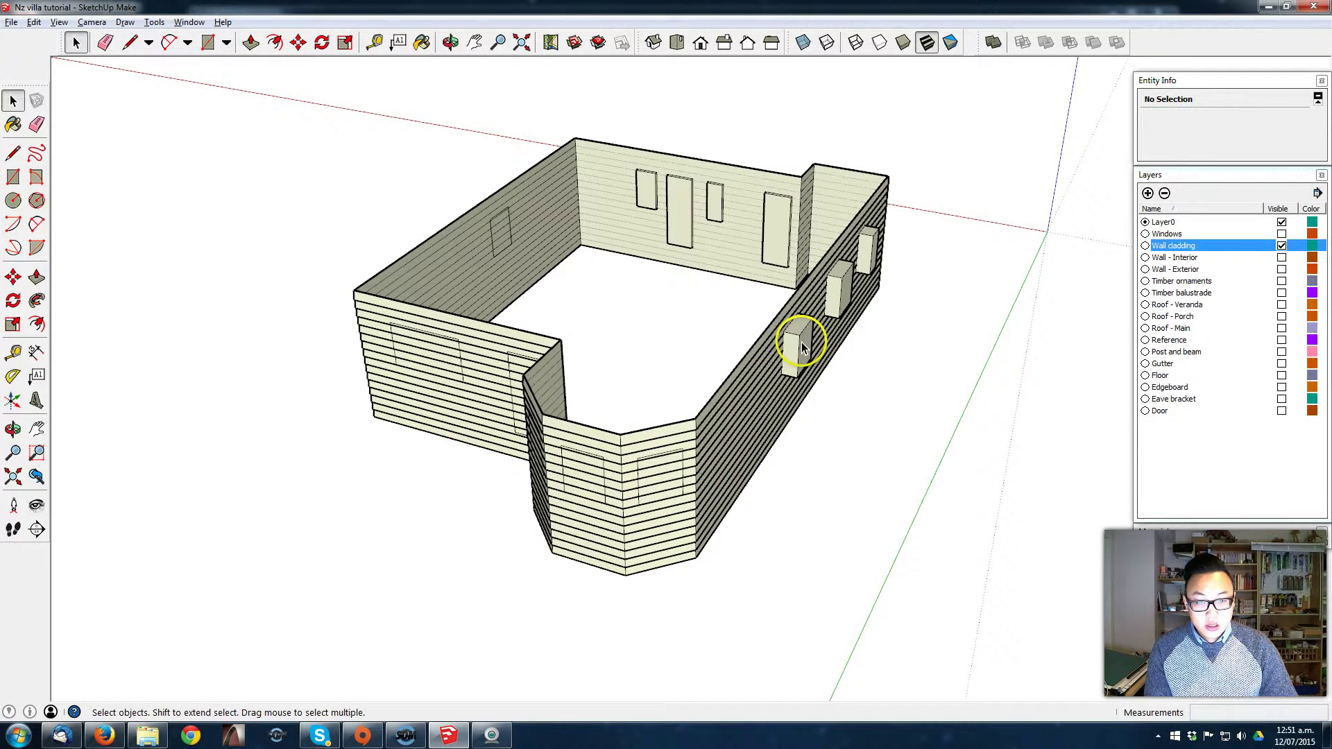
key("Delete")
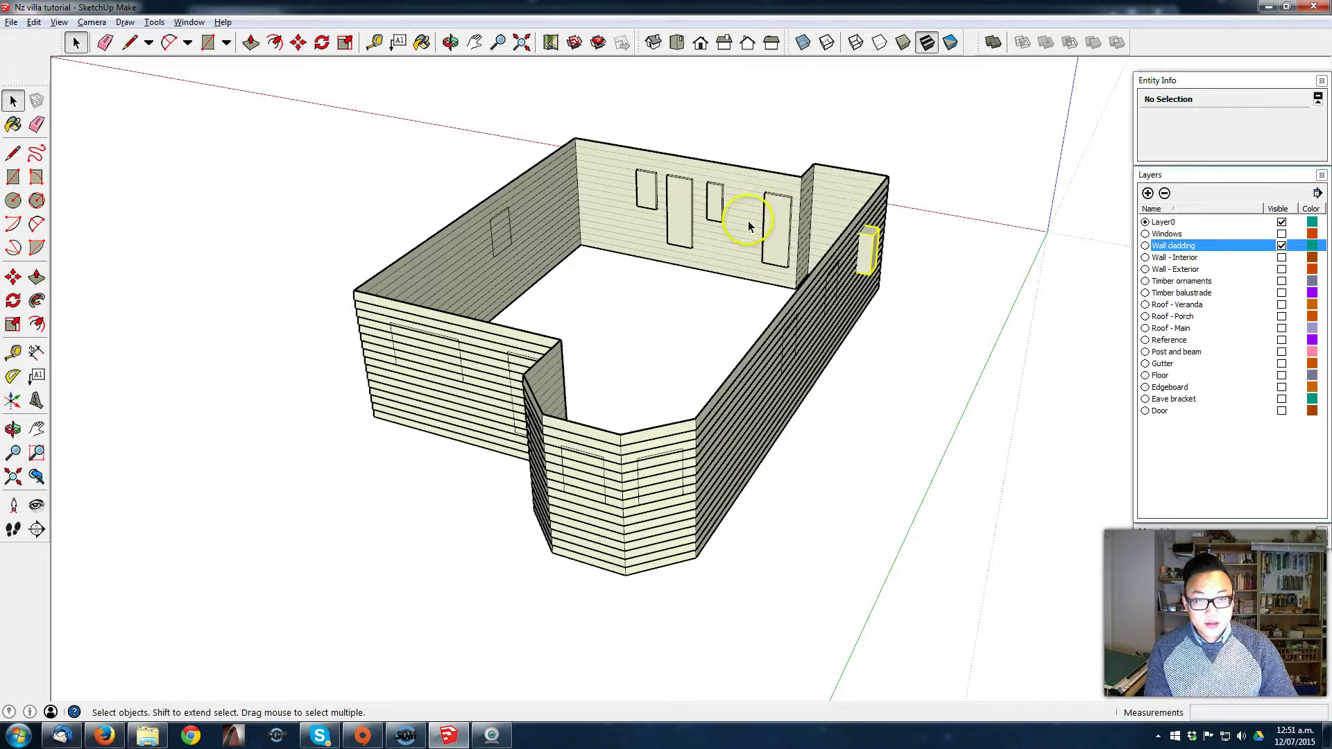
key("Delete")
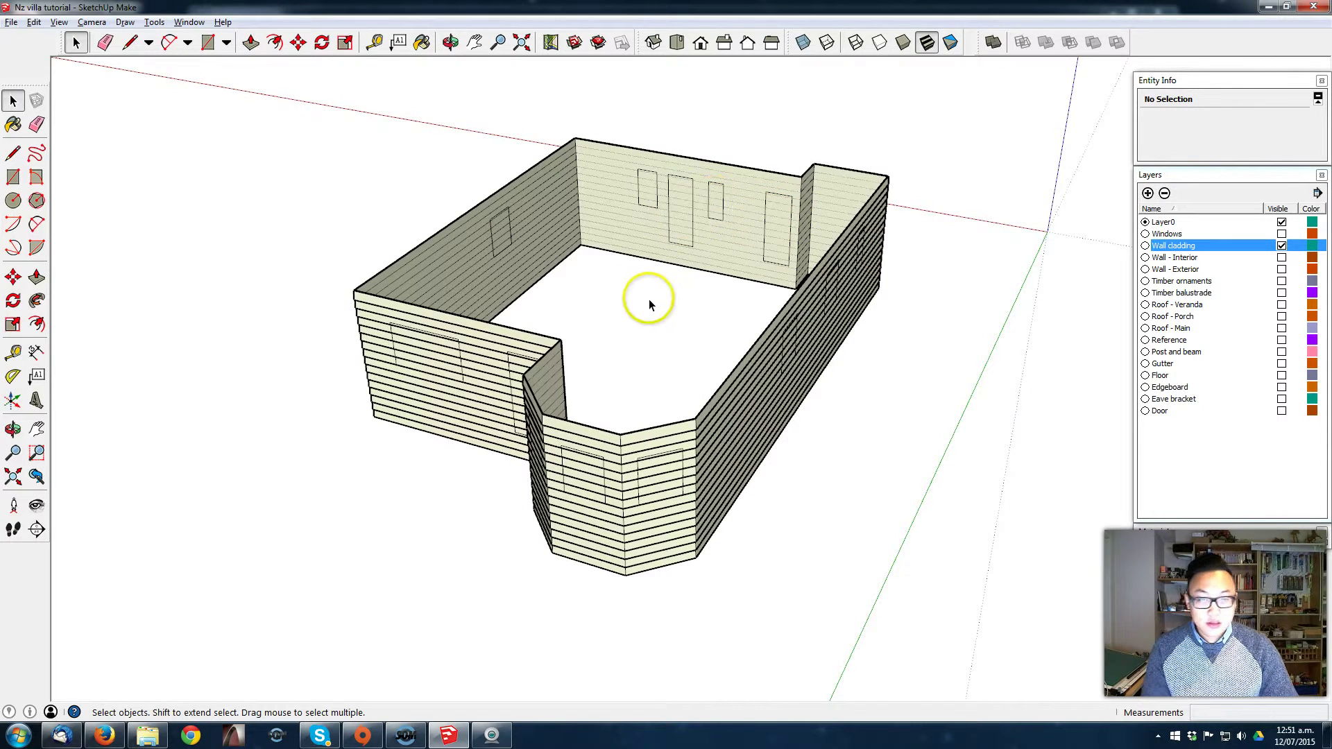
Step: Open the wall cladding group and delete the board faces inside the single side window's outline
middle_click_drag(648, 299, 767, 408)
scroll(462, 417, "up", 3)
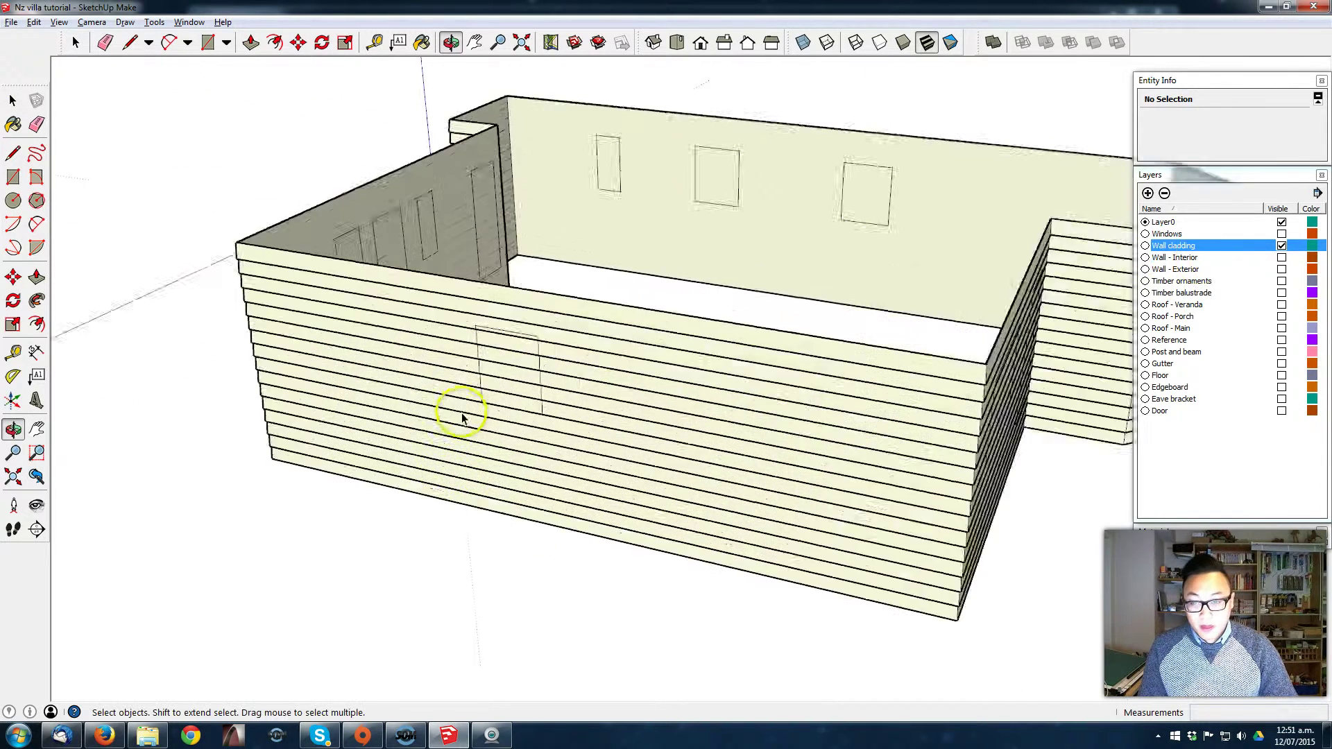
middle_click_drag(462, 417, 606, 371)
double_click(658, 360)
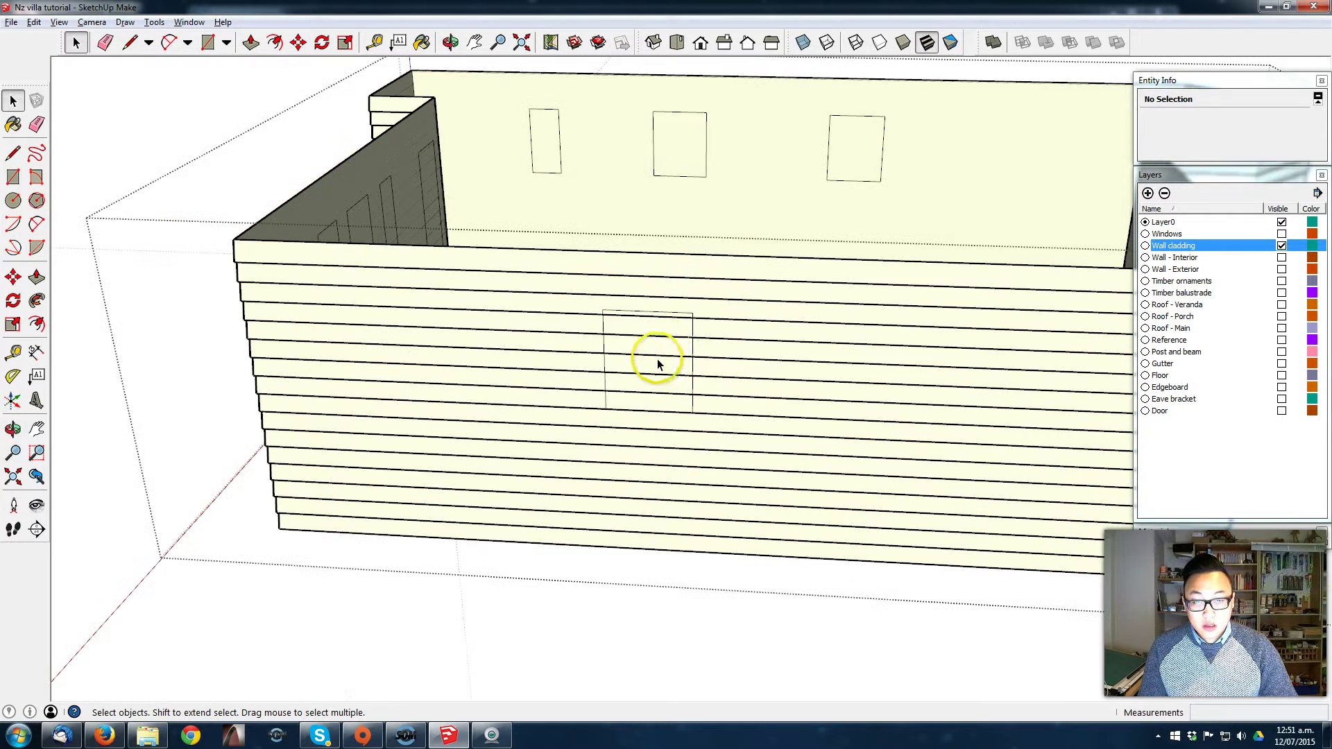
left_click_drag(678, 326, 614, 405)
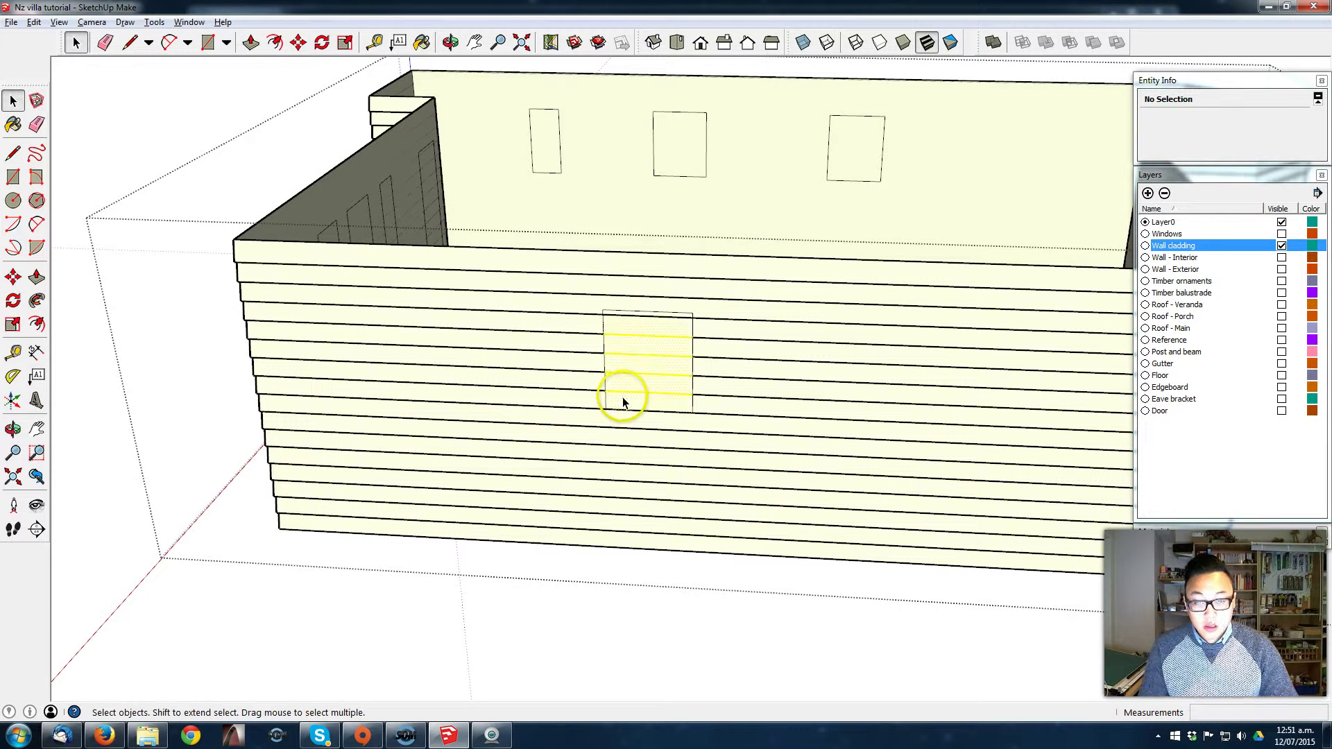
key("Delete")
Step: Erase the leftover board edge across the top of the side window opening
scroll(701, 347, "up", 3)
mouse_move(665, 327)
middle_mouse_down()
mouse_move(678, 279)
mouse_move(600, 356)
middle_mouse_up()
scroll(632, 301, "up", 3)
scroll(631, 302, "down", 2)
key("e")
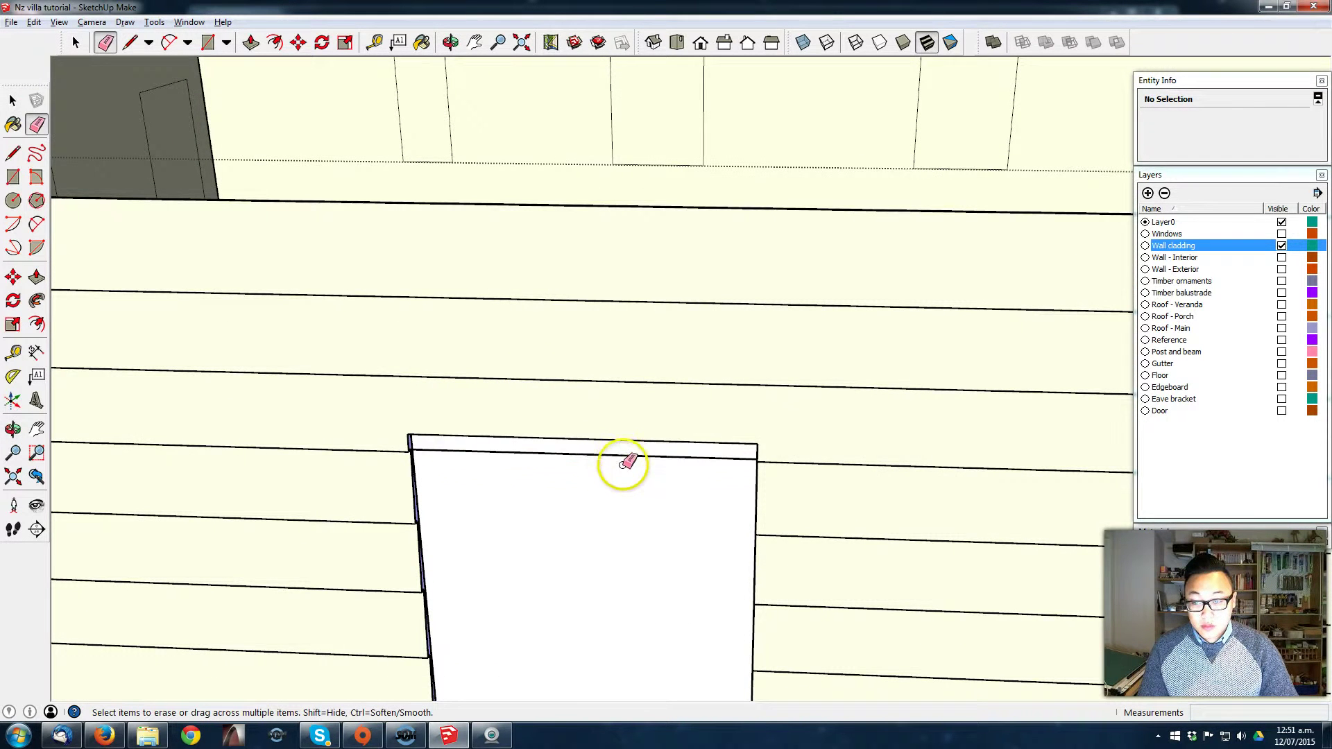
left_click(628, 458)
mouse_move(585, 470)
middle_mouse_down()
mouse_move(523, 321)
mouse_move(507, 205)
middle_mouse_up()
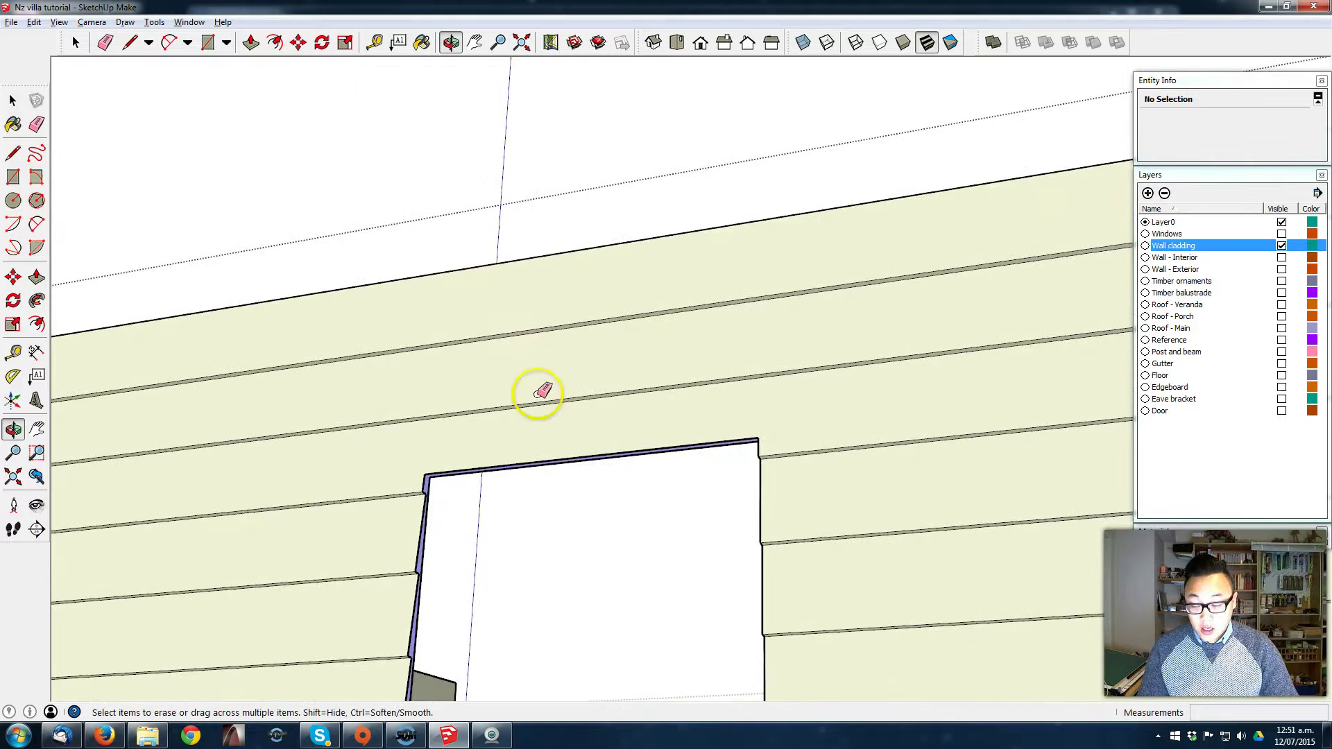
mouse_move(538, 392)
middle_mouse_down()
mouse_move(432, 297)
mouse_move(452, 262)
mouse_move(446, 282)
middle_mouse_up()
key("l")
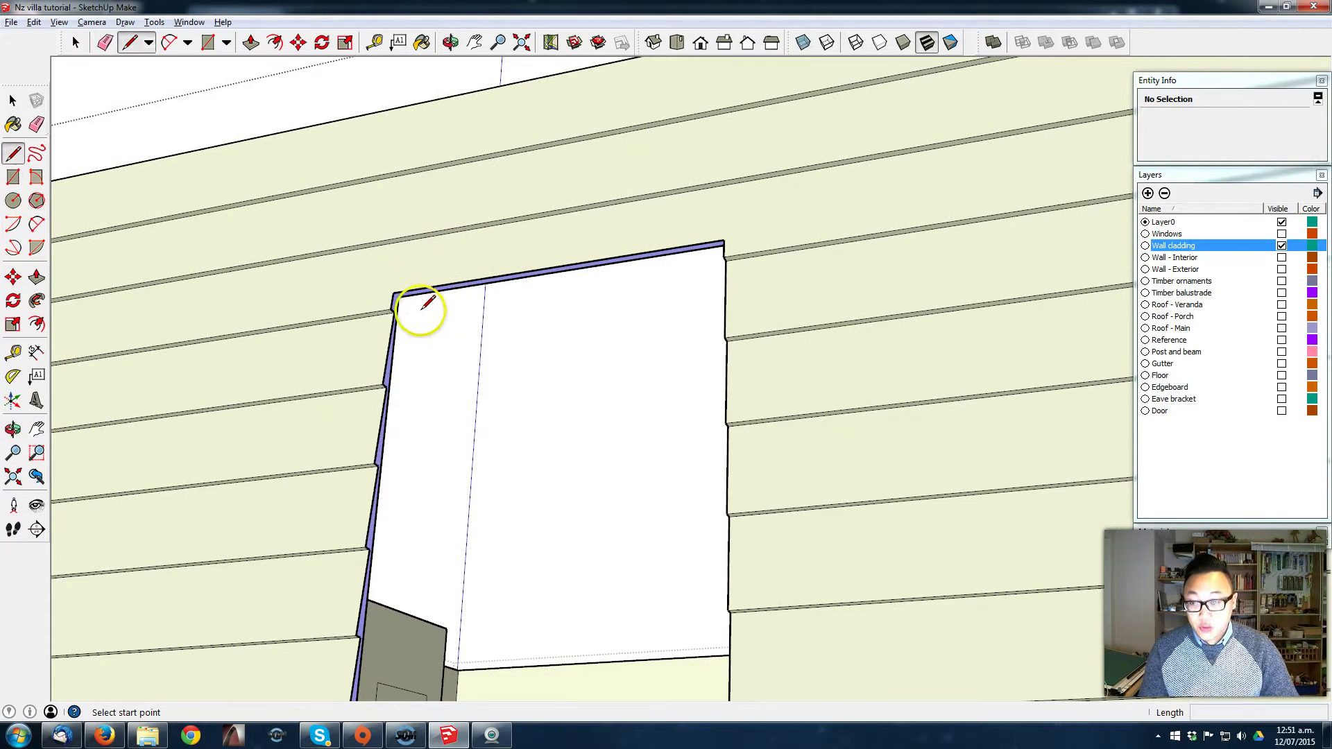
scroll(402, 299, "up", 3)
left_click(372, 278)
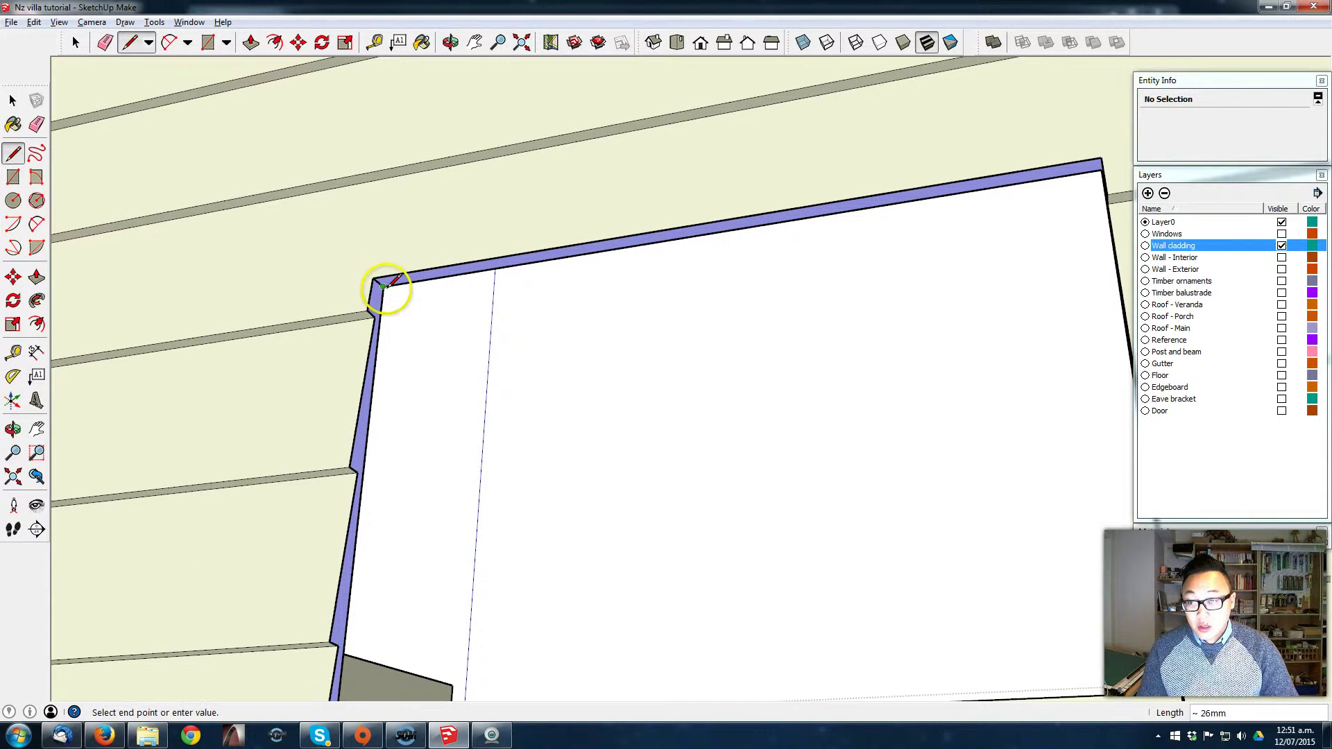
middle_click_drag(387, 284, 106, 233)
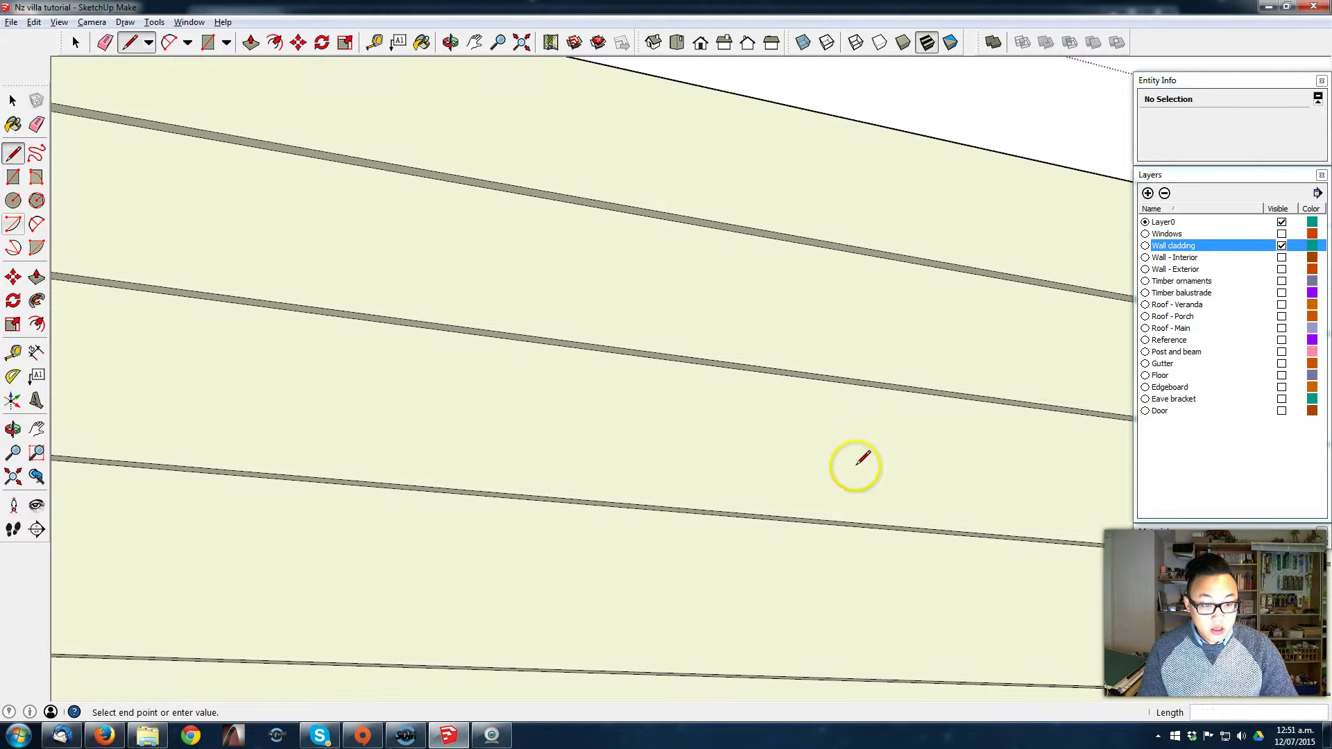
scroll(867, 450, "down", 5)
middle_click_drag(886, 434, 664, 431)
key("space")
Step: Try to draw a line from the upper corner of the side window opening across the cladding's thickness
scroll(829, 389, "up", 6)
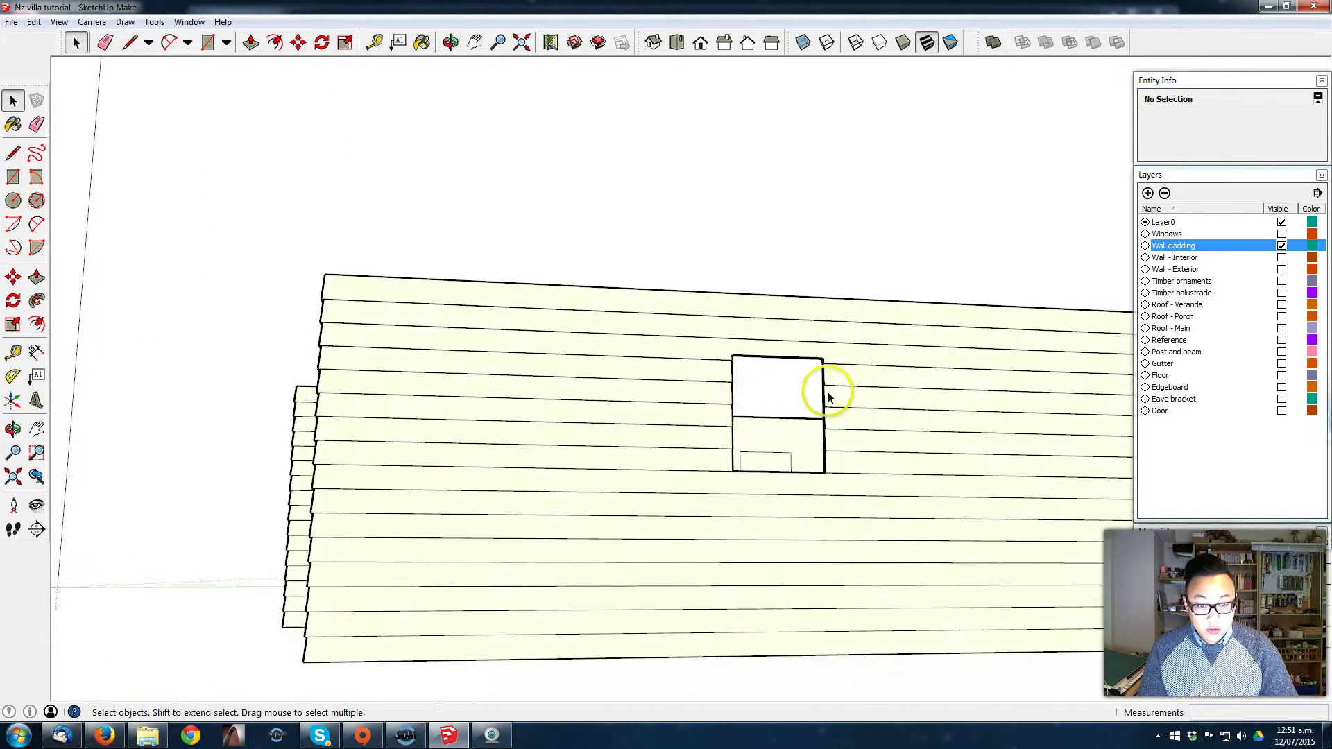
middle_click_drag(830, 375, 880, 315)
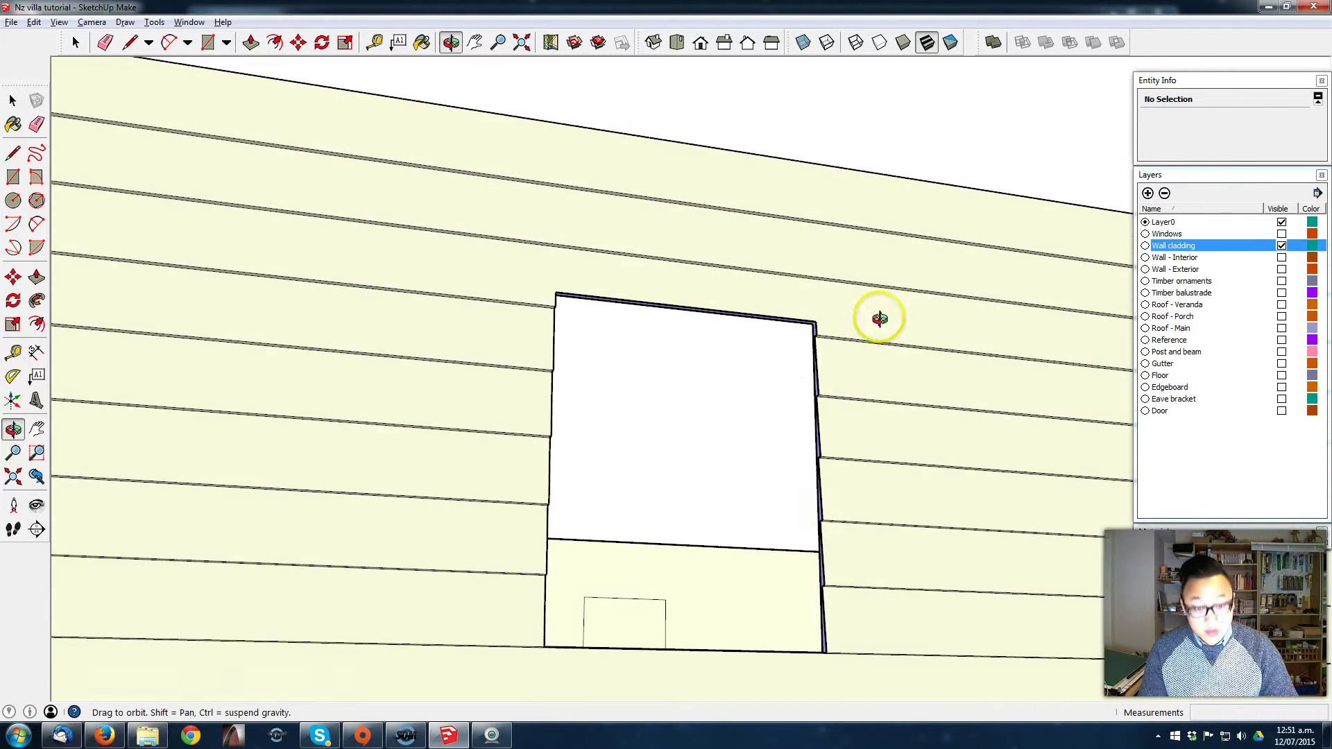
scroll(849, 313, "up", 5)
scroll(867, 297, "down", 3)
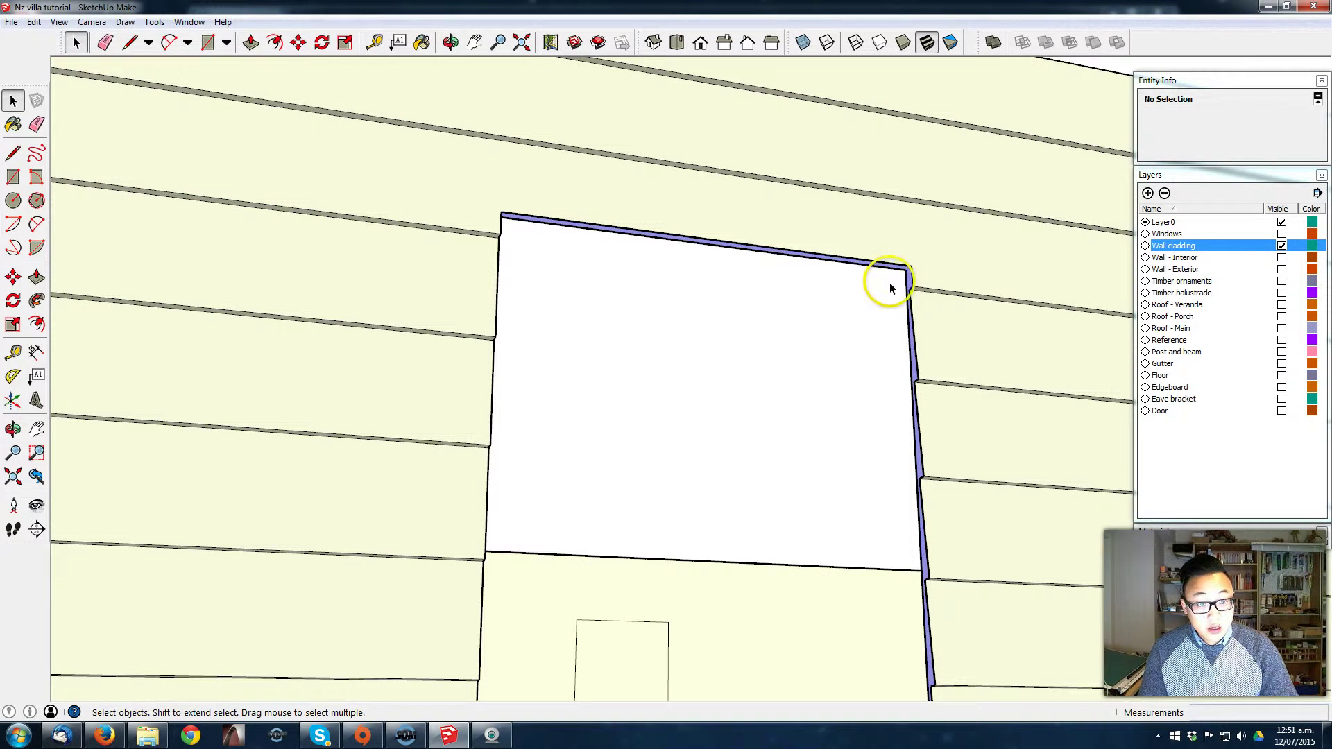
key("l")
left_click(908, 267)
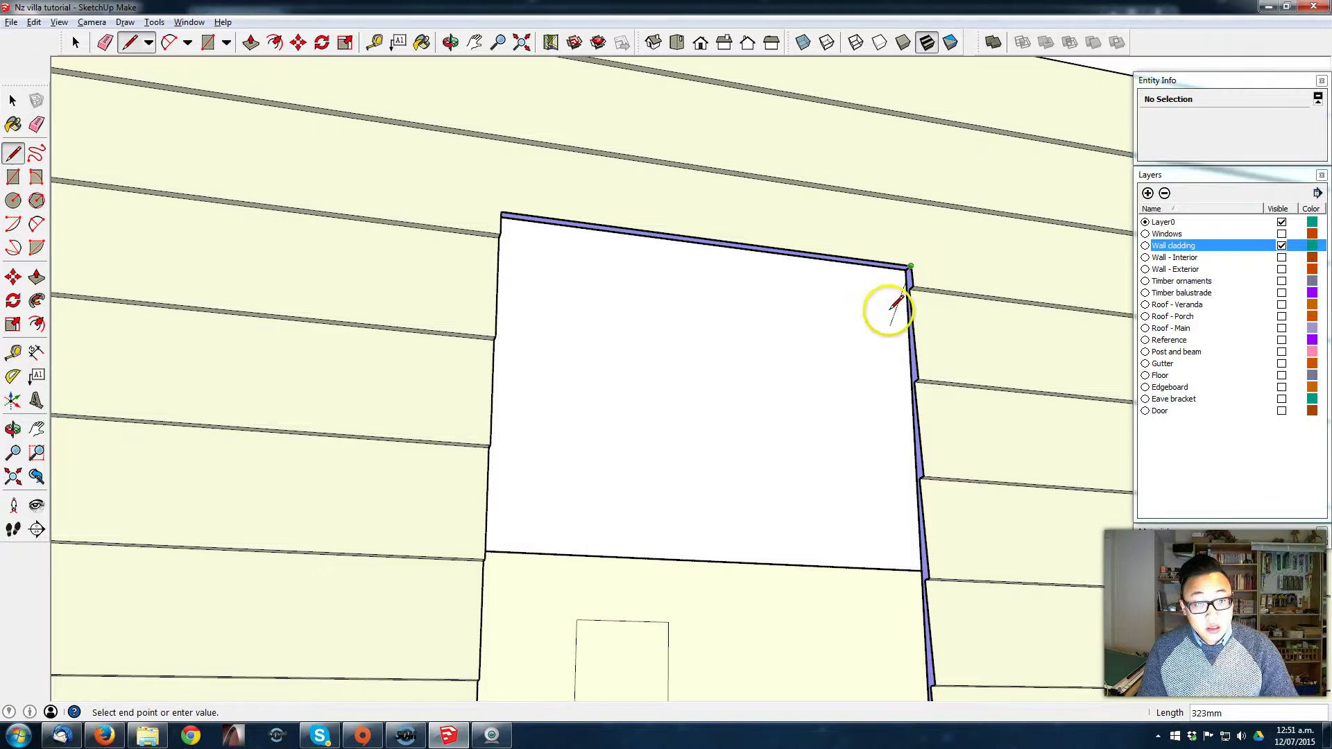
key("space")
Step: Reopen the wall cladding group, select all its geometry and draw a line across the cladding's thickness at the side window opening's upper corner
left_click(959, 267)
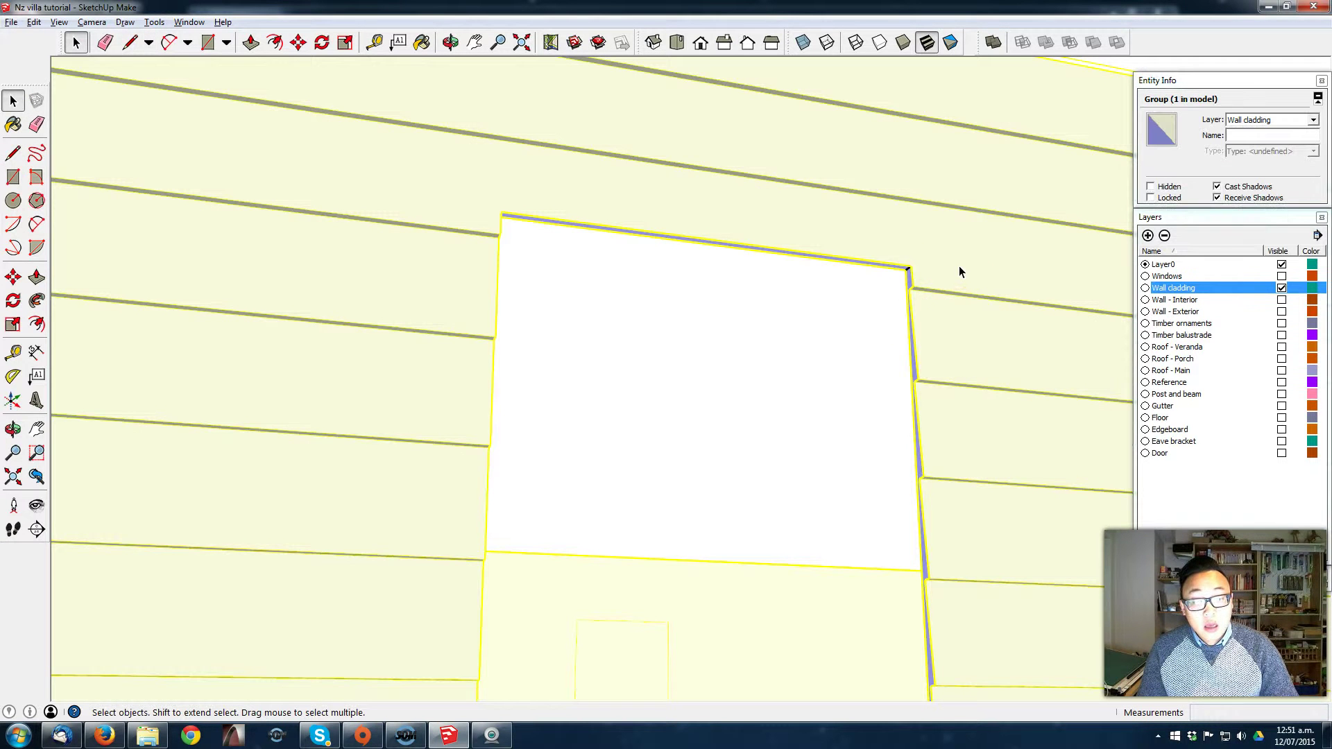
double_click(958, 265)
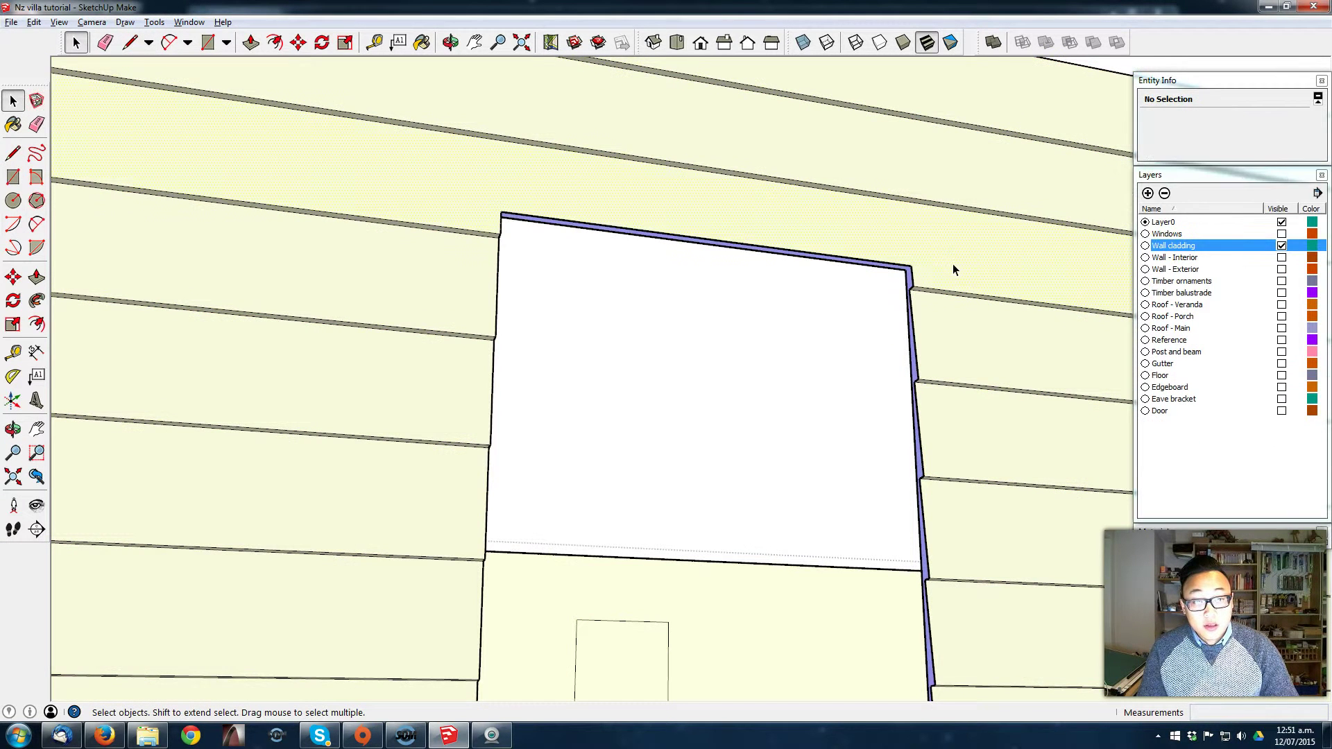
left_click(952, 263)
key("ctrl+a")
key("l")
scroll(915, 267, "up", 3)
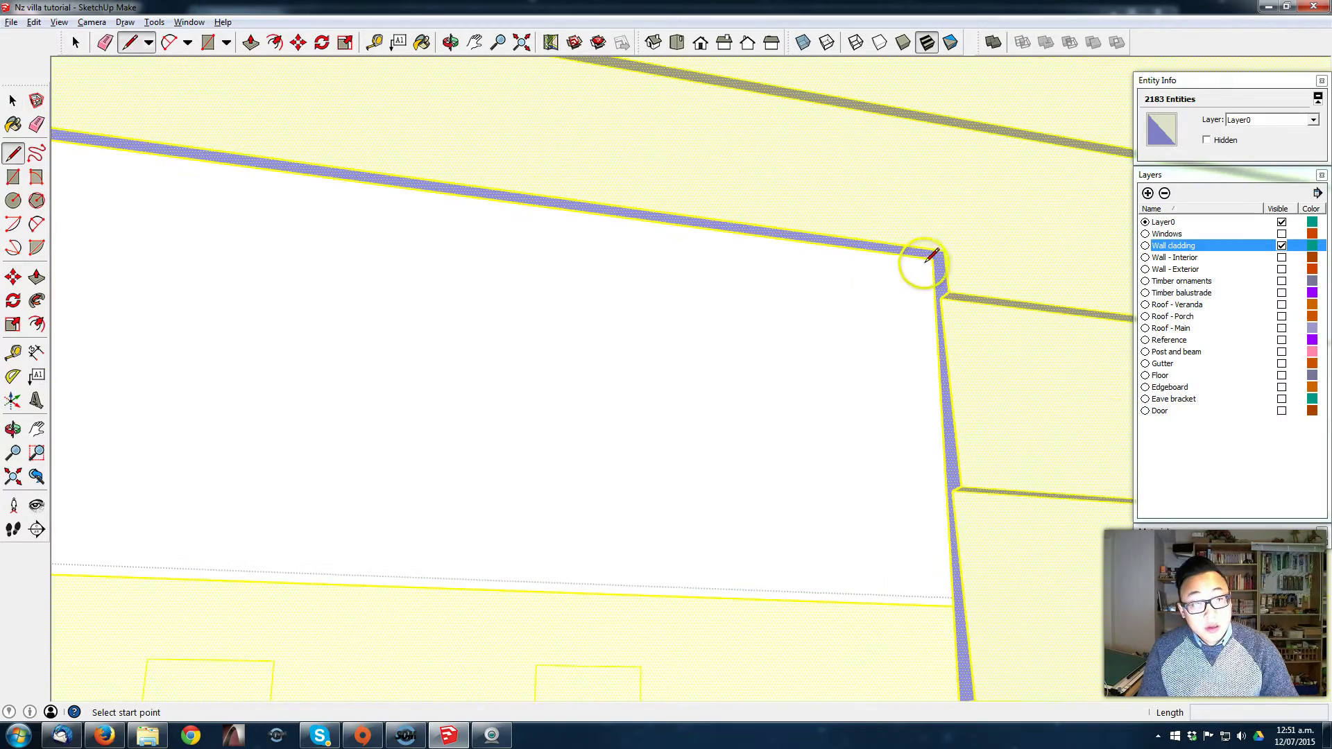
left_click(931, 260)
left_click(942, 251)
Step: Draw lines about 30 mm long across the cladding's thickness at both lower corners of the side window opening
middle_click_drag(750, 268, 672, 253)
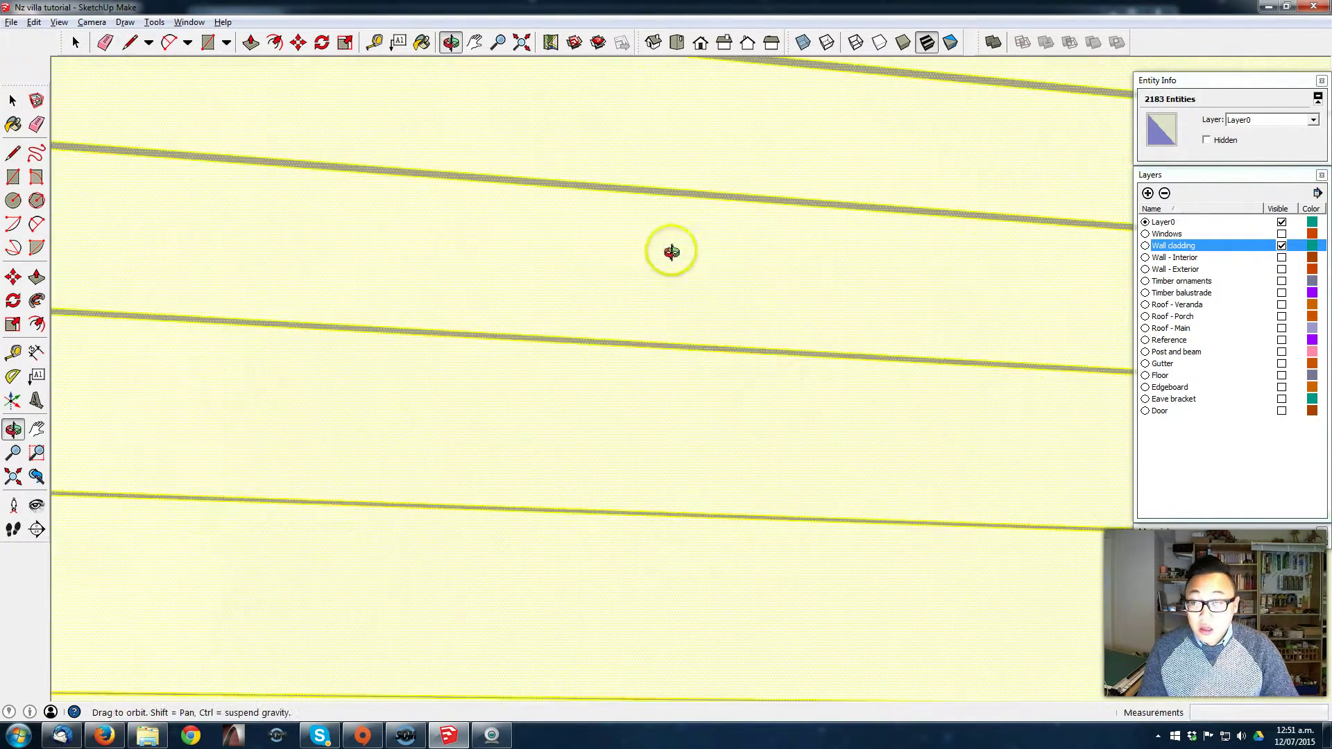
scroll(564, 283, "down", 2)
middle_click_drag(569, 281, 628, 356)
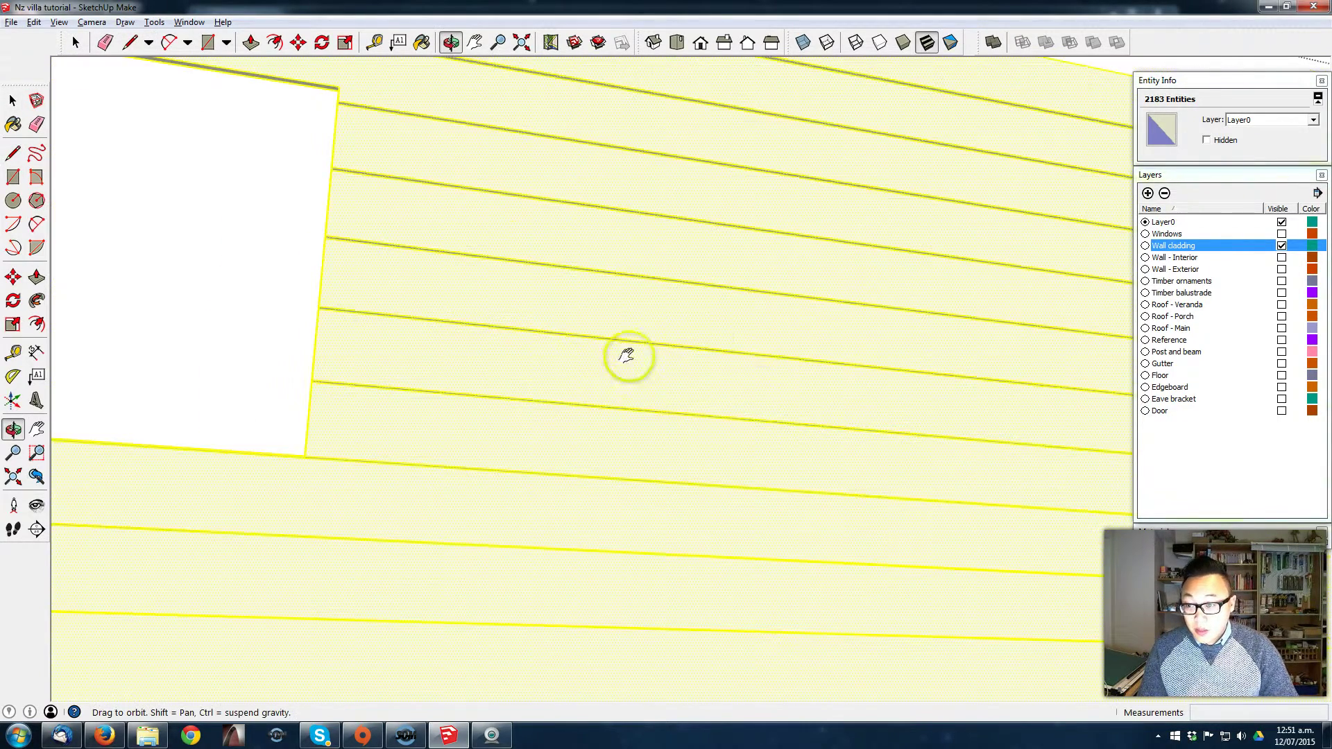
middle_click_drag(763, 338, 686, 638)
mouse_move(543, 484)
middle_mouse_down()
mouse_move(713, 562)
mouse_move(580, 529)
mouse_move(829, 491)
mouse_move(850, 501)
mouse_move(836, 503)
middle_mouse_up()
left_click(640, 517)
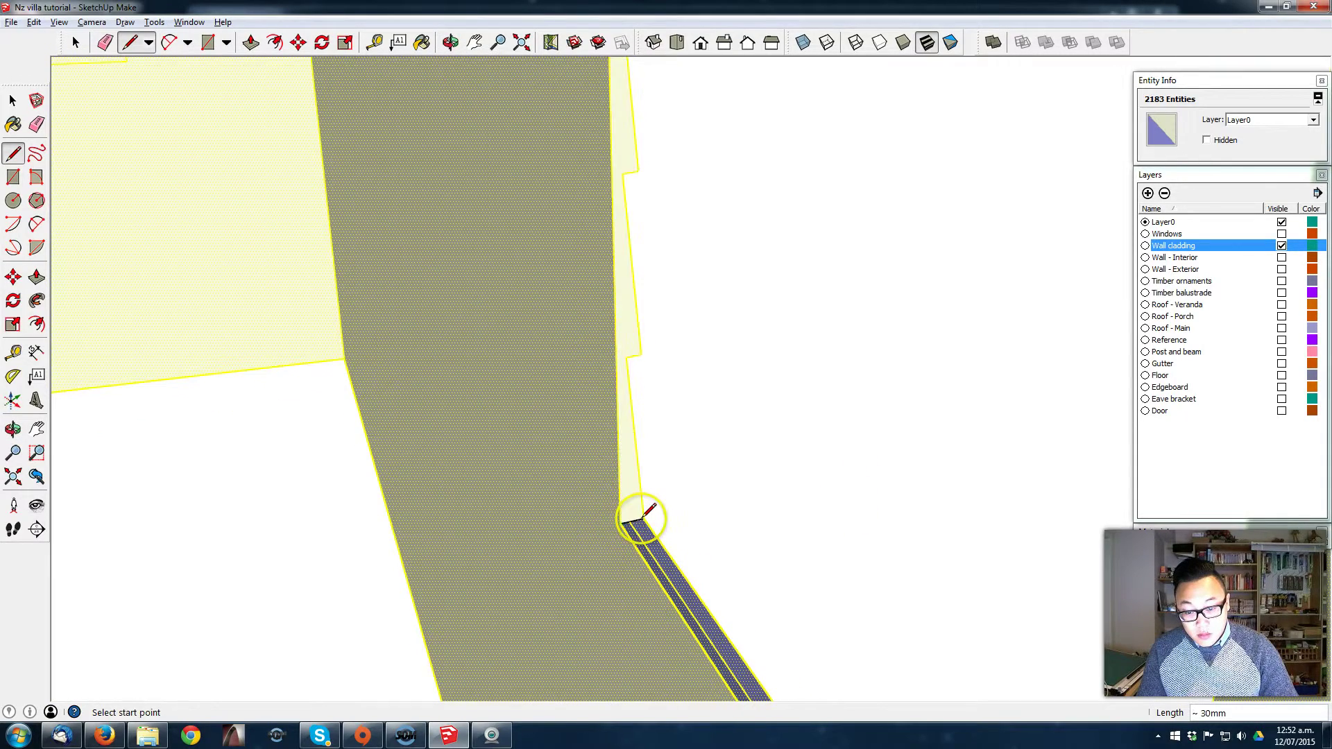
middle_click_drag(707, 610, 466, 545)
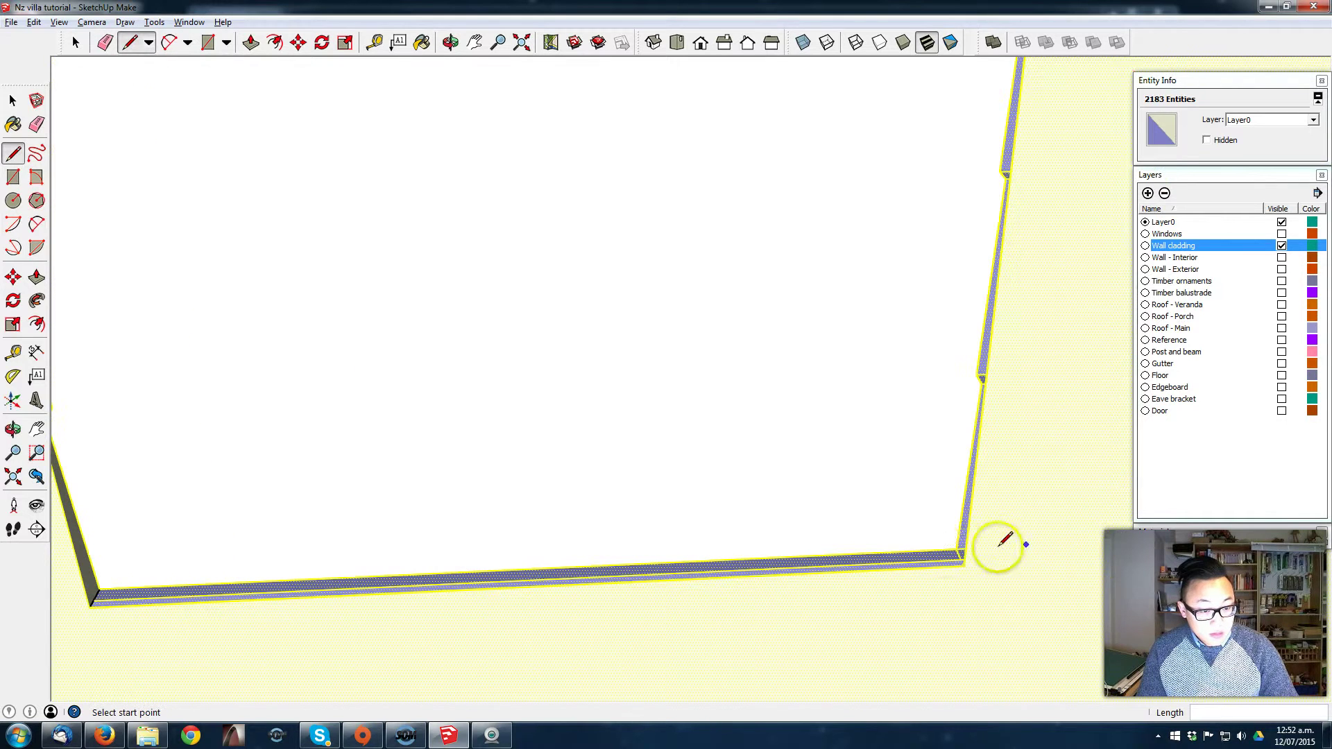
left_click(963, 562)
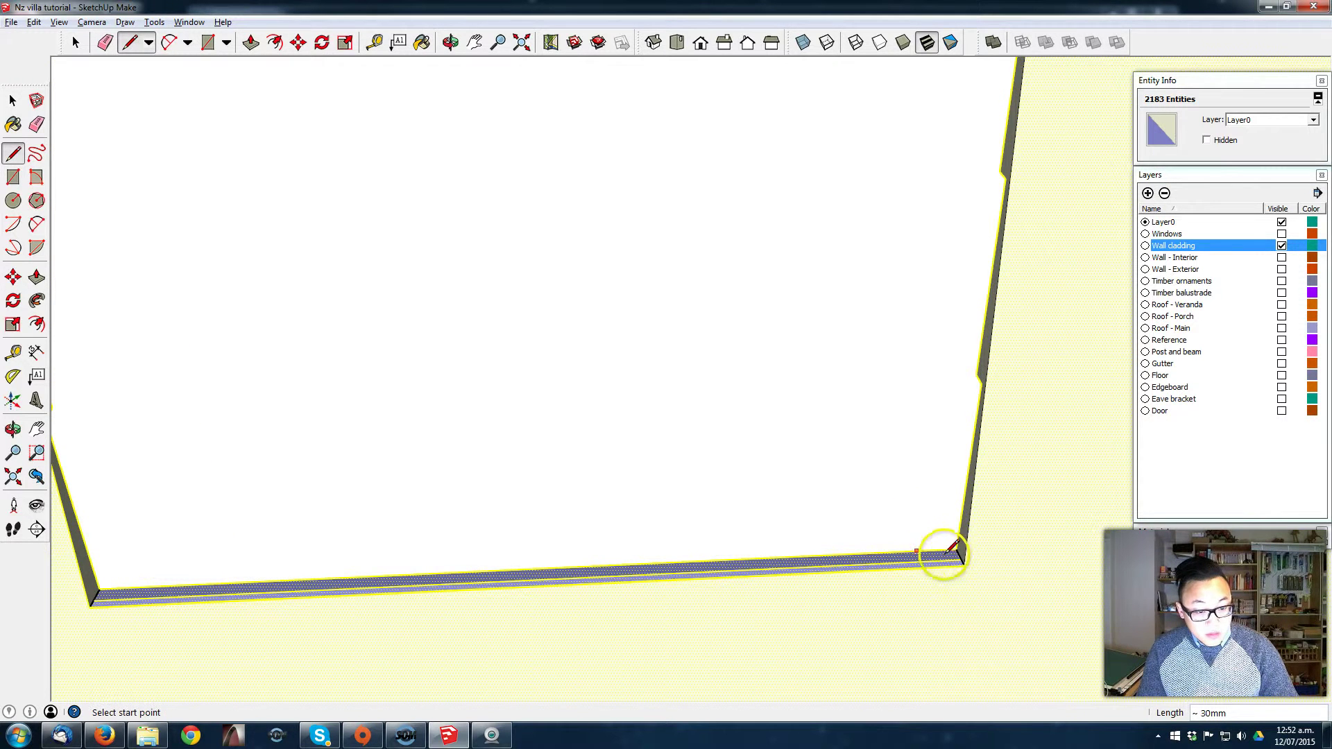
Step: Draw a diagonal about 900 mm long across the window opening's sill and a line about 30 mm long across the cladding at the remaining corner
middle_click_drag(944, 555, 1013, 603)
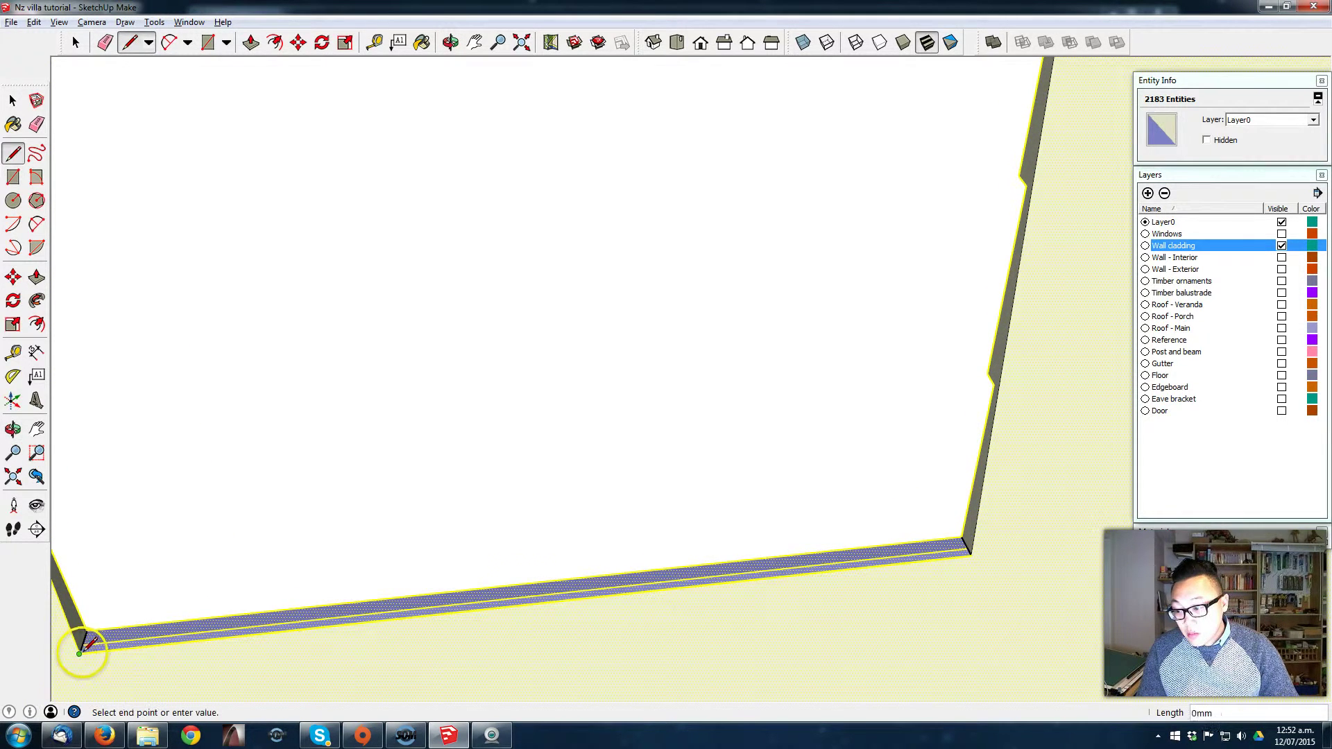
left_click(962, 537)
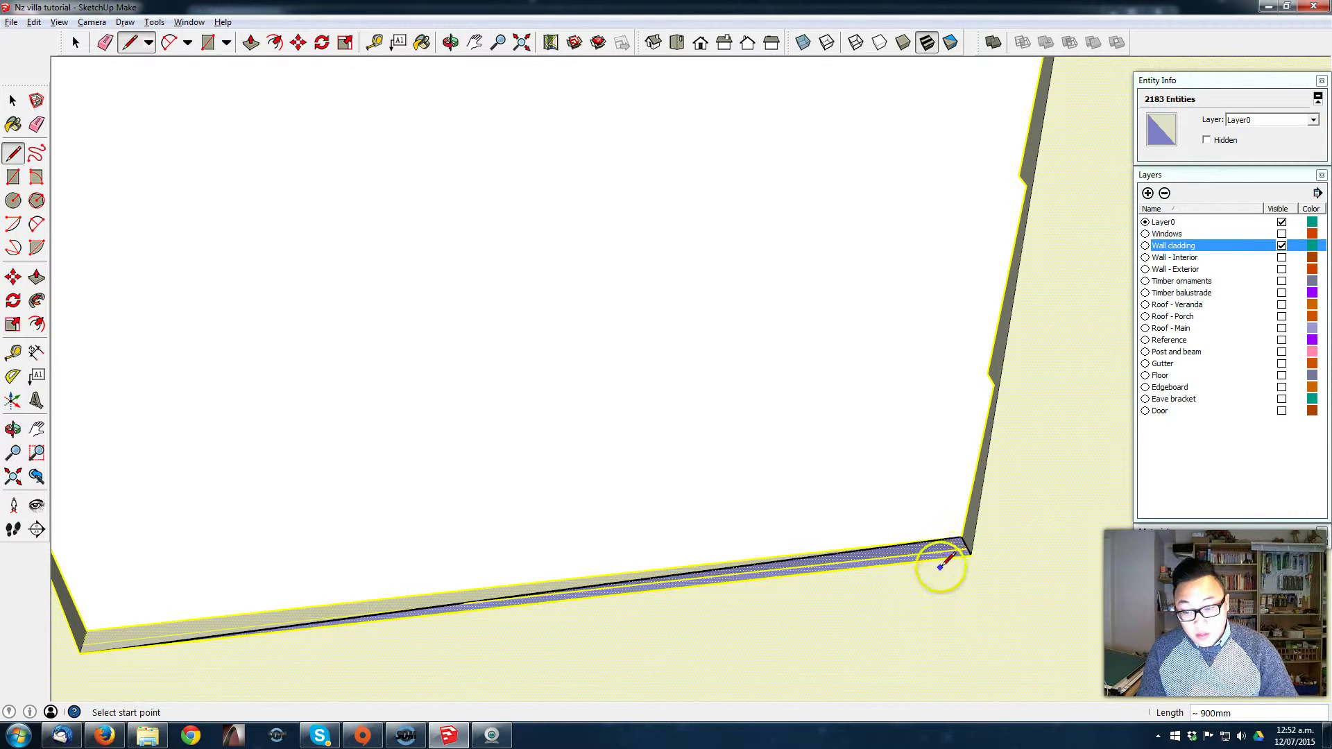
mouse_move(964, 549)
middle_mouse_down()
mouse_move(981, 535)
mouse_move(1034, 550)
mouse_move(907, 525)
mouse_move(1022, 480)
mouse_move(990, 461)
mouse_move(1132, 452)
mouse_move(1011, 327)
mouse_move(789, 346)
mouse_move(627, 324)
middle_mouse_up()
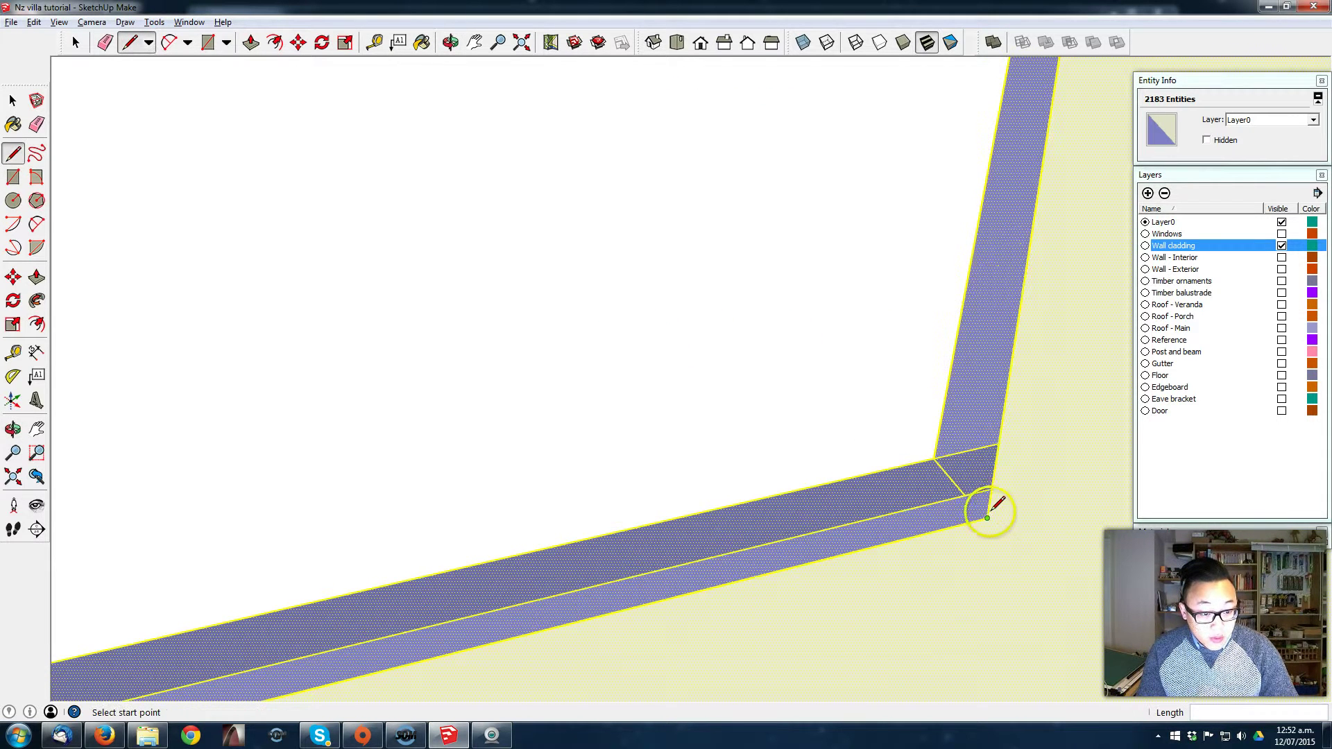
left_click(934, 458)
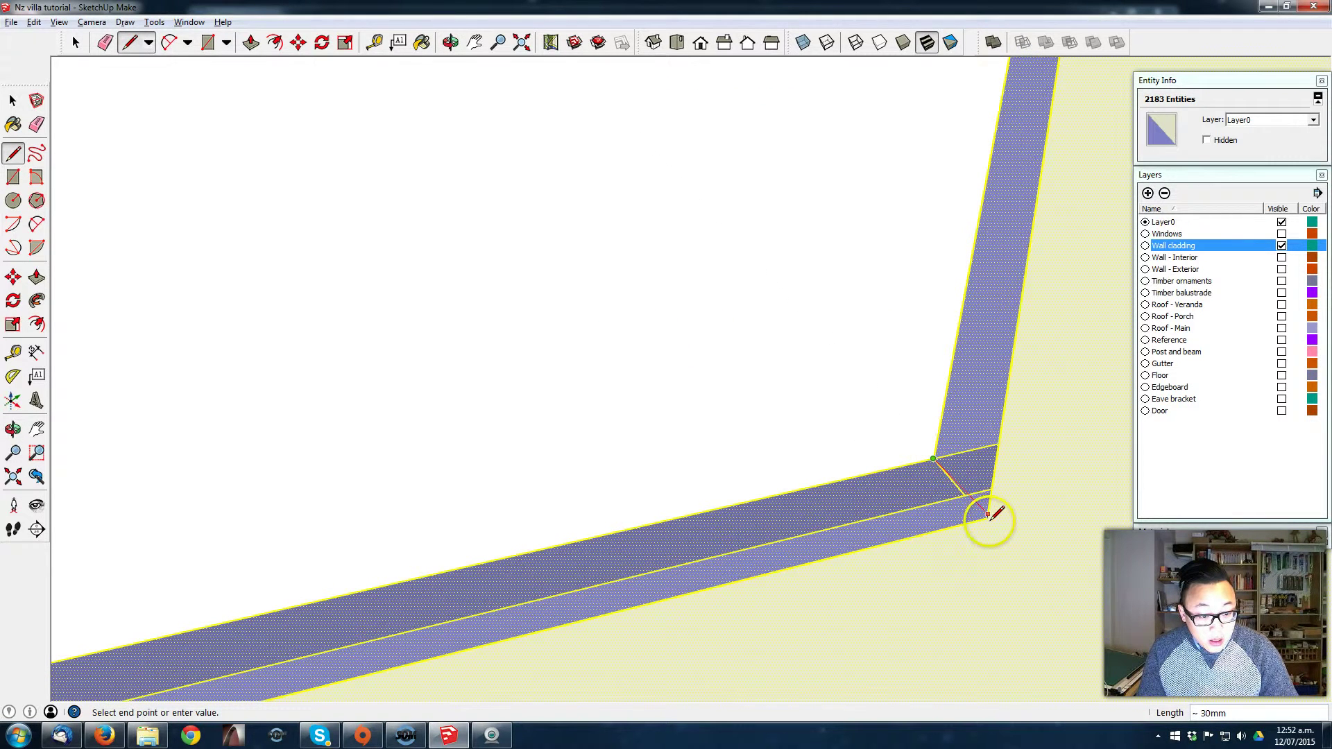
scroll(993, 532, "up", 1)
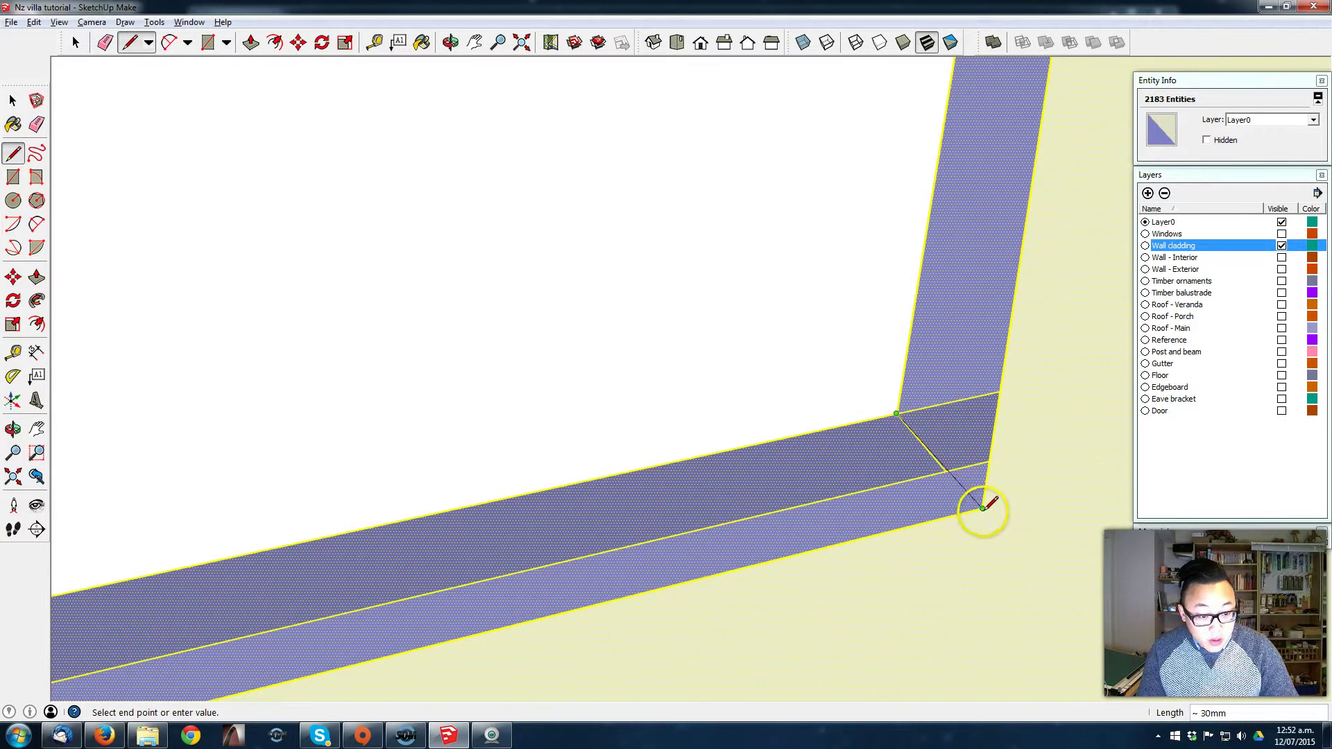
left_click(982, 509)
middle_click_drag(867, 475, 960, 430)
key("space")
left_click(732, 387)
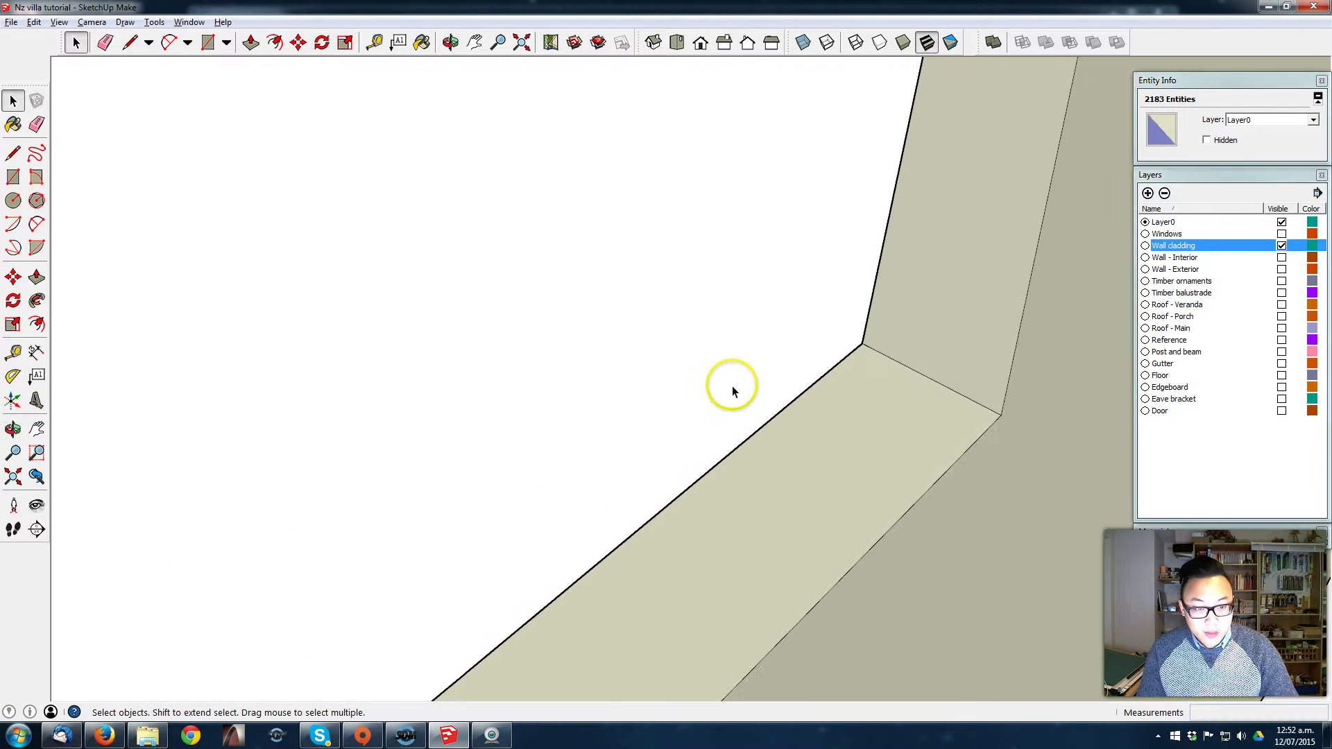
Step: Delete the board faces inside the wide front window's outline in the wall cladding
scroll(728, 382, "down", 2)
left_click(22, 482)
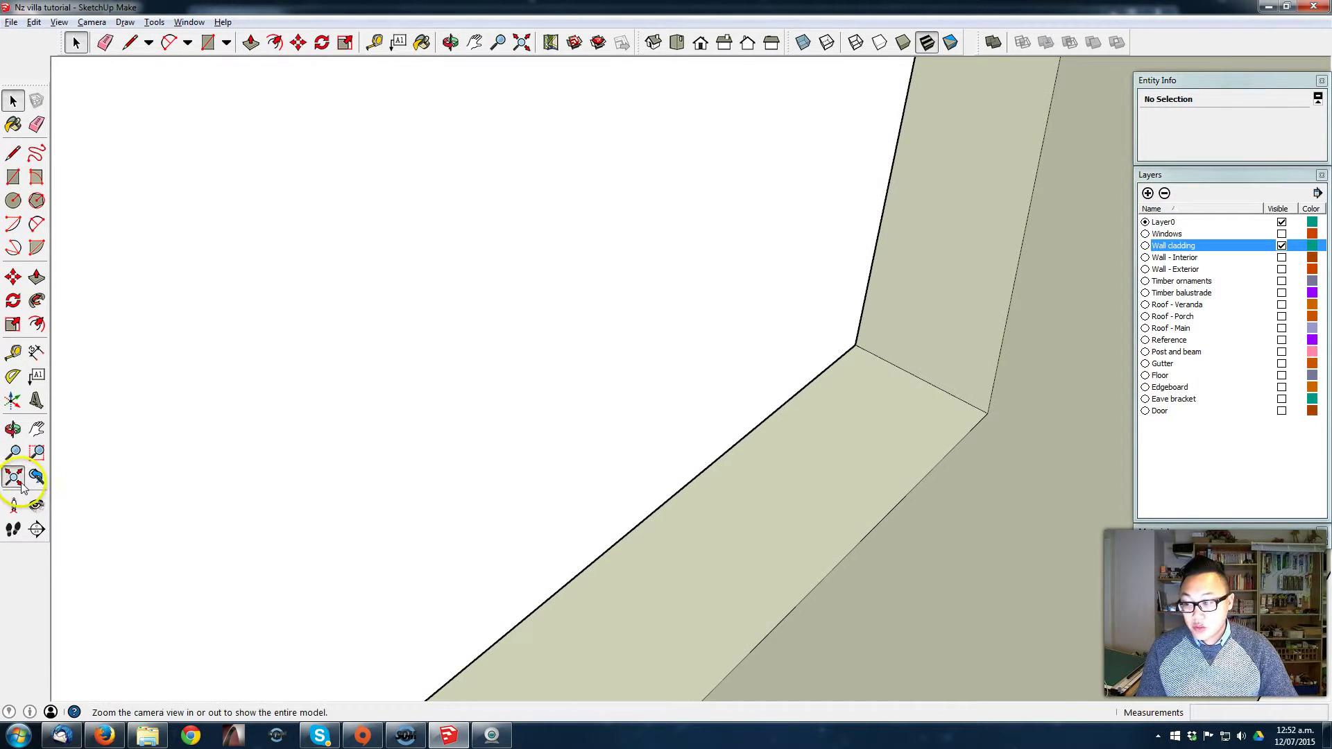
left_click(20, 483)
middle_click_drag(565, 425, 666, 397)
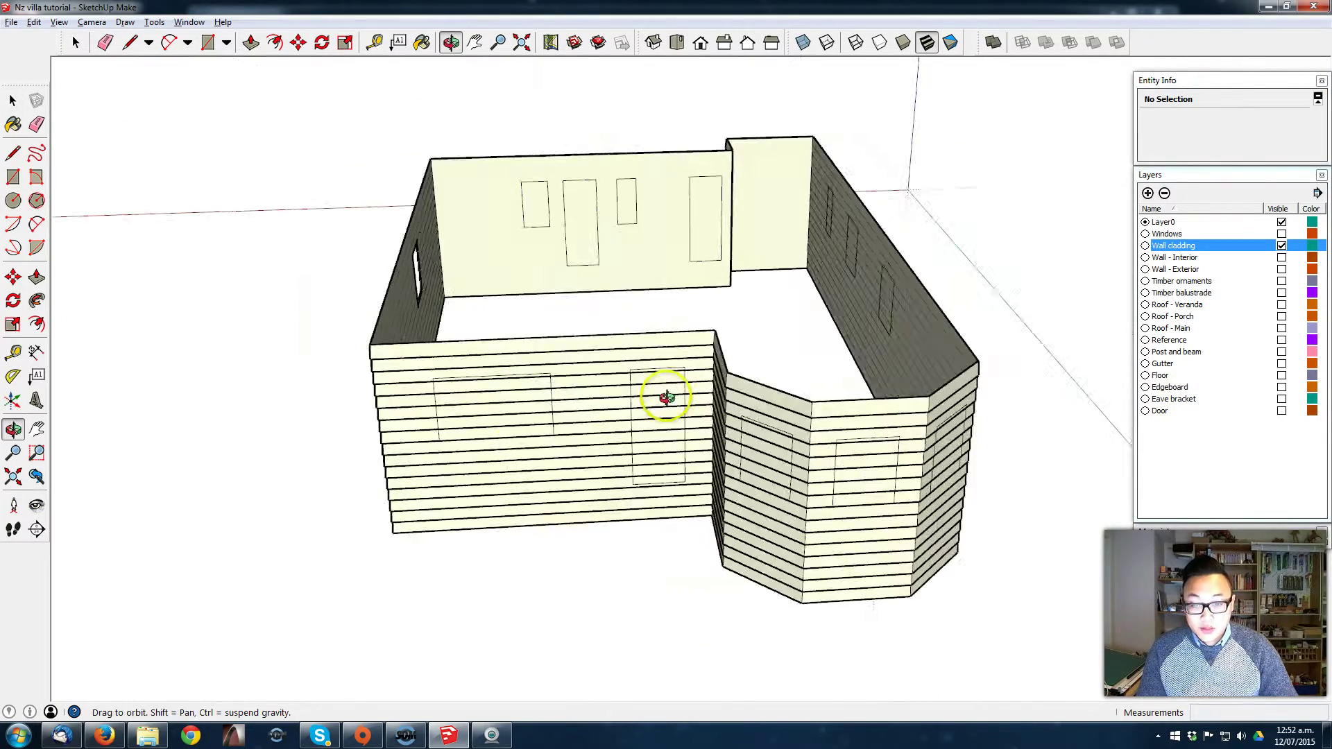
scroll(481, 409, "up", 4)
left_click_drag(638, 333, 395, 468)
key("Delete")
Step: Delete the board faces inside the front door's outline beside the bay
middle_click_drag(423, 465, 416, 402)
left_click_drag(981, 305, 895, 608)
middle_click_drag(985, 236, 931, 396)
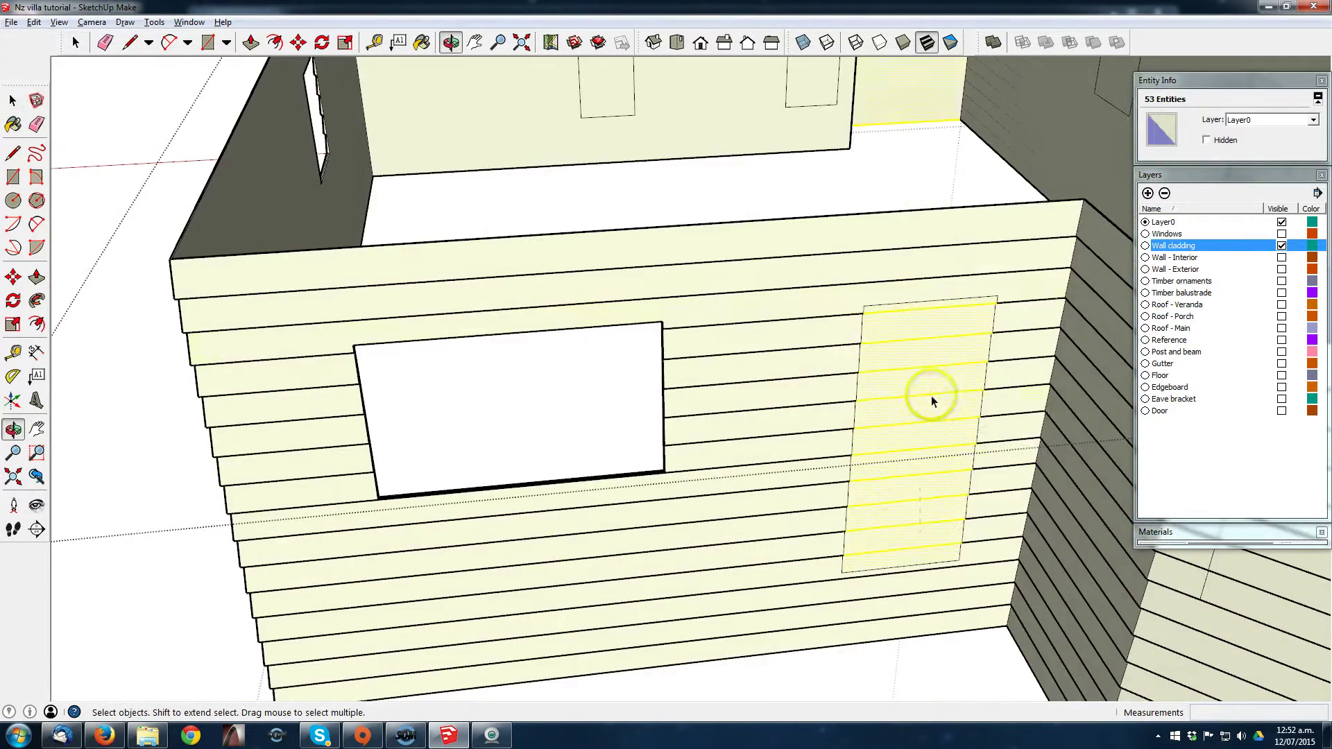
left_click_drag(983, 299, 919, 528)
key("Delete")
scroll(958, 319, "up", 3)
scroll(945, 283, "down", 3)
Step: Delete the board faces inside the window outlines on the three bay walls
middle_click_drag(945, 282, 582, 312)
left_click_drag(604, 312, 521, 429)
key("Delete")
middle_click_drag(521, 434, 416, 226)
left_click_drag(610, 243, 528, 333)
key("Delete")
key("e")
middle_click_drag(624, 211, 485, 333)
left_click_drag(714, 437, 671, 348)
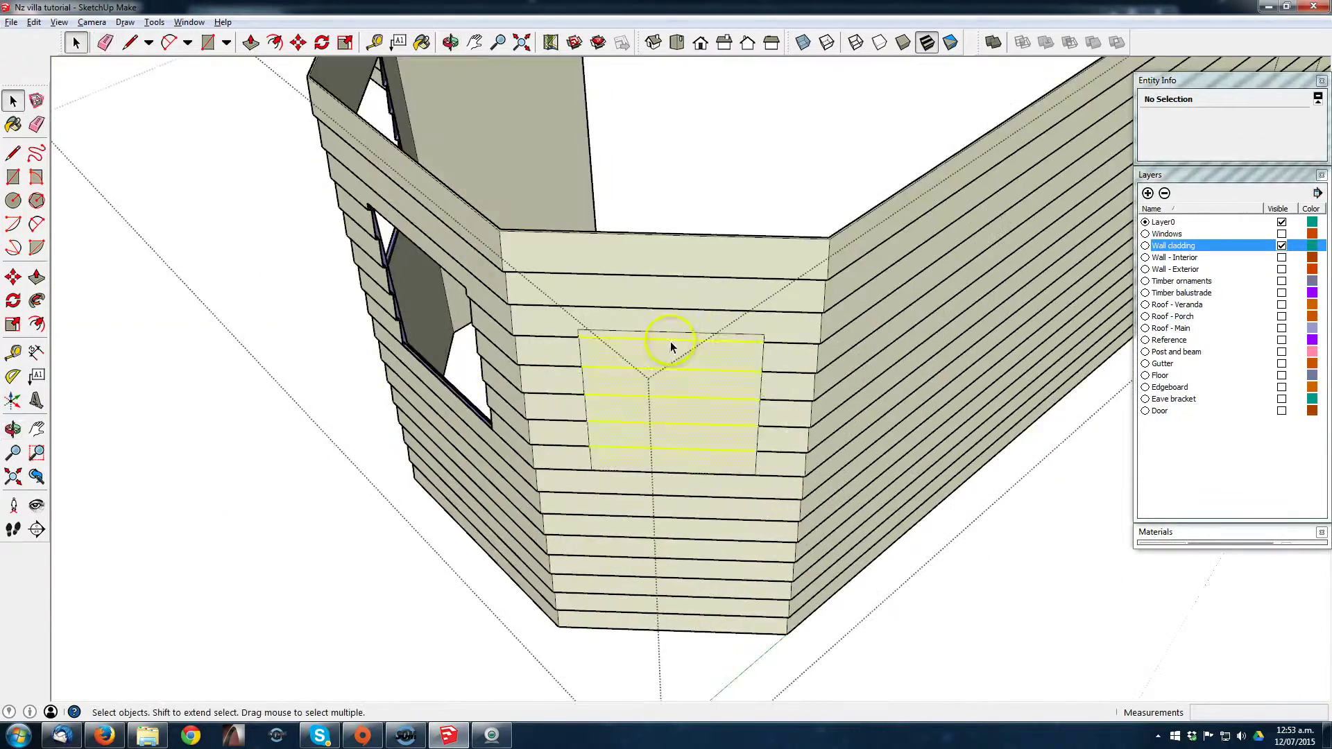
Step: Delete the board faces inside all window and door outlines along the long side wall and the rear wall
mouse_move(902, 313)
middle_mouse_down()
mouse_move(760, 176)
mouse_move(689, 270)
mouse_move(701, 485)
middle_mouse_up()
key("e")
left_click_drag(700, 496, 755, 422)
mouse_move(755, 423)
middle_mouse_down()
mouse_move(716, 347)
mouse_move(648, 378)
middle_mouse_up()
left_click_drag(648, 378, 584, 544)
key("Delete")
left_click_drag(846, 391, 812, 492)
key("Delete")
left_click_drag(985, 596, 971, 431)
key("Delete")
middle_click_drag(877, 435, 859, 488)
Step: Draw the missing lines across the cladding's thickness and erase the leftover edges around the remaining window and door openings
key("e")
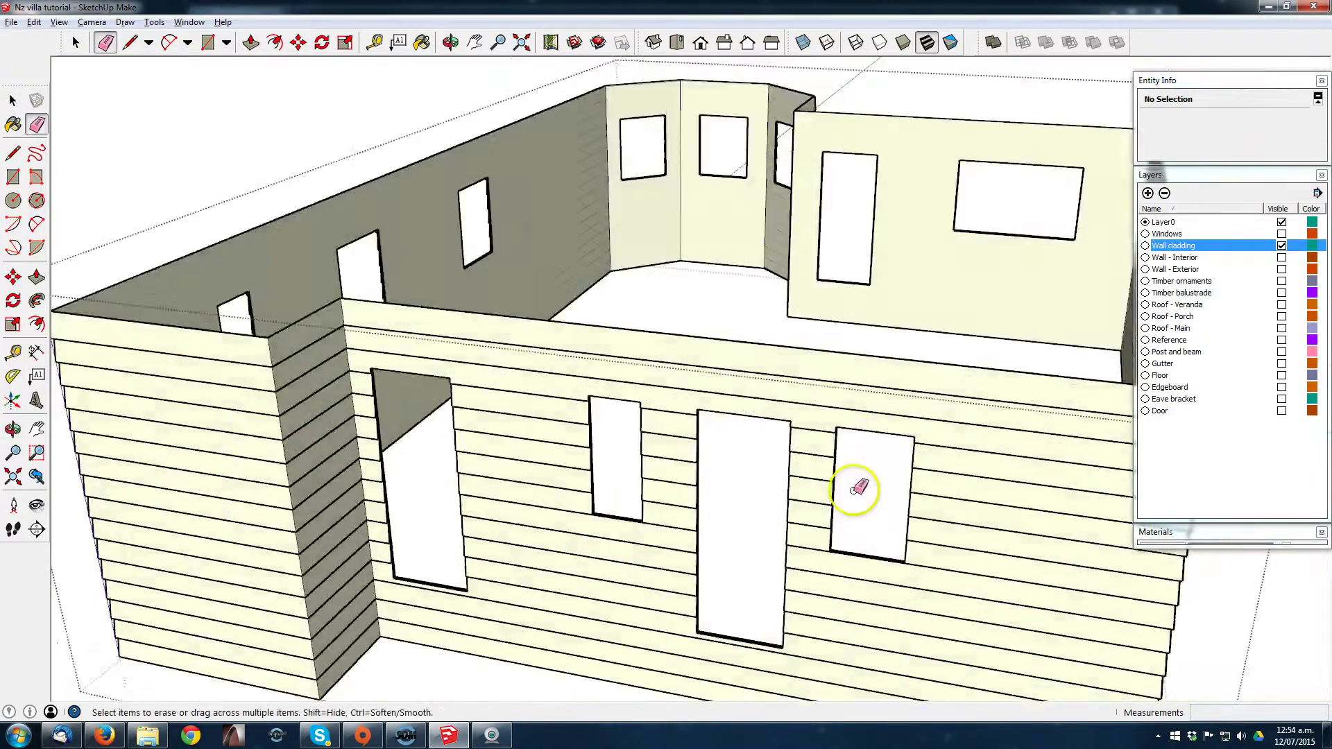
scroll(590, 520, "up", 5)
key("l")
scroll(714, 333, "down", 5)
scroll(1105, 571, "up", 5)
scroll(901, 268, "down", 5)
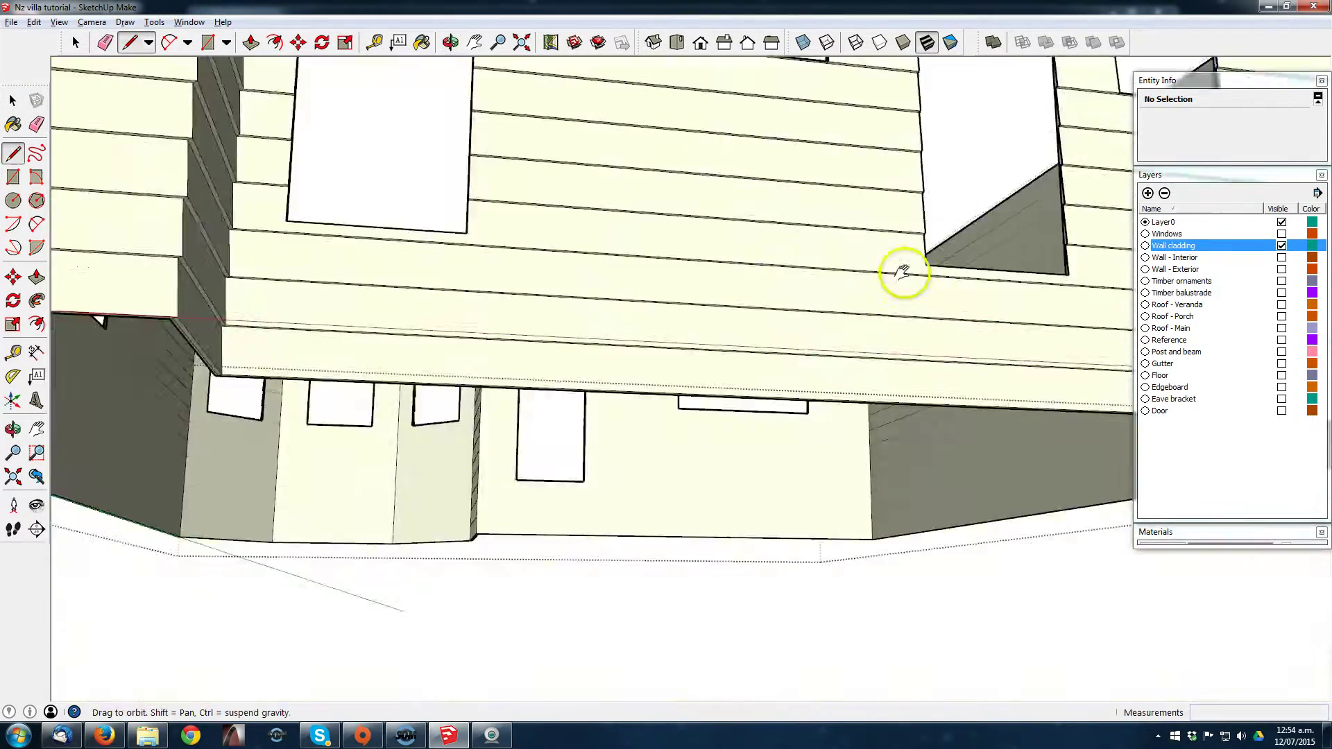
scroll(957, 182, "up", 5)
left_click(957, 182)
key("k")
middle_click_drag(374, 284, 379, 525)
scroll(490, 440, "down", 5)
key("Escape")
scroll(582, 492, "up", 6)
key("e")
mouse_move(618, 452)
middle_mouse_down()
mouse_move(493, 470)
mouse_move(615, 158)
mouse_move(553, 447)
middle_mouse_up()
scroll(493, 470, "down", 5)
Step: Turn on the visibility of every layer except Reference
key("space")
scroll(568, 143, "down", 4)
middle_click_drag(978, 229, 807, 312)
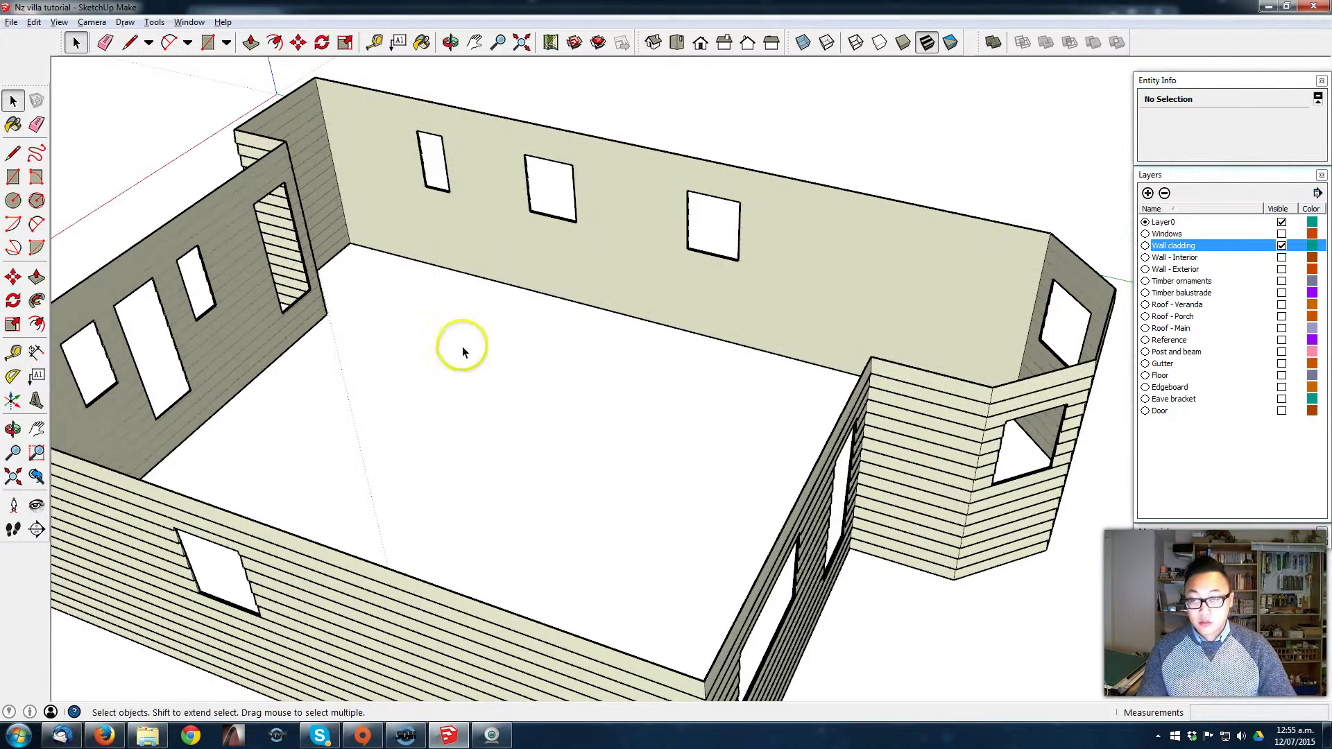
middle_click_drag(562, 495, 722, 367)
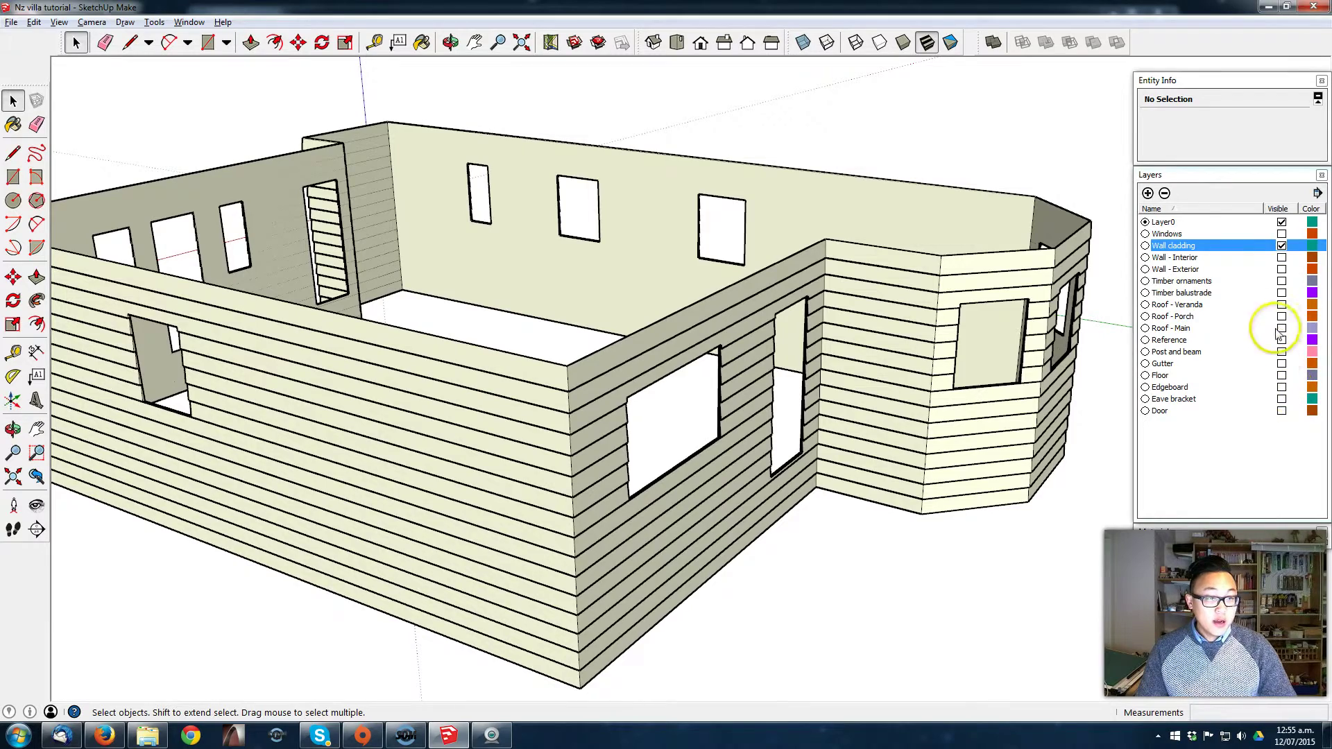
left_click(1281, 234)
middle_click_drag(559, 356, 542, 320)
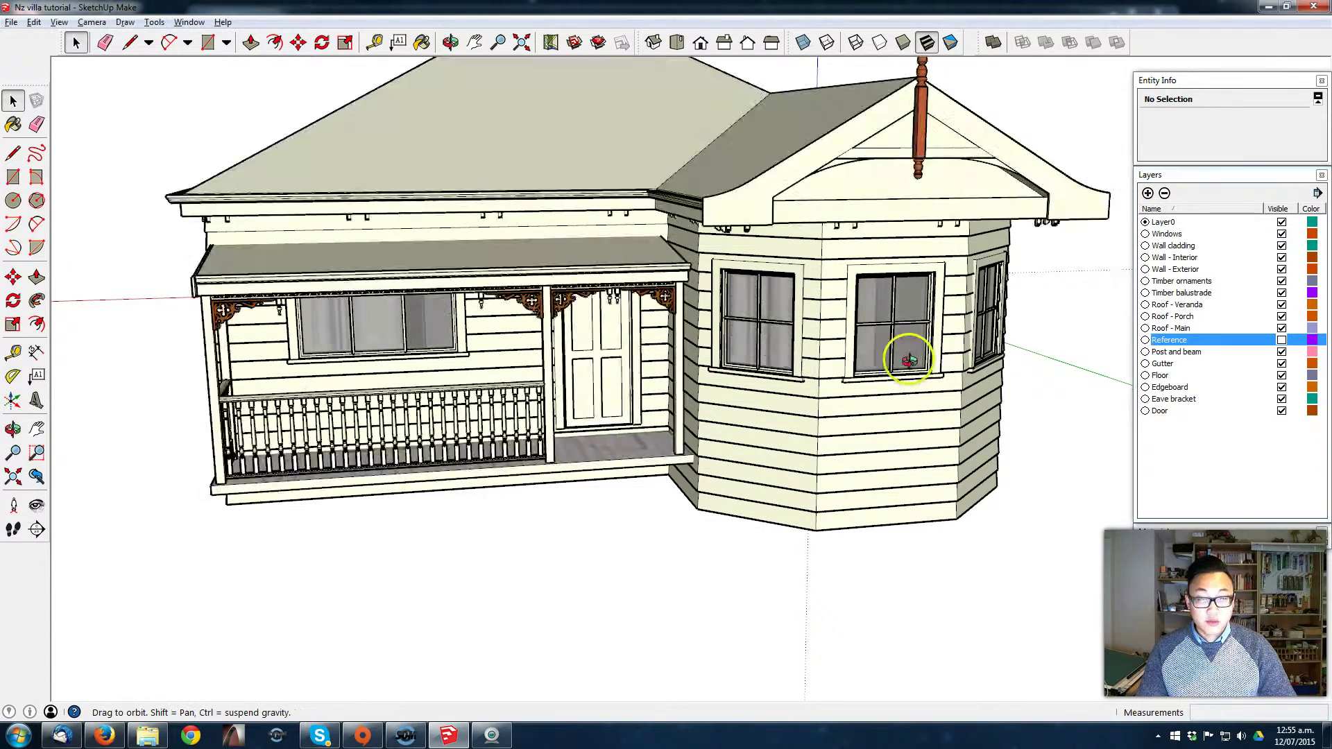
Step: Examine the clad villa's bay windows, side wall, veranda and front door from several angles
middle_click_drag(906, 356, 931, 339)
middle_click_drag(791, 256, 926, 292)
middle_click_drag(455, 350, 966, 422)
scroll(532, 310, "down", 2)
middle_click_drag(714, 431, 510, 409)
scroll(512, 425, "up", 3)
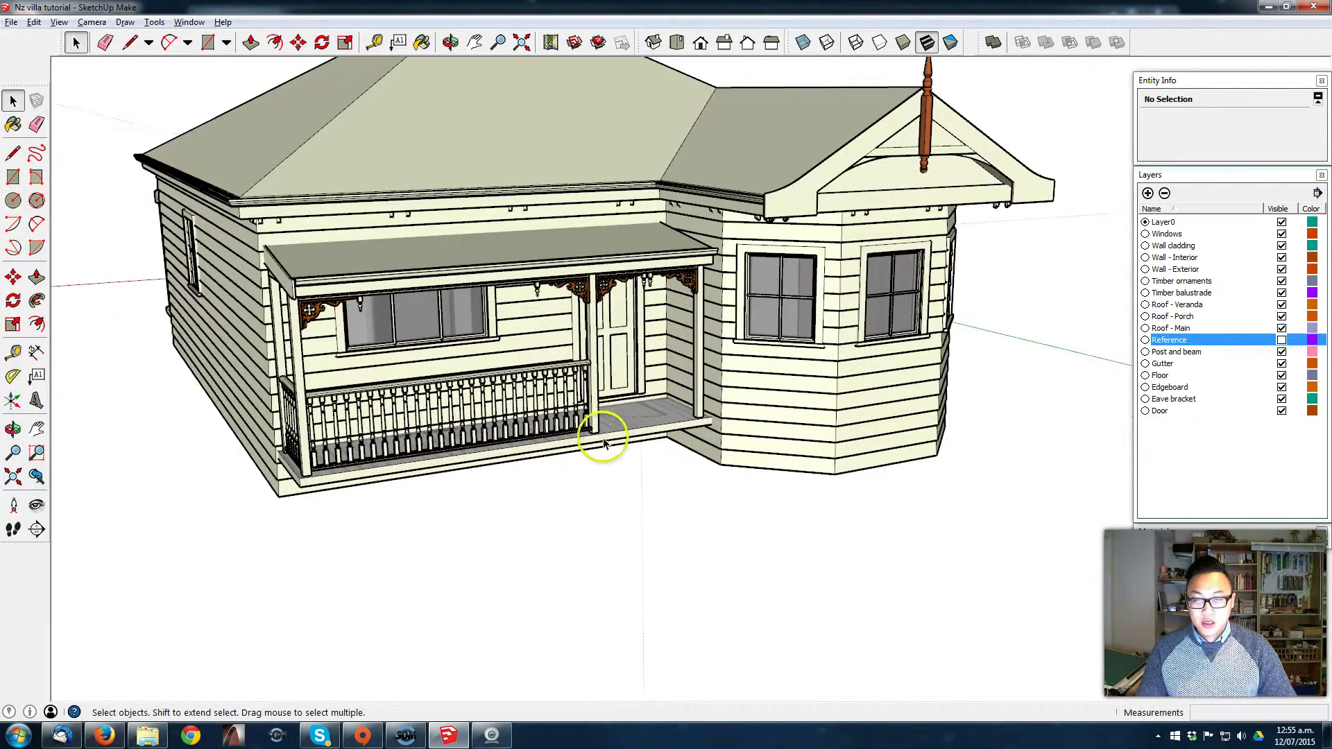
scroll(609, 431, "up", 4)
middle_click_drag(627, 416, 484, 451)
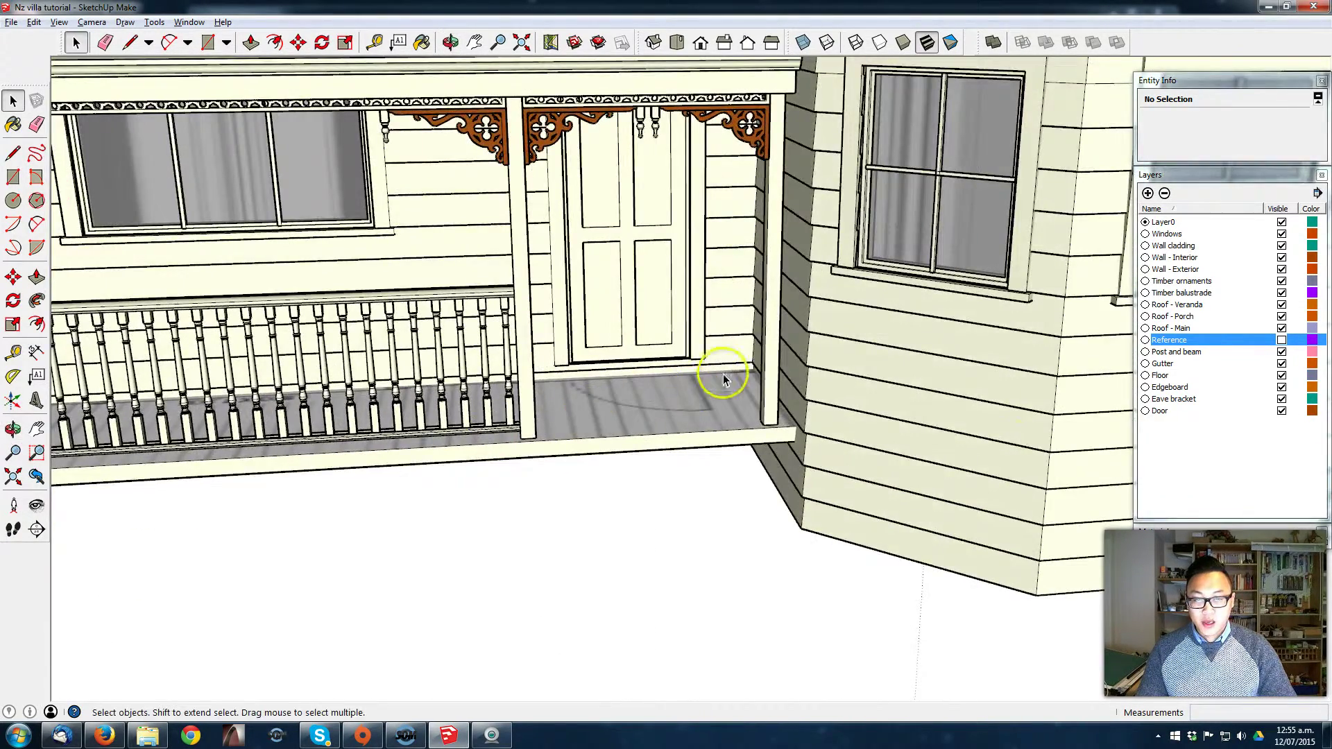
scroll(779, 437, "up", 3)
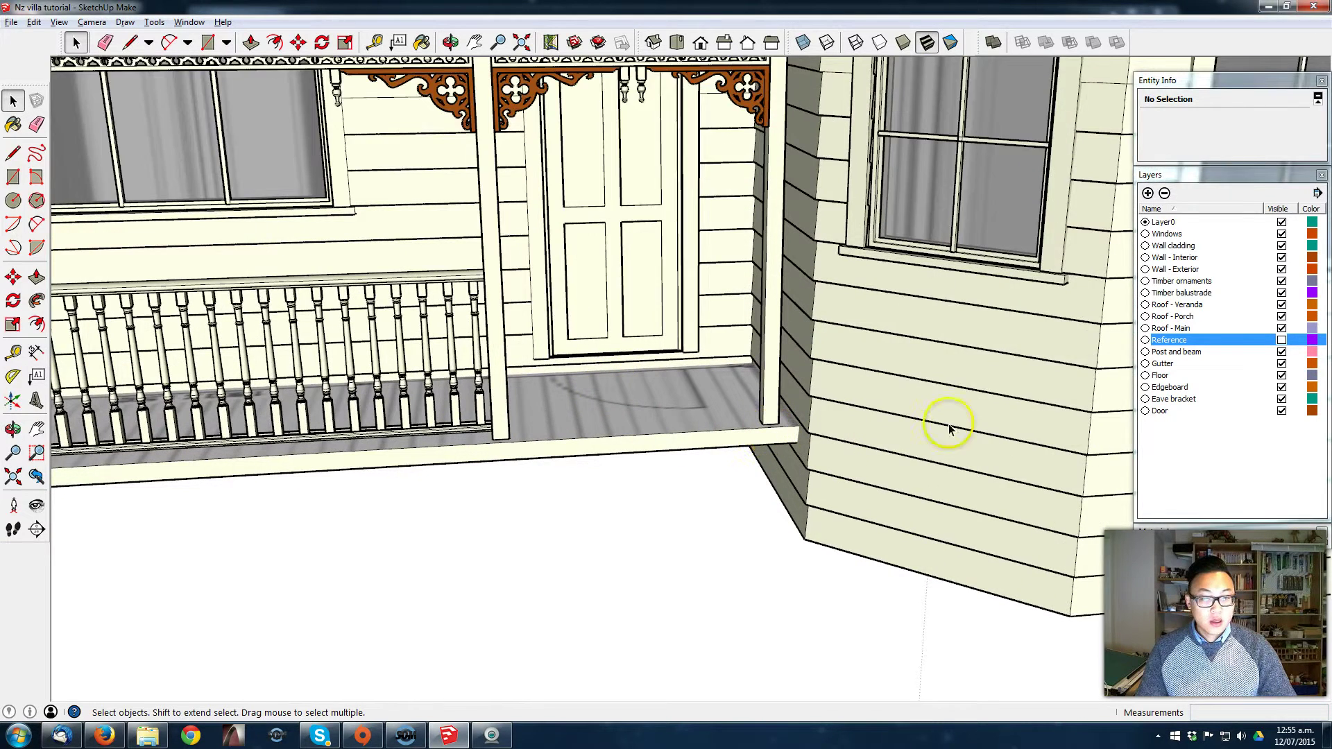
Step: Hide the Wall cladding layer and draw a 1250 by 250 mm rectangle on the veranda floor in the corner beside the bay
left_click(1281, 245)
mouse_move(702, 372)
middle_mouse_down()
mouse_move(692, 428)
mouse_move(719, 359)
middle_mouse_up()
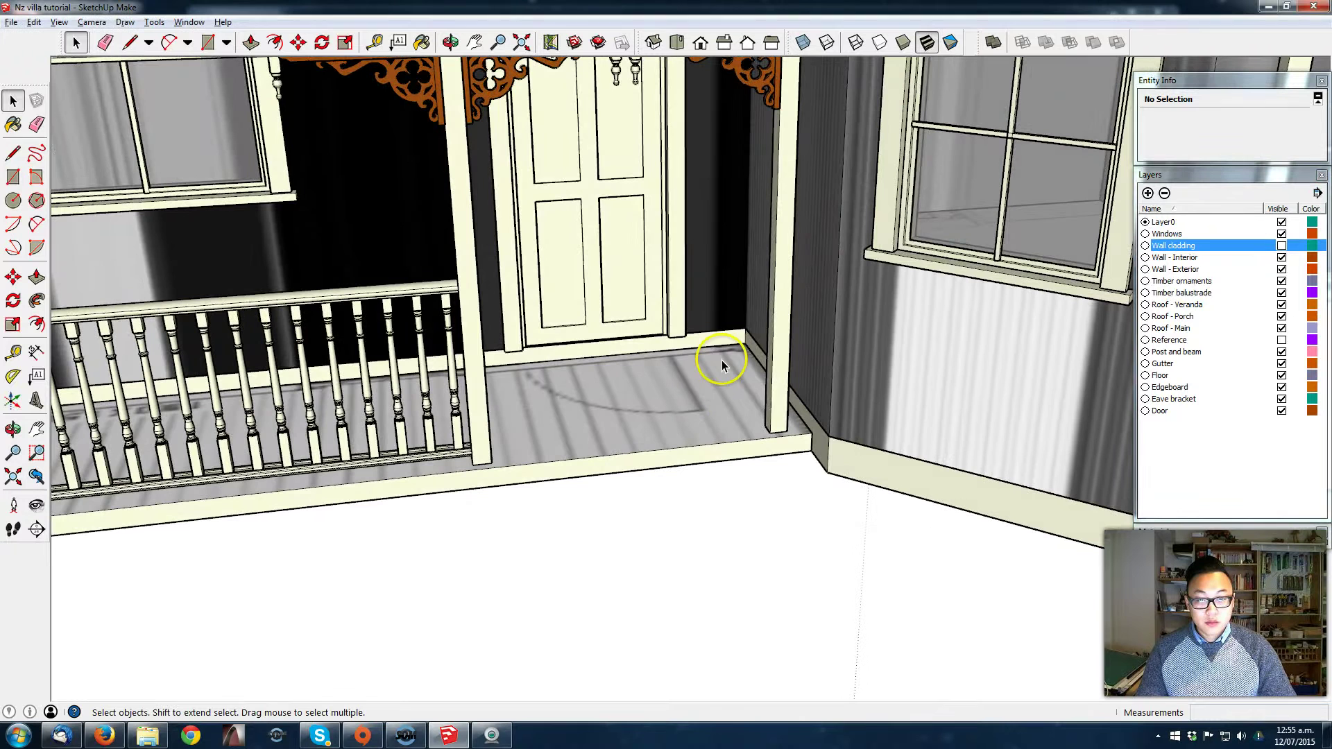
key("r")
left_click(745, 343)
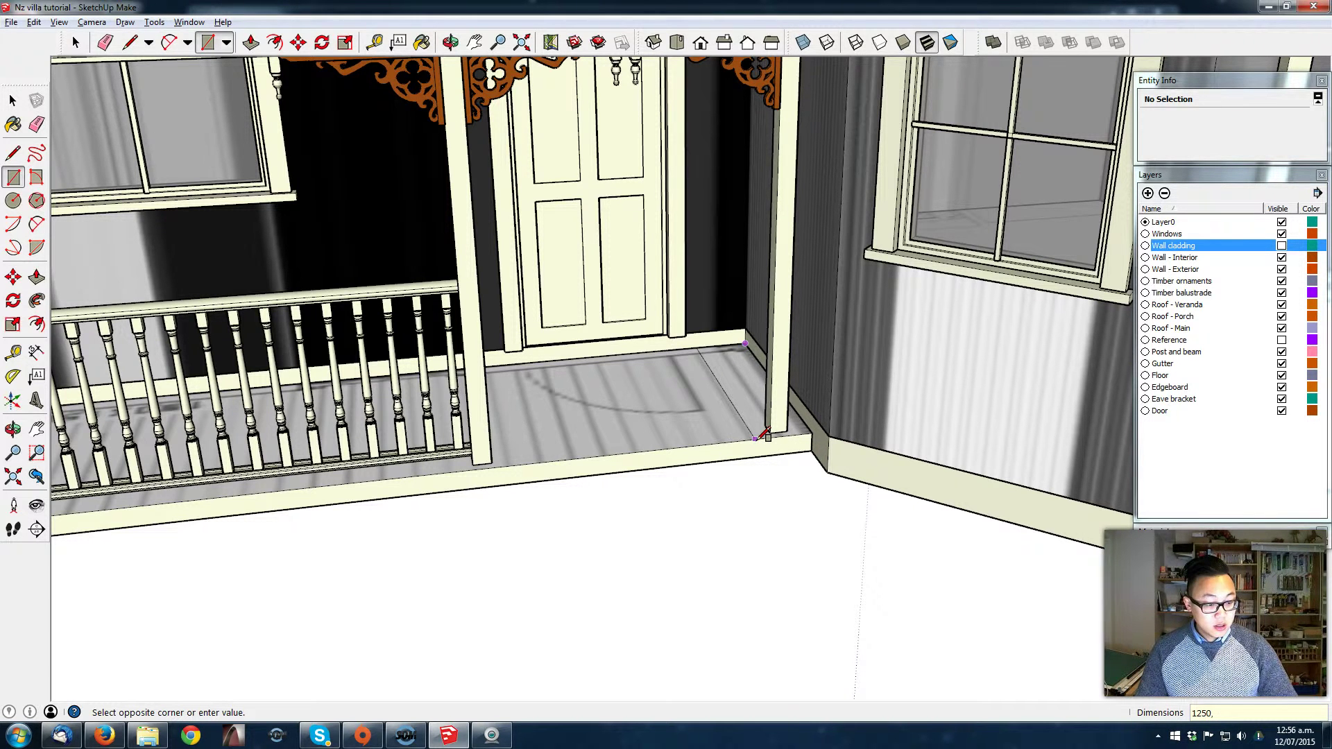
left_click(759, 437)
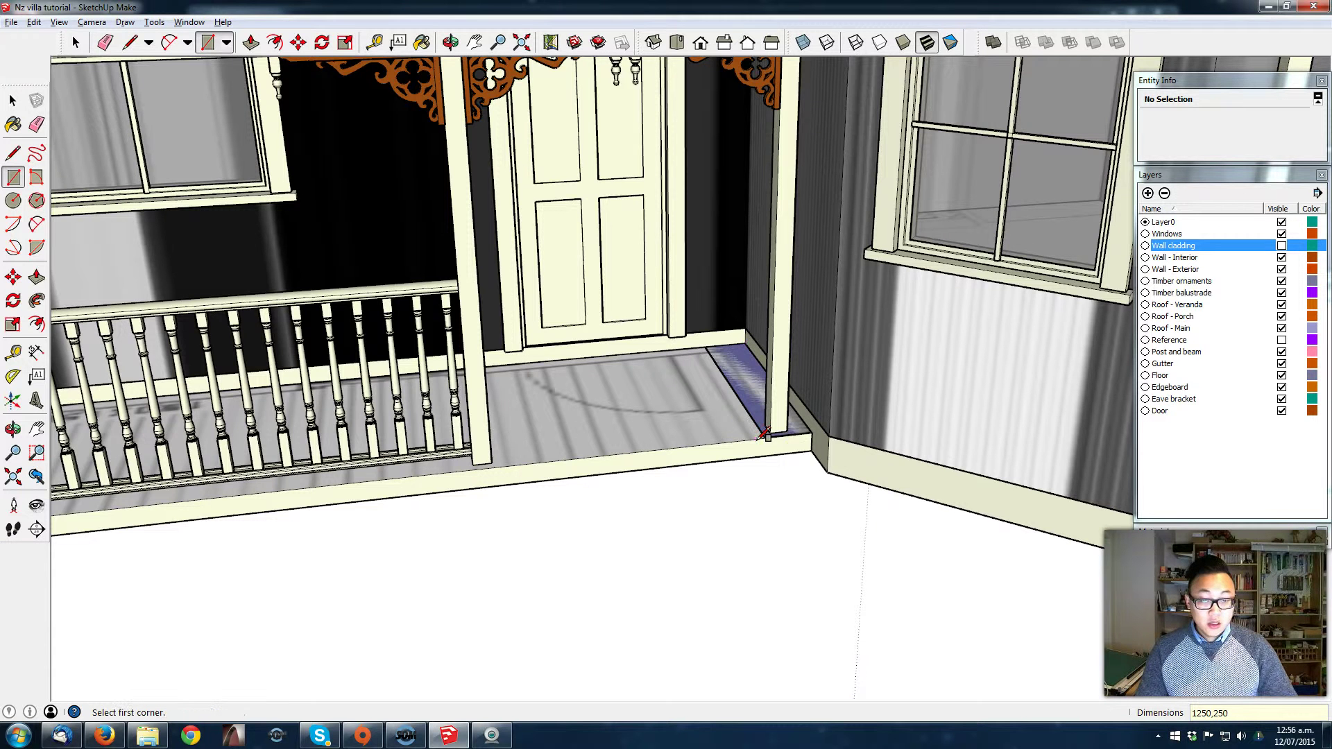
Step: Extrude the veranda floor rectangle upwards 35 mm and extend the board's front end by about 8 mm
scroll(765, 428, "up", 3)
key("p")
left_click(759, 389)
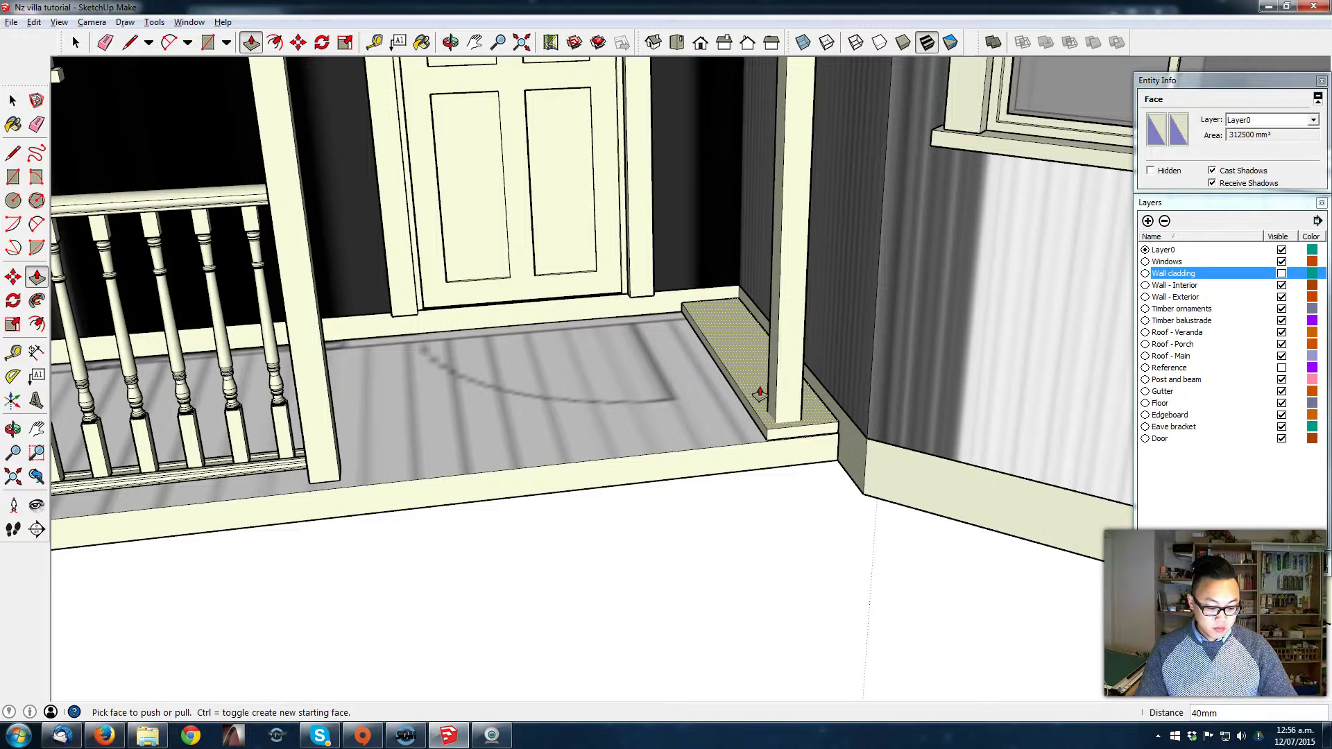
key("Return")
scroll(781, 414, "up", 2)
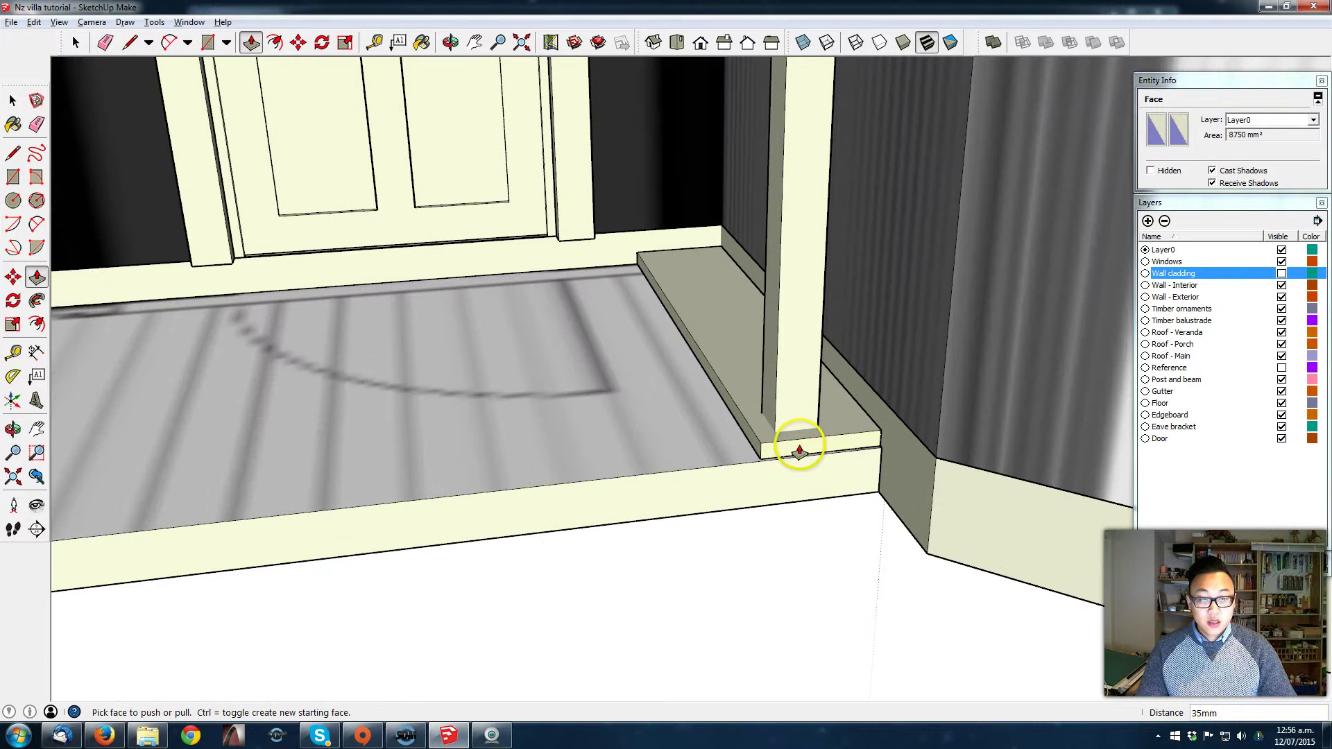
left_click(800, 446)
left_click(737, 476)
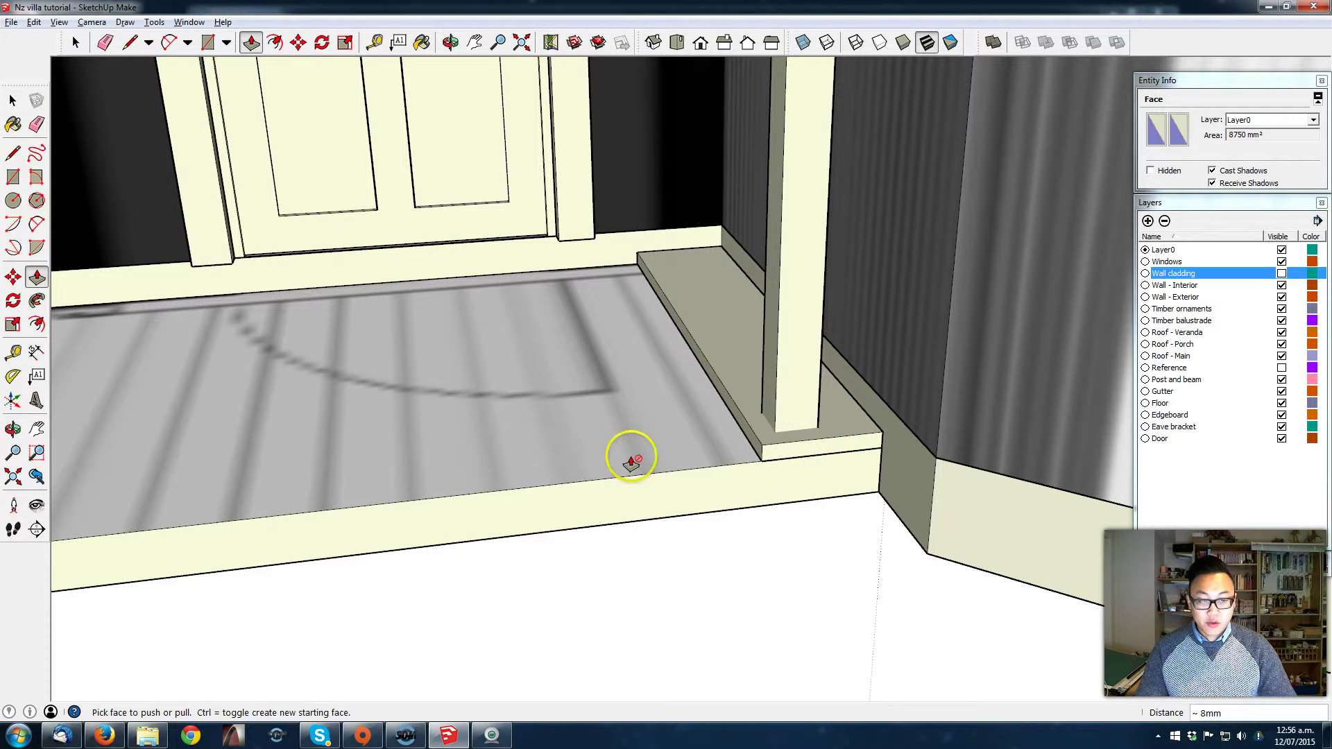
Step: Turn the whole floor board into a component named Decking
middle_click_drag(691, 418, 648, 351)
key("space")
triple_click(702, 345)
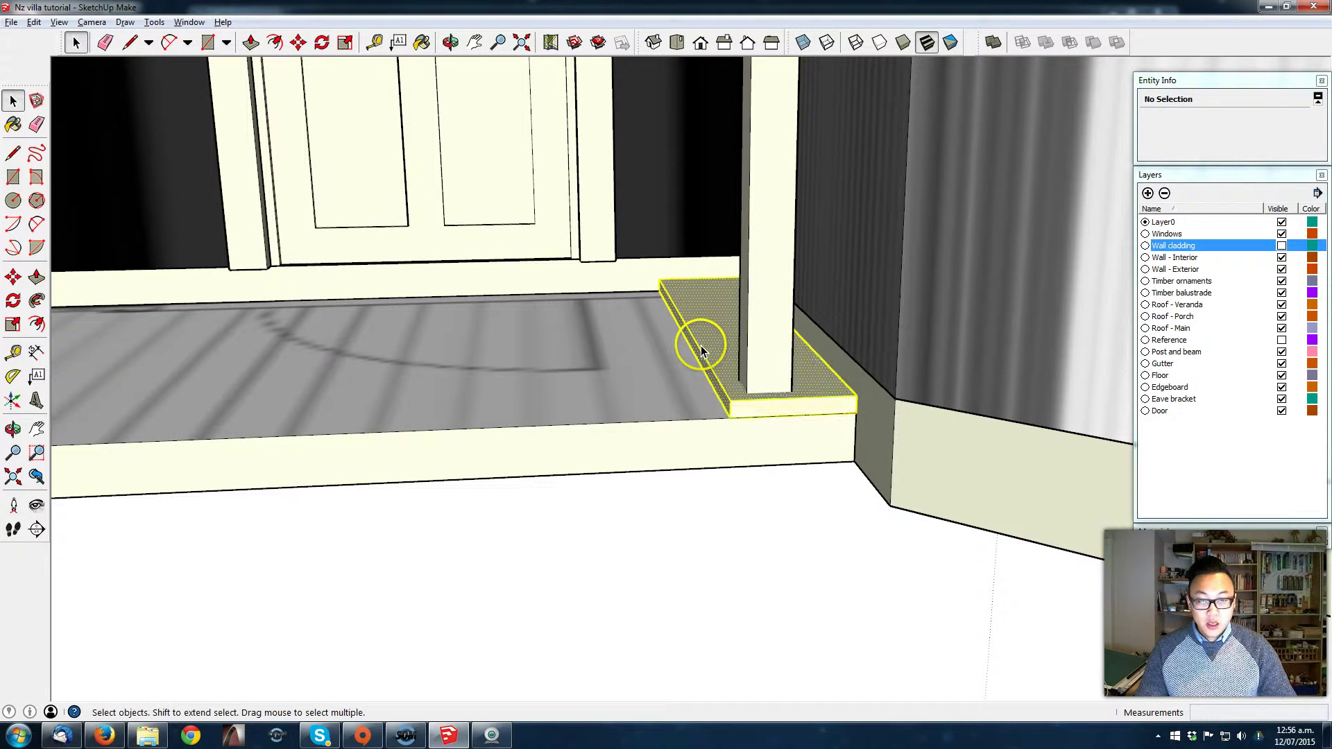
right_click(701, 346)
left_click(757, 452)
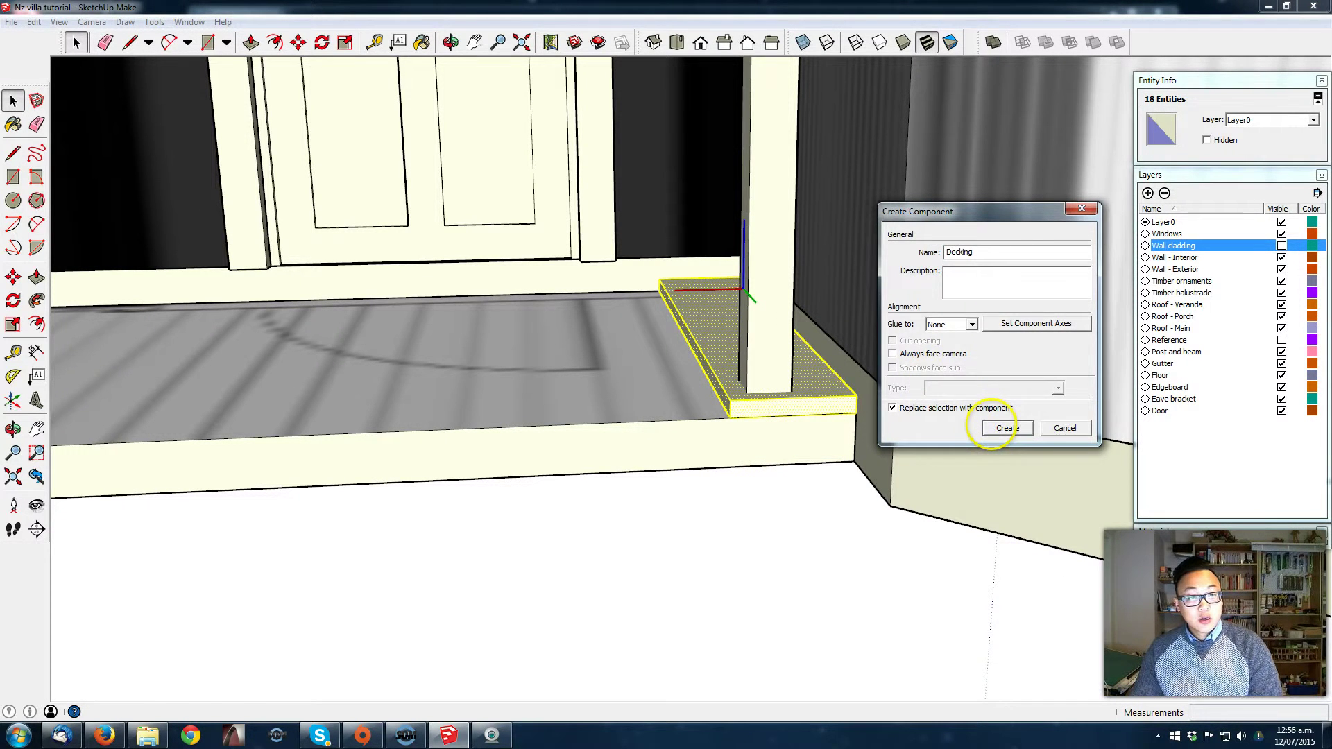
left_click(1007, 427)
scroll(690, 347, "down", 2)
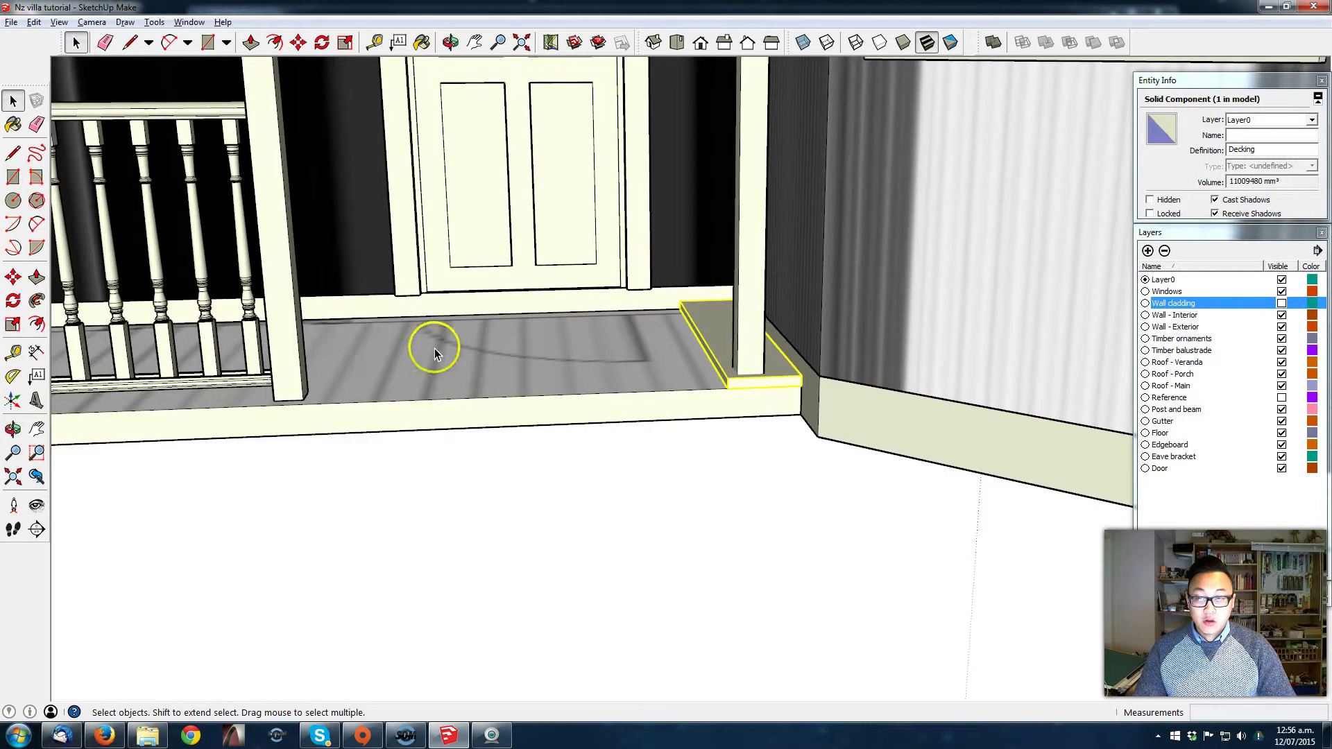
middle_click_drag(434, 354, 478, 365)
scroll(648, 387, "up", 2)
key("m")
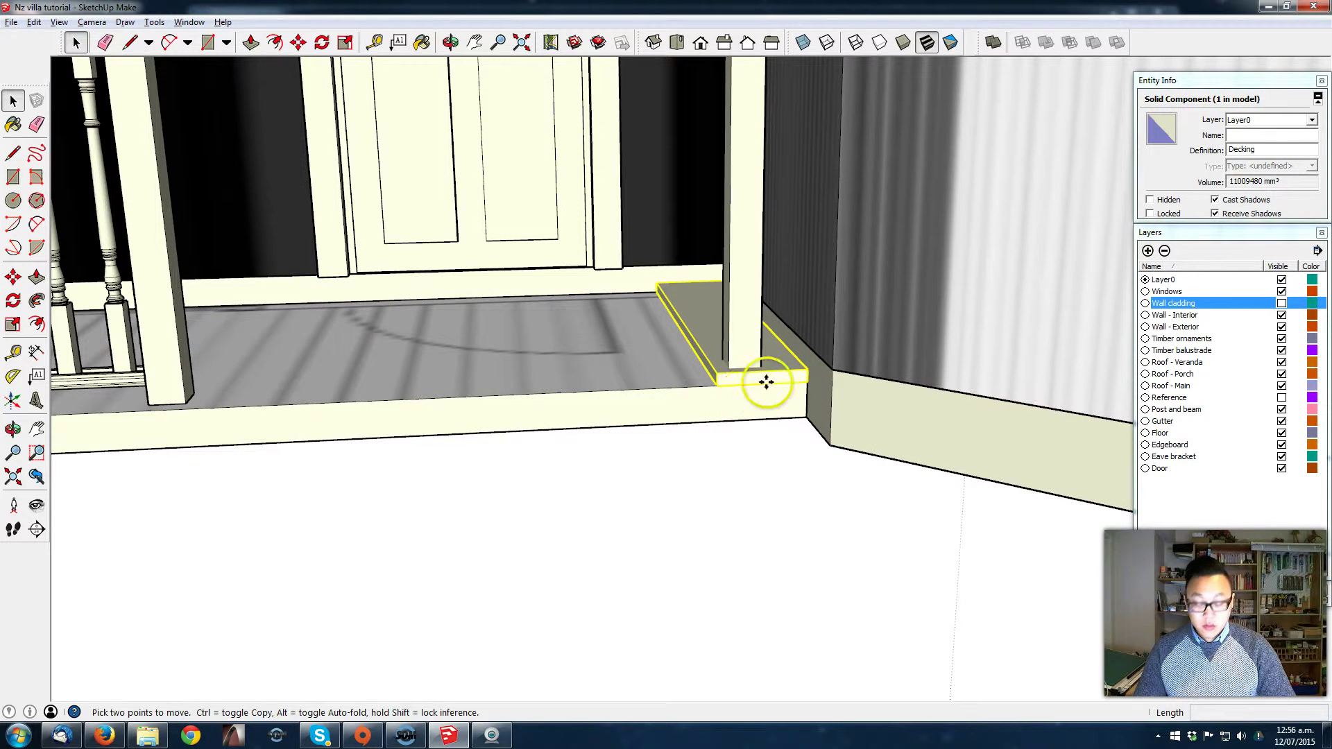
left_click(805, 365)
key("ctrl")
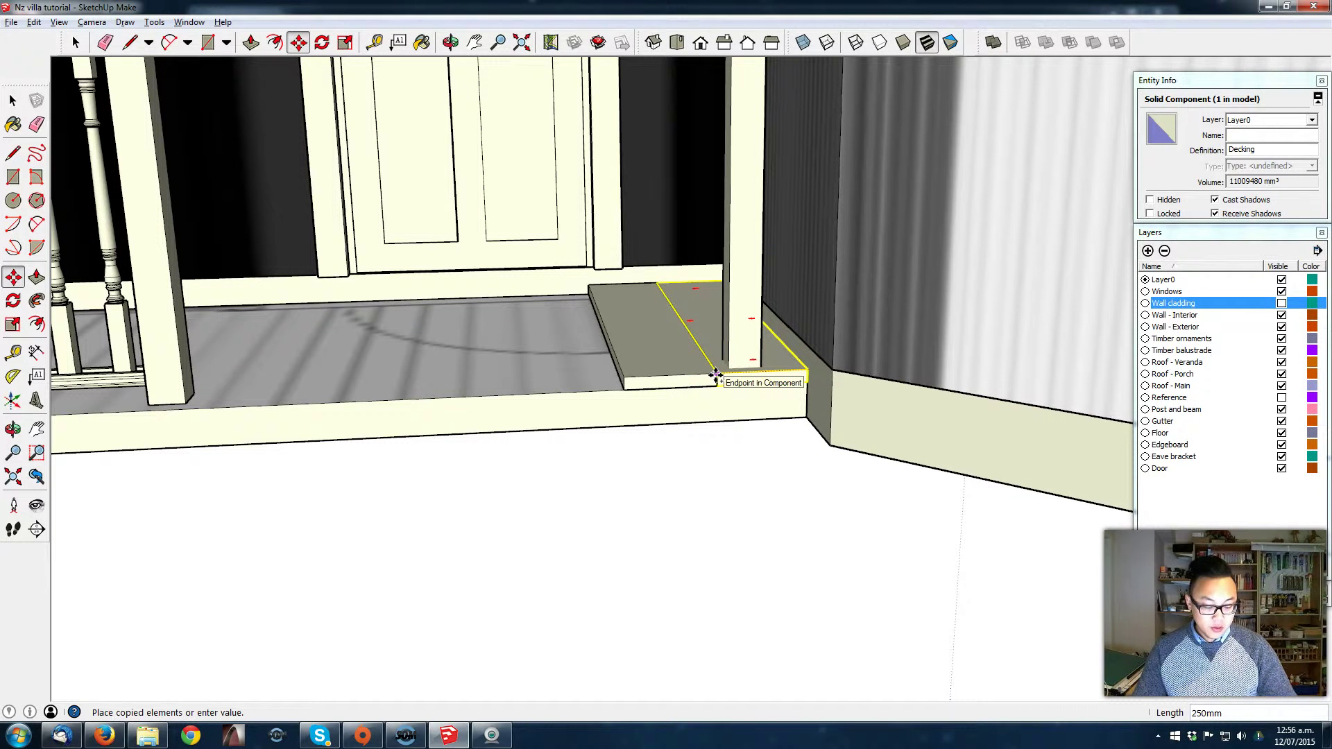
left_click(715, 375)
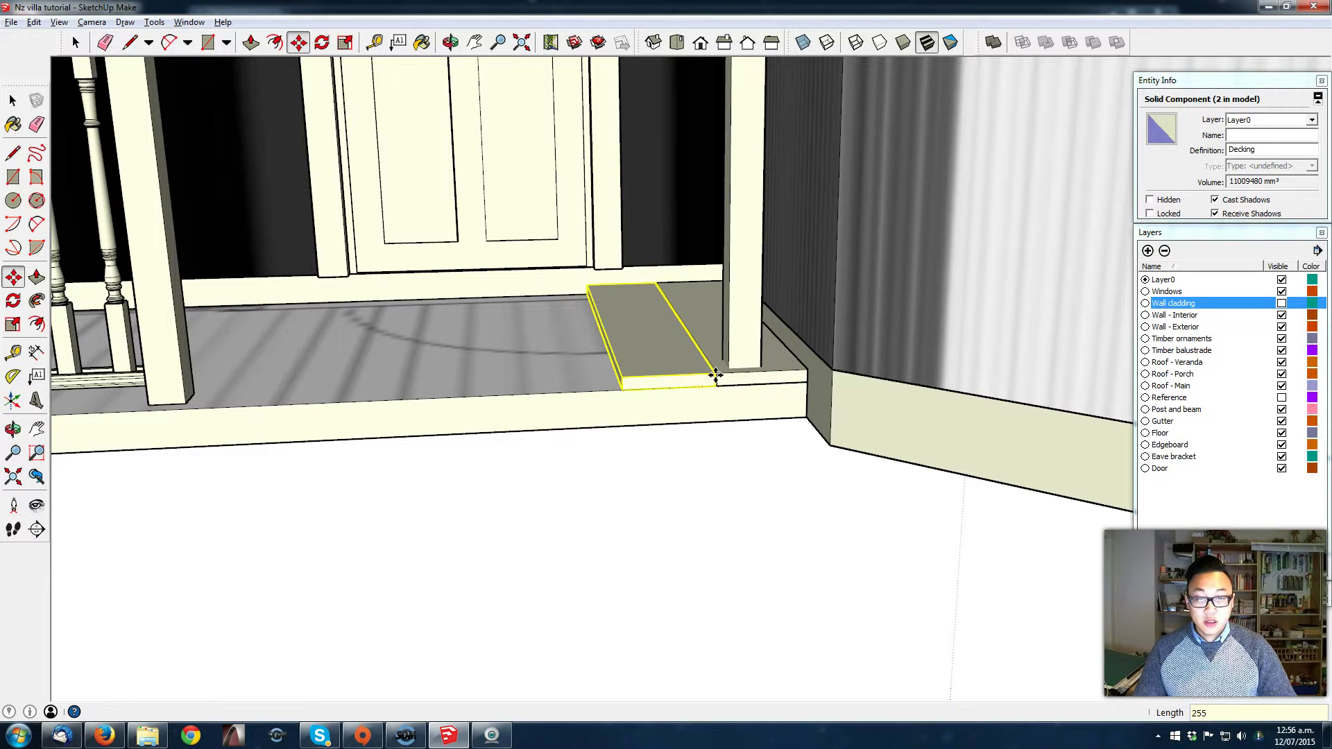
key("ctrl+z")
key("space")
right_click(789, 377)
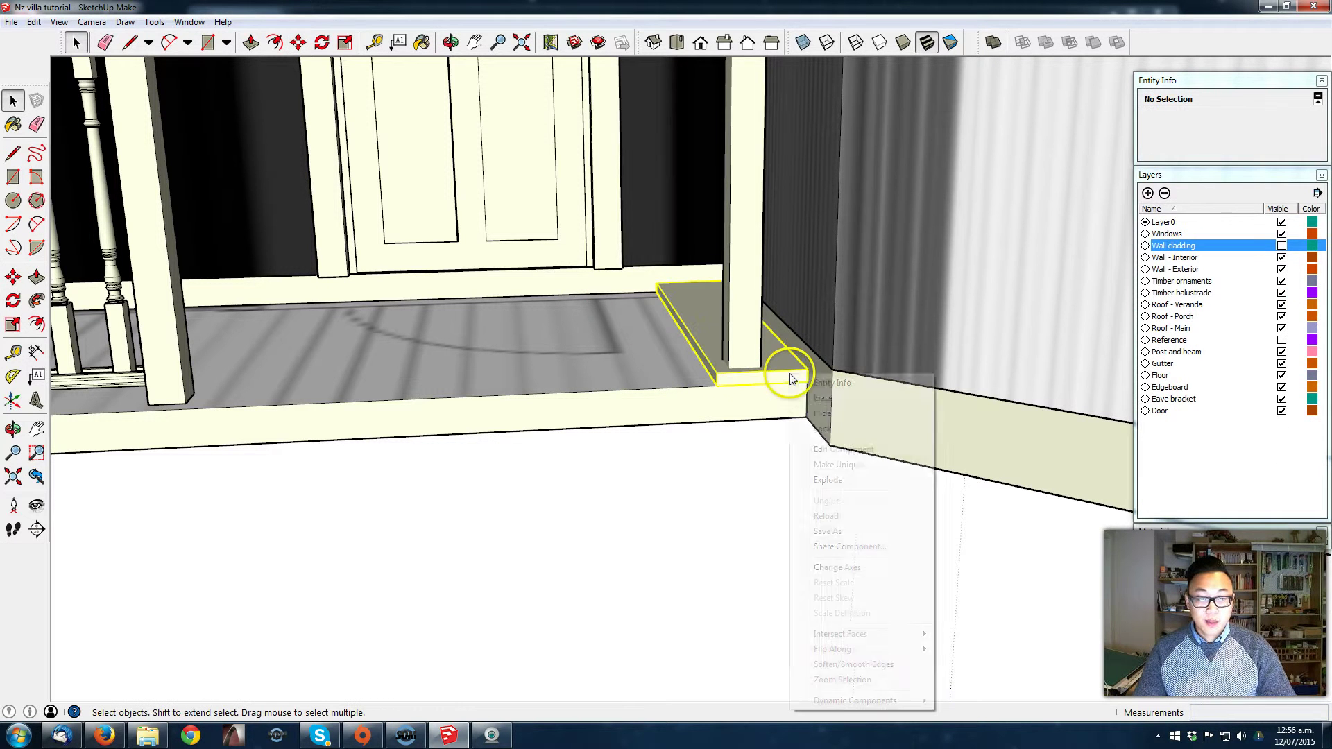
key("Escape")
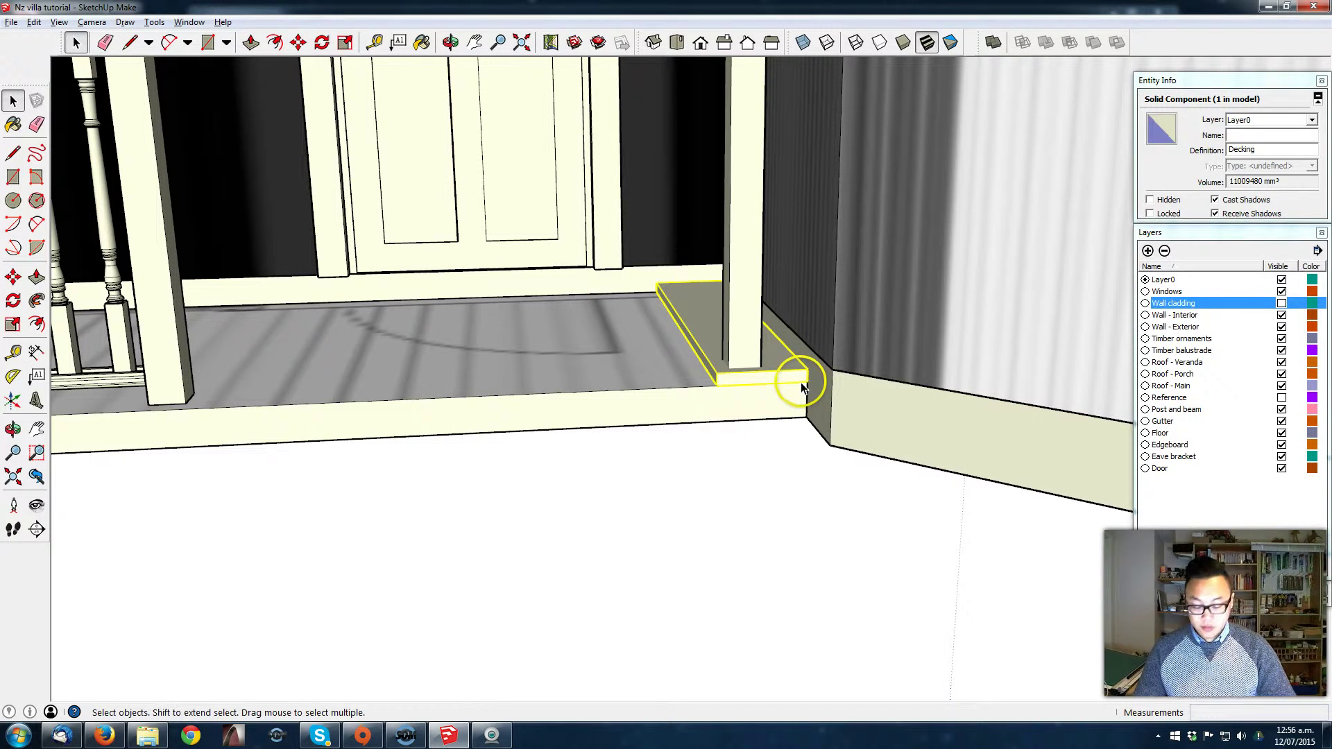
Step: Copy the Decking board 255 mm along the front veranda and group the two boards
key("m")
key("ctrl")
left_click(801, 378)
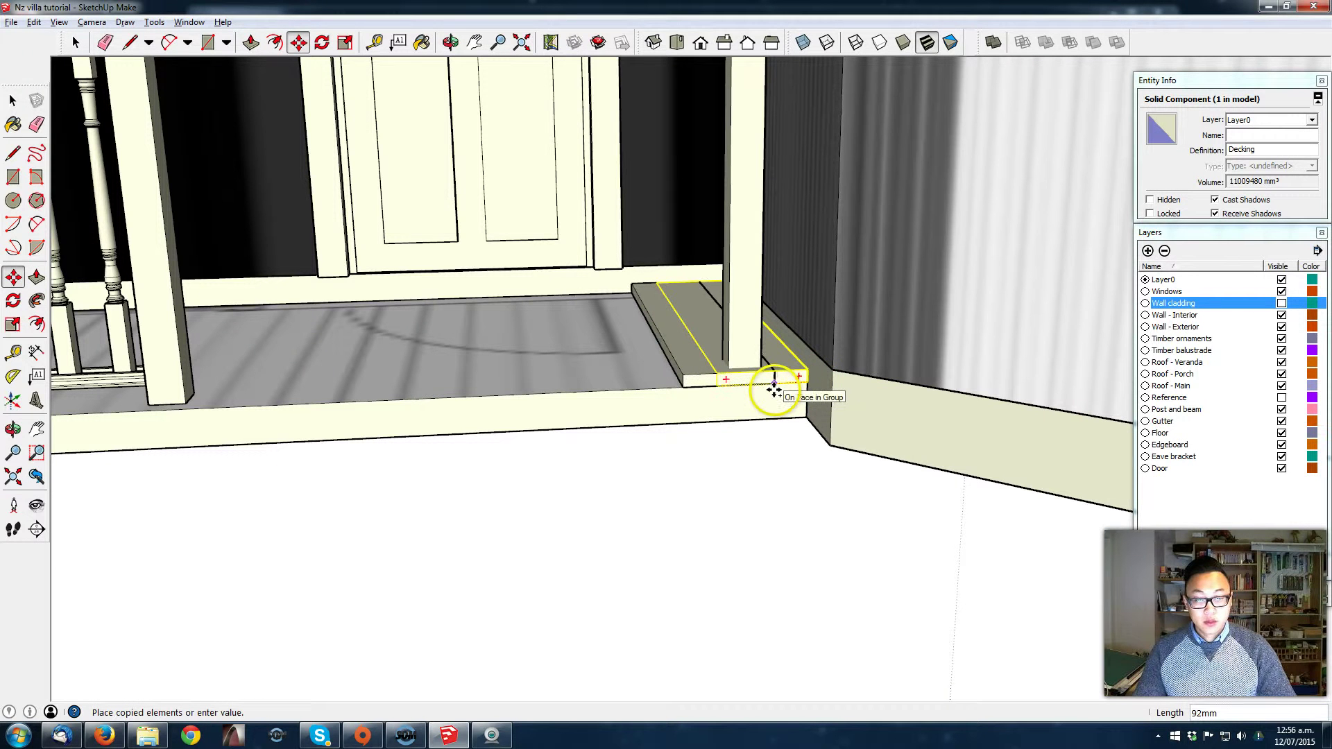
key("Return")
key("space")
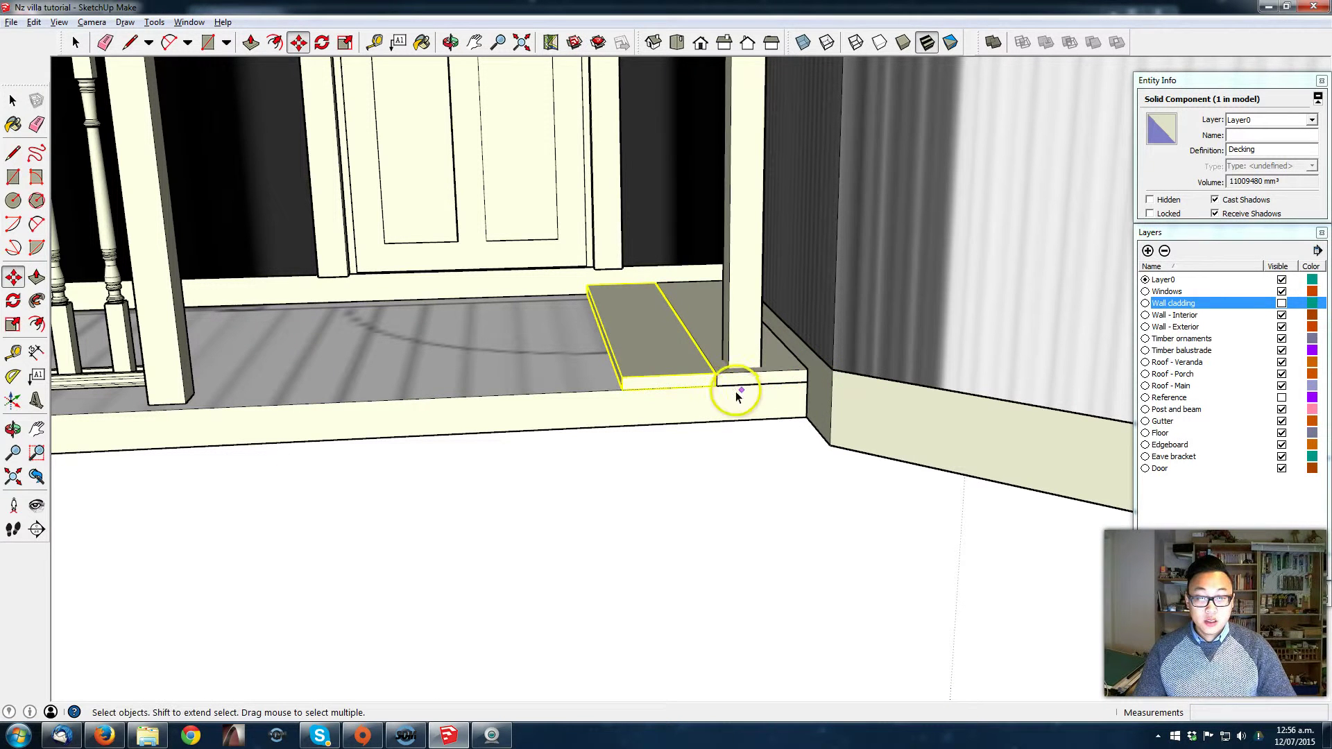
right_click(696, 306)
left_click(743, 443)
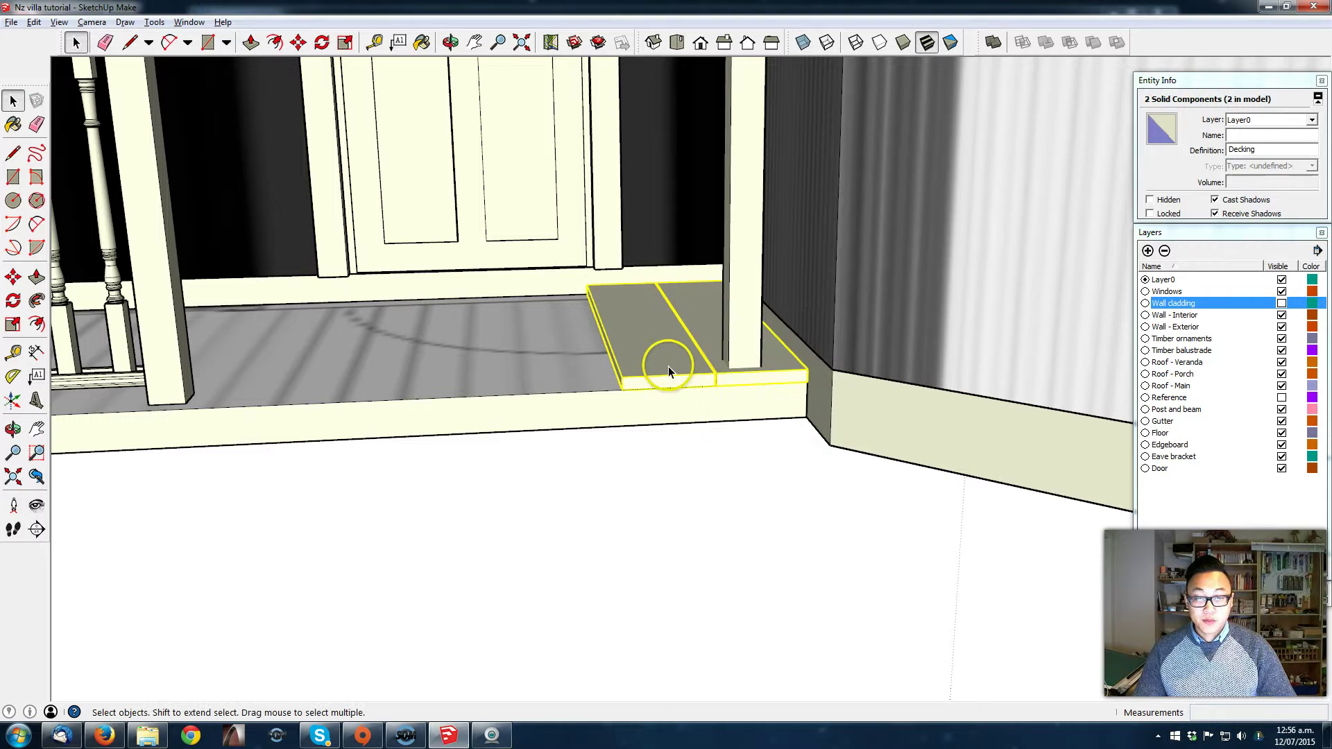
middle_click_drag(642, 386, 743, 385)
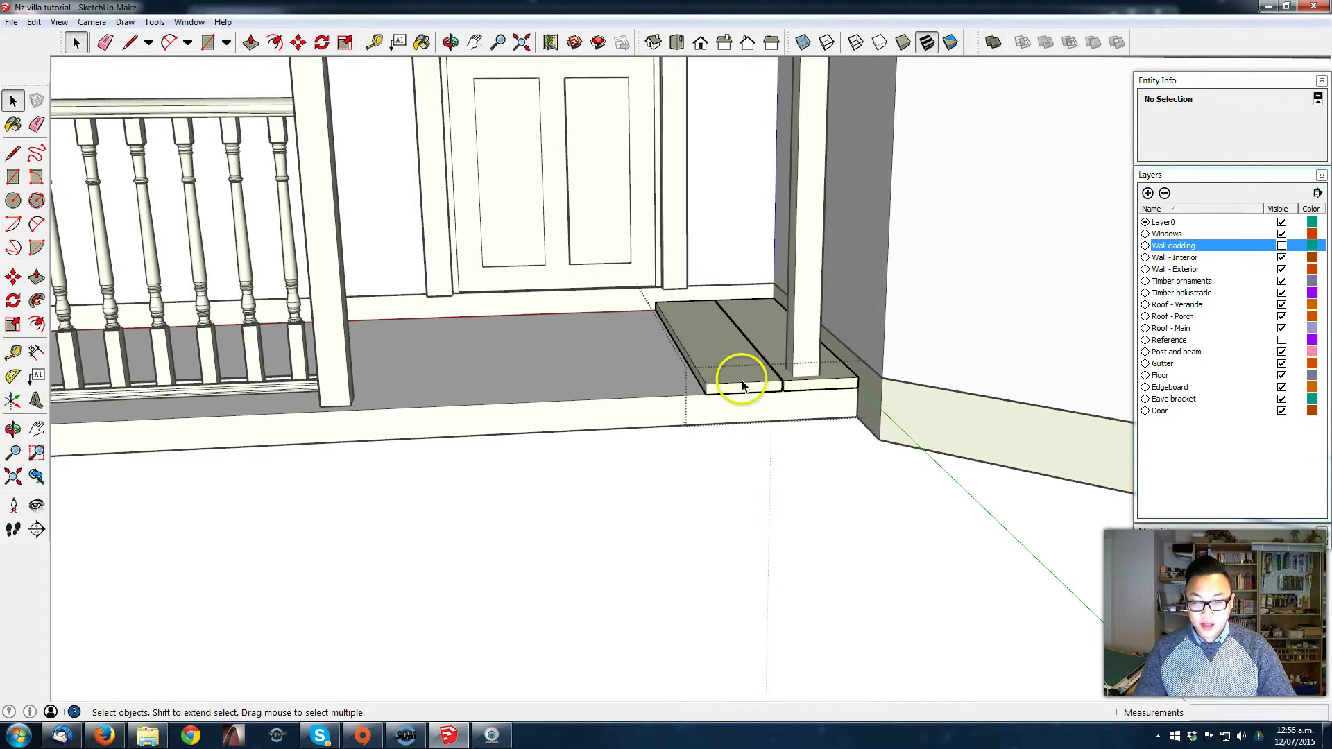
Step: Inside the group, copy the second board 255 mm along the veranda and repeat that copy 20 times
left_click(740, 382)
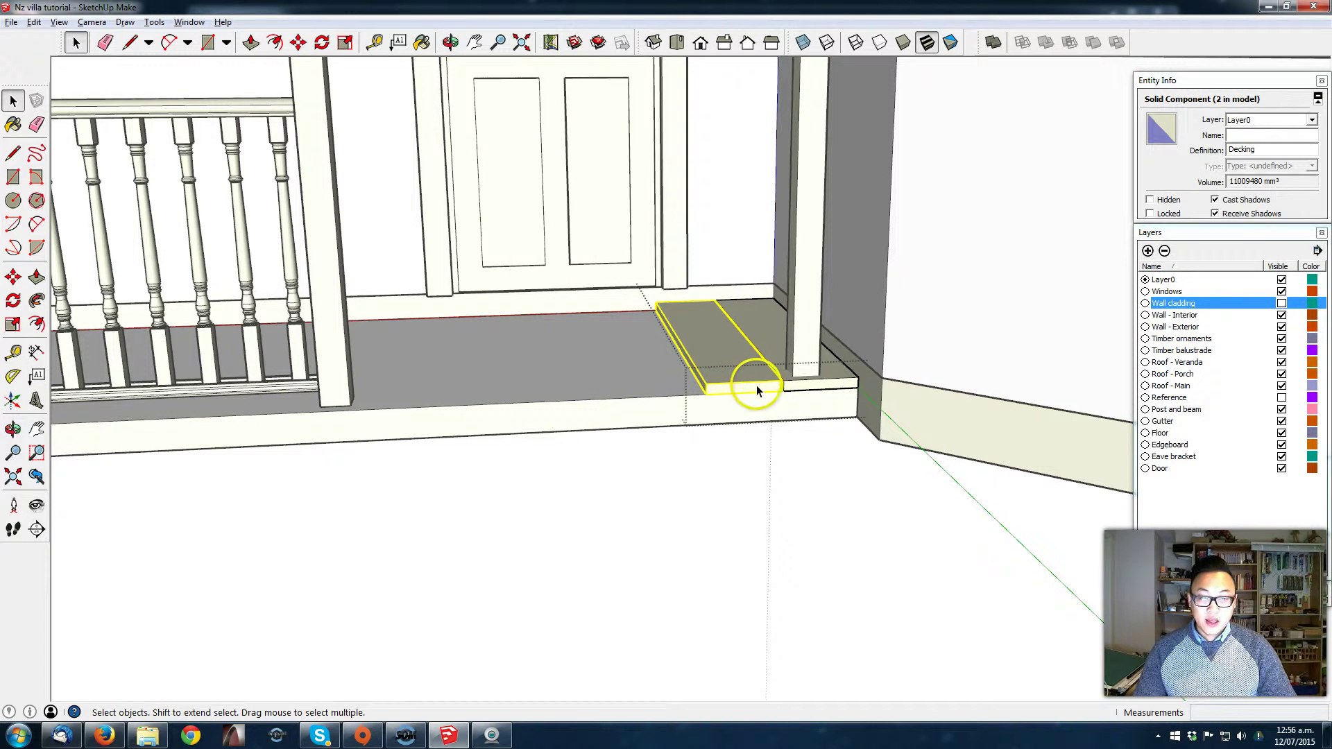
key("m")
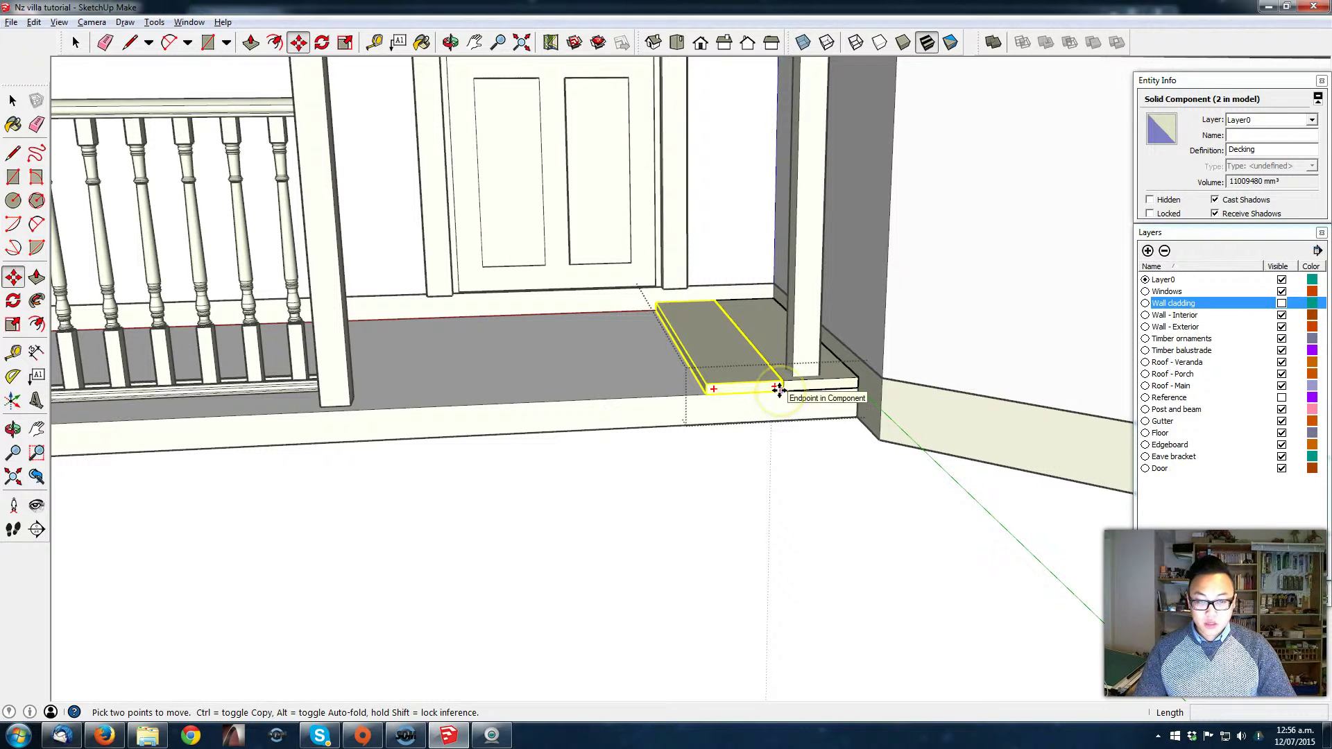
left_click(749, 398)
key("ctrl")
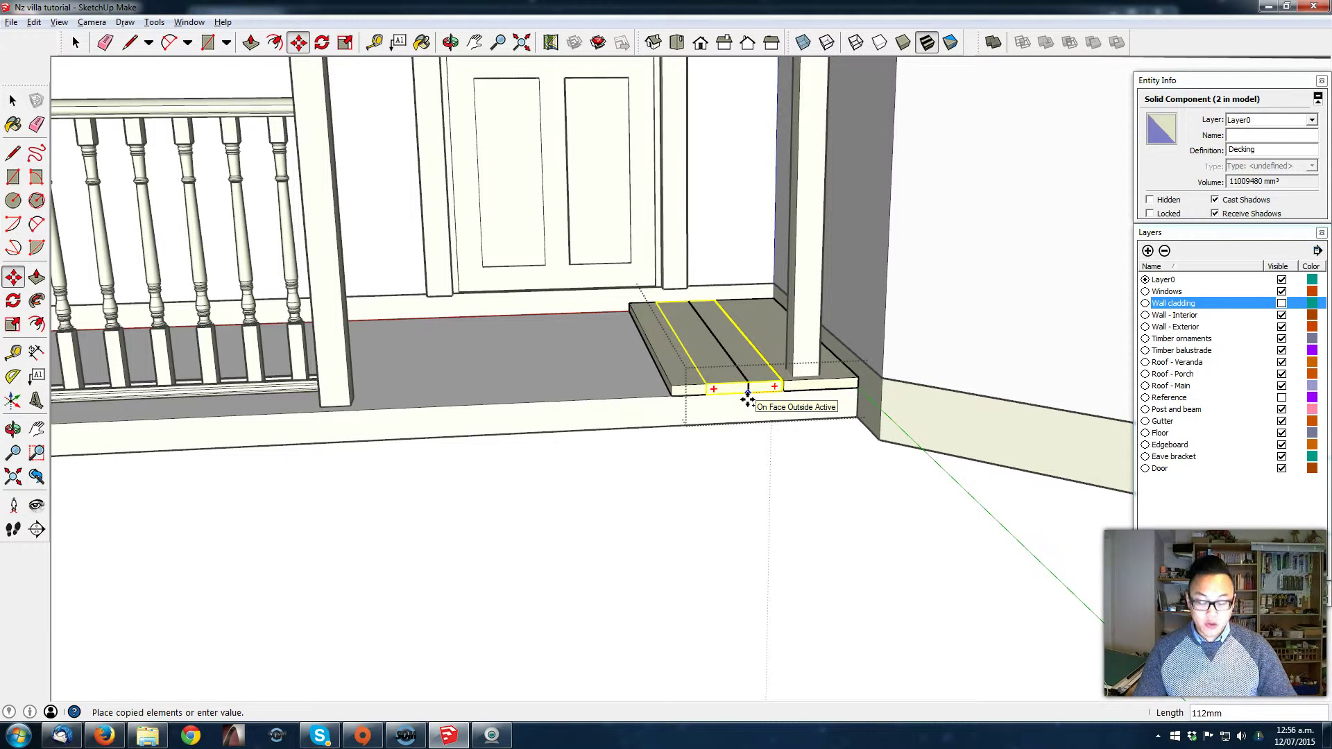
key("Return")
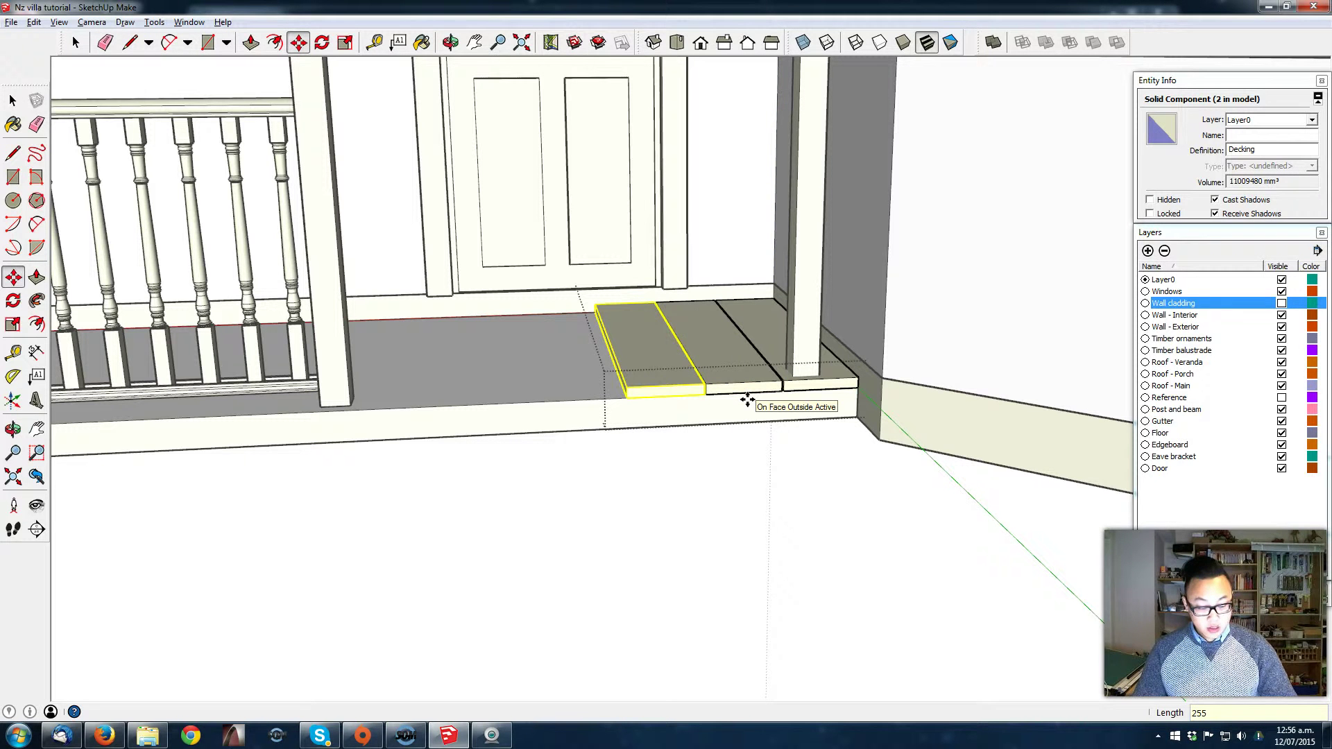
key("Return")
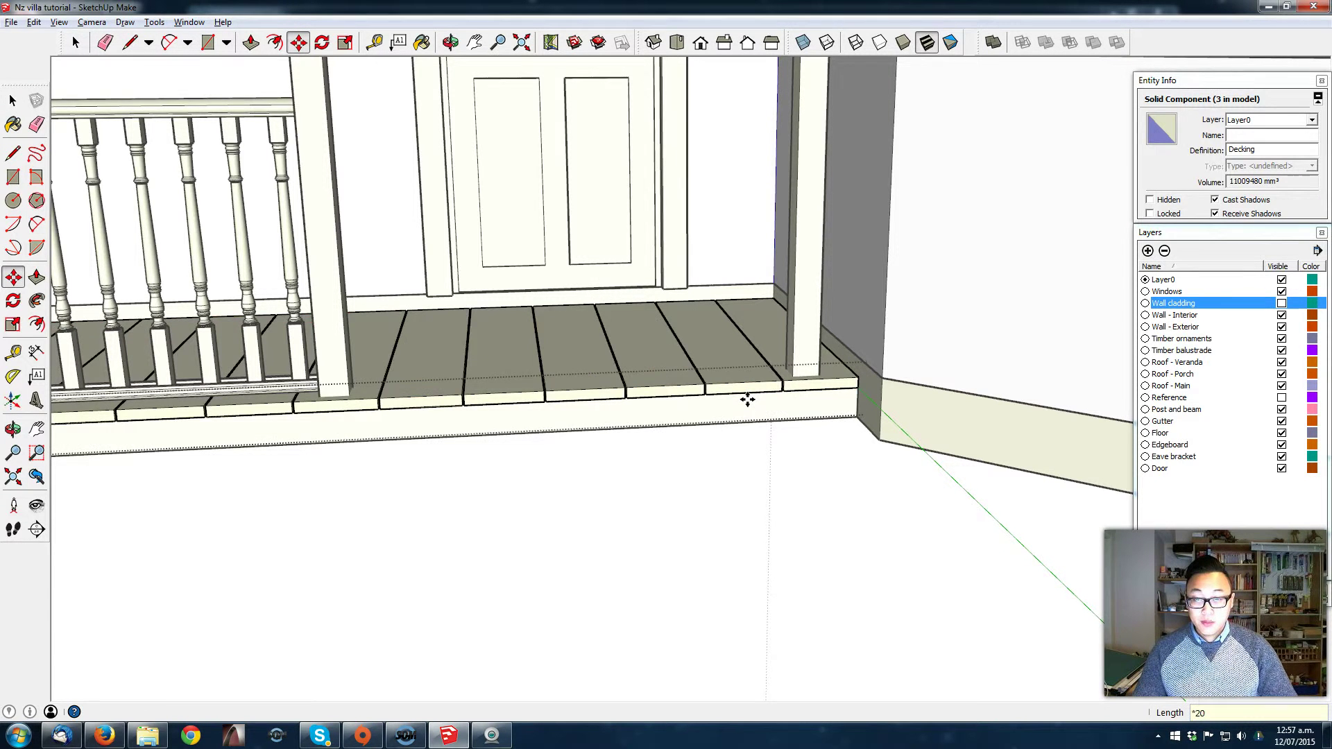
Step: Erase the last decking board that hangs completely beyond the far end of the front veranda
scroll(728, 387, "down", 1)
middle_click_drag(526, 396, 415, 441)
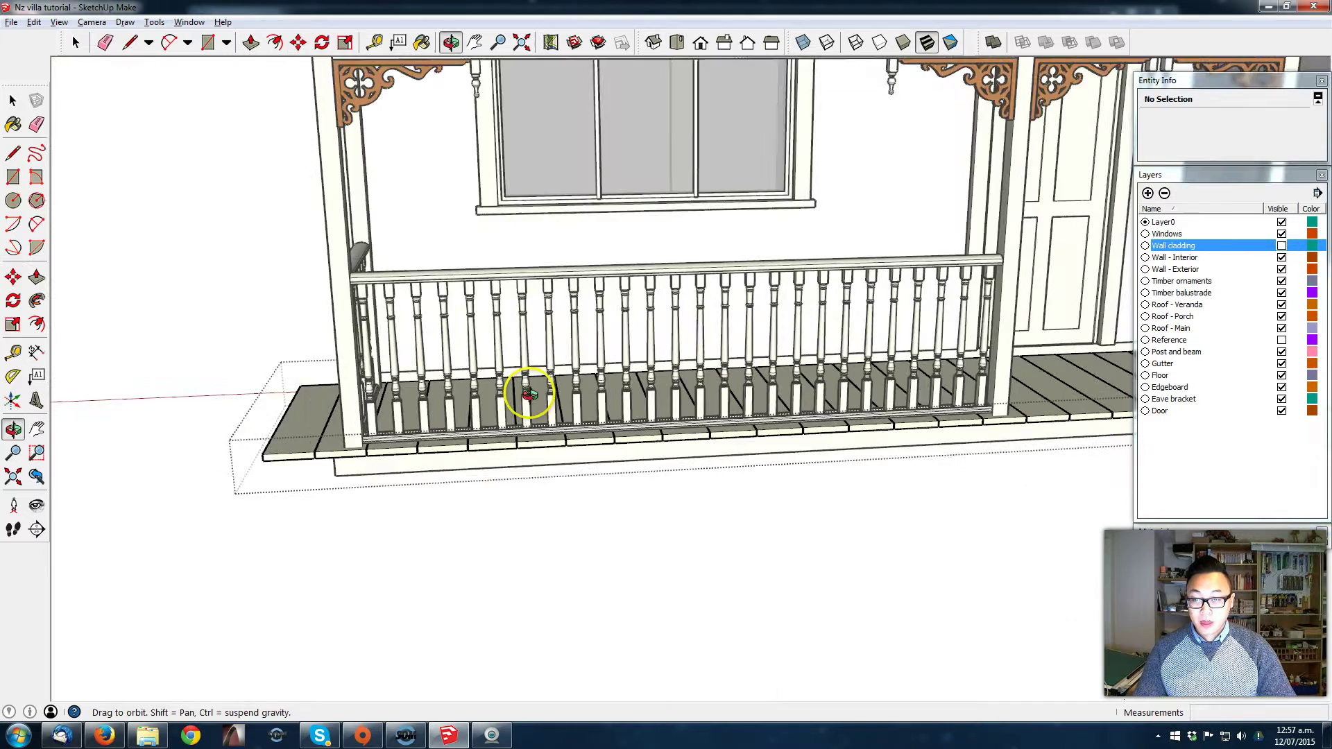
scroll(336, 458, "up", 3)
scroll(347, 437, "up", 1)
key("e")
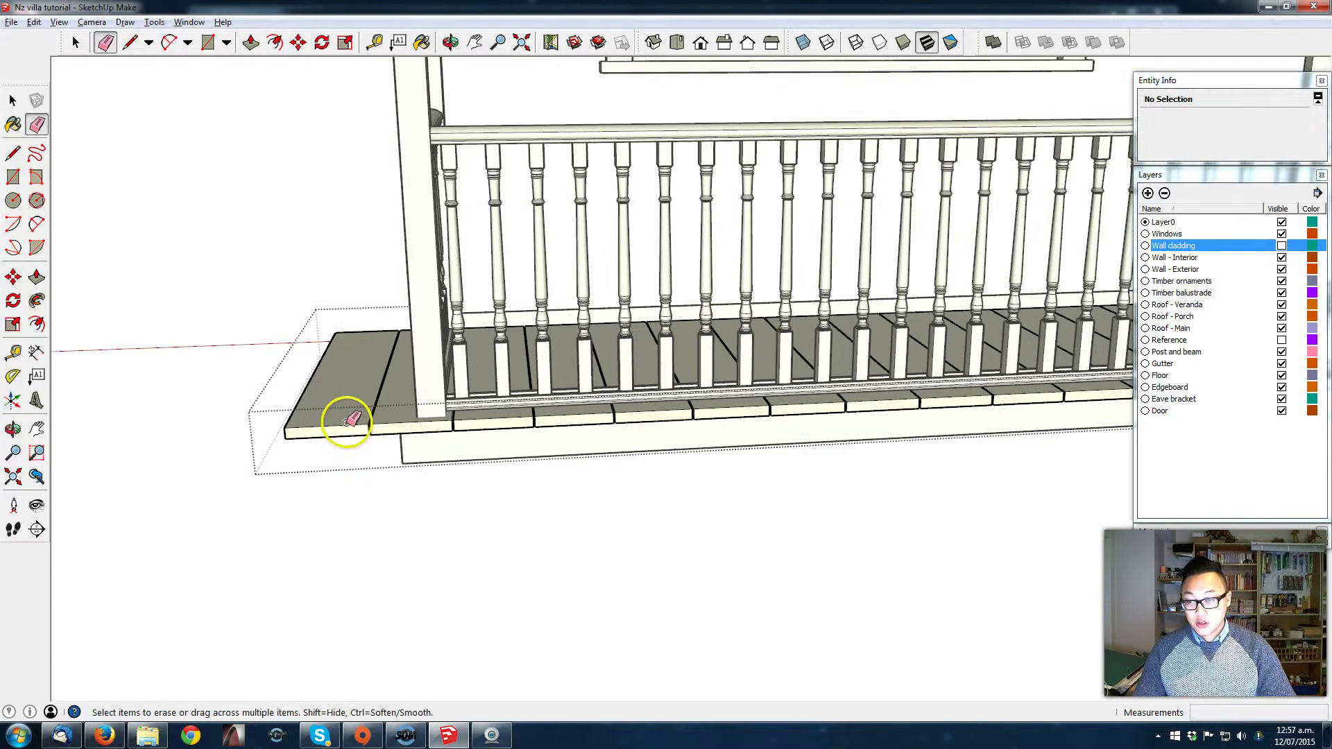
left_click(344, 425)
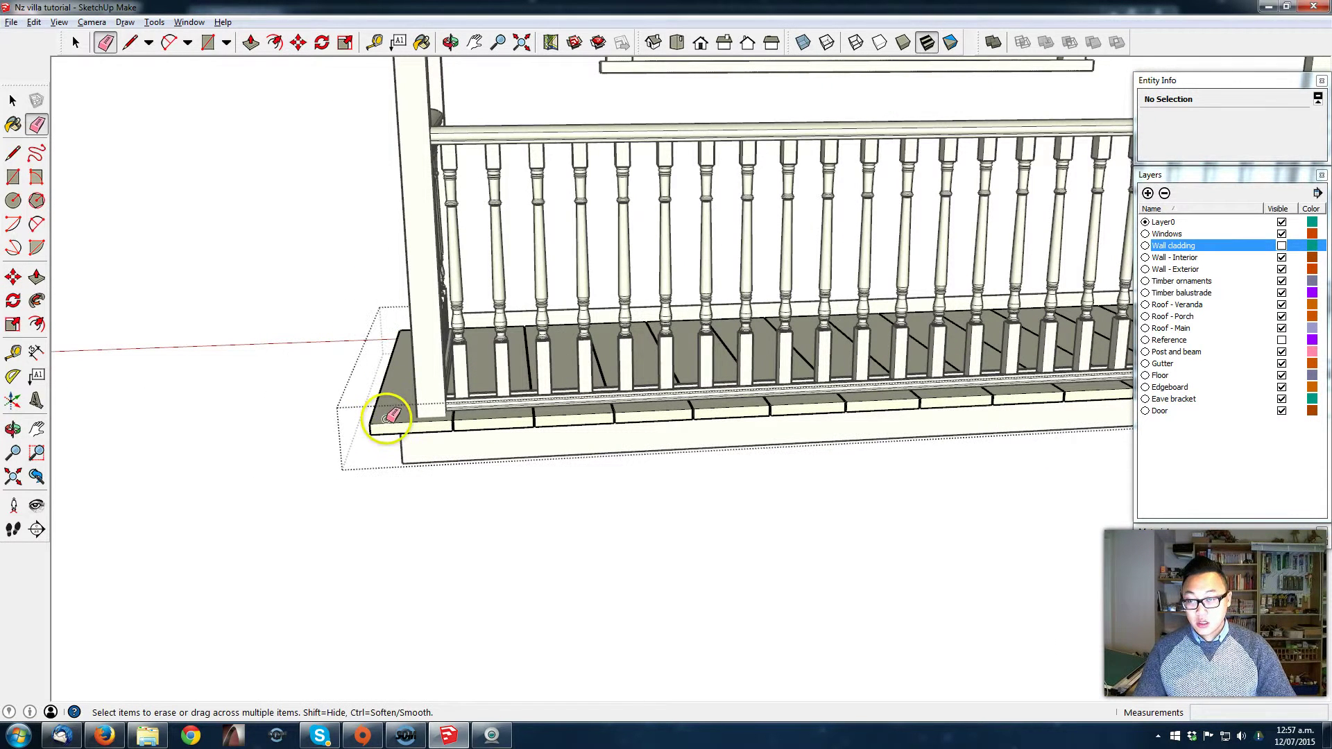
Step: Make the remaining end board unique and push its overhanging side back to the veranda base's edge
key("space")
right_click(384, 417)
left_click(437, 172)
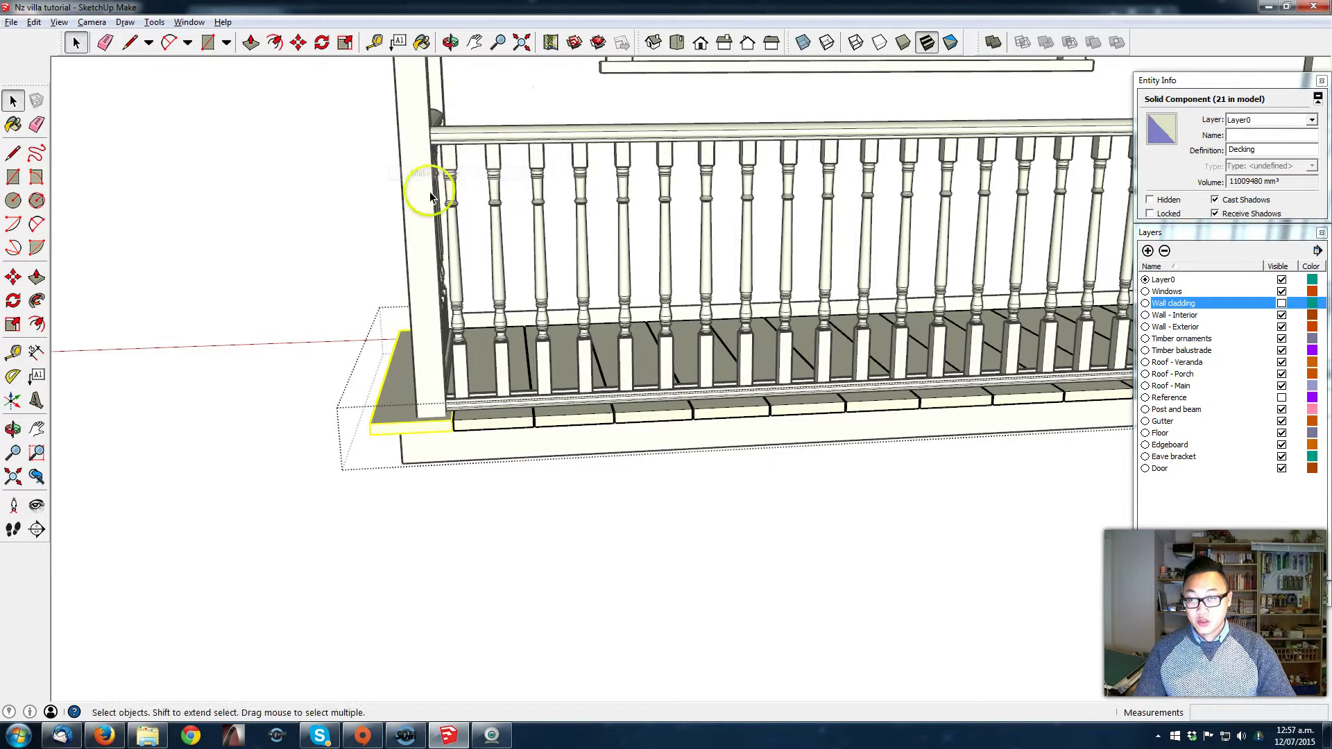
middle_click_drag(430, 191, 398, 443)
scroll(361, 457, "up", 3)
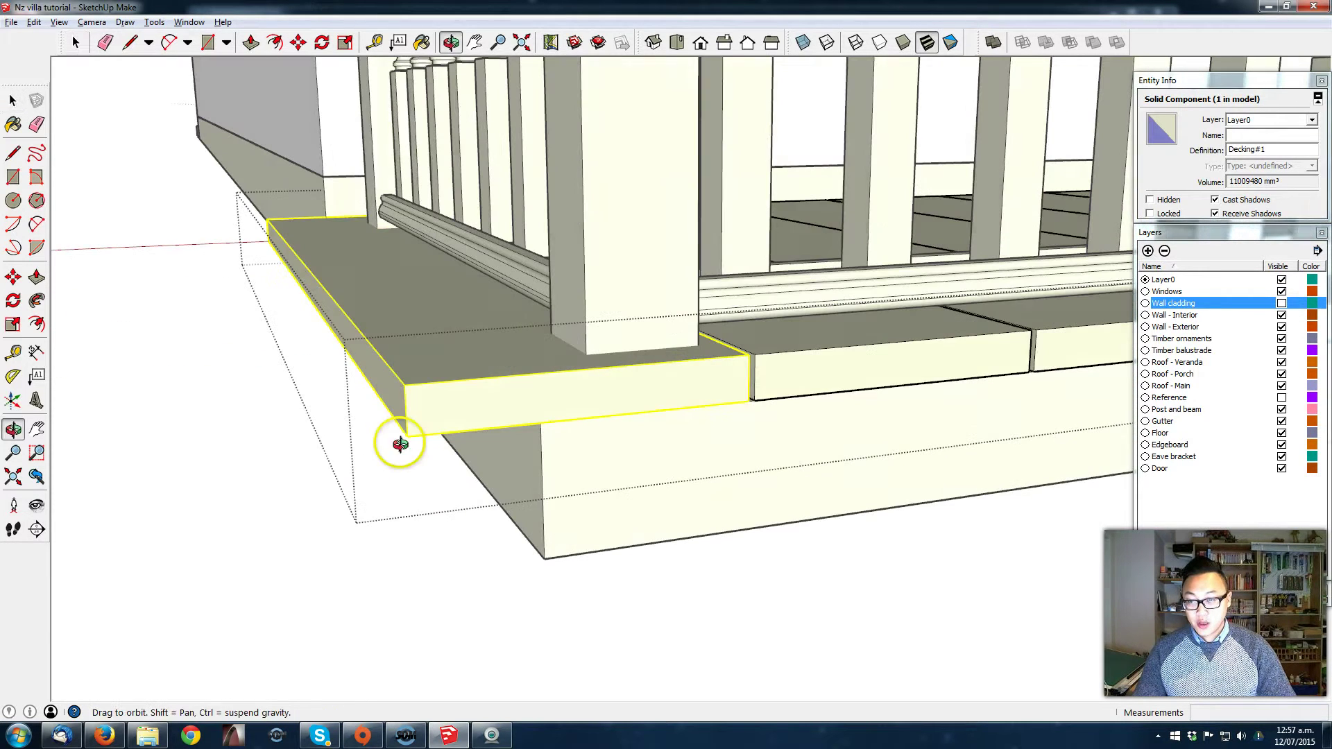
double_click(448, 385)
key("p")
left_click_drag(392, 397, 527, 432)
key("space")
scroll(531, 430, "down", 8)
left_click(582, 421)
middle_click_drag(582, 421, 788, 448)
Step: Copy one full Decking board out of the front group and paste it at the rear veranda's outer corner
left_click(788, 511)
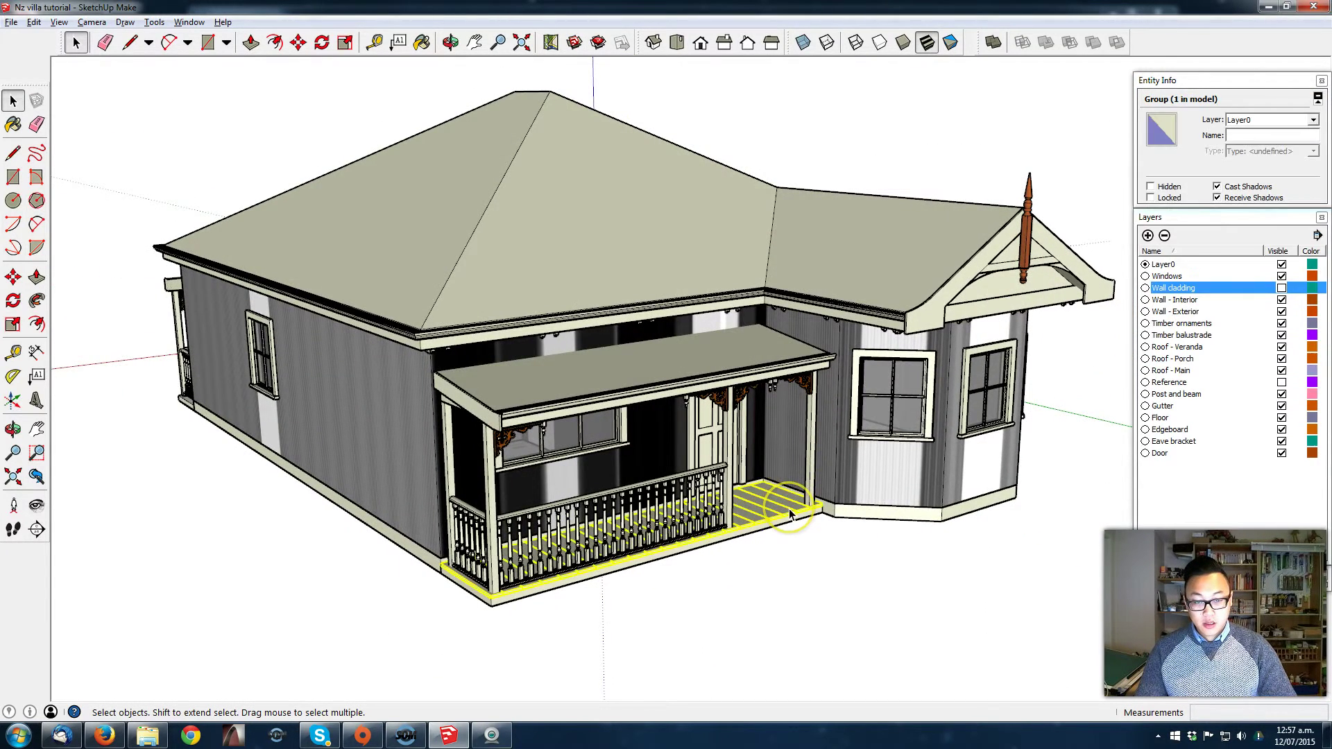
double_click(787, 512)
left_click(783, 510)
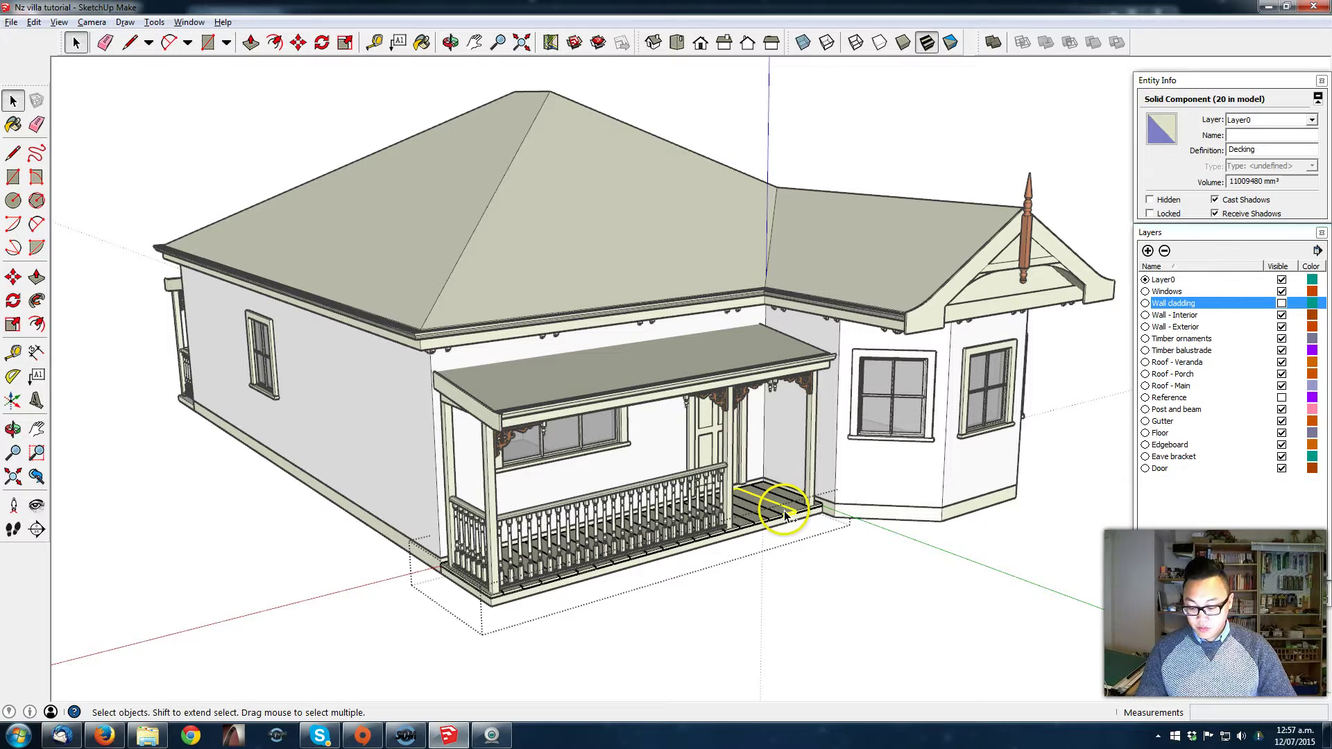
left_click(422, 524)
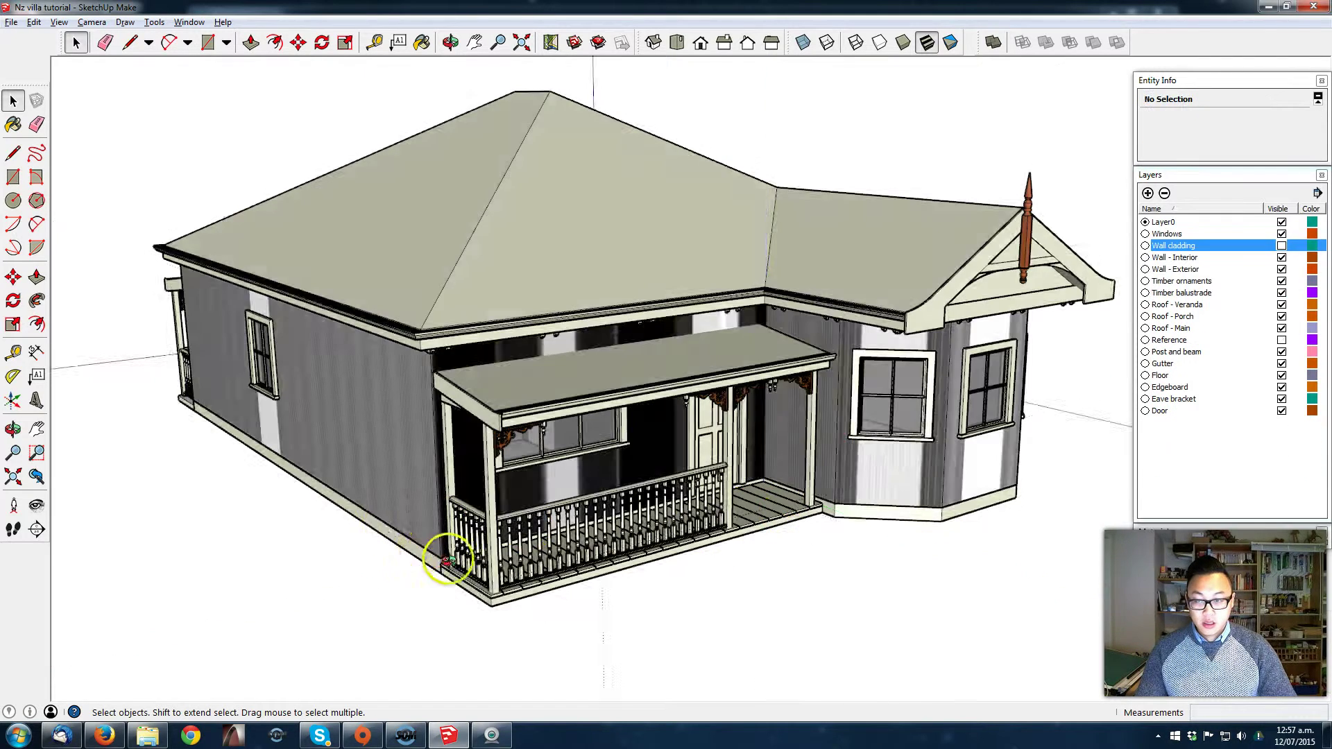
middle_click_drag(446, 550, 717, 372)
scroll(969, 595, "down", 5)
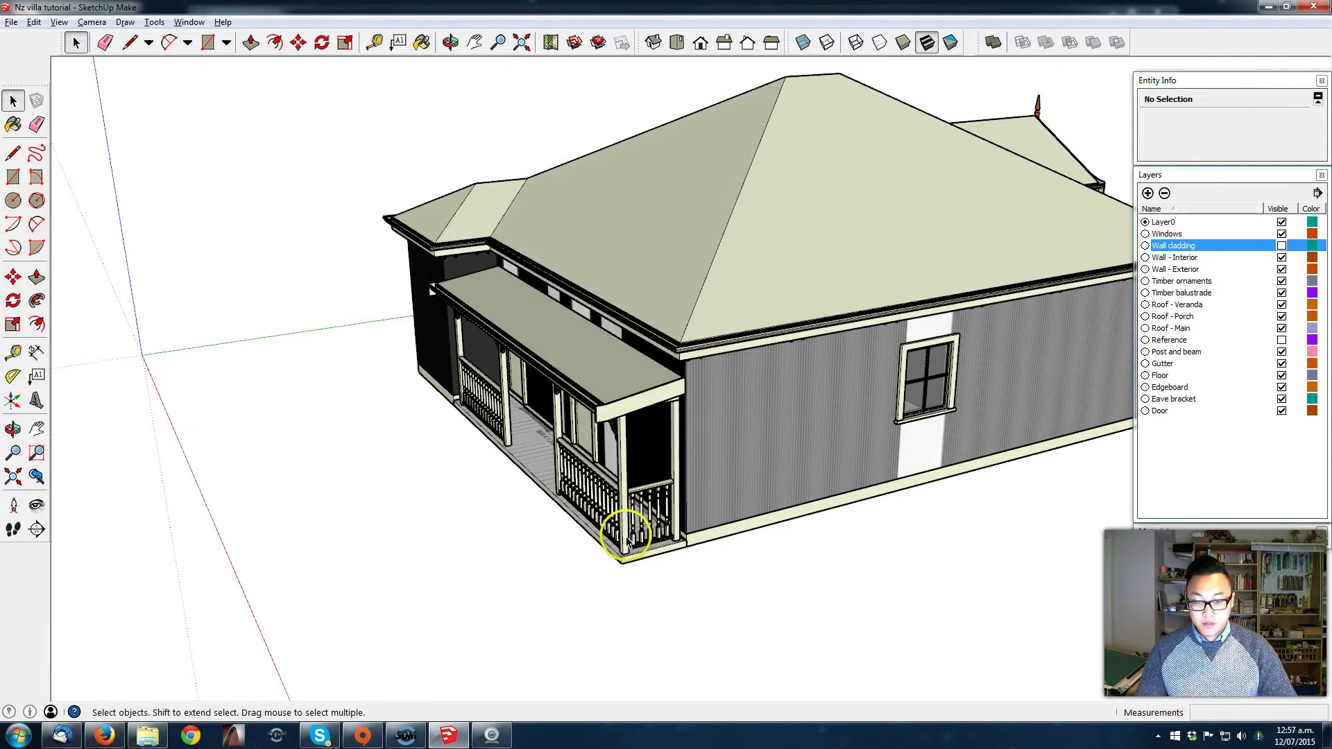
scroll(632, 545, "up", 5)
key("ctrl+v")
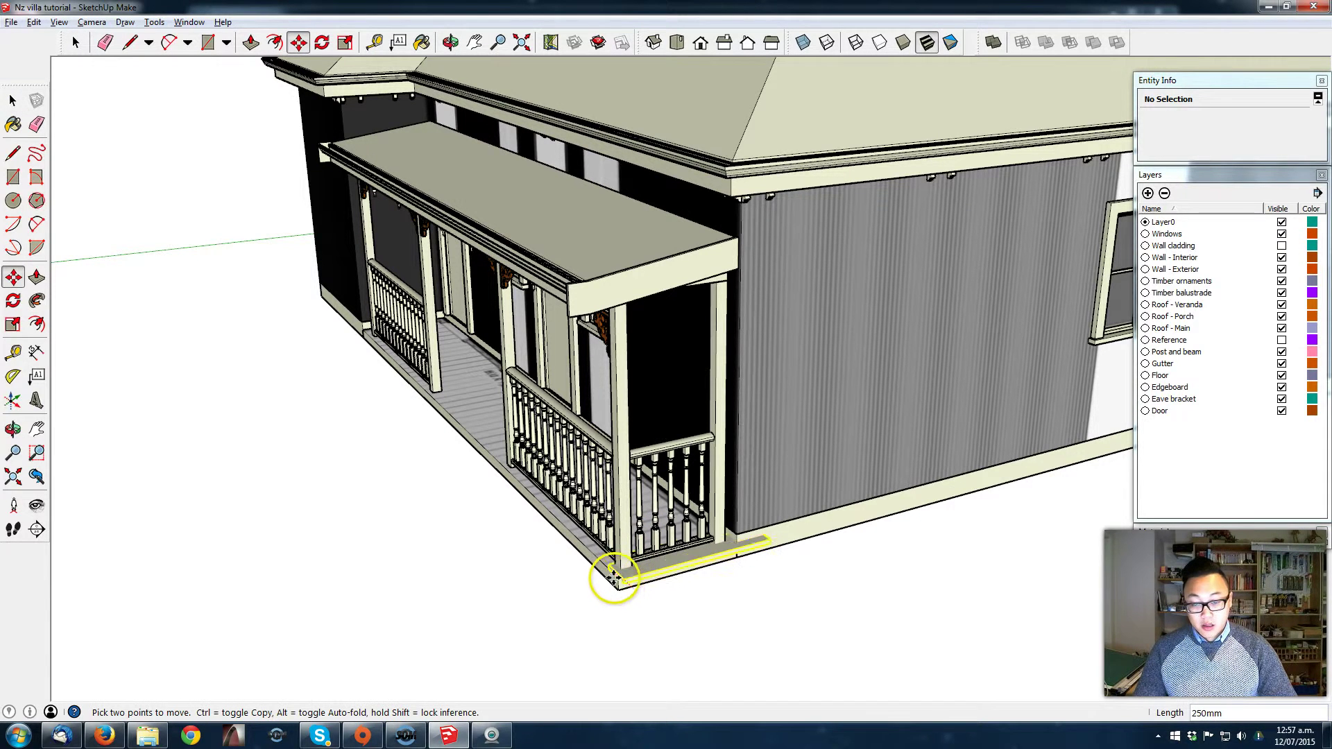
left_click(614, 577)
scroll(639, 574, "up", 3)
middle_click_drag(640, 574, 646, 550)
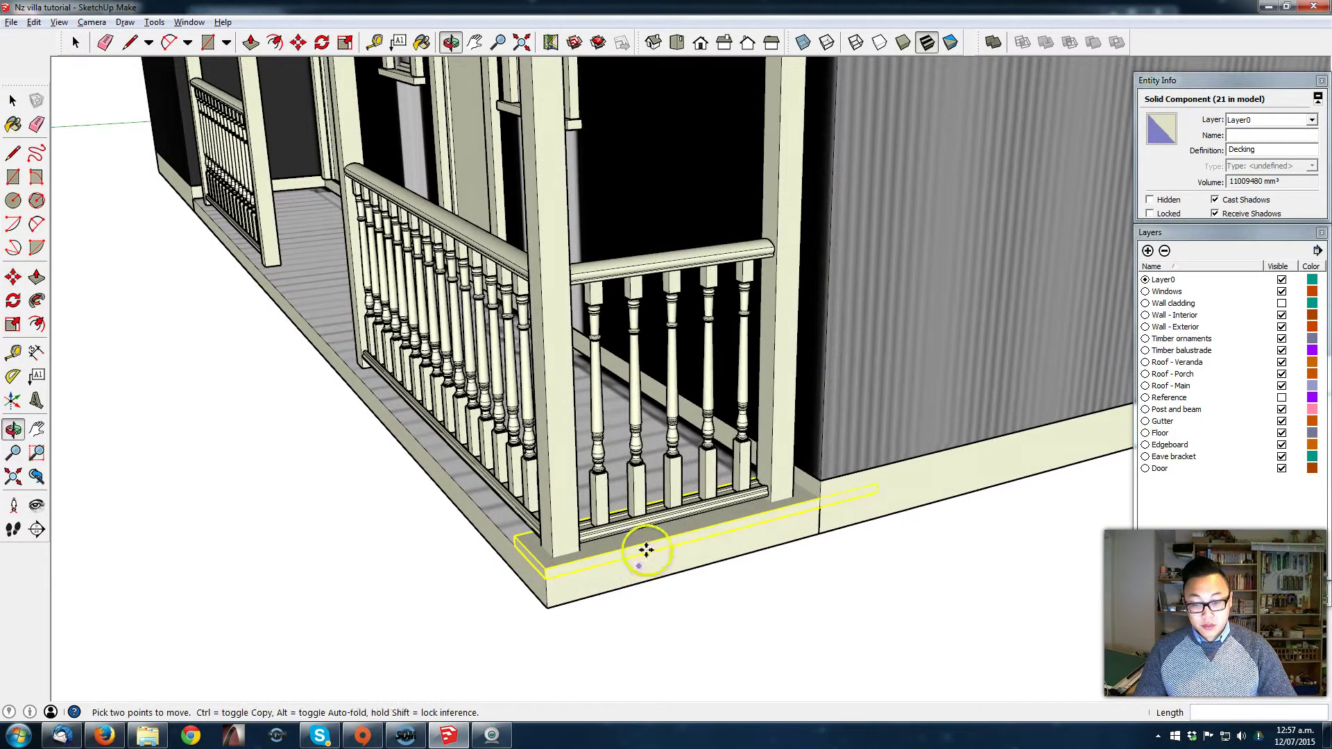
Step: Make the pasted board unique and move its inner end back to the house wall's corner to shorten it
key("space")
right_click(646, 538)
left_click(726, 297)
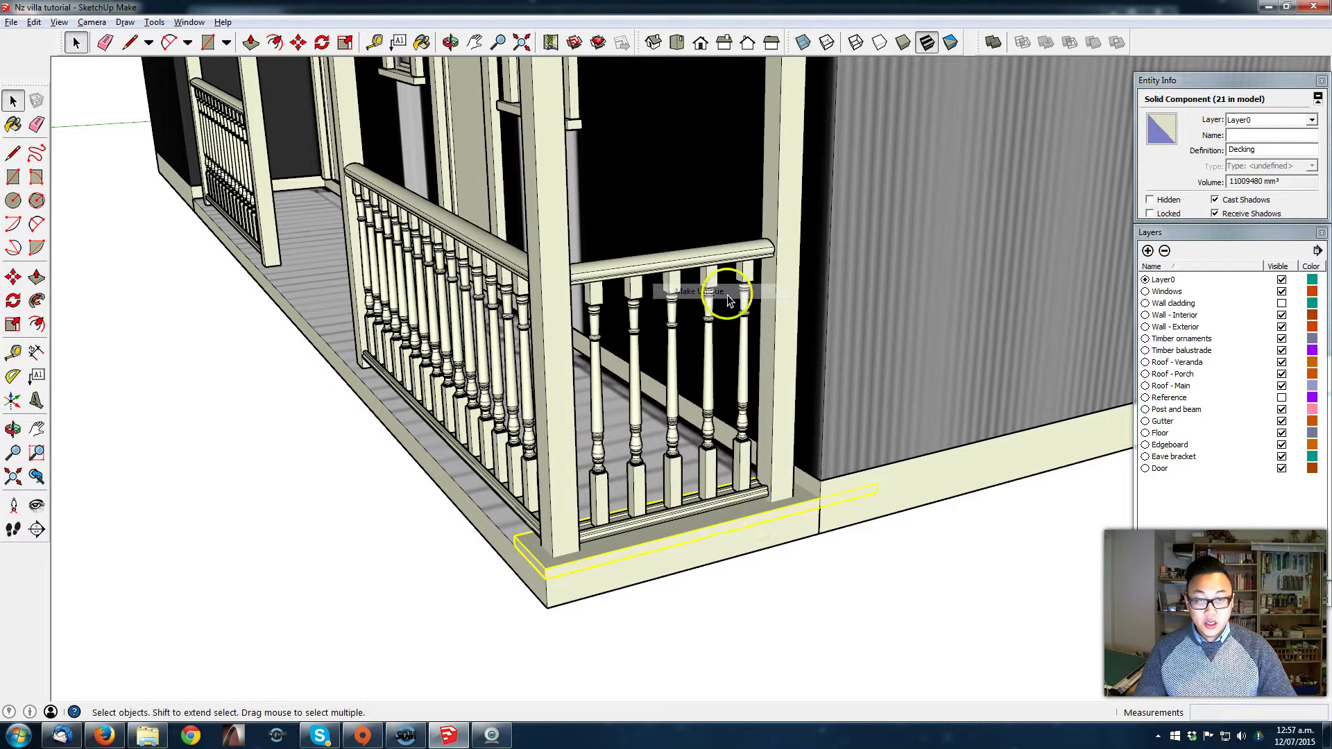
double_click(746, 532)
left_click_drag(771, 376, 1039, 606)
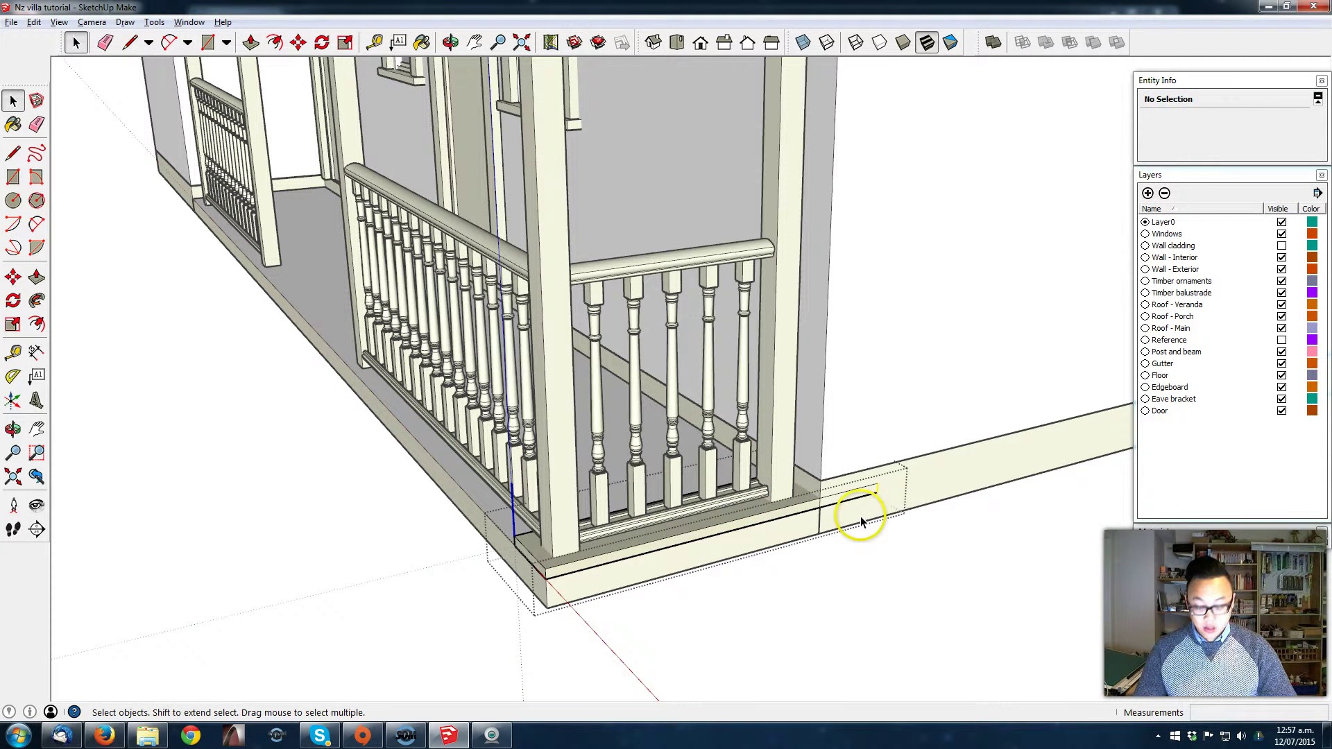
double_click(860, 520)
key("m")
left_click(873, 492)
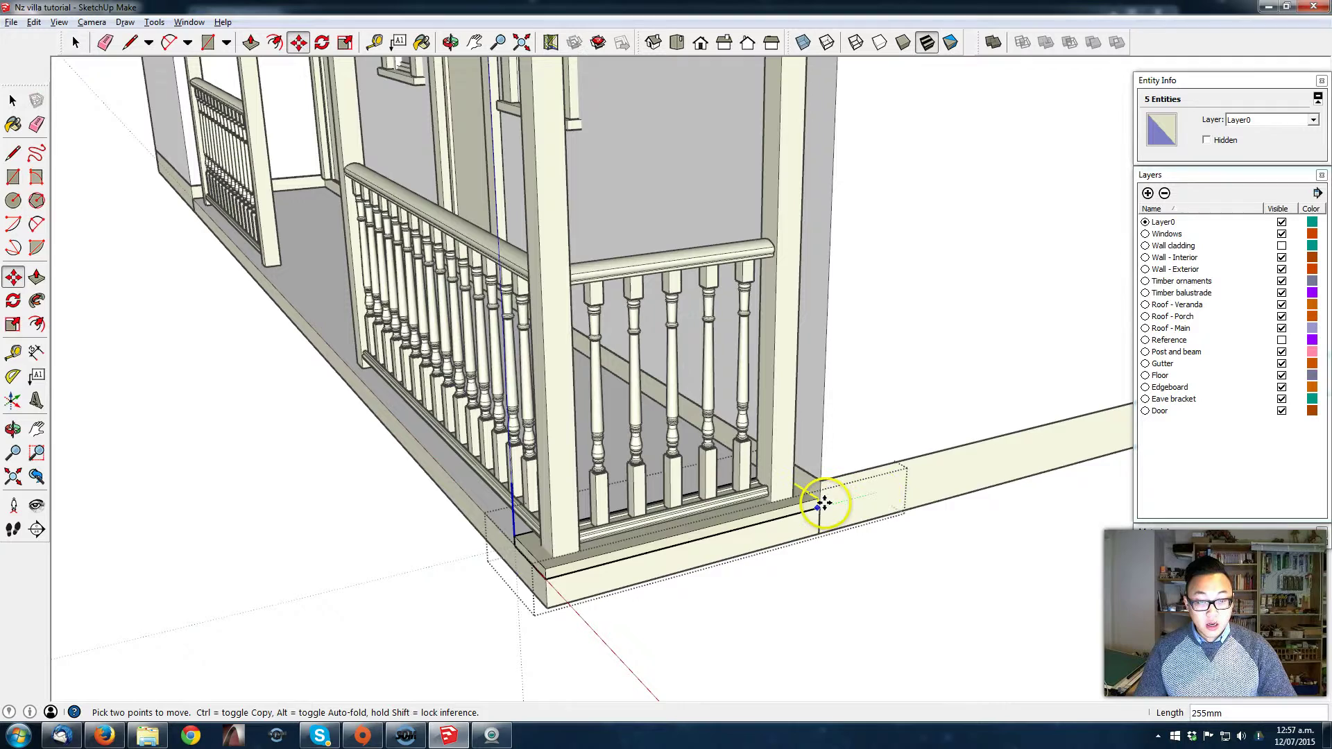
left_click(824, 503)
Step: Copy the shortened board beside the original along the rear veranda's front edge
middle_click_drag(687, 545, 947, 494)
key("space")
left_click(812, 565)
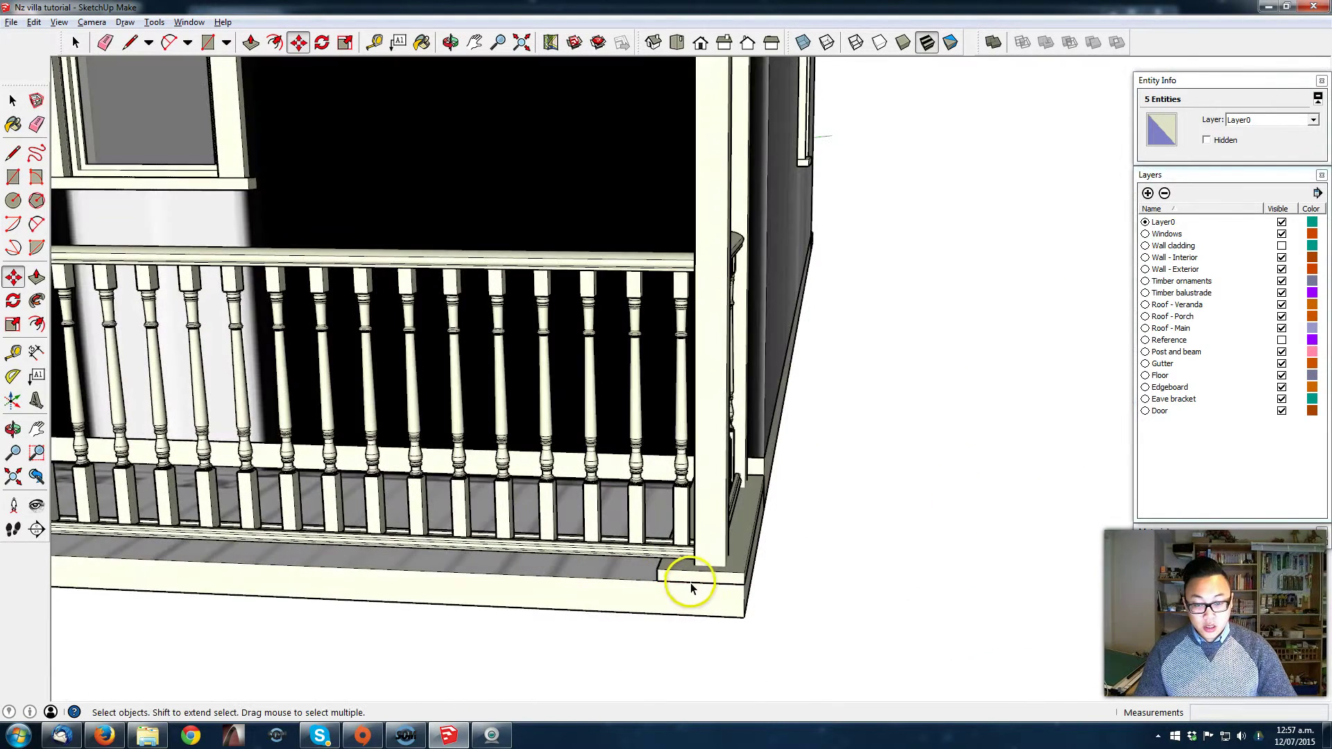
key("space")
left_click(689, 581)
right_click(690, 581)
key("Escape")
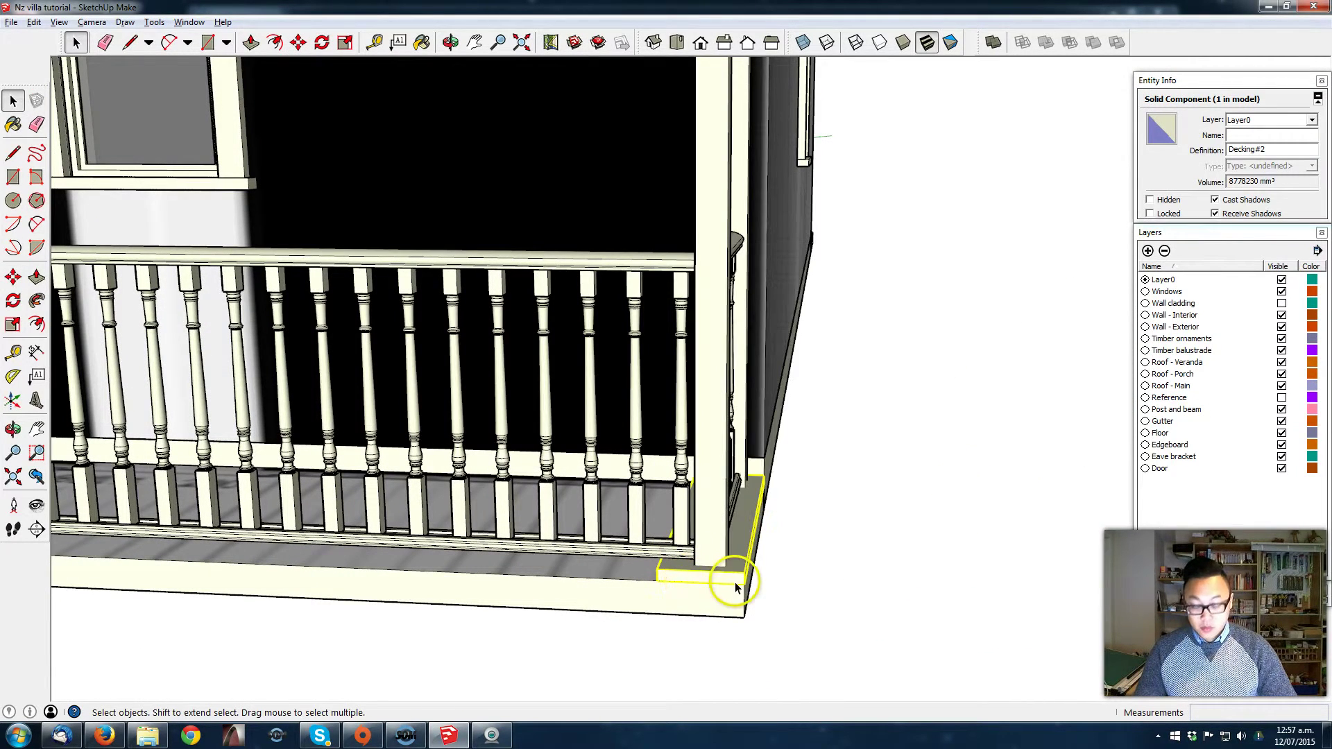
key("m")
left_click(741, 583)
key("ctrl")
left_click(657, 581)
Step: Group the two shortened boards on the rear veranda
key("space")
left_click(690, 576, "shift")
right_click(689, 575)
left_click(763, 435)
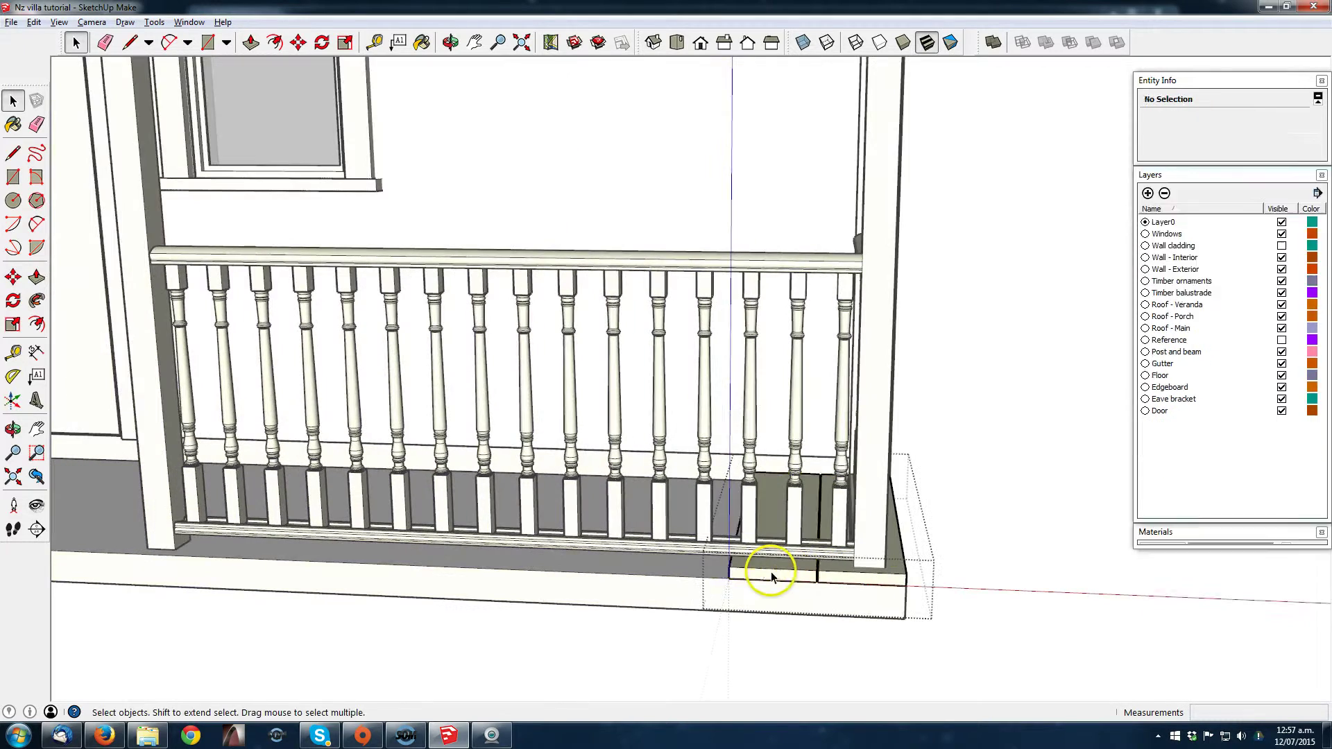
Step: Inside the group, copy the inner board 255 mm along and repeat it over the rear veranda's full length
left_click(771, 577)
key("m")
key("ctrl")
left_click(768, 563)
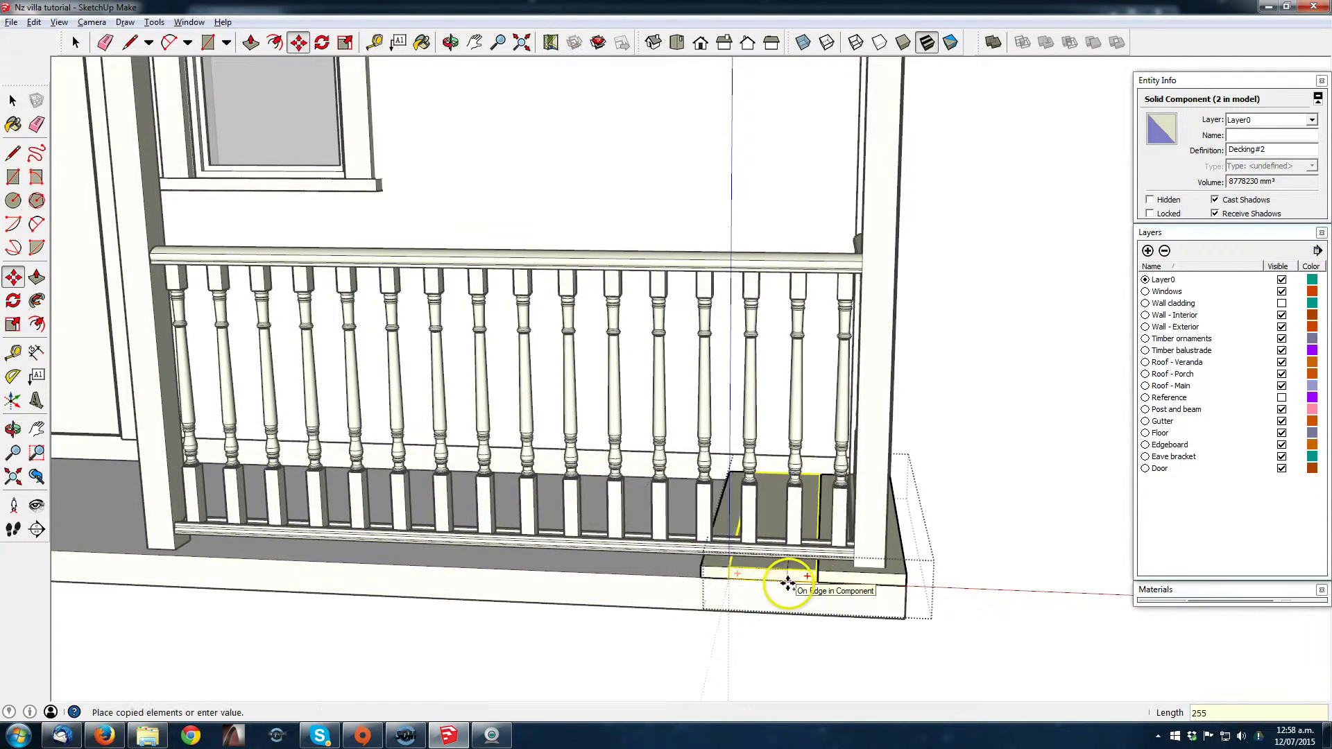
left_click(728, 544)
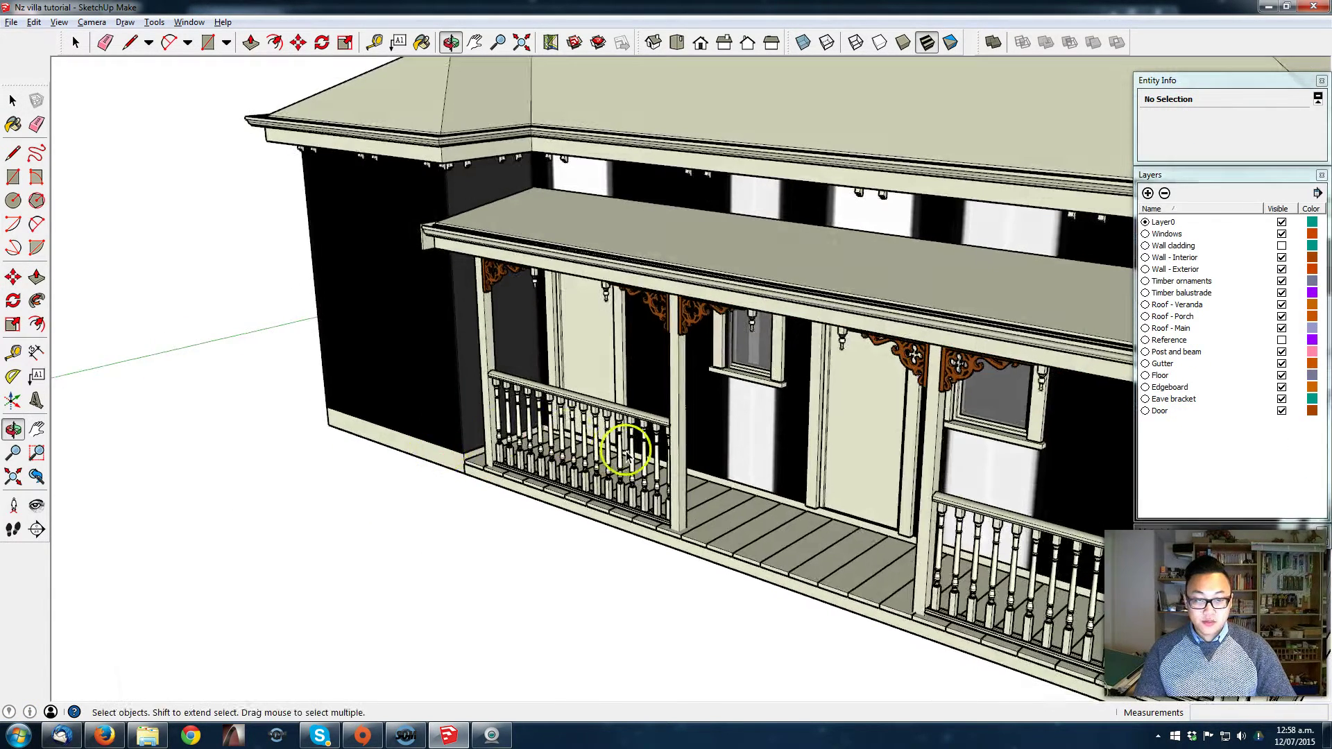
Step: Create a new layer named Decking
middle_click_drag(624, 446, 434, 415)
middle_click_drag(826, 446, 1019, 491)
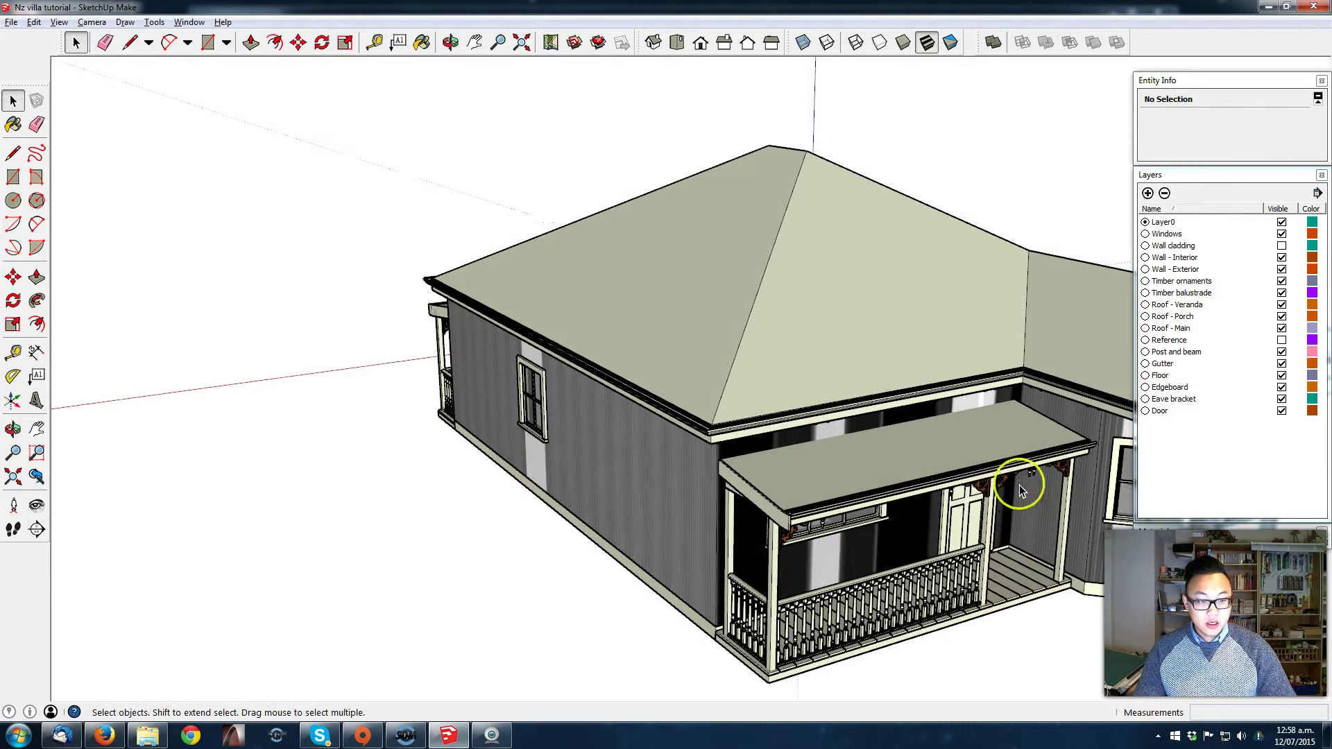
left_click(1146, 194)
type("D")
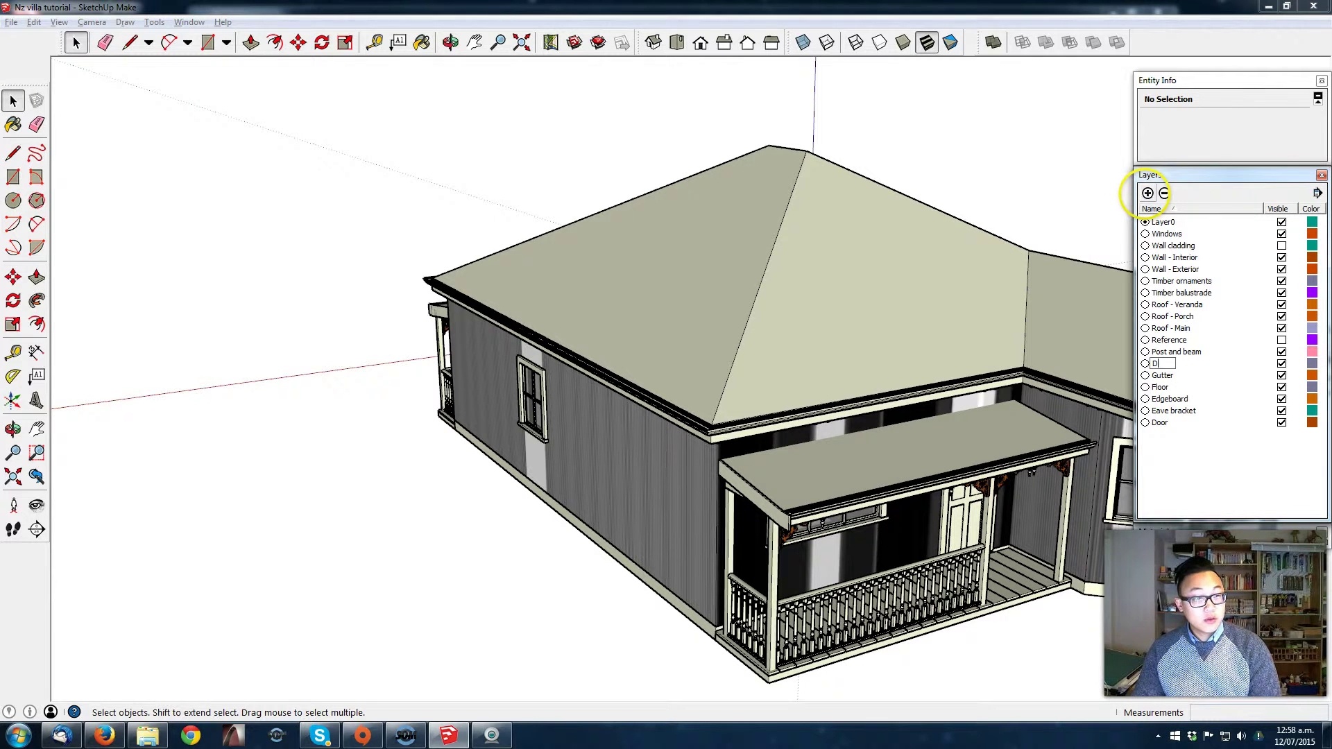
type("ecking")
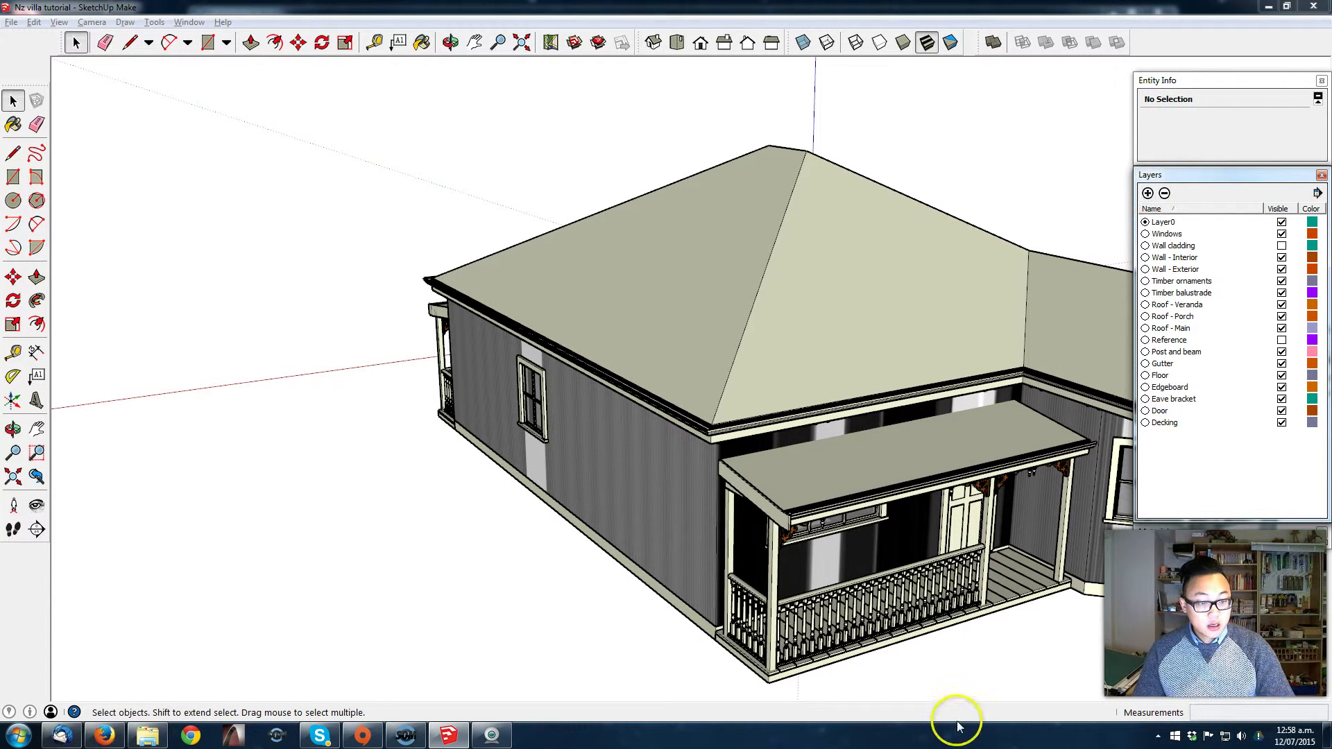
key("Return")
Step: Assign both veranda decking groups to the Decking layer
middle_click_drag(304, 481, 1041, 485)
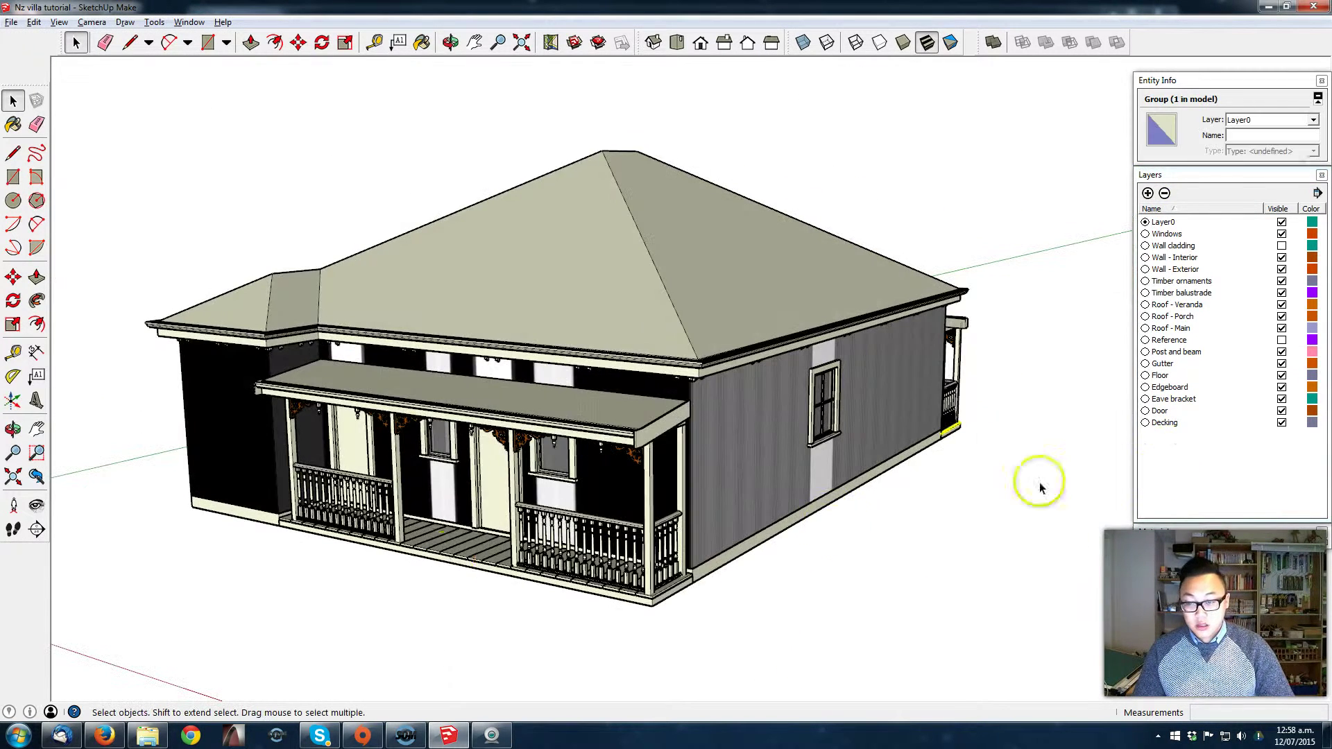
left_click(459, 547, "shift")
left_click(1272, 119)
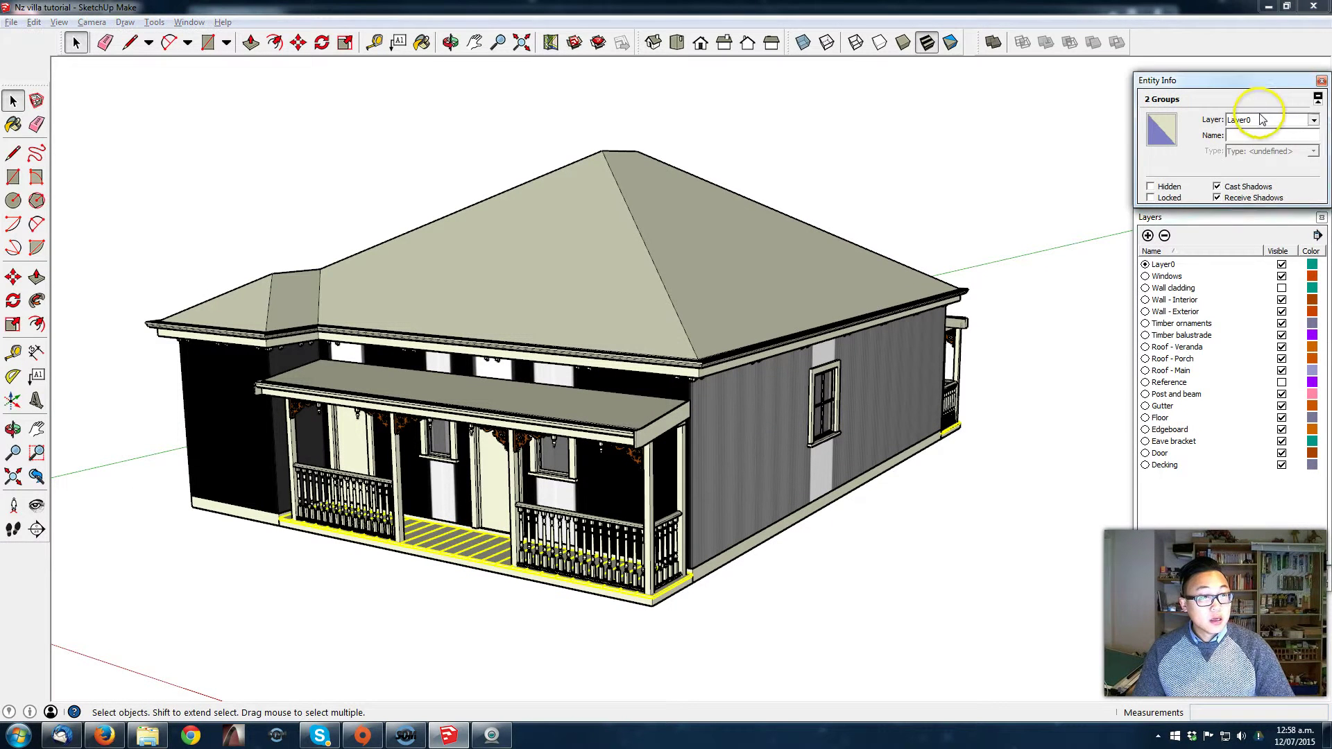
left_click(1238, 142)
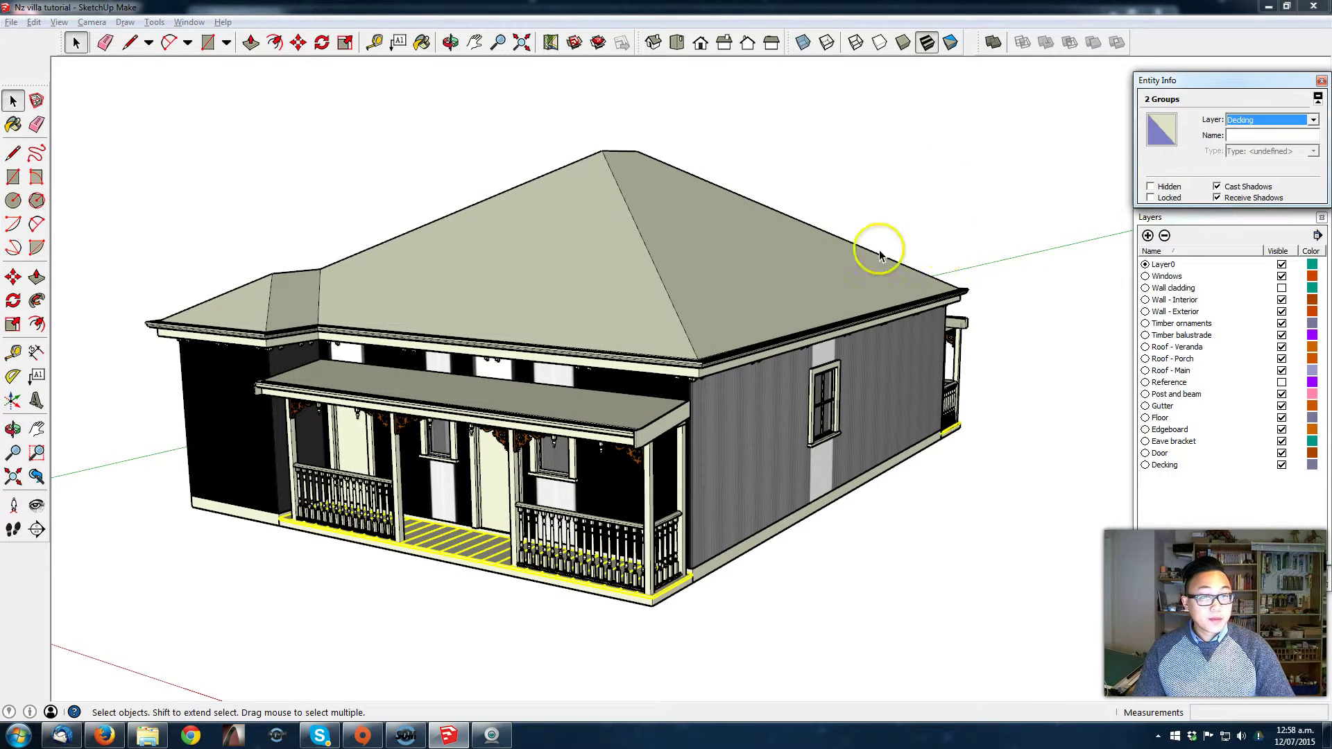
Step: Make the Wall cladding layer visible again
middle_click_drag(926, 209, 591, 222)
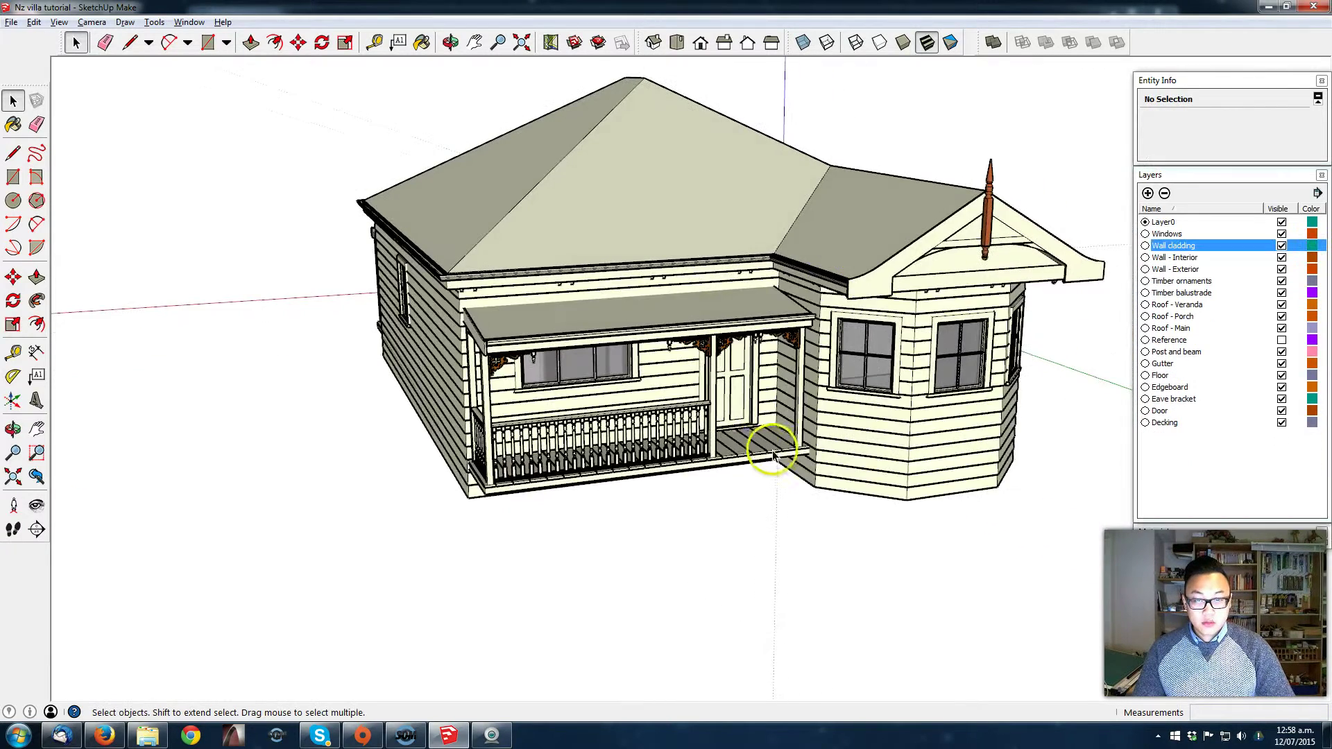
middle_click_drag(704, 462, 767, 467)
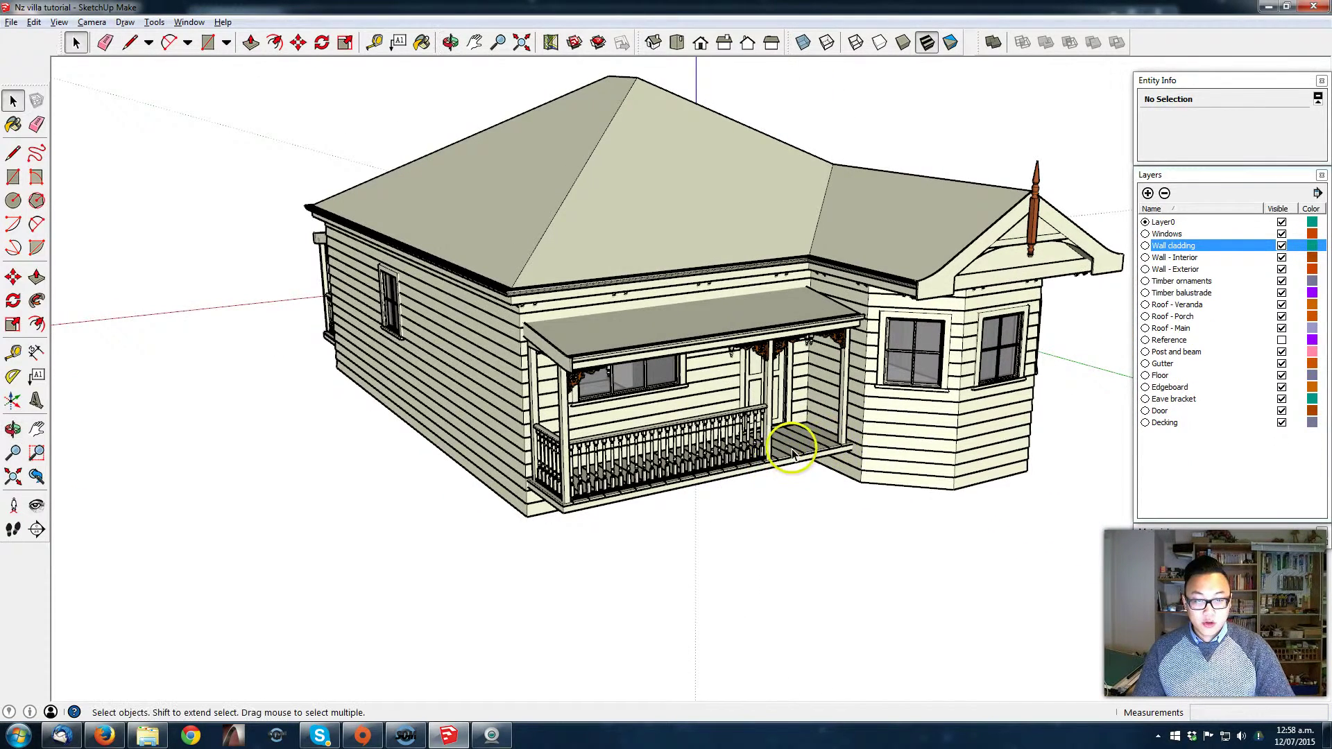
middle_click_drag(858, 440, 677, 458)
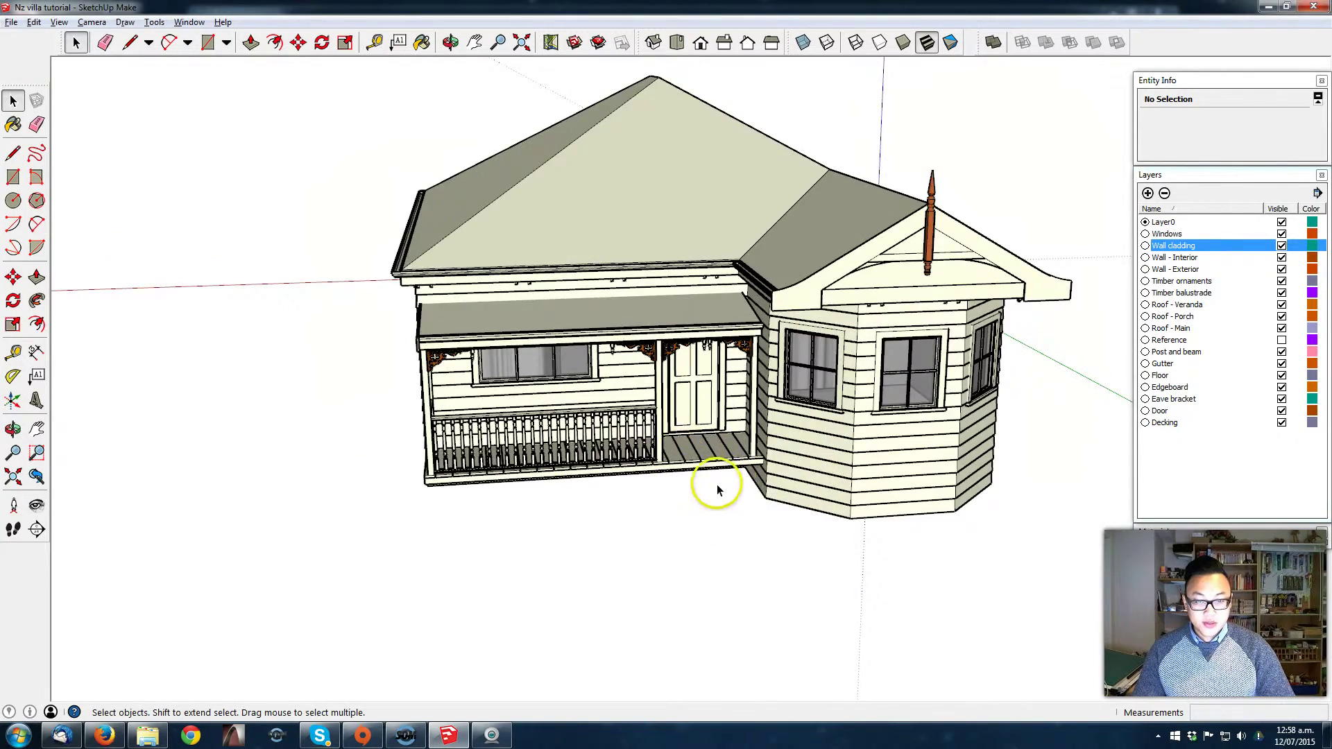
Step: Draw a vertical rectangle 1200 mm wide and 600 mm deep, hanging from the front veranda's deck edge before the entrance door
scroll(717, 484, "up", 5)
middle_click_drag(788, 466, 625, 464)
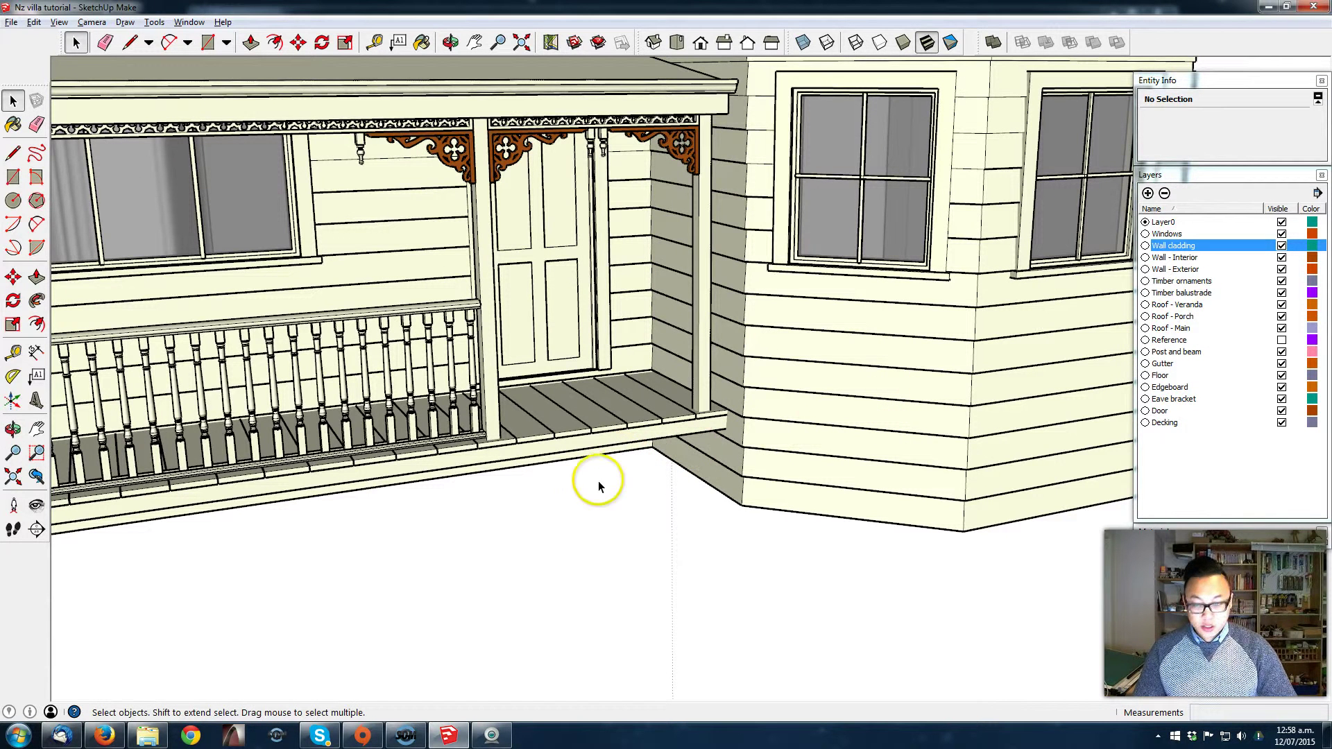
key("l")
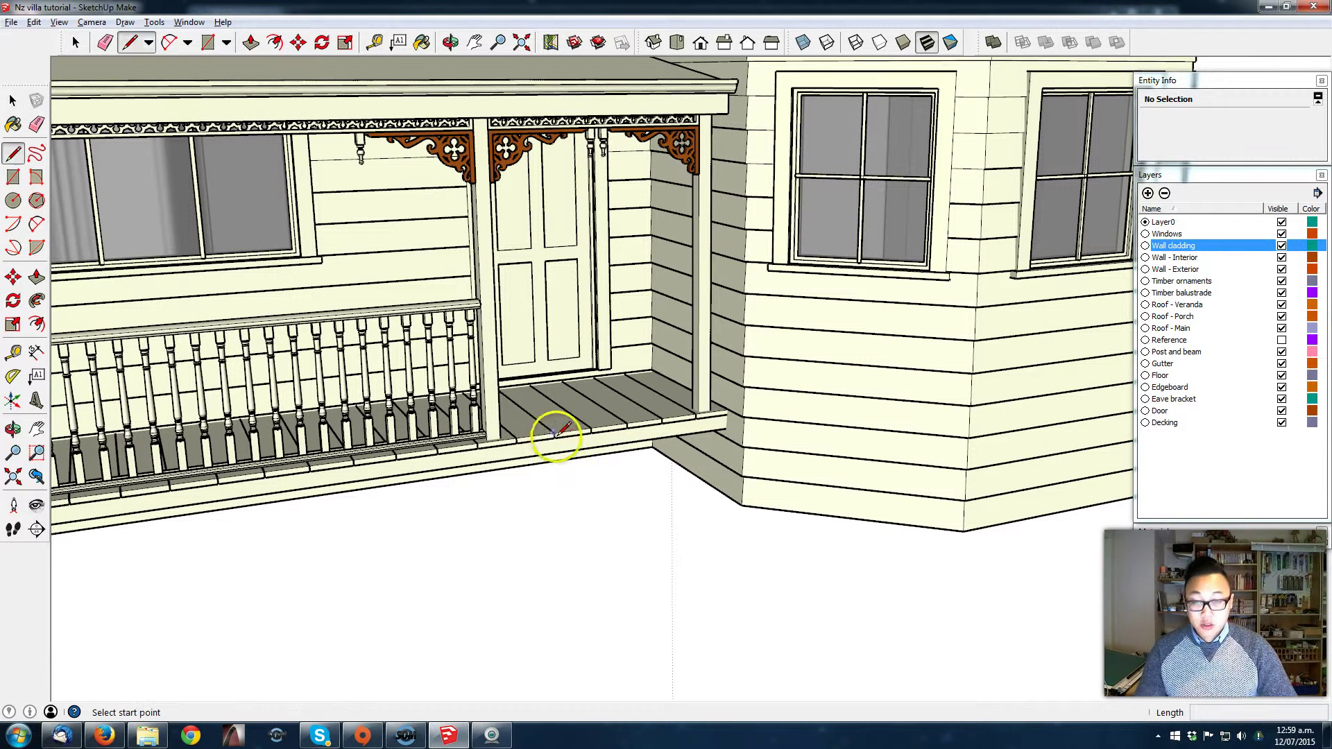
left_click(516, 437)
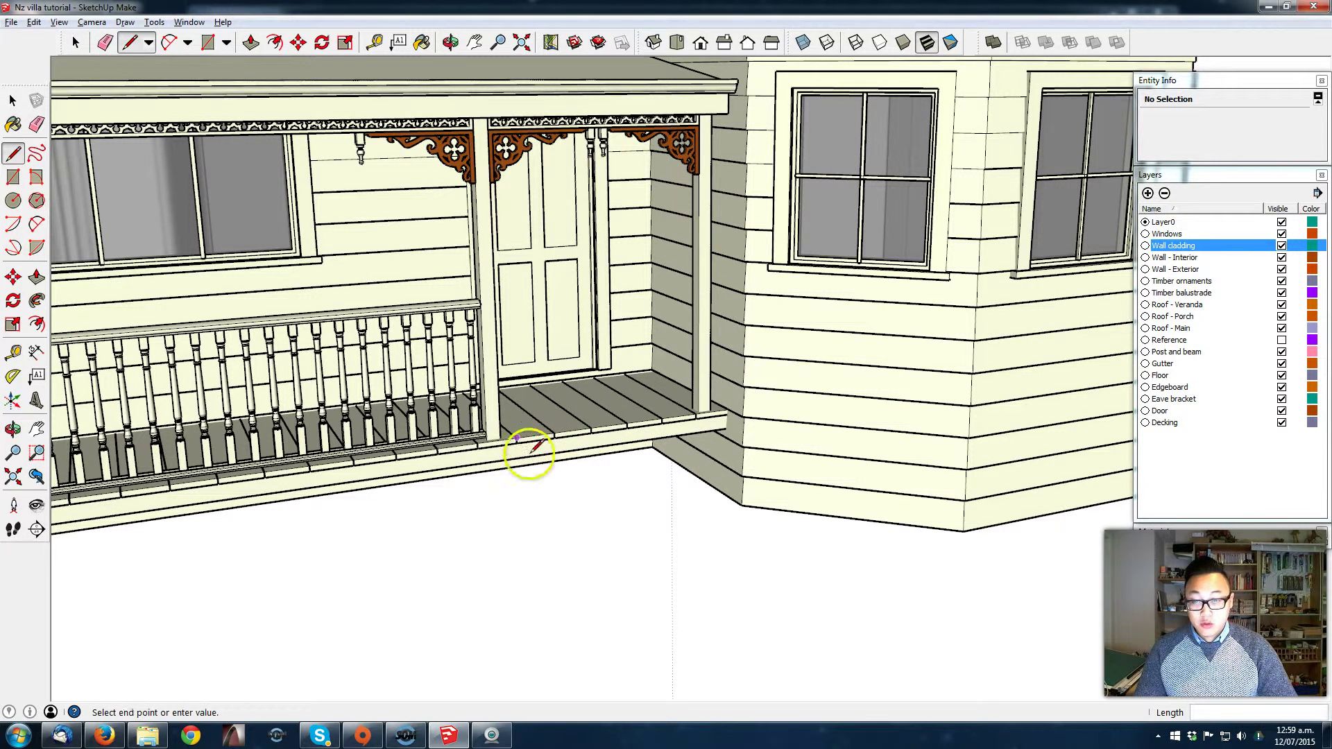
left_click(520, 546)
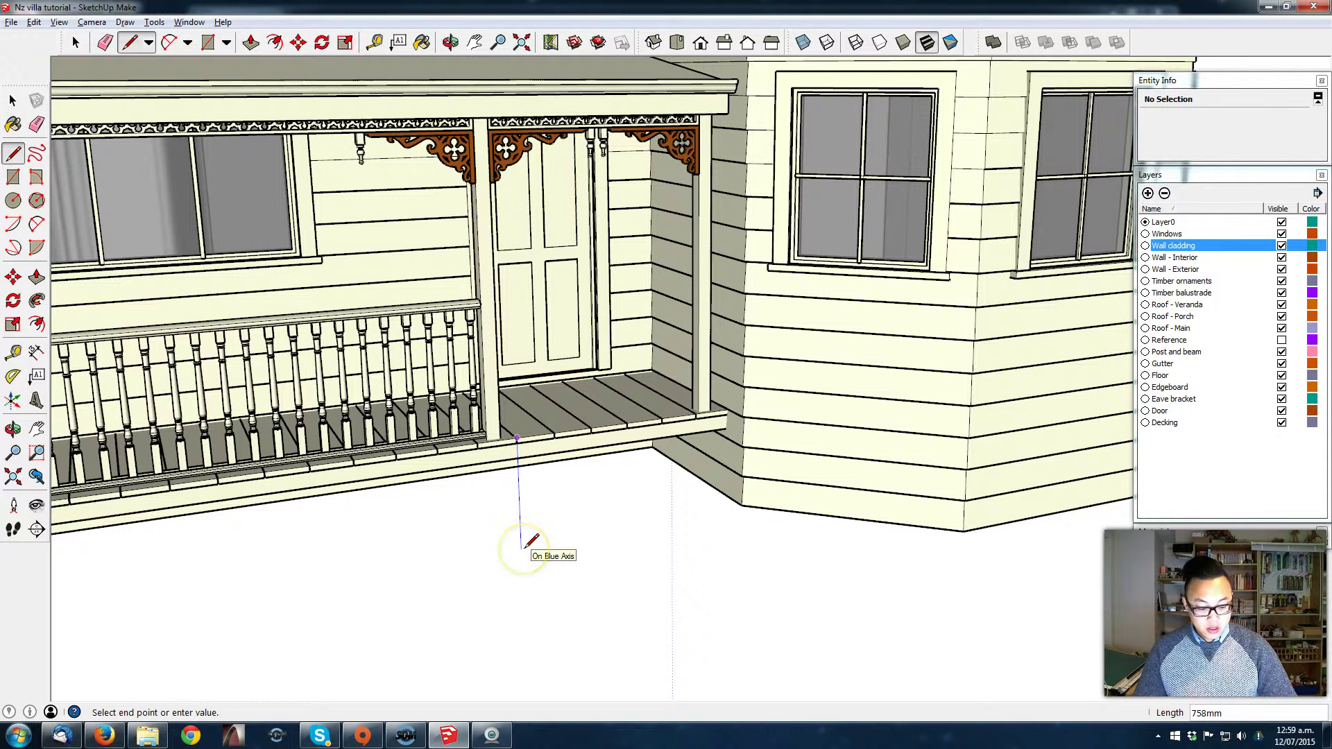
key("Return")
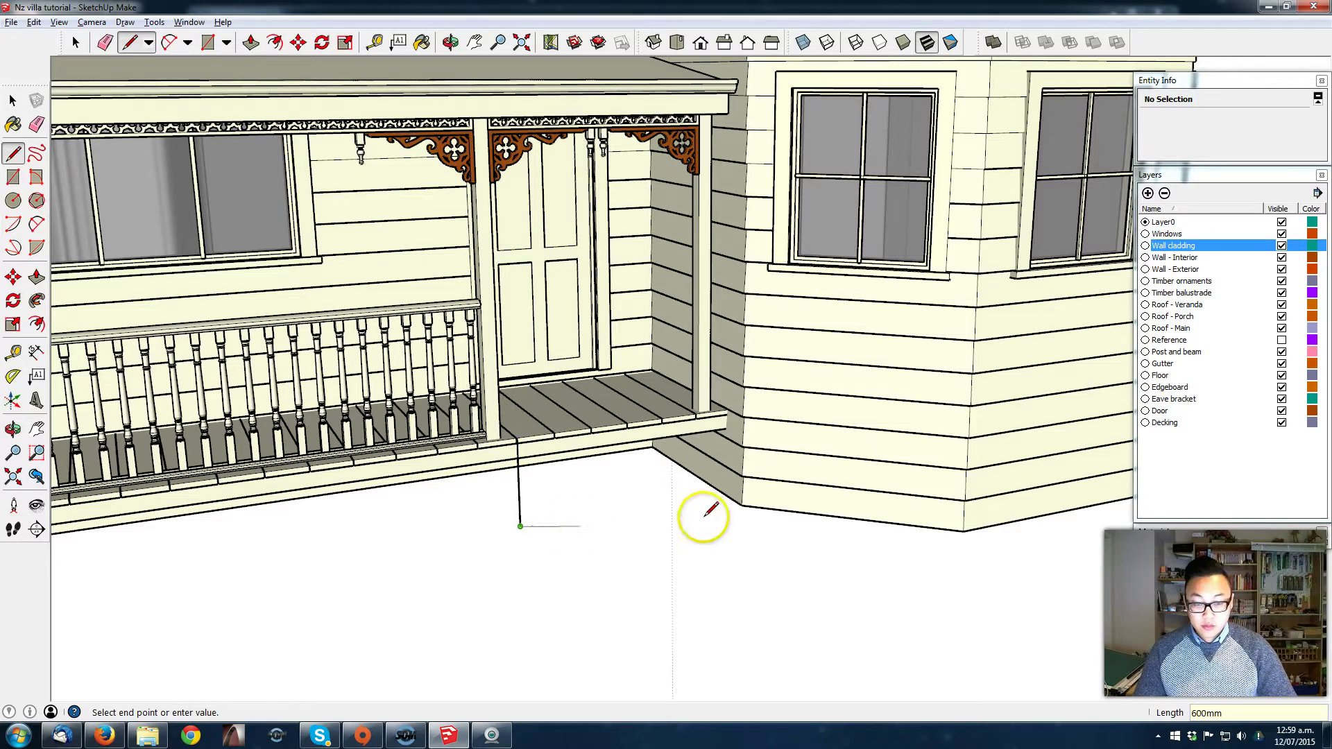
middle_click_drag(701, 521, 652, 500)
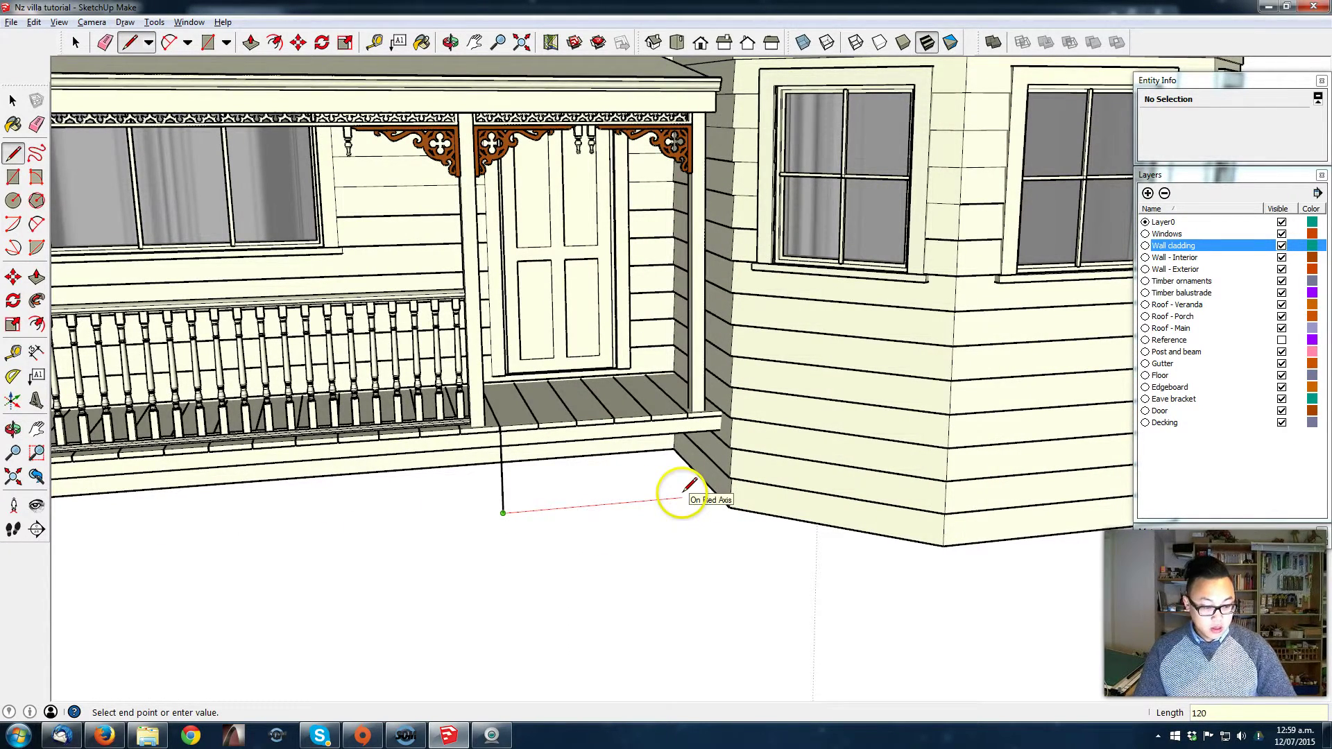
key("Return")
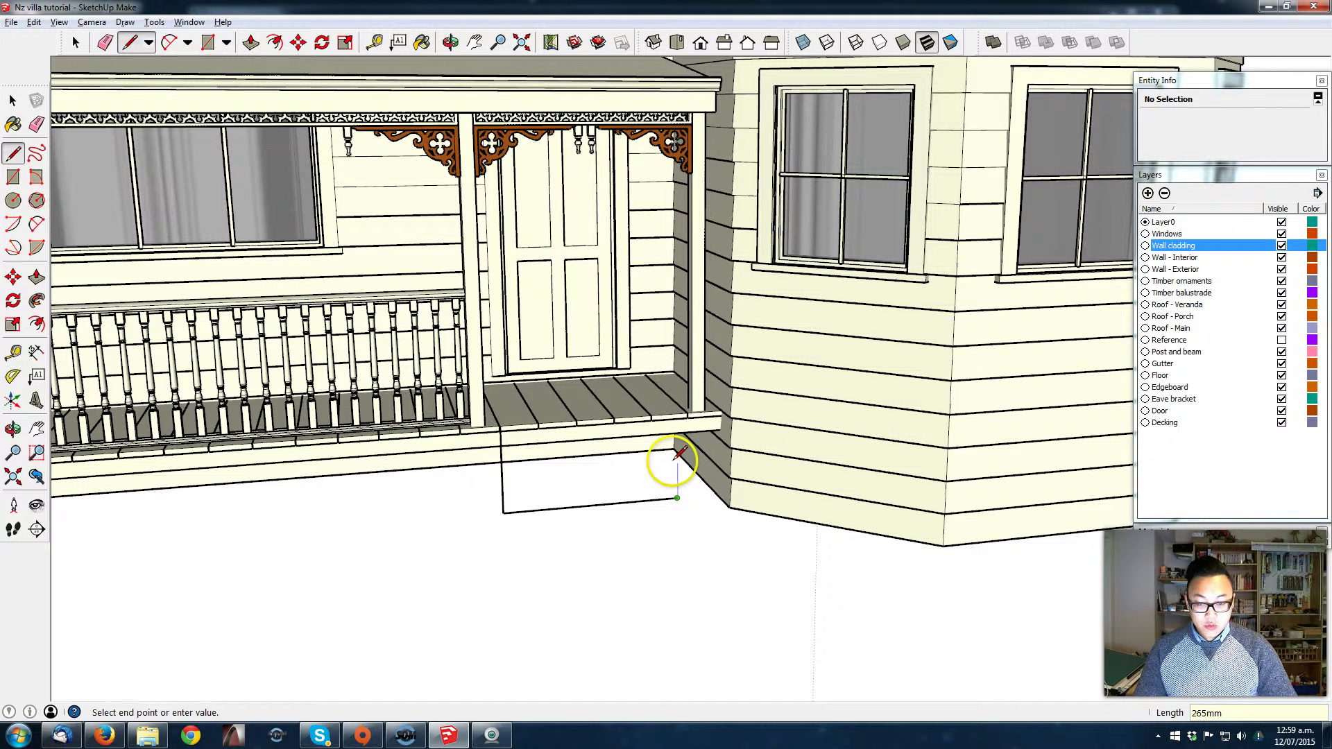
key("Return")
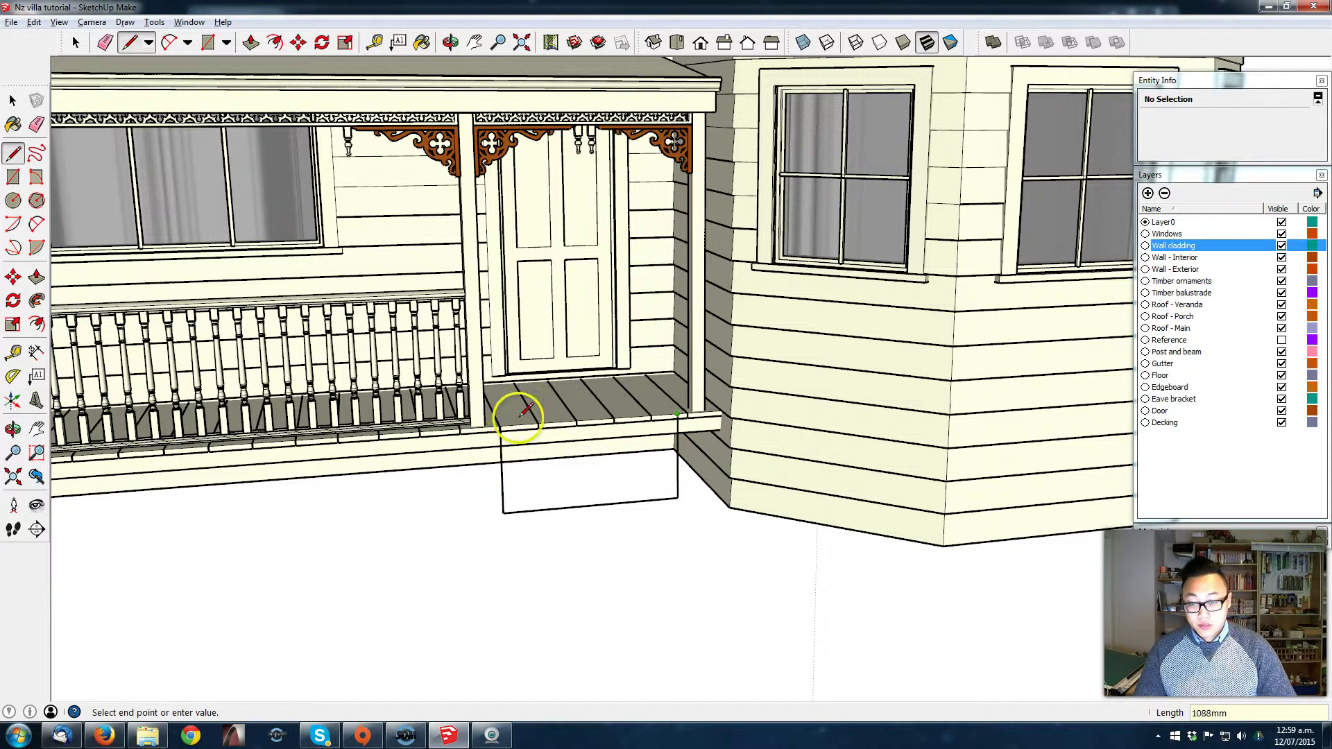
key("shift")
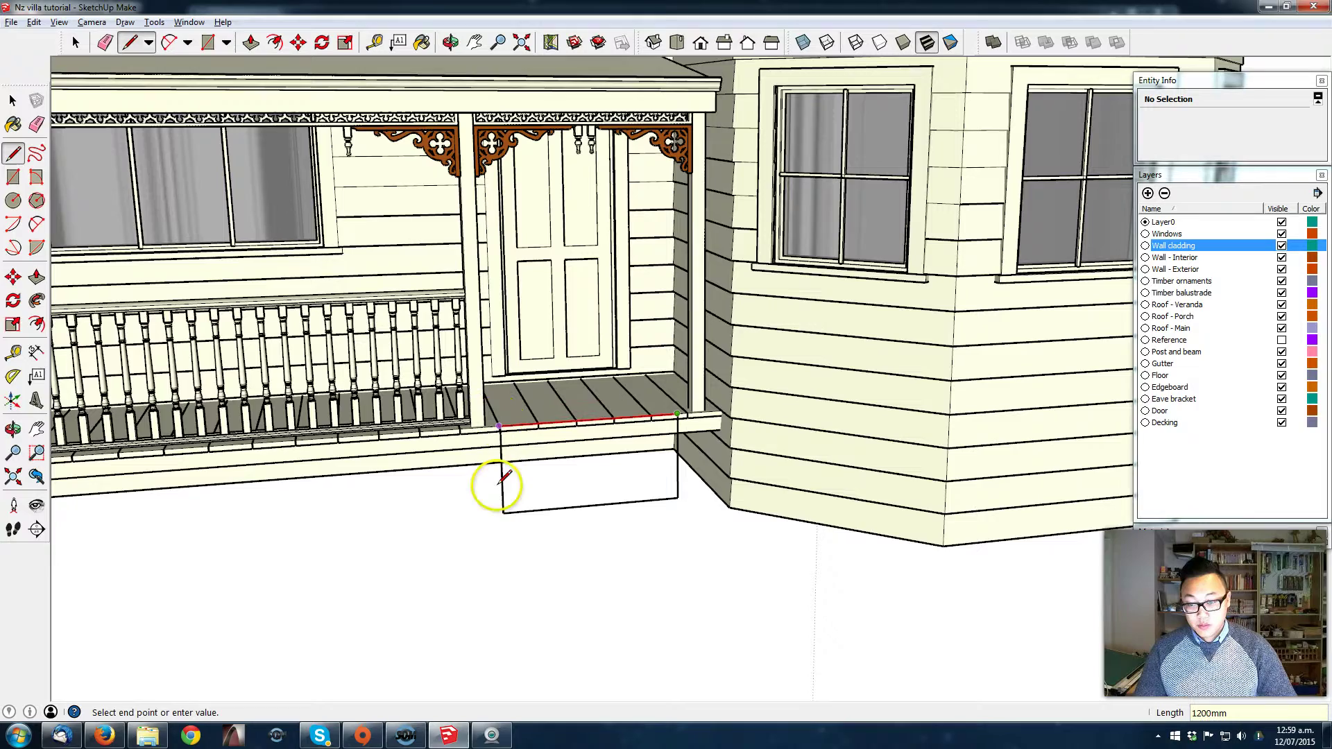
left_click(512, 506)
Step: Copy the rectangle's upper edge down to its lower corner and divide the distance by 4 to make equal riser strips
middle_click_drag(512, 505, 660, 512)
scroll(647, 490, "up", 3)
middle_click_drag(627, 470, 644, 465)
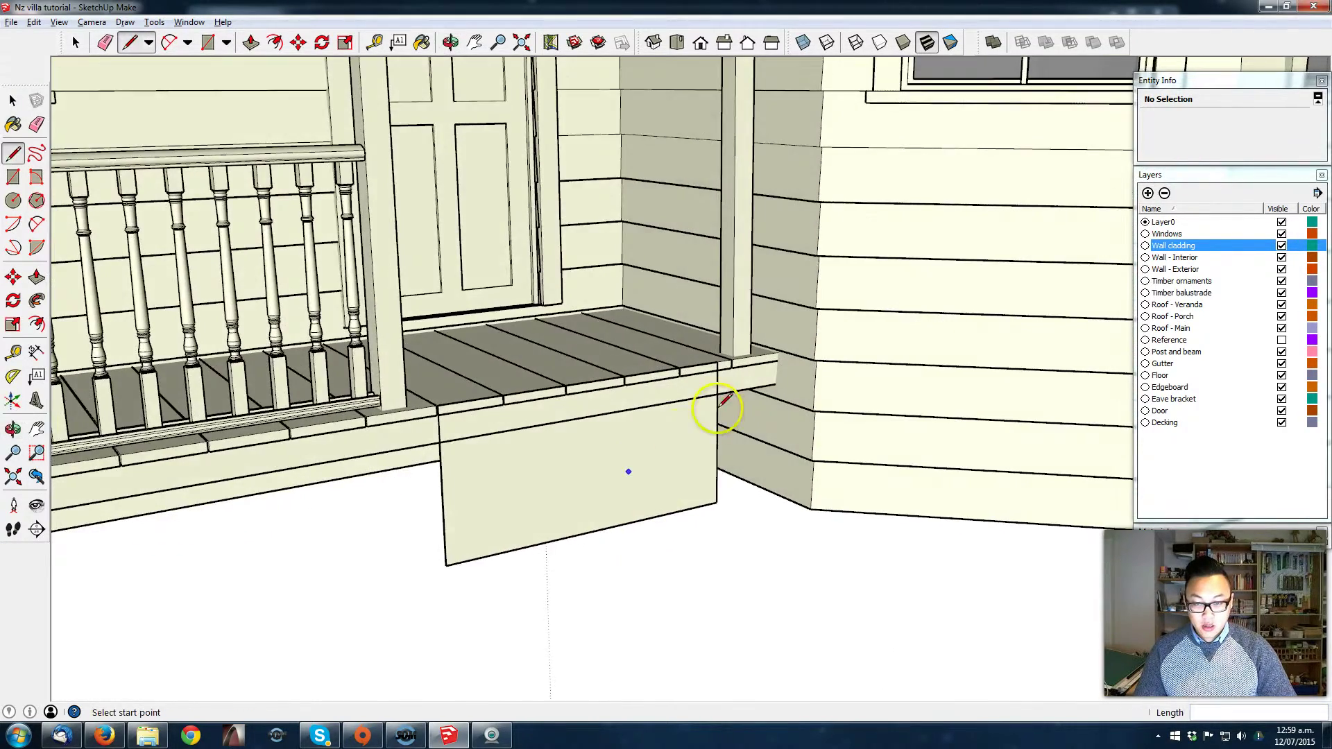
middle_click_drag(724, 412, 763, 400)
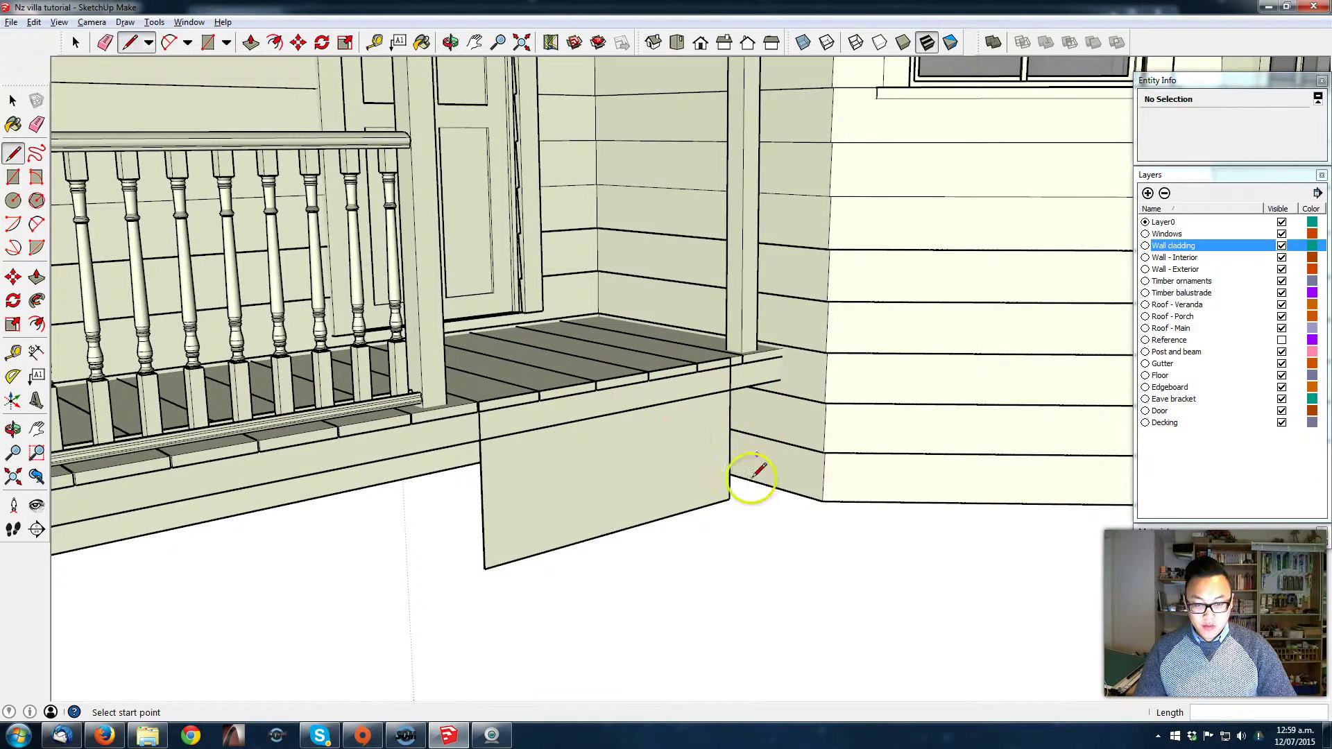
middle_click_drag(744, 494, 580, 377)
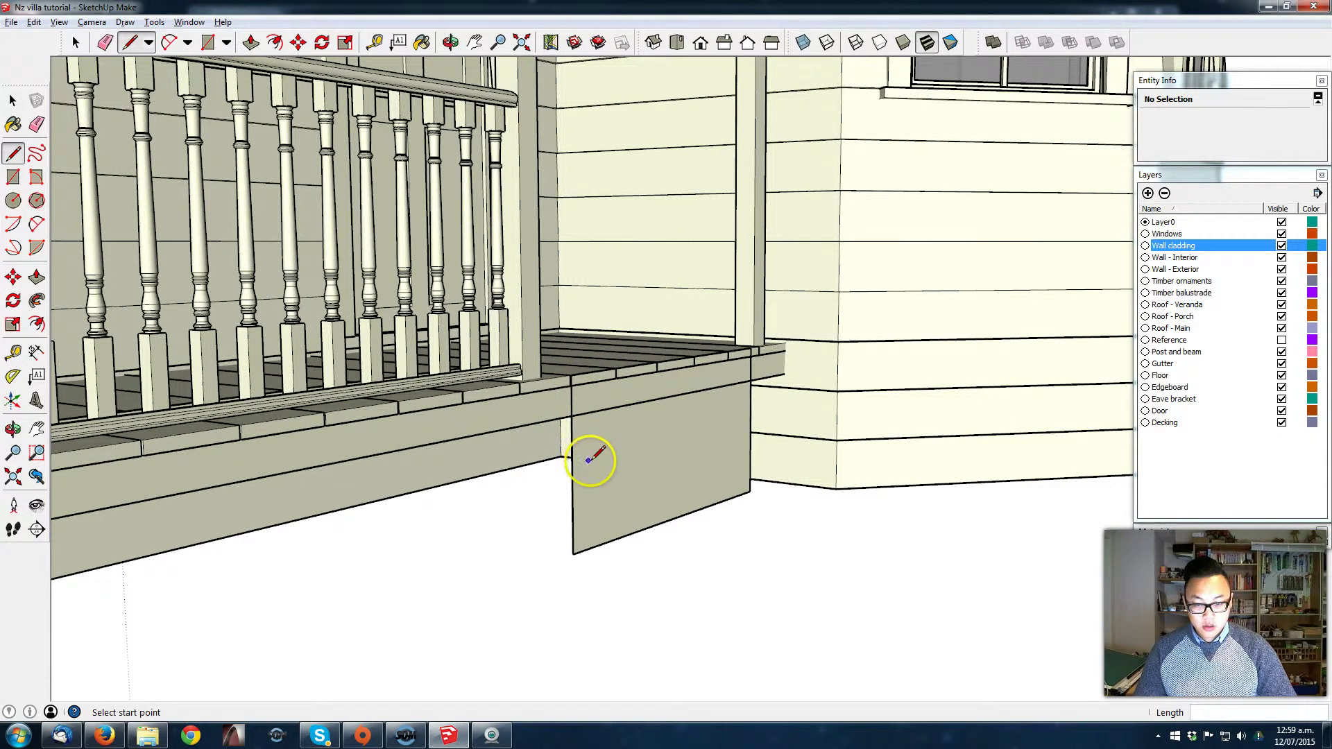
middle_click_drag(673, 454, 601, 408)
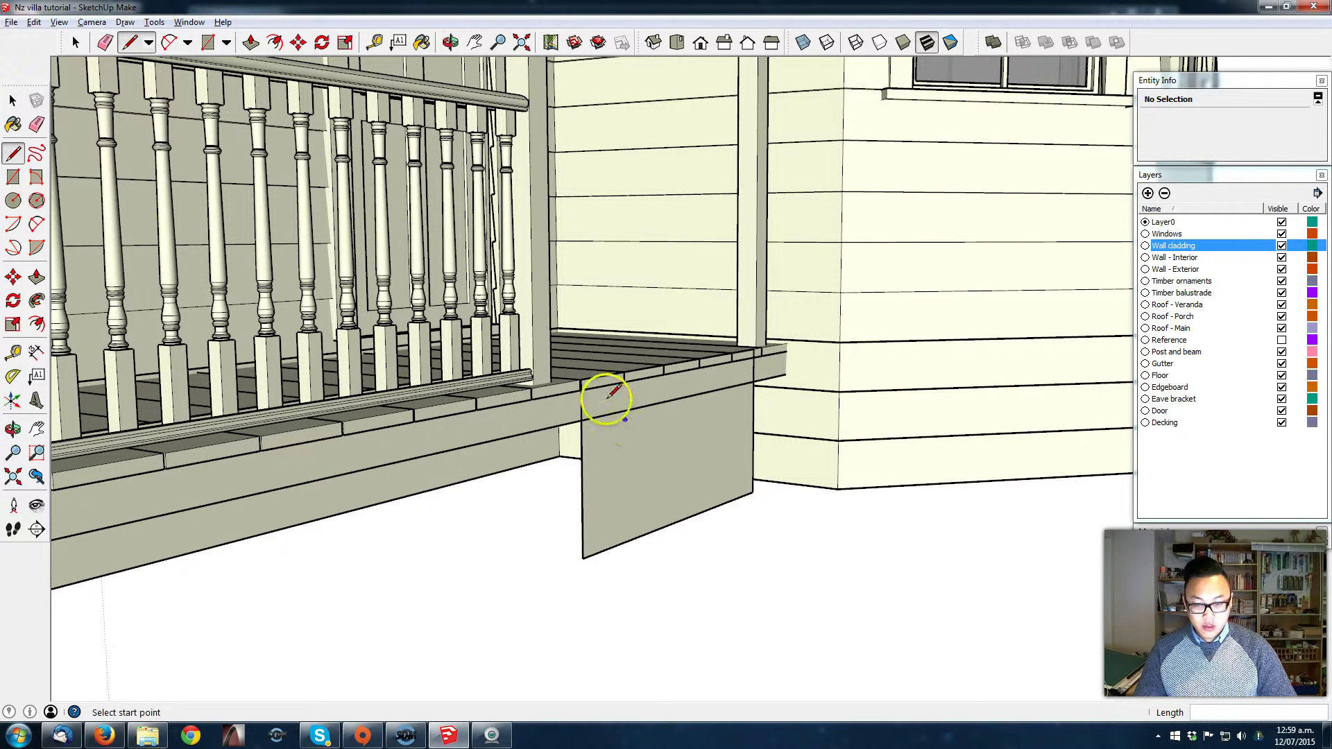
key("space")
left_click(600, 380)
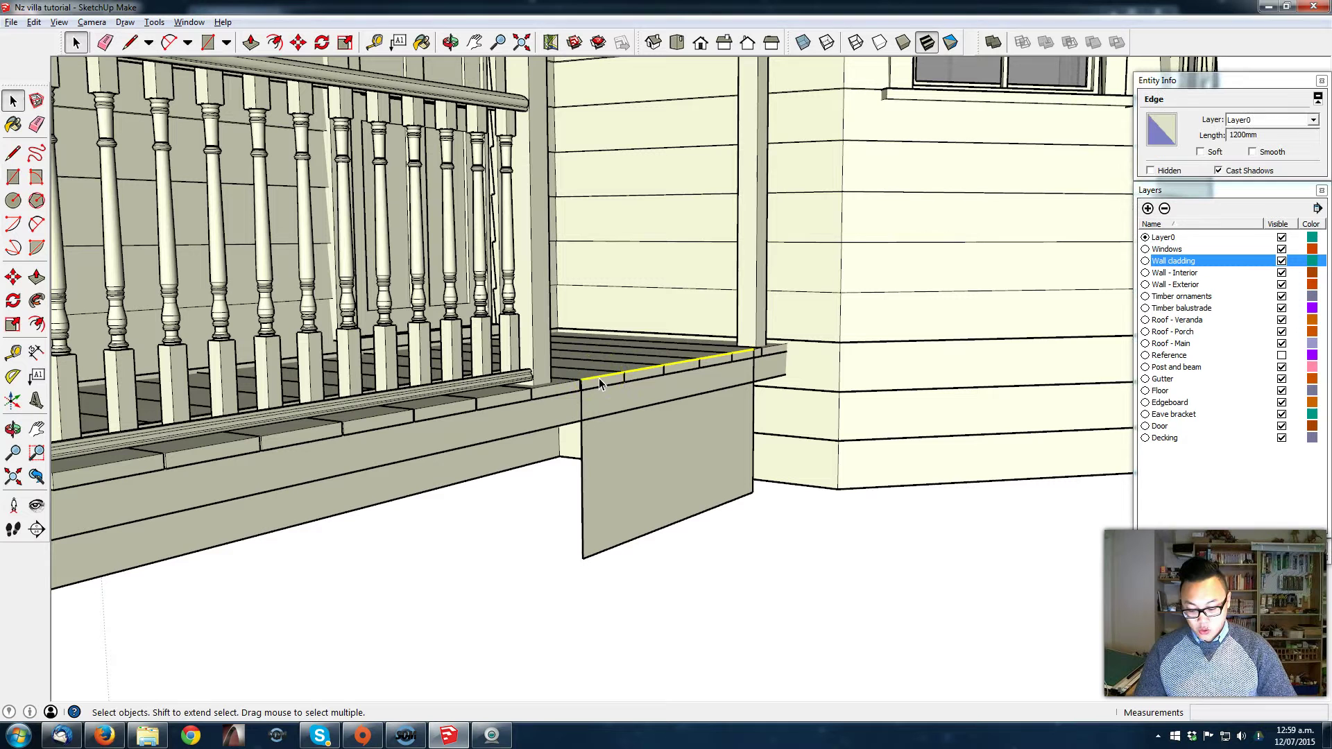
key("m")
key("ctrl")
left_click_drag(597, 376, 595, 552)
type("/4")
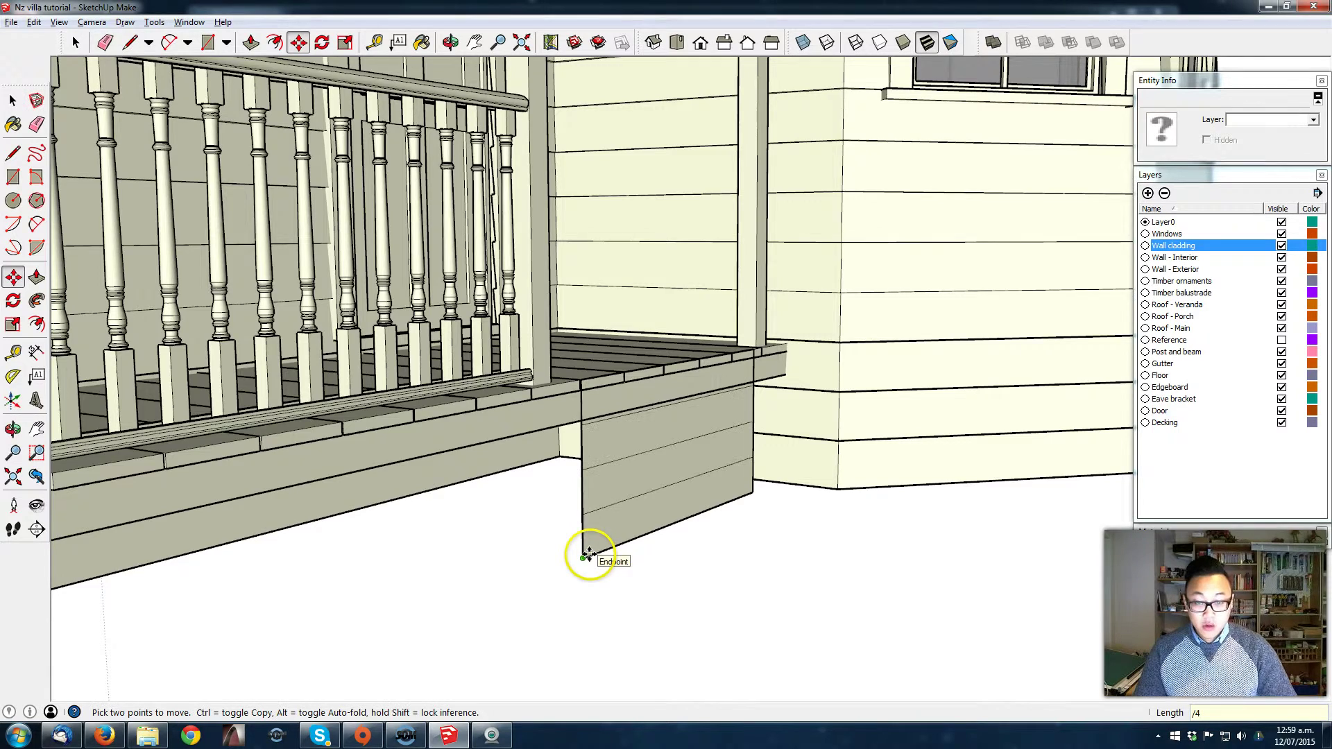
Step: Push/Pull the second strip from the top outward 300 mm to form the first tread
middle_click_drag(580, 511, 629, 453)
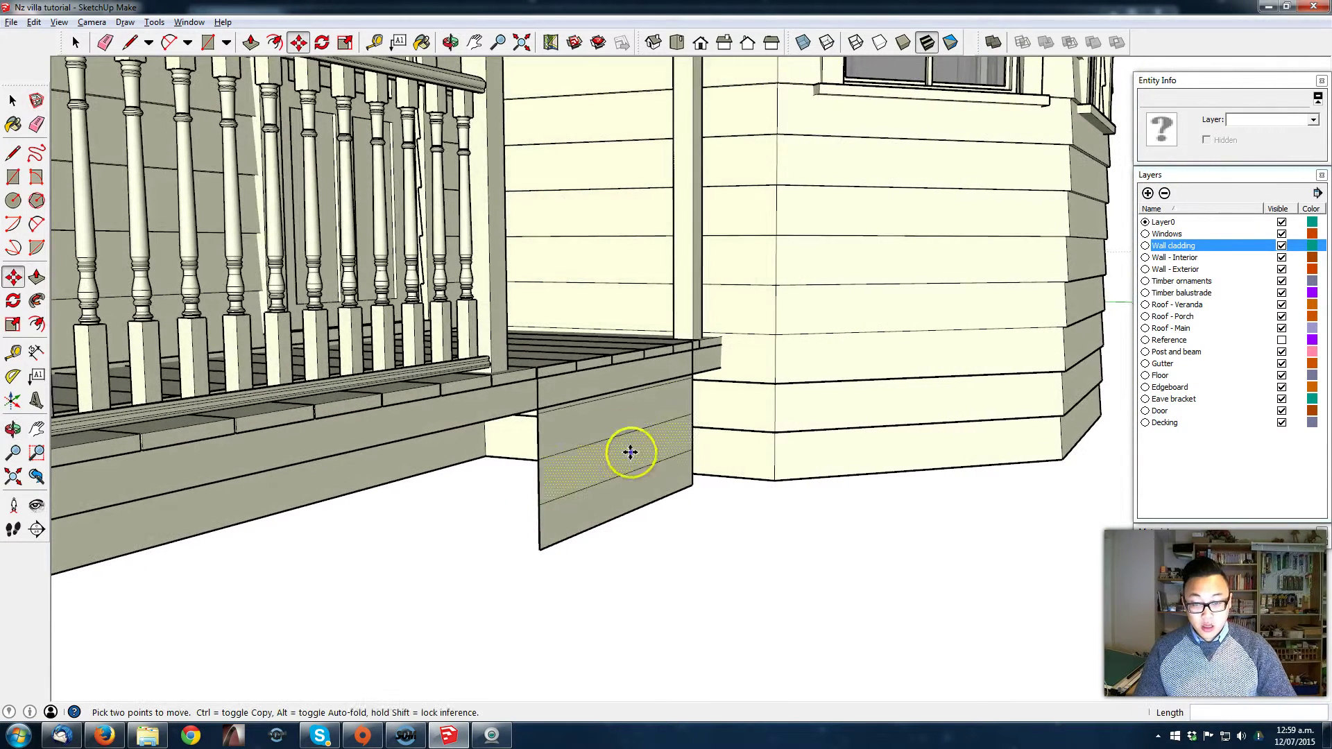
key("space")
key("p")
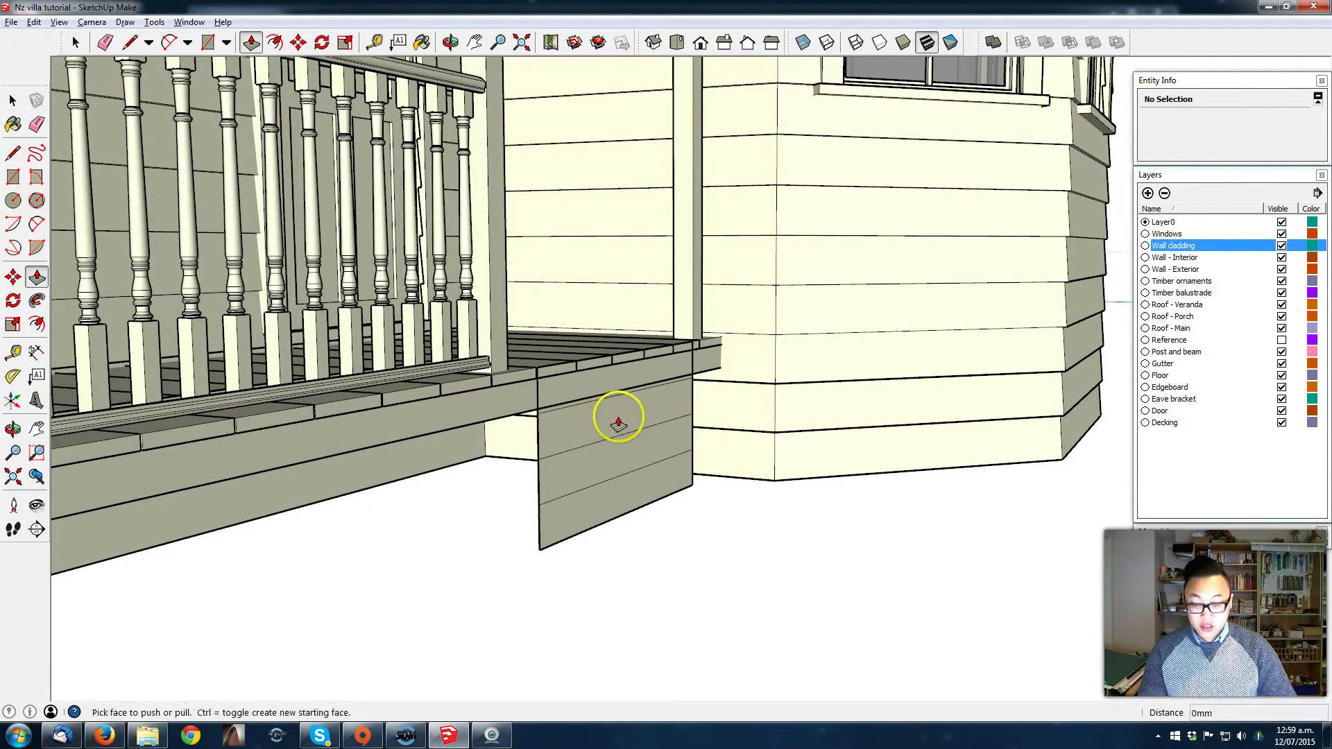
left_click_drag(617, 418, 643, 428)
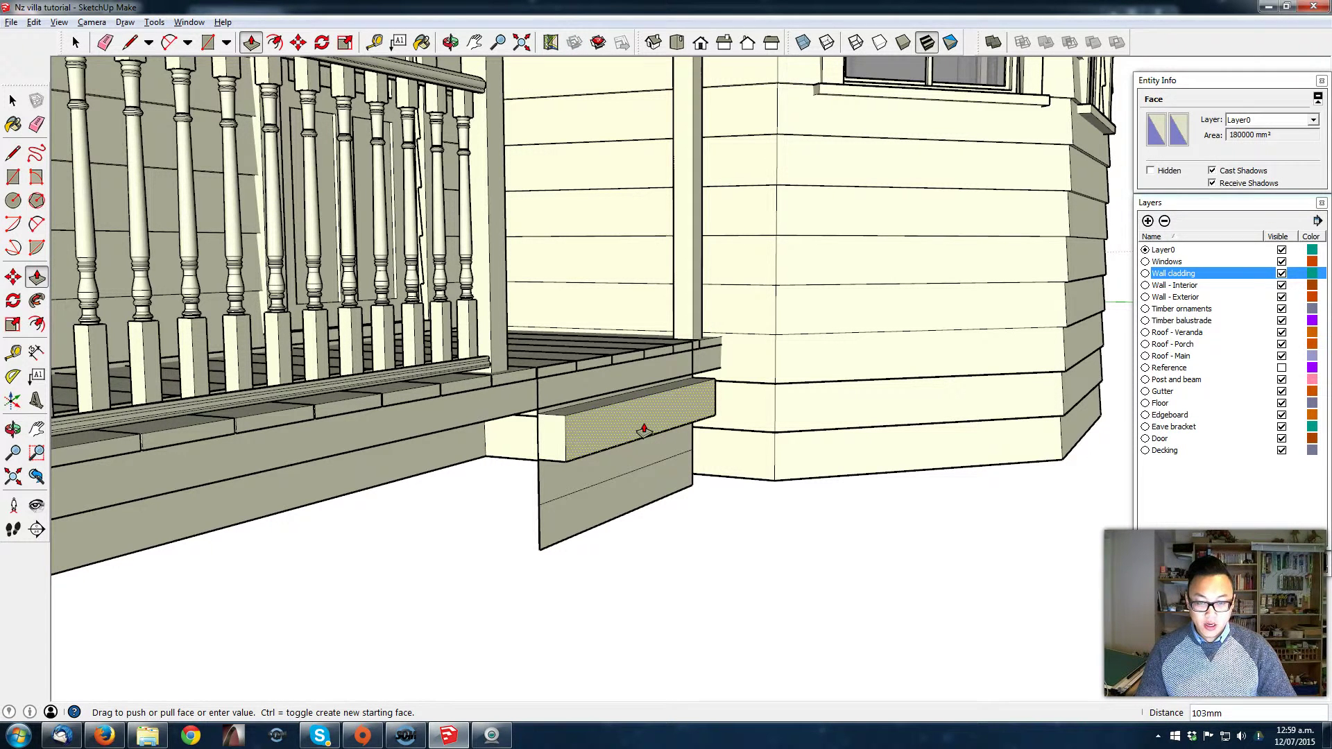
left_click(644, 430)
key("Return")
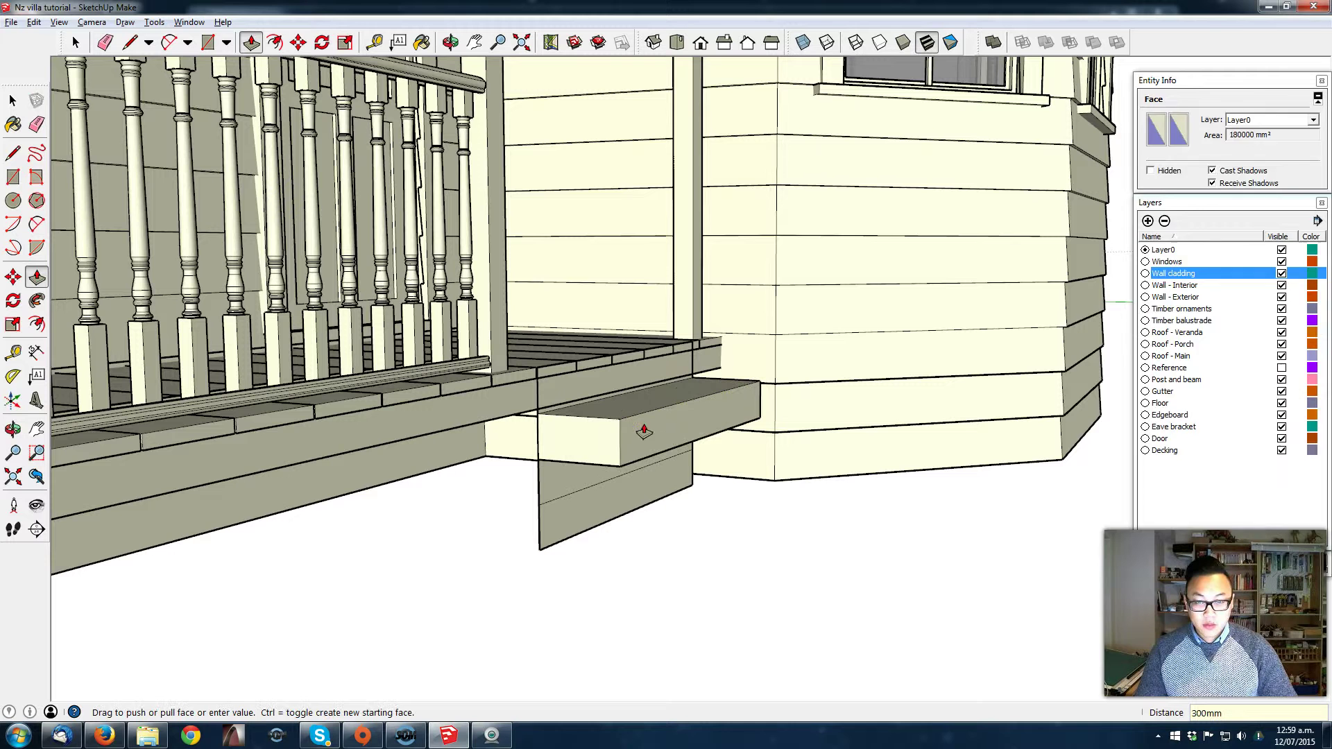
Step: Extrude the two lower strips outward in 300 mm increments so each tread projects 300 mm beyond the one above
double_click(582, 476)
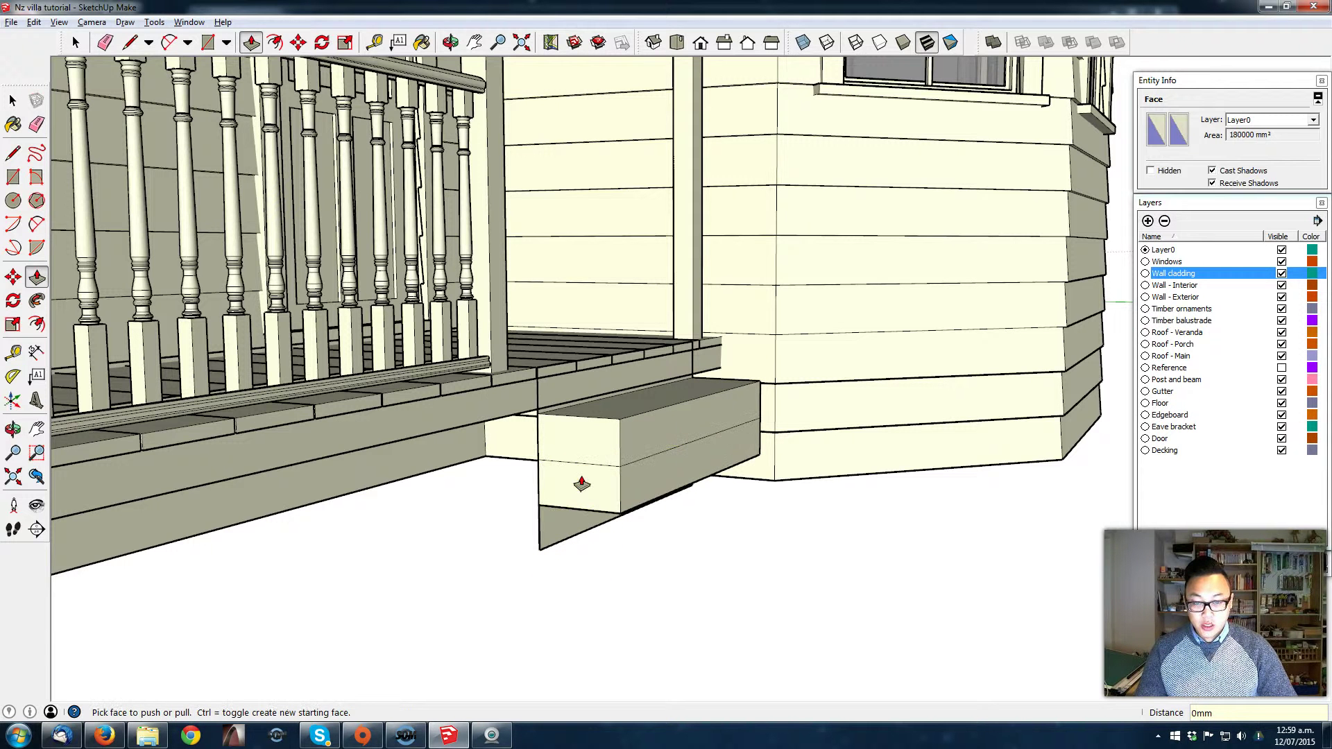
double_click(645, 483)
left_click(576, 530)
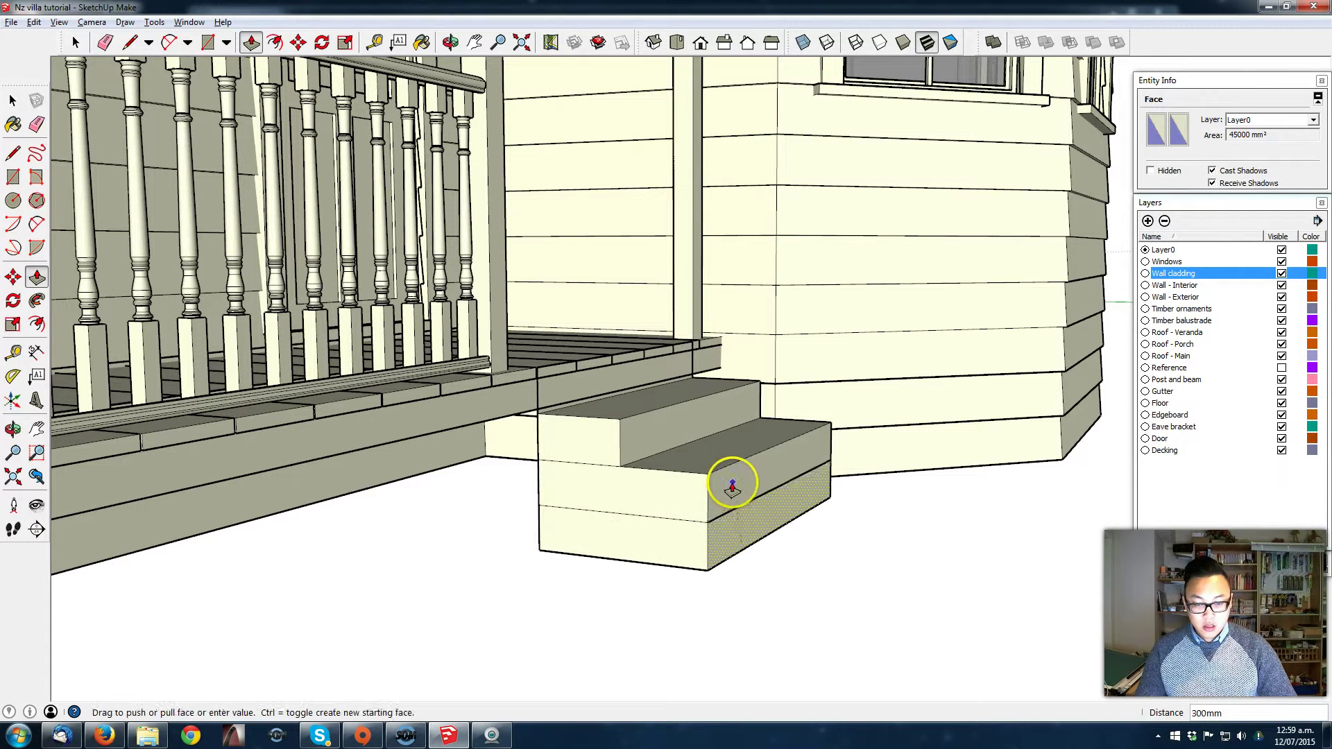
left_click(721, 528)
type("300")
key("Return")
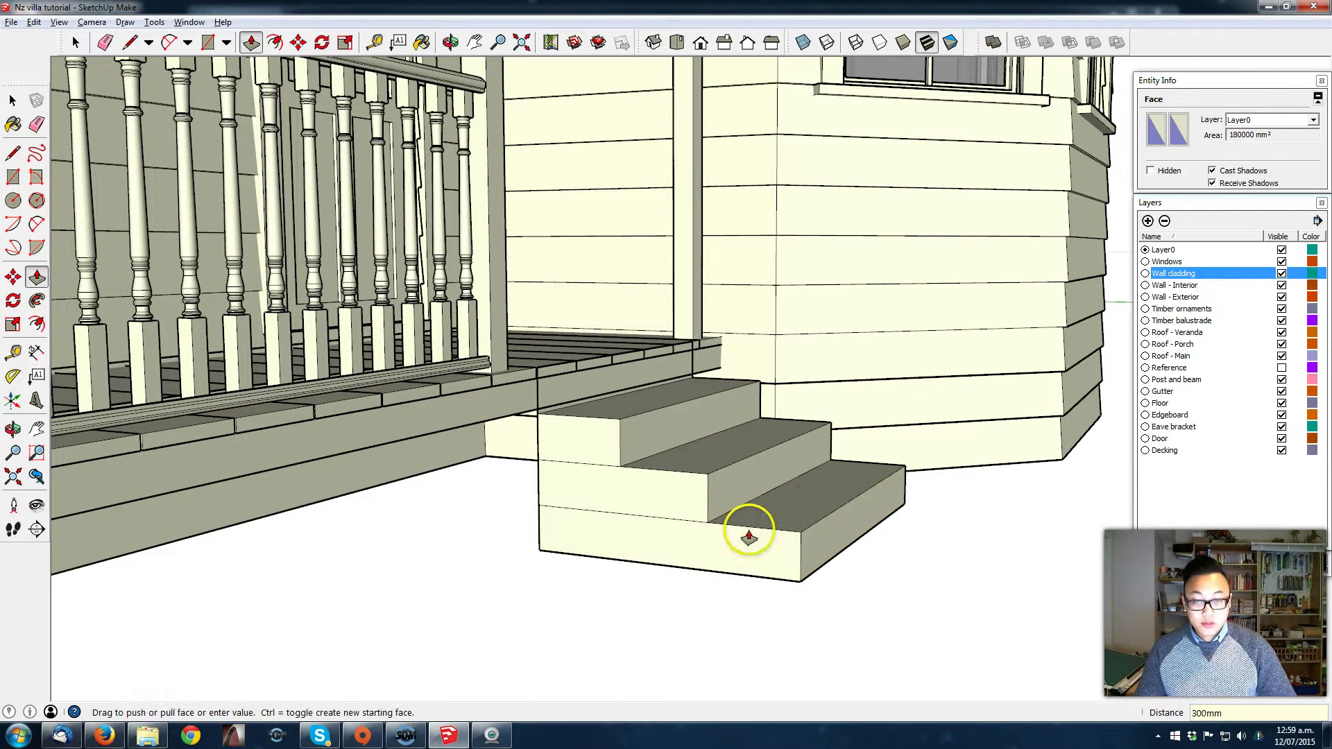
Step: Push/Pull the uppermost strip of the steps outward 25 mm
left_click(554, 389)
left_click(560, 396)
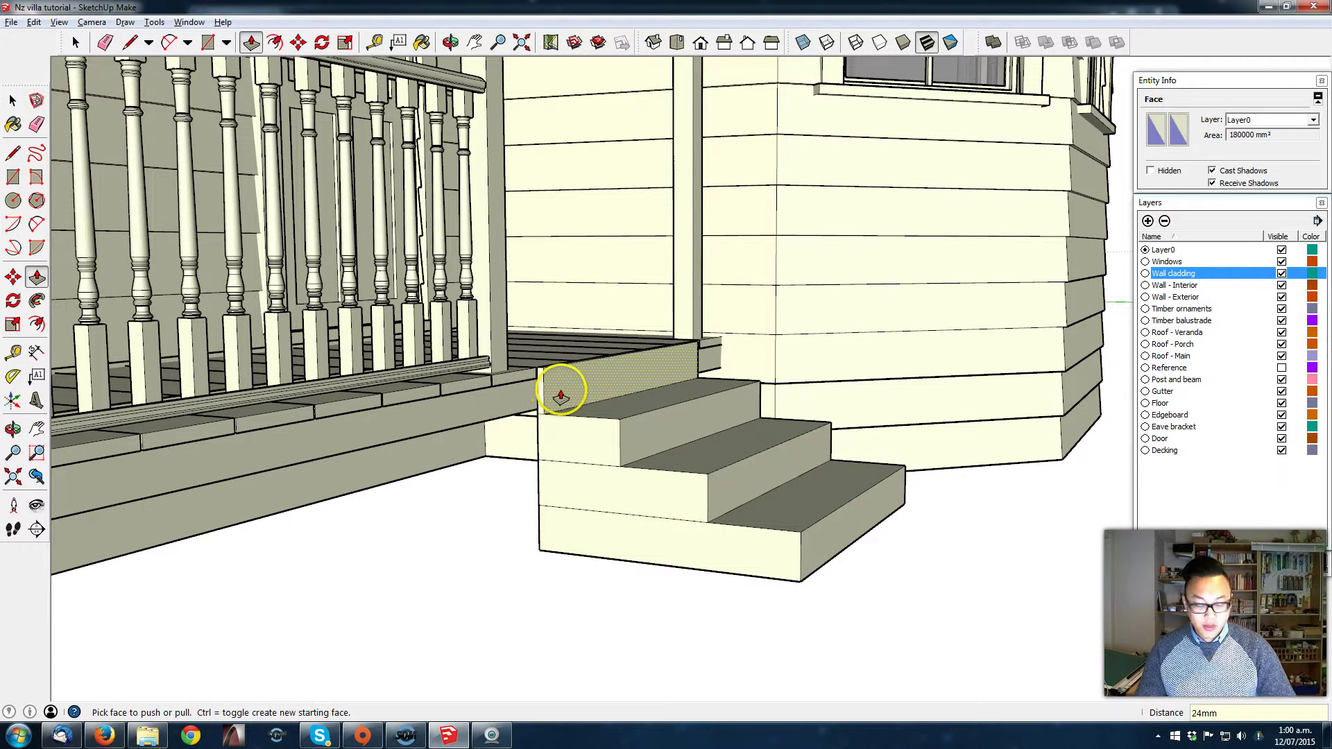
type("25")
key("Return")
Step: Select all of the connected entrance step geometry and make it a group
middle_click_drag(524, 402, 341, 514)
middle_click_drag(550, 464, 546, 503)
key("space")
triple_click(546, 502)
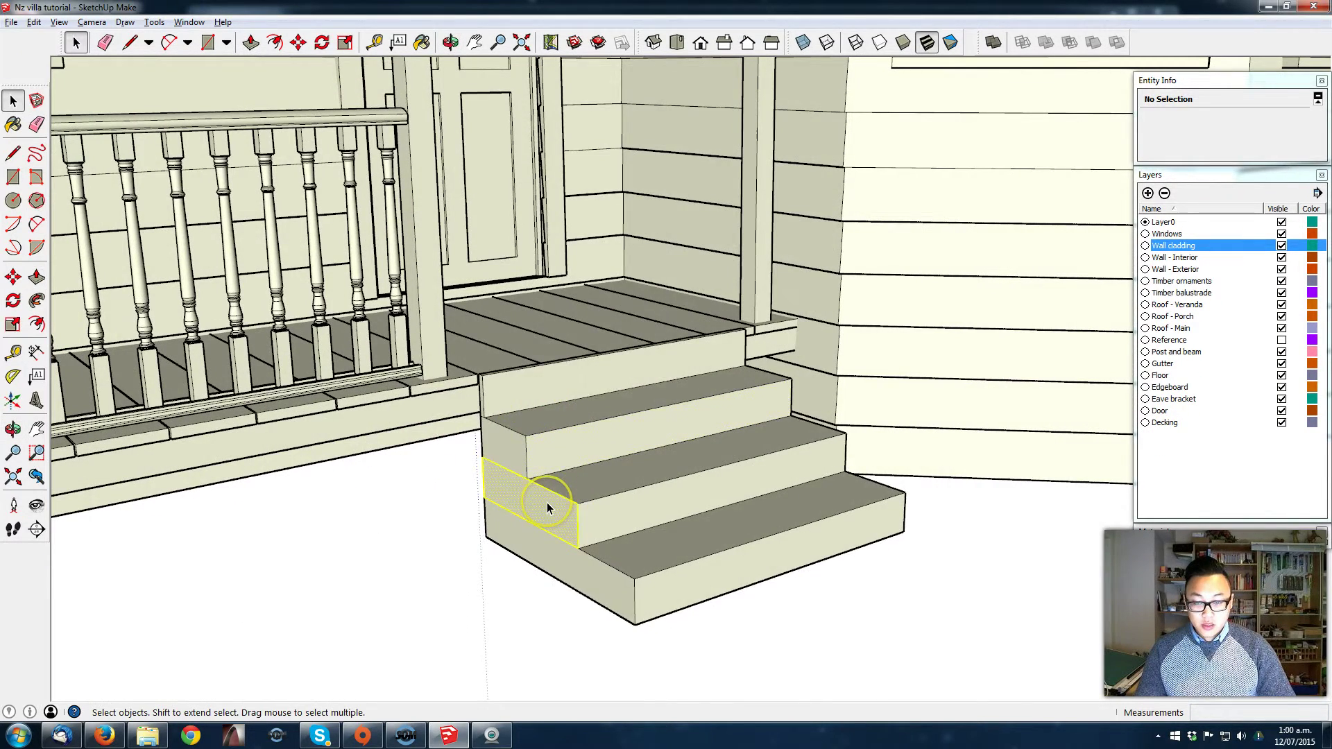
right_click(547, 502)
left_click(608, 397)
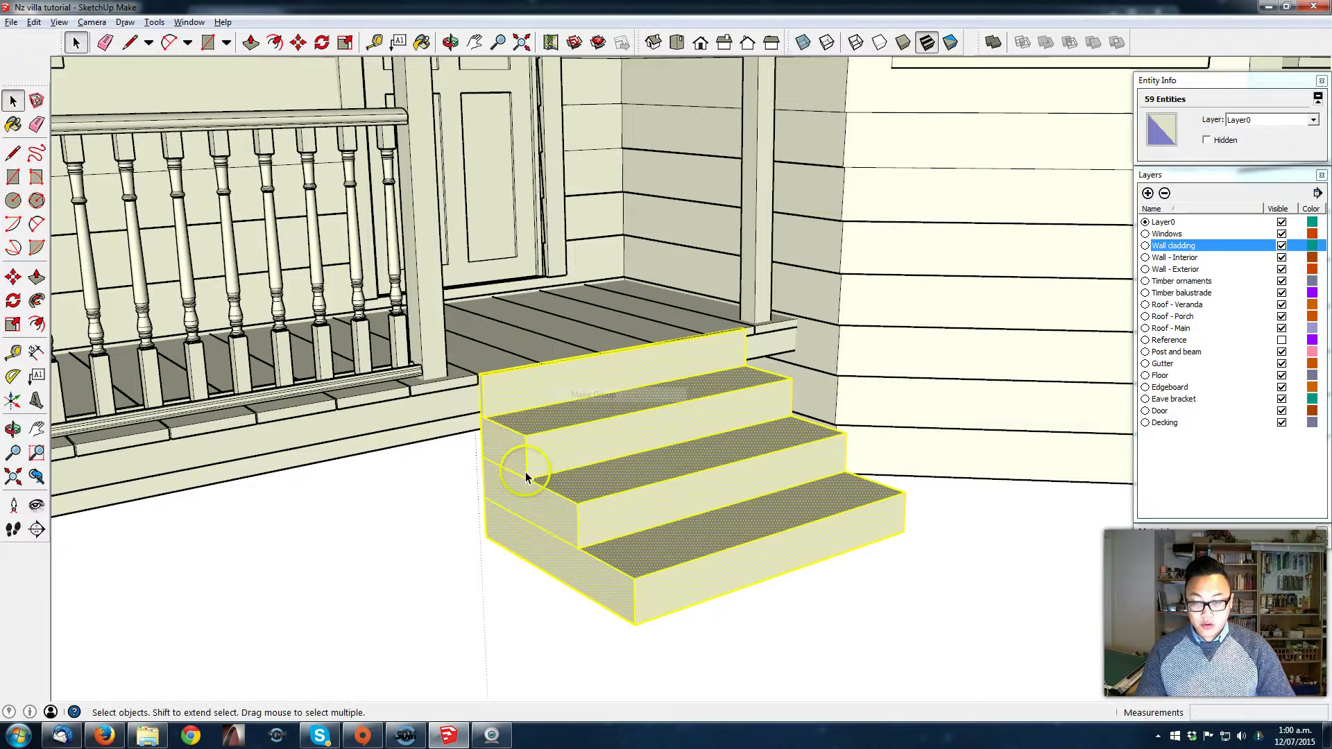
key("o")
left_click_drag(523, 477, 628, 449)
key("space")
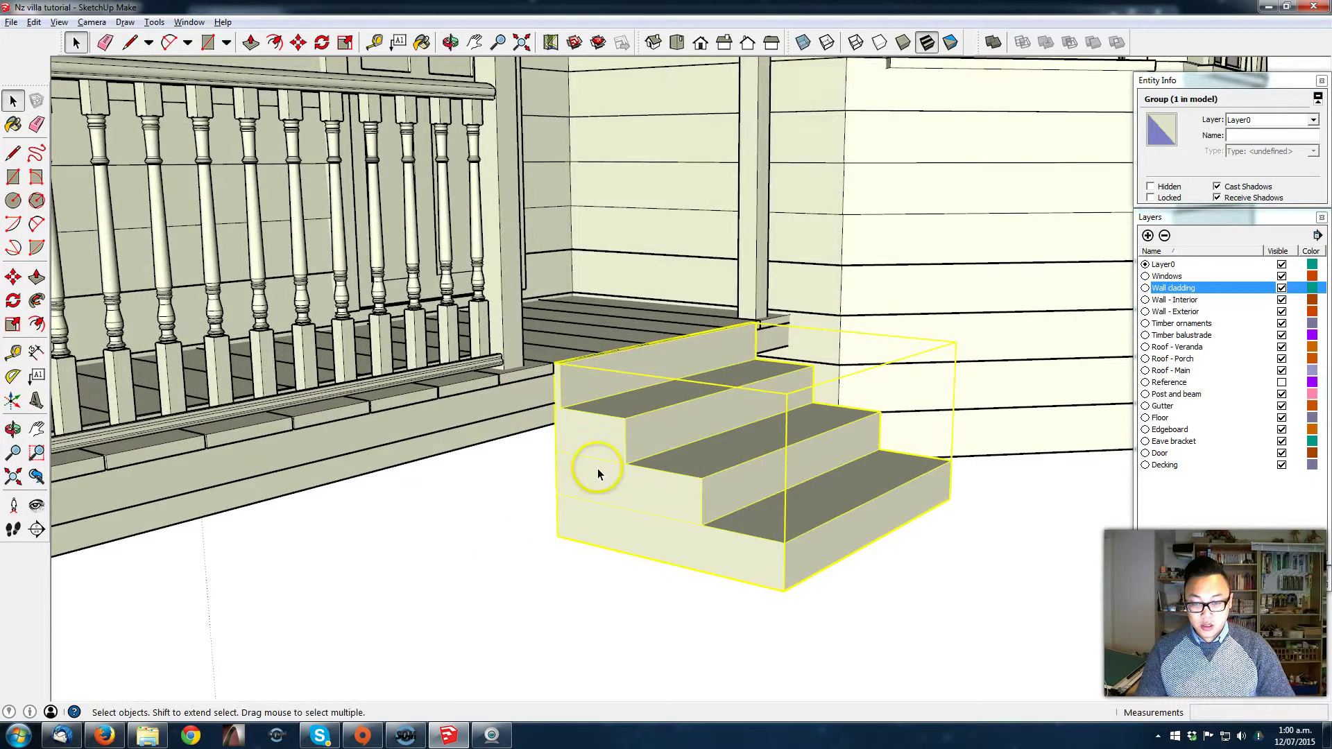
Step: Open the entrance steps group and erase the leftover edges dividing its two side faces
double_click(597, 468)
key("e")
left_click(593, 458)
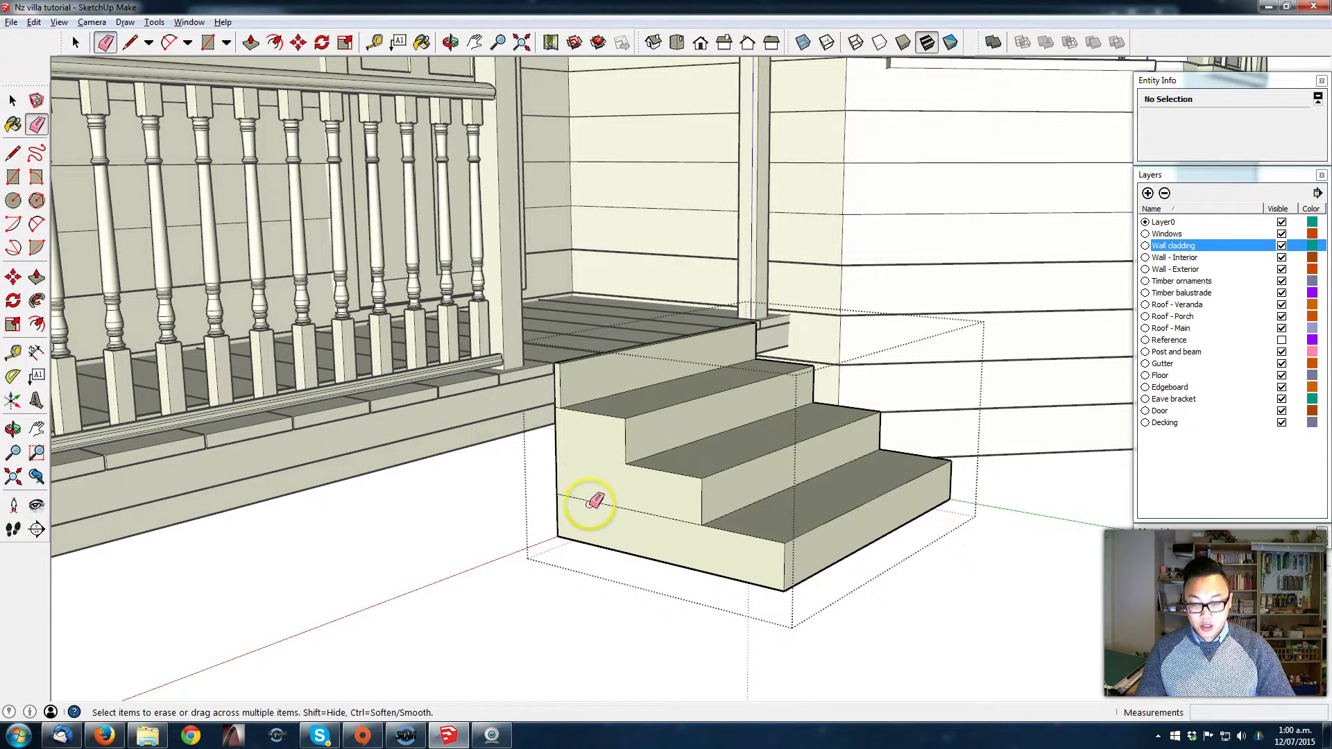
left_click(610, 499)
mouse_move(702, 460)
middle_mouse_down()
mouse_move(511, 490)
mouse_move(410, 417)
mouse_move(639, 425)
middle_mouse_up()
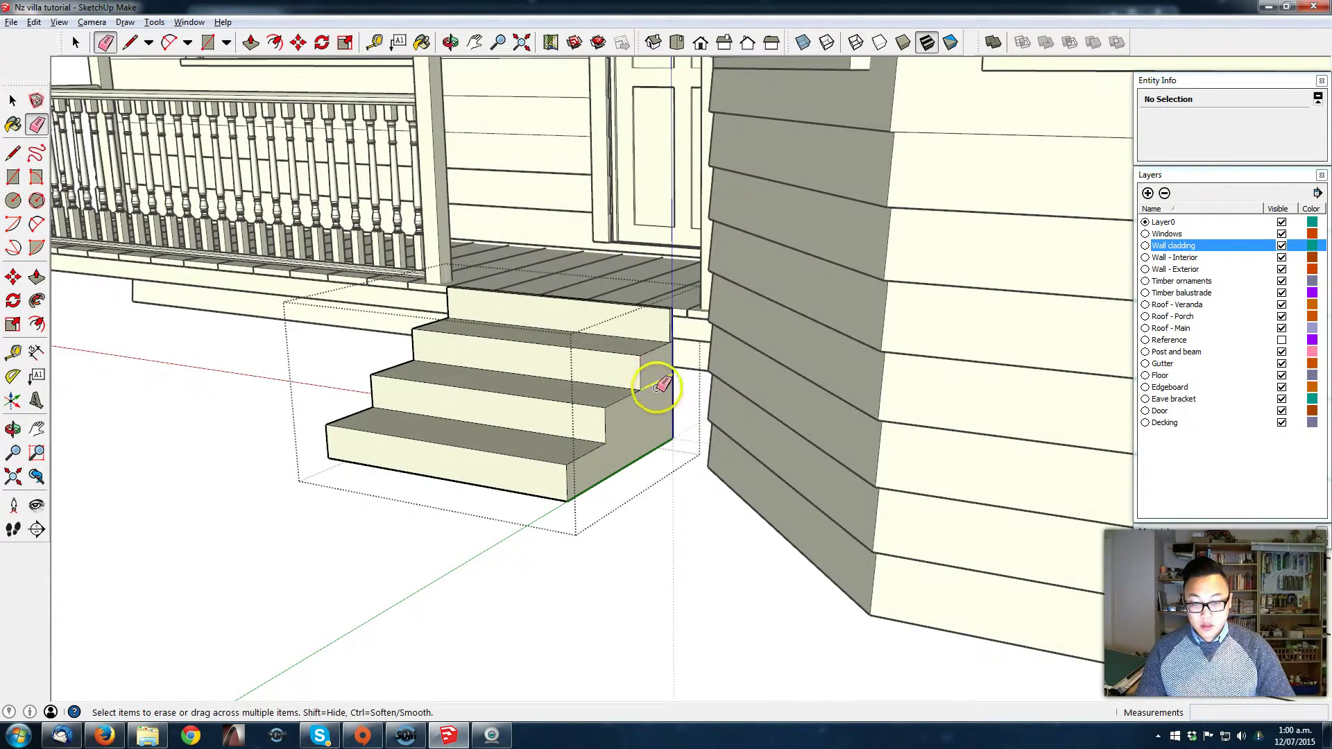
mouse_move(536, 452)
middle_mouse_down()
mouse_move(980, 467)
mouse_move(573, 407)
mouse_move(606, 380)
mouse_move(668, 376)
middle_mouse_up()
key("space")
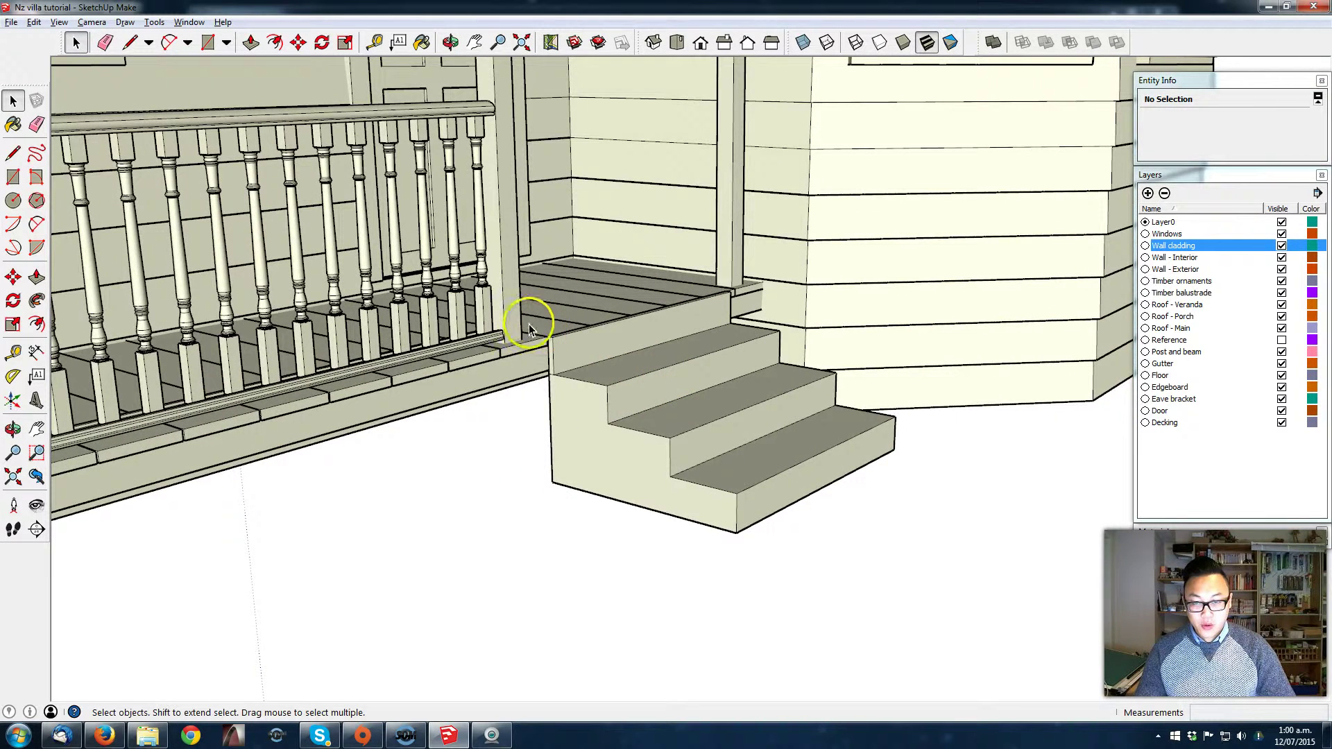
Step: Create an angled guide with the Protractor along the front corners of the treads on the steps' side face
scroll(598, 367, "up", 2)
key("l")
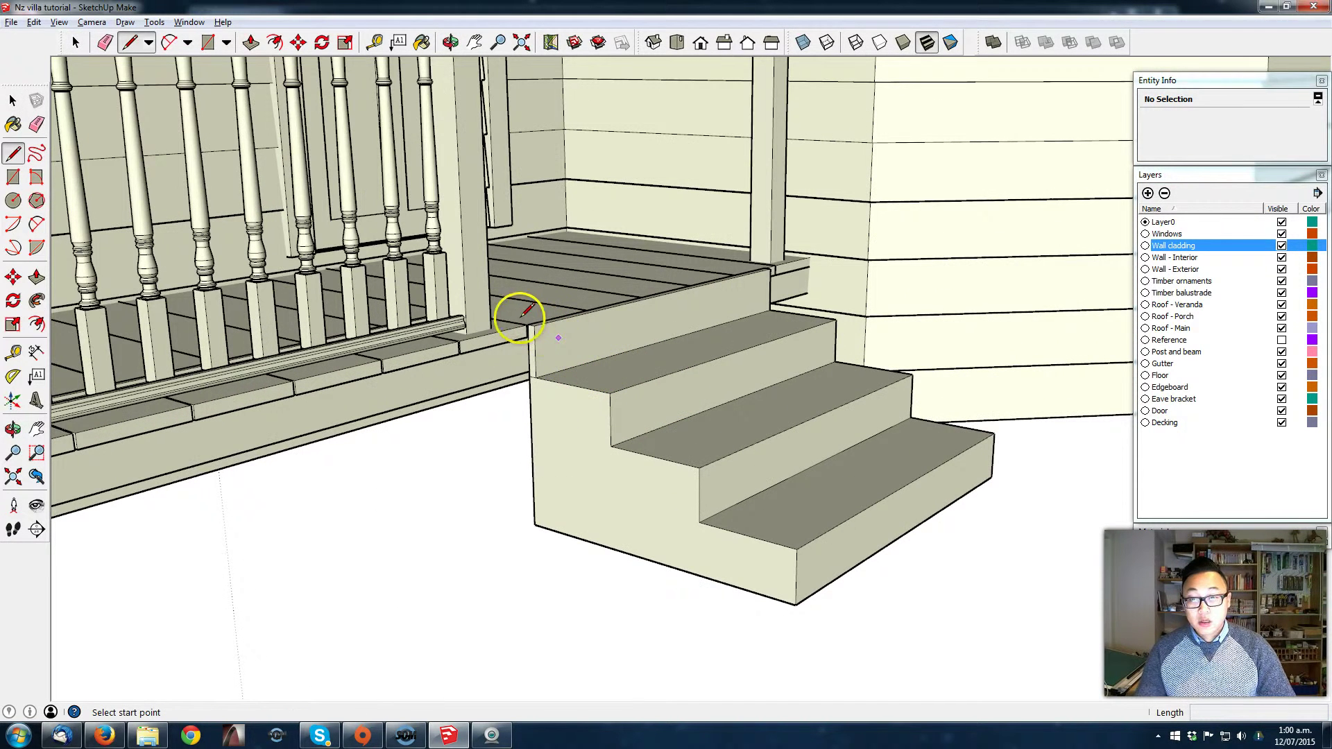
left_click(13, 377)
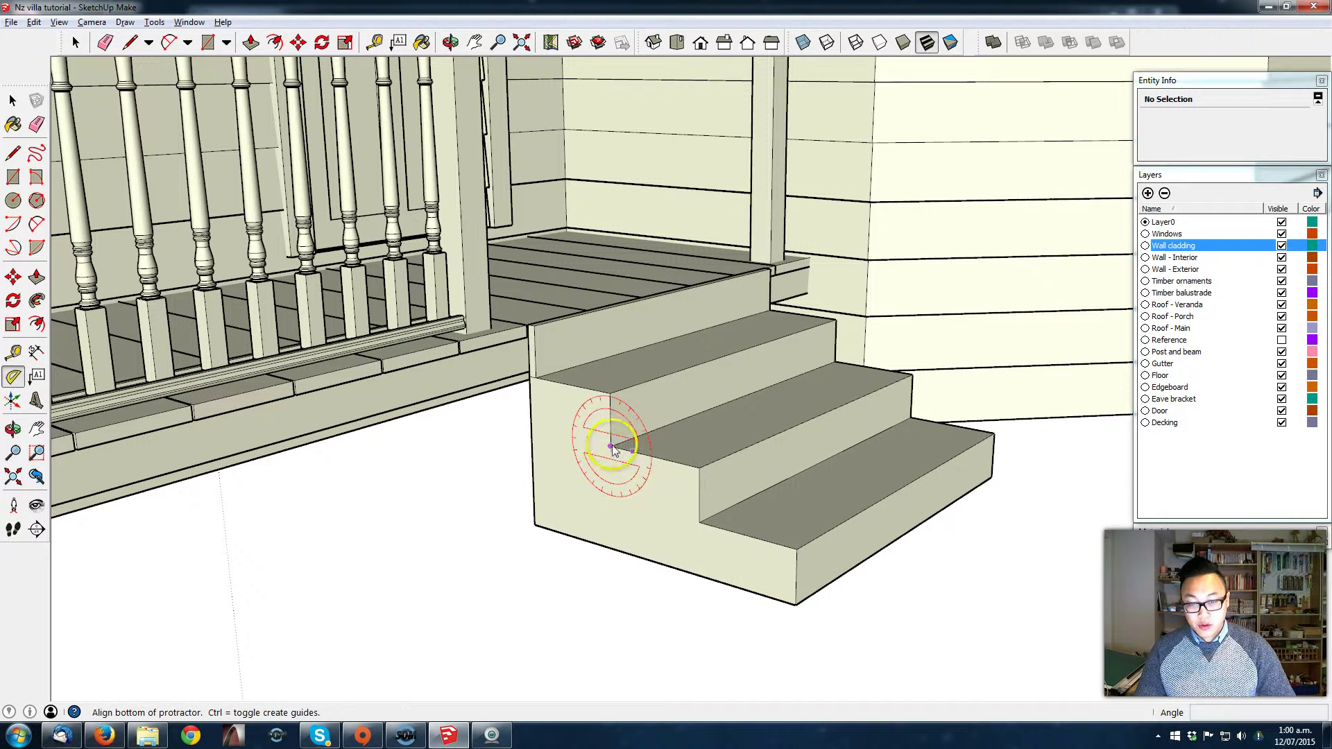
left_click(609, 393)
left_click(648, 411)
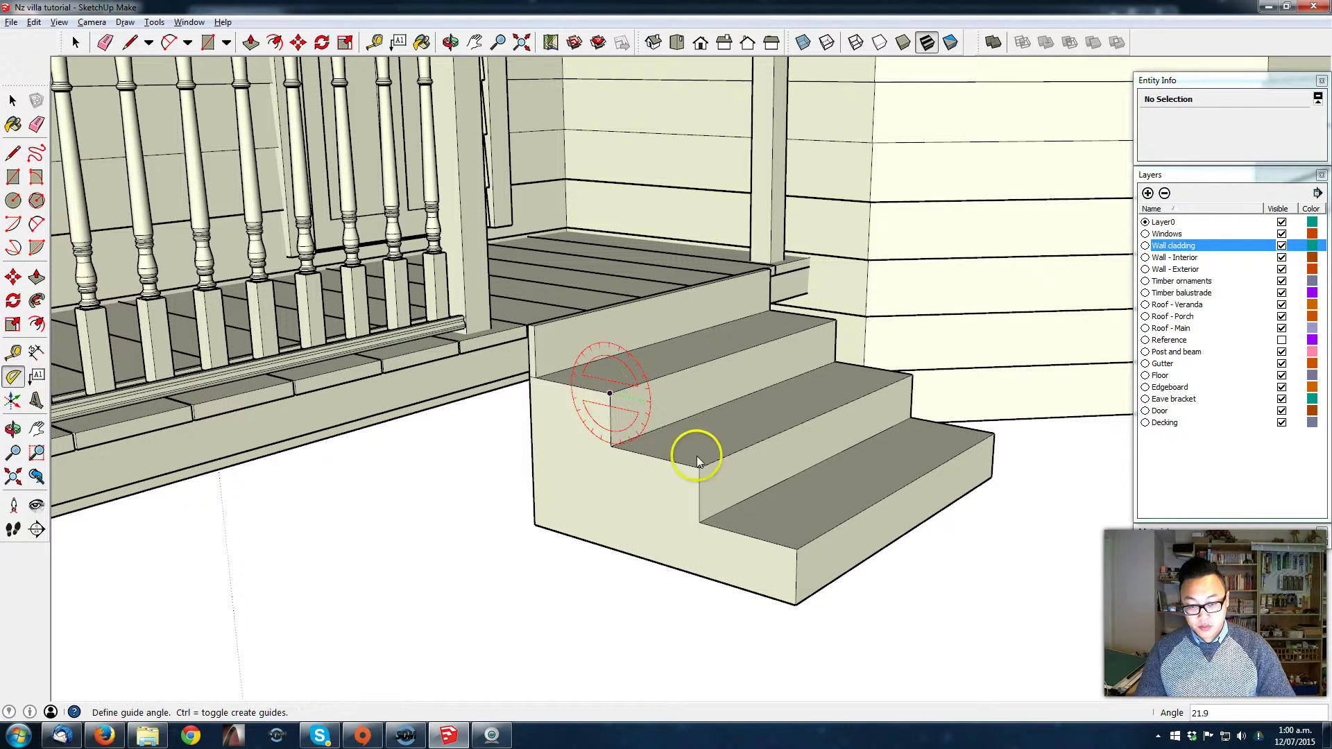
left_click(695, 472)
key("space")
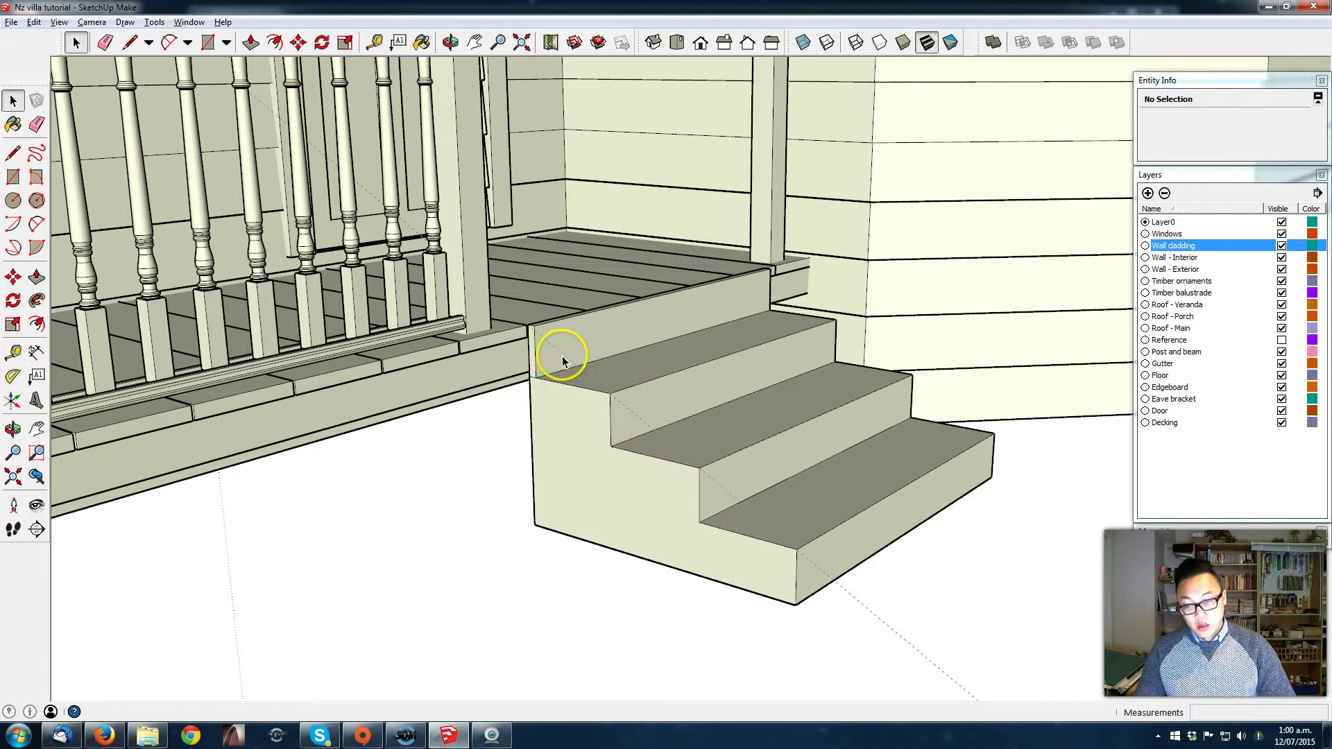
Step: Move the angled guide straight up 50 mm above the tread corners
left_click(563, 355)
key("m")
left_click(558, 351)
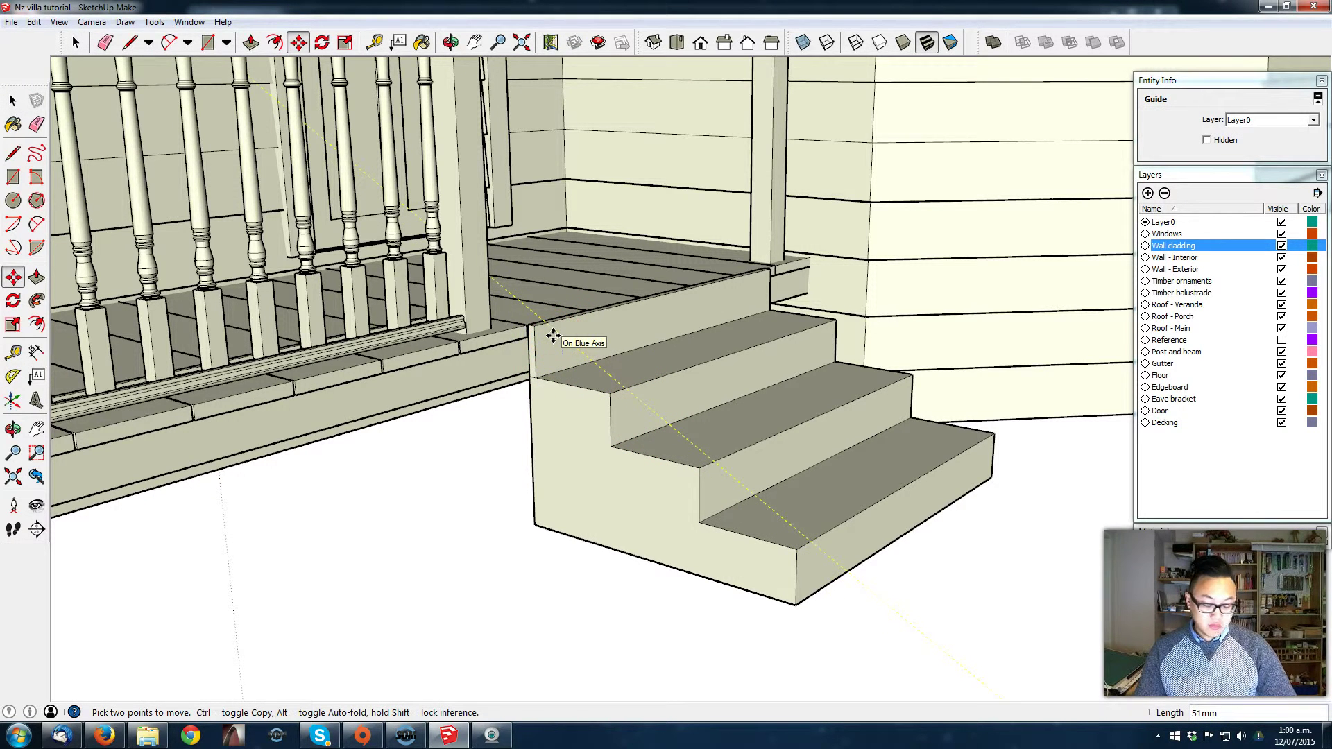
type("50")
key("Return")
Step: Place a parallel guide 300 mm below the sloped guide with the Tape Measure
key("l")
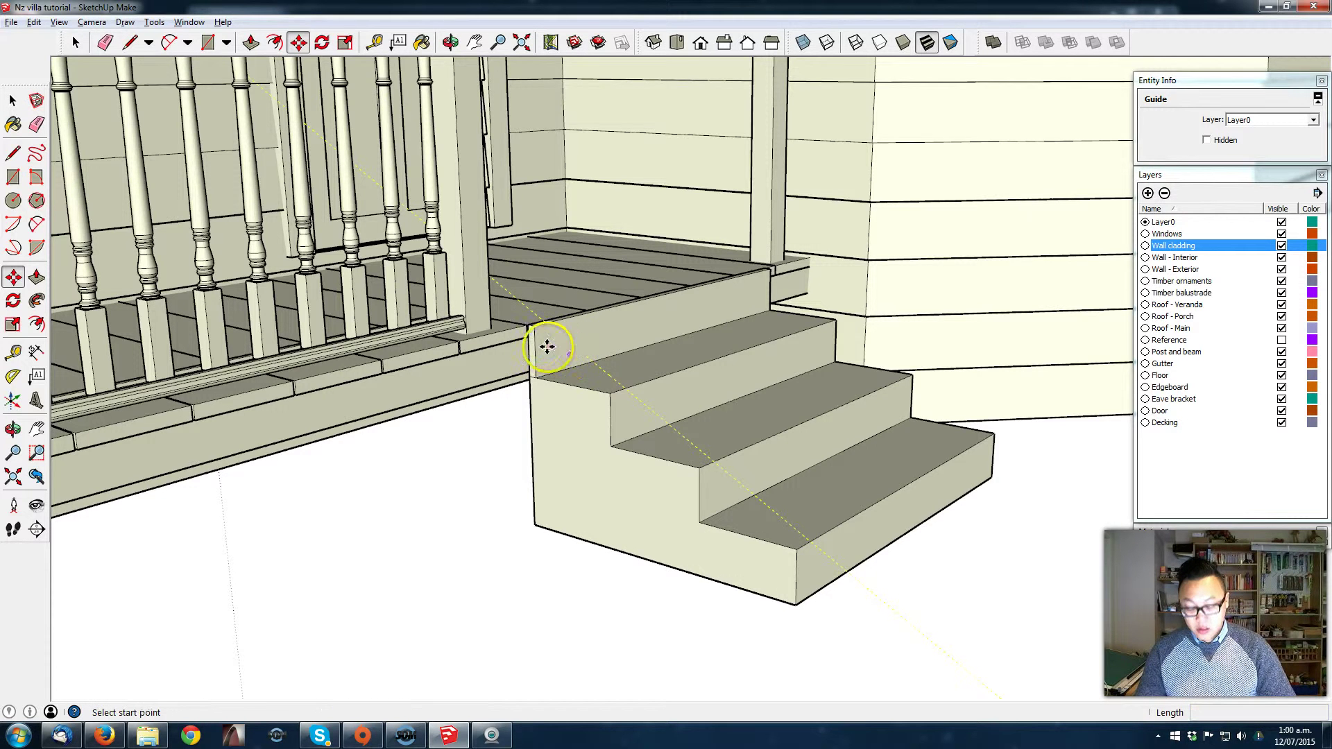
scroll(535, 346, "up", 1)
key("t")
left_click(605, 360)
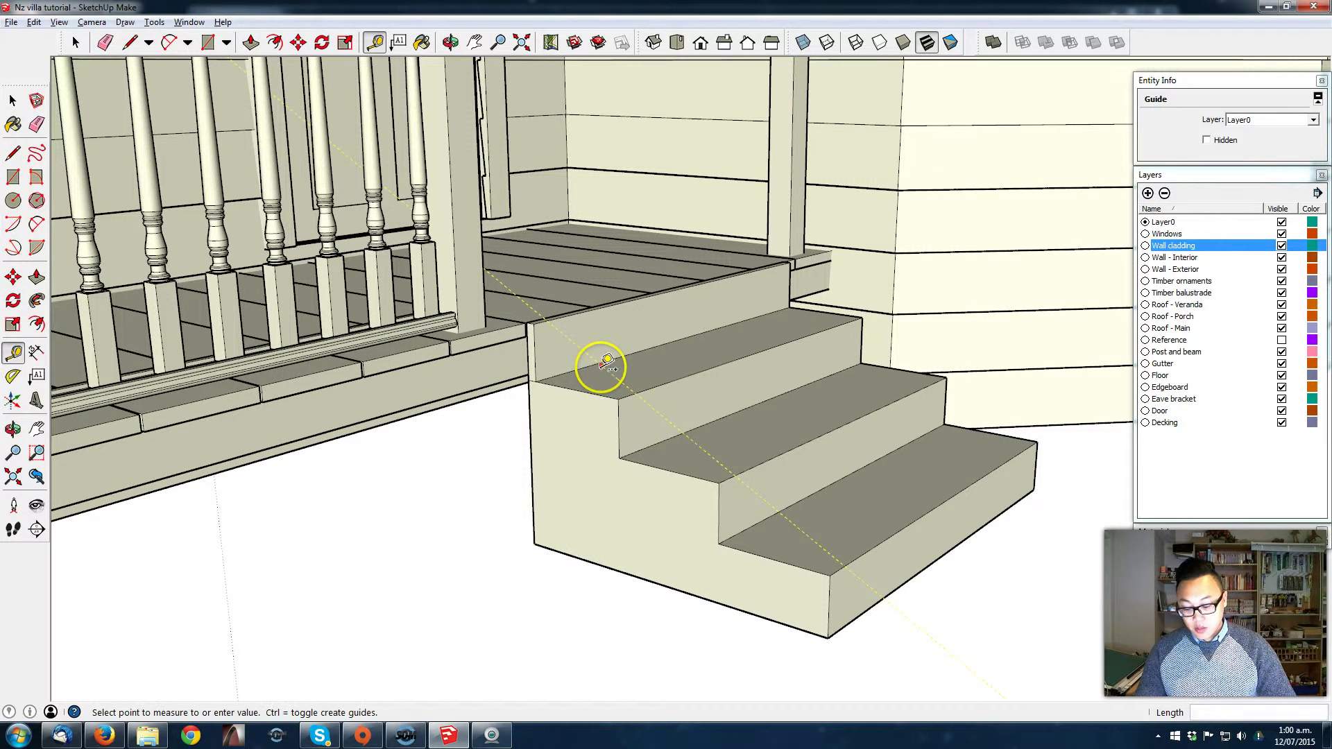
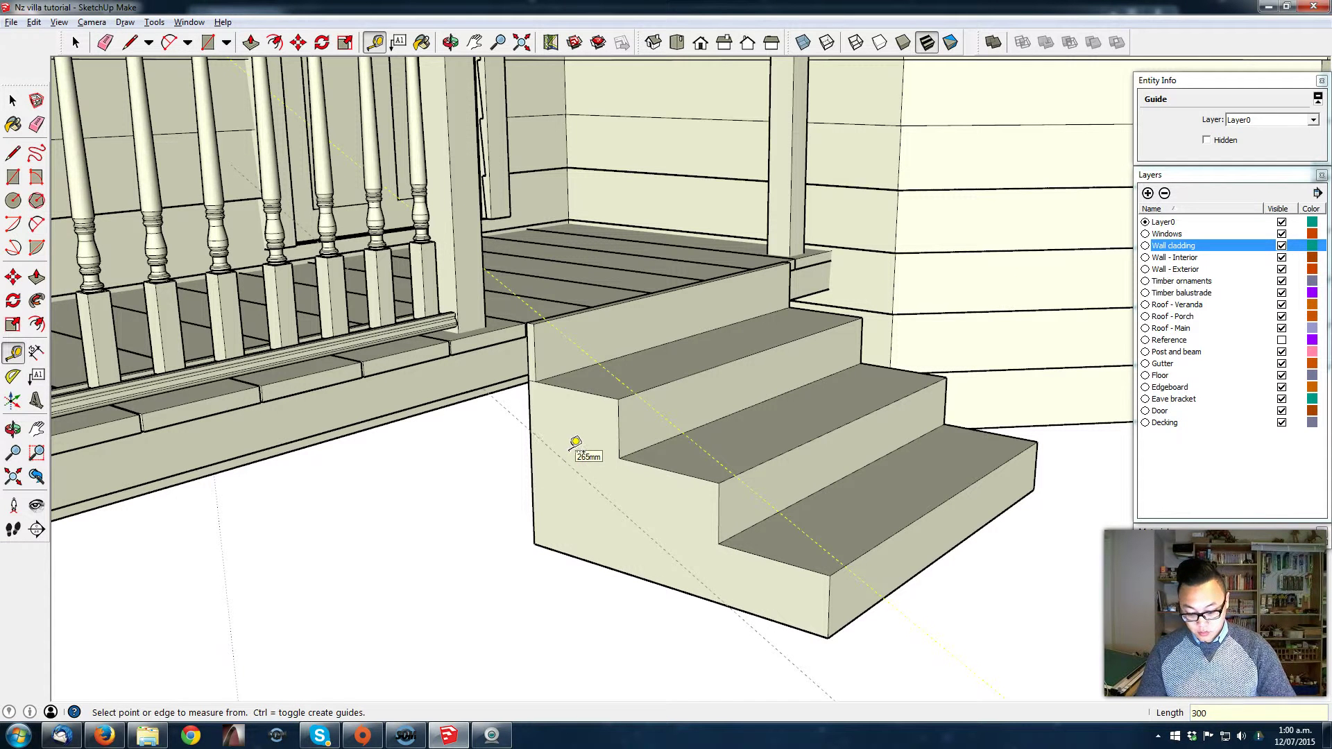
Step: Draw a short horizontal line about 100 mm long from the decking corner to the upper sloped guide
key("l")
scroll(593, 444, "up", 1)
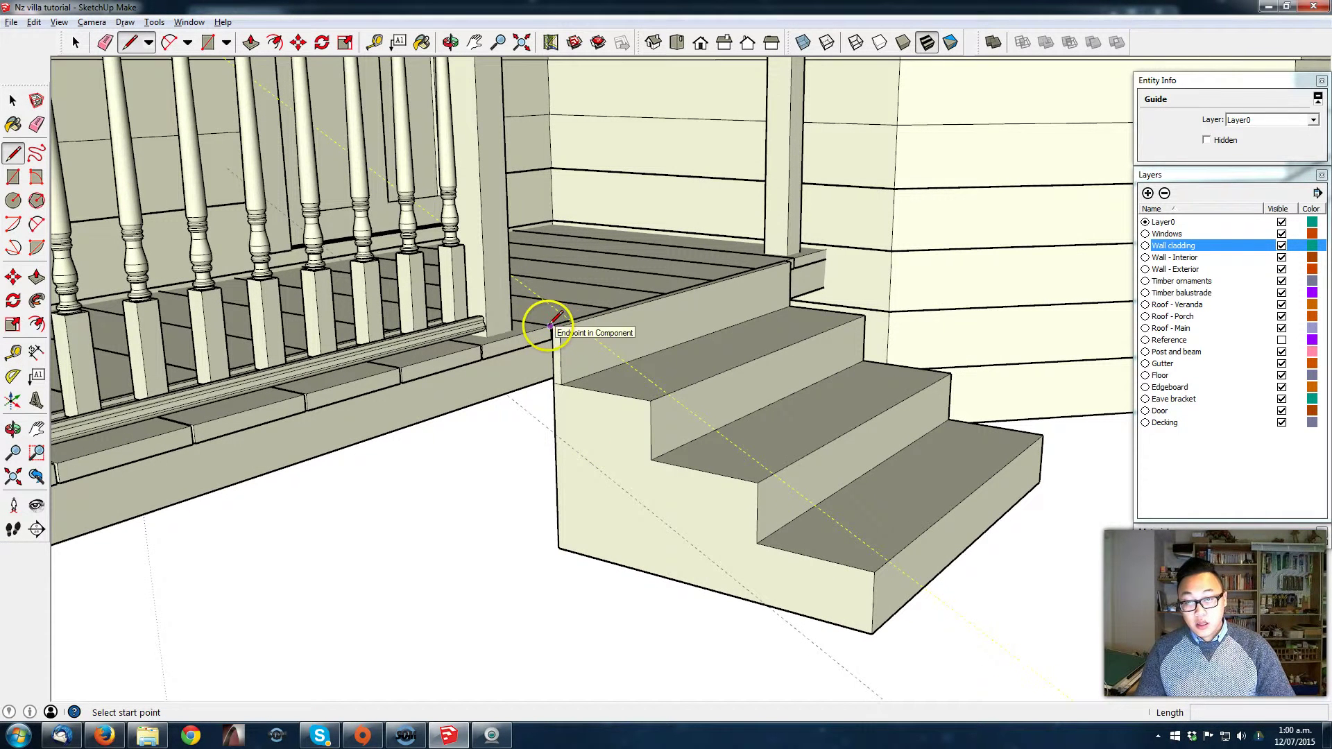
left_click(550, 325)
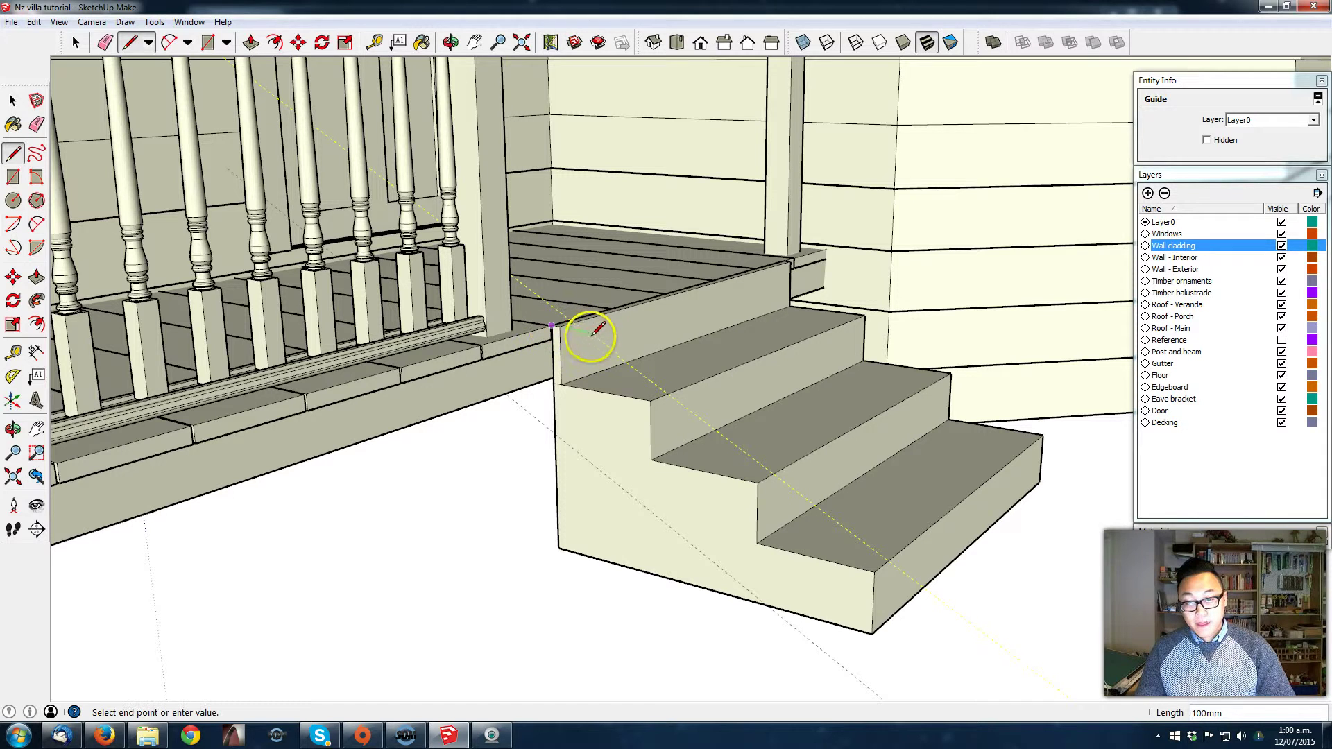
left_click(586, 336)
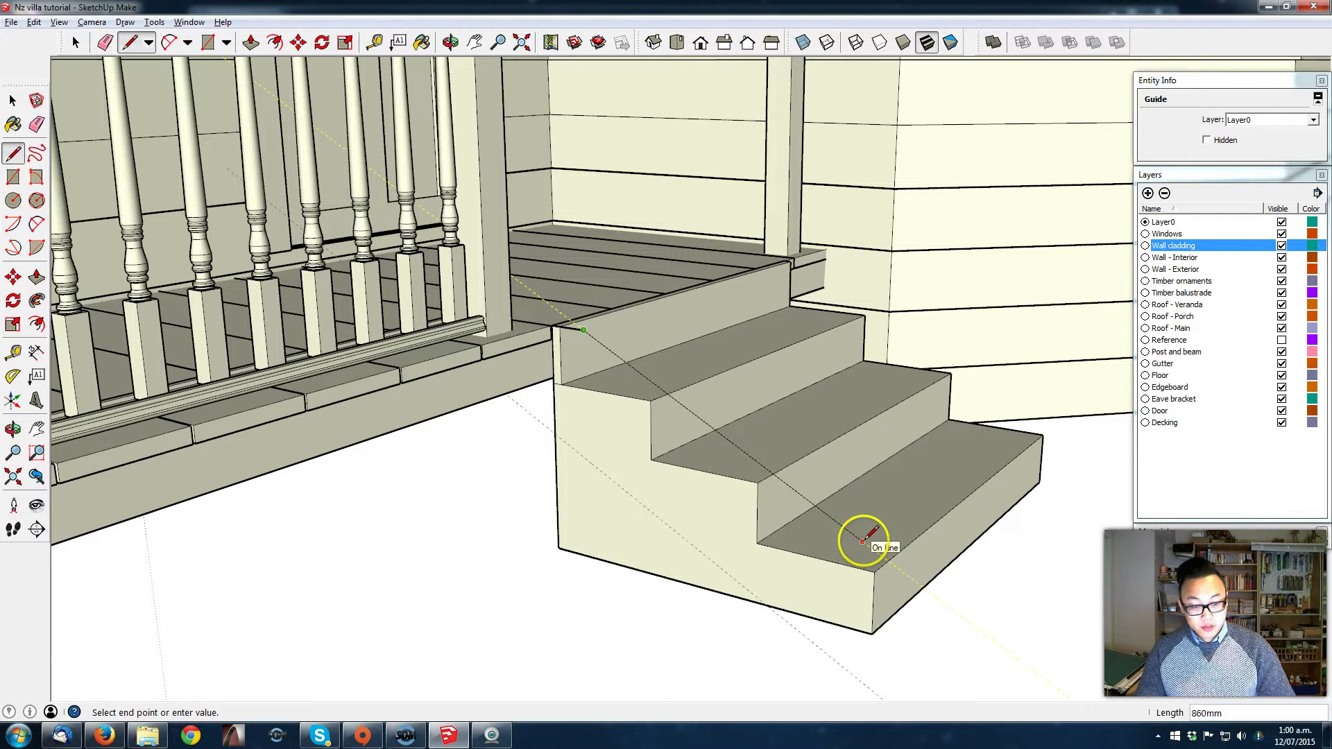
left_click(862, 541)
key("Escape")
Step: Place a vertical guide 50 mm in front of the bottom riser and another guide along the steps' base edge
key("t")
left_click(872, 602)
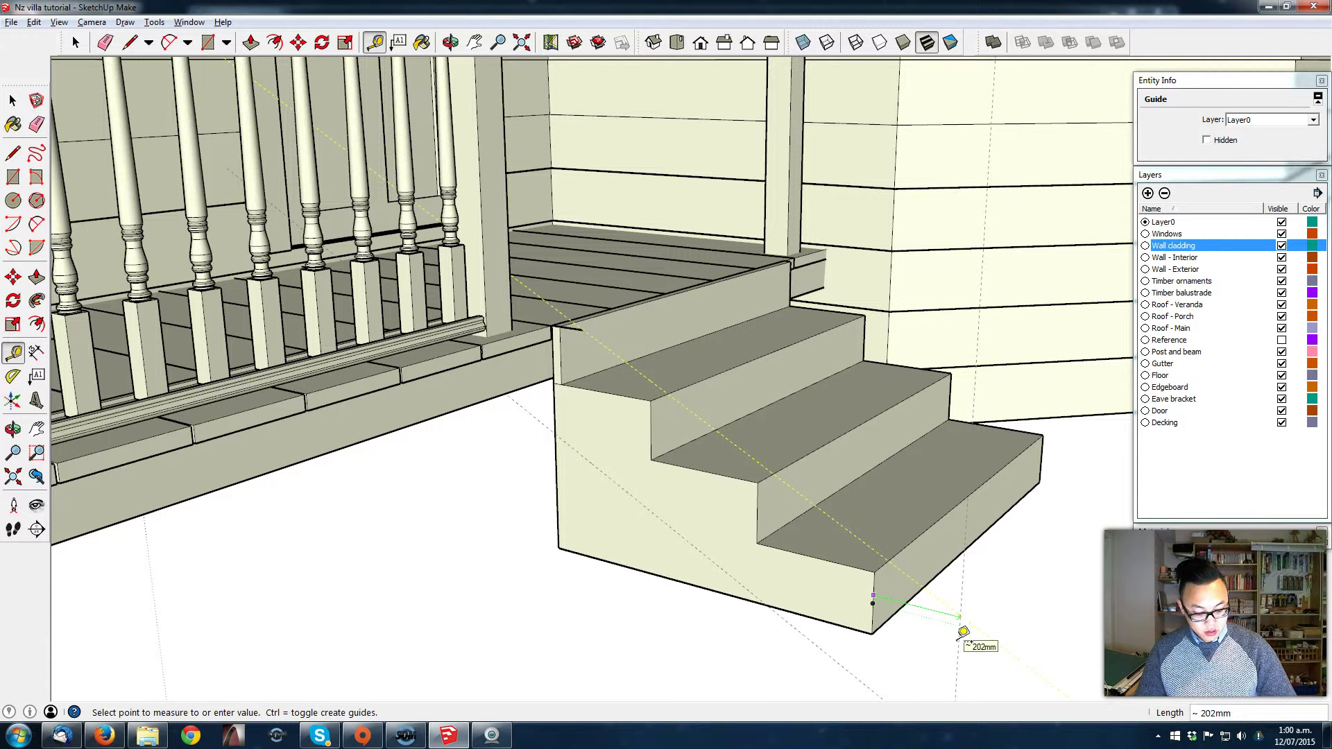
type("50")
key("Return")
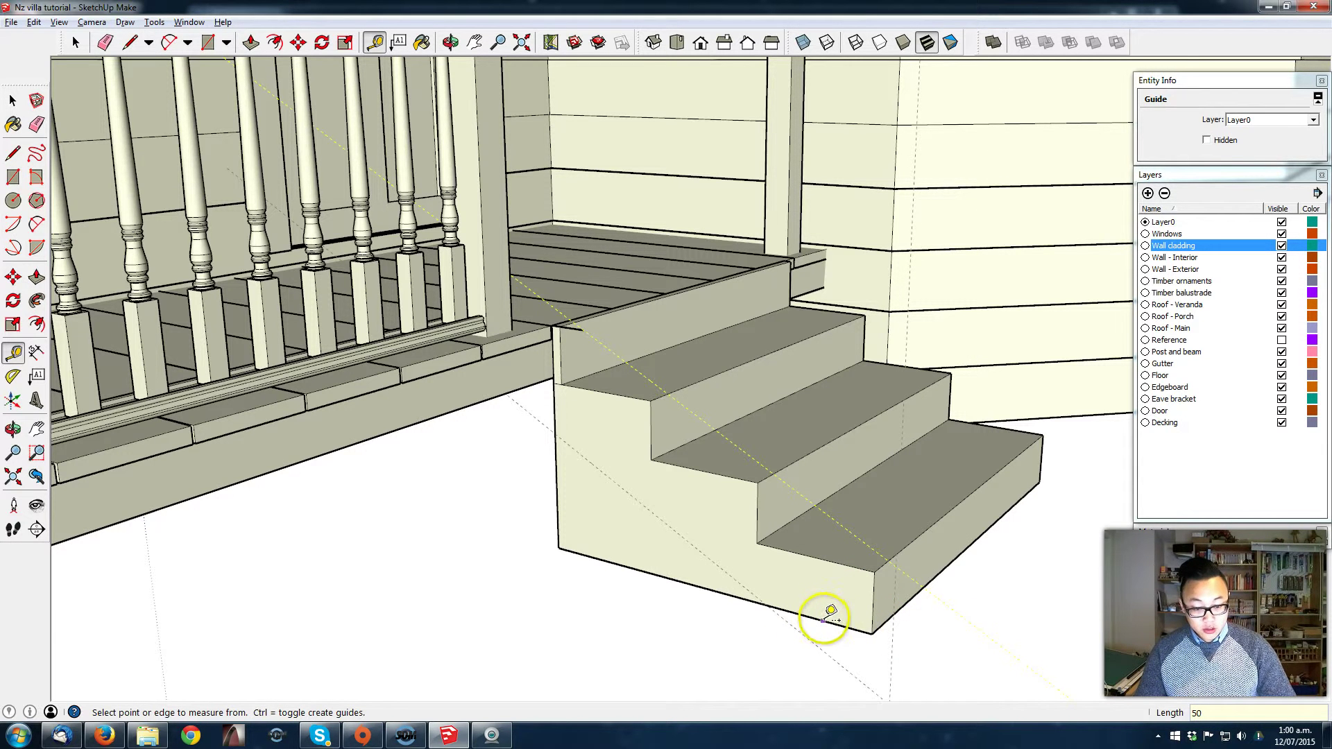
Step: Draw the closed stringer outline from the decking corner along the lower slope, base, front and upper slope guides
key("l")
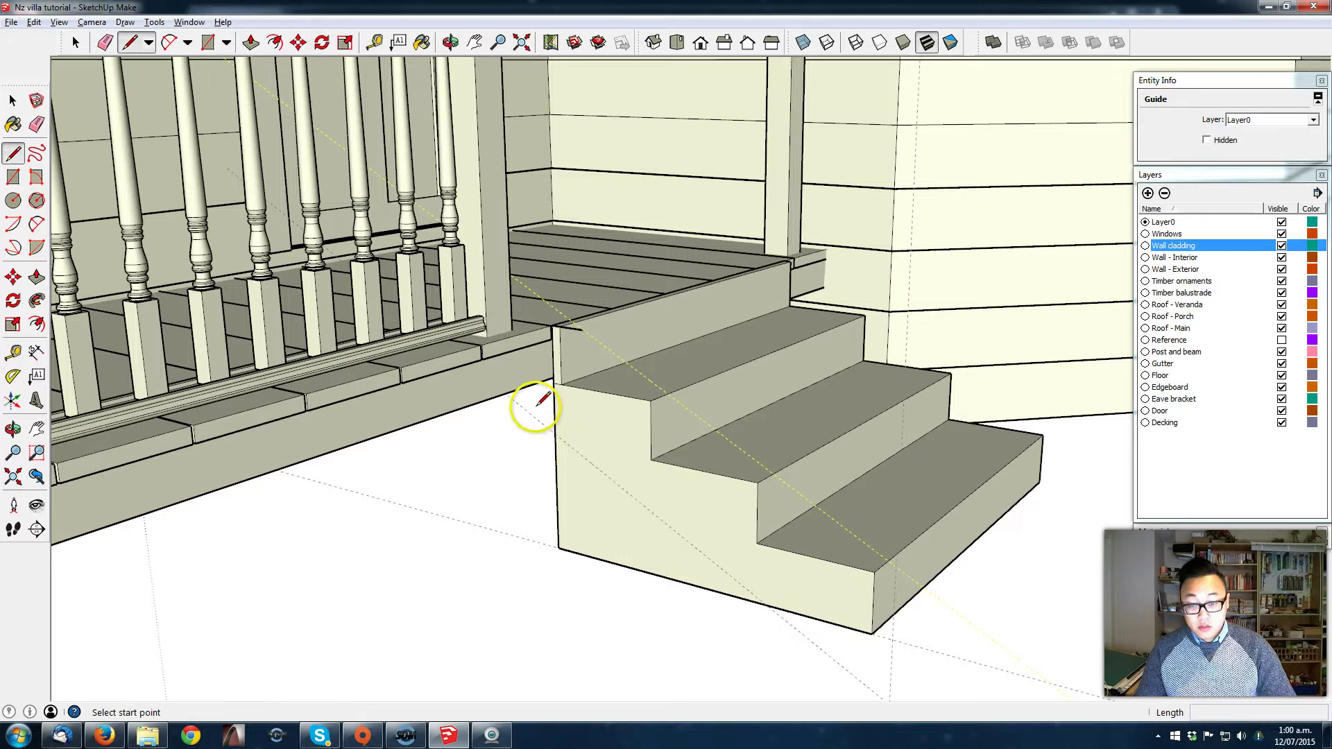
left_click(552, 324)
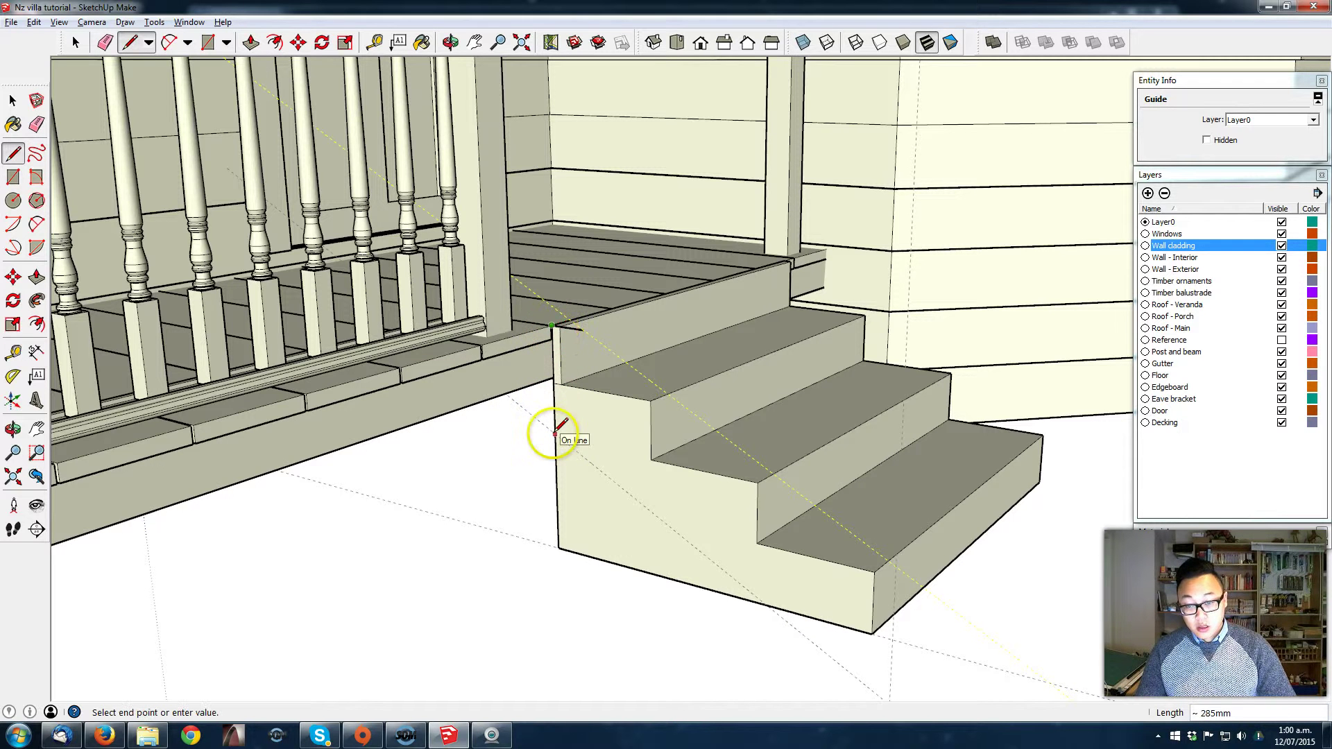
left_click(555, 433)
left_click(766, 605)
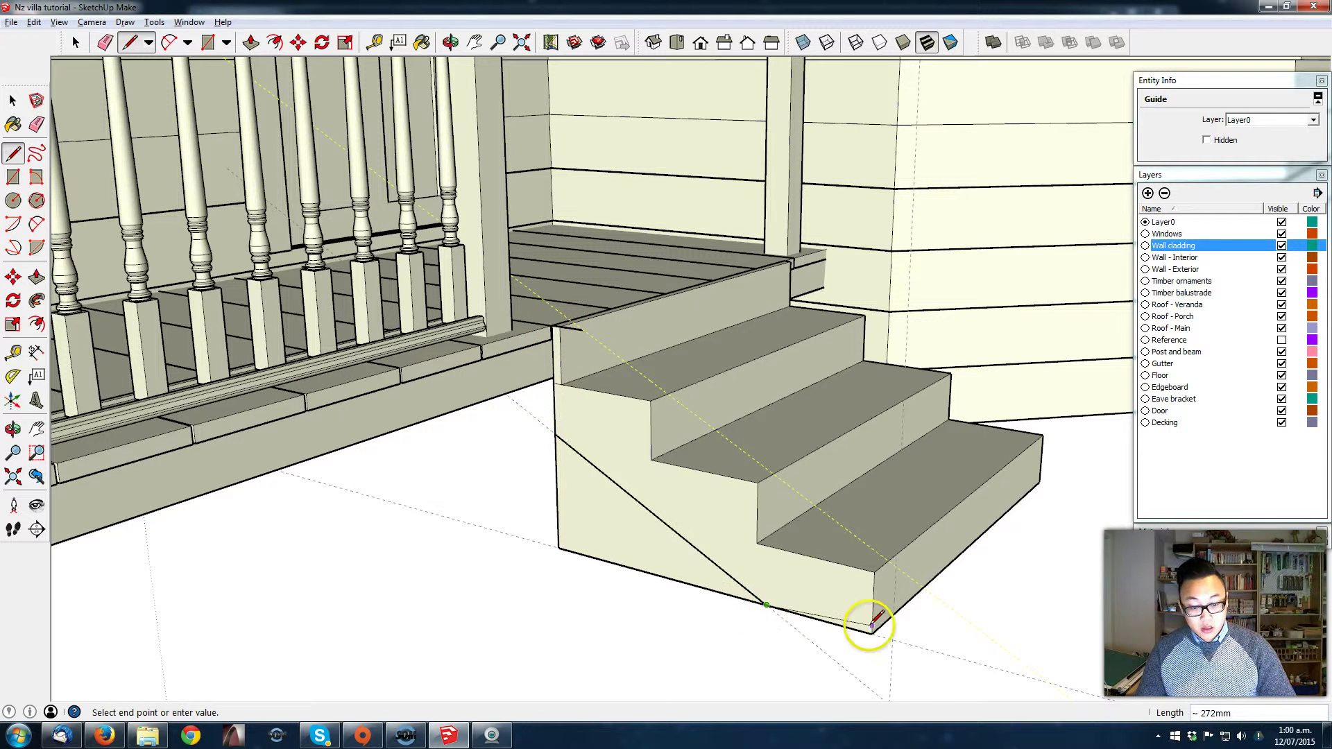
left_click(892, 639)
left_click(895, 566)
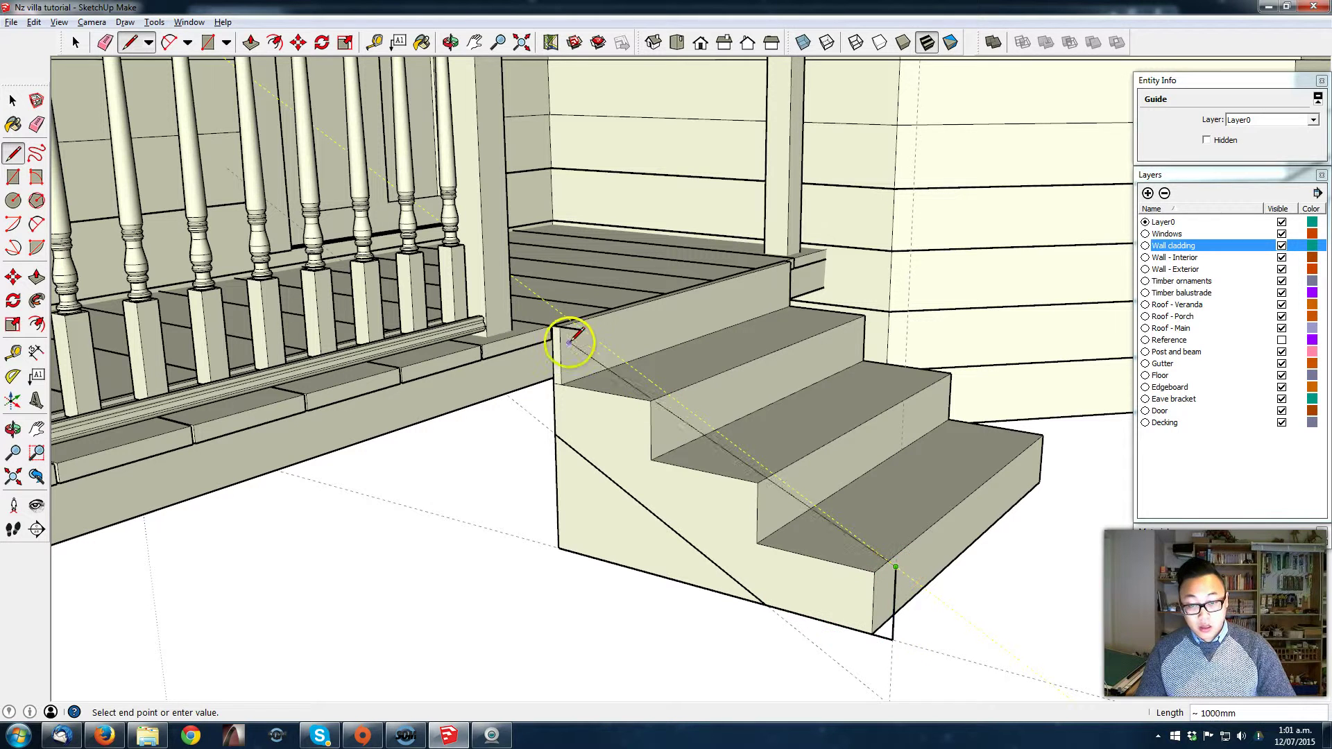
left_click(583, 329)
Step: Push/Pull the stringer face outward 50 mm
key("p")
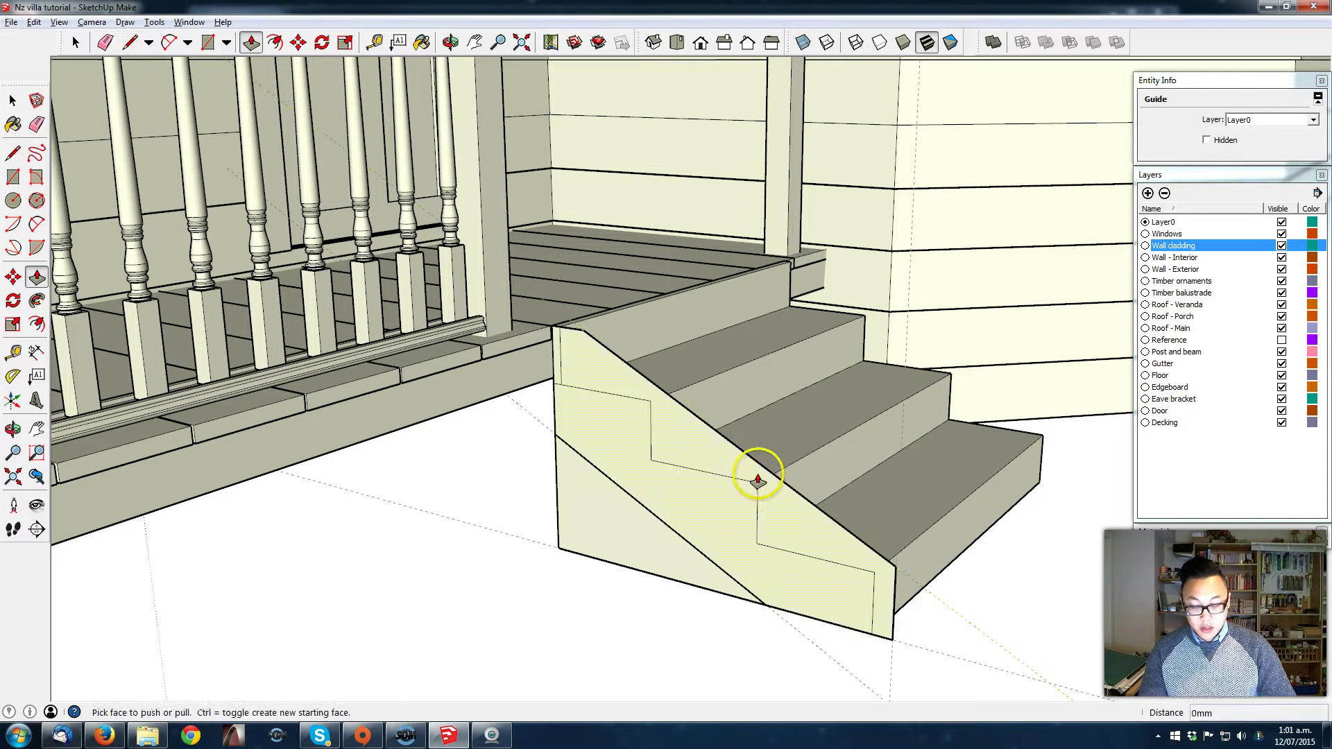
left_click(752, 482)
left_click(739, 482)
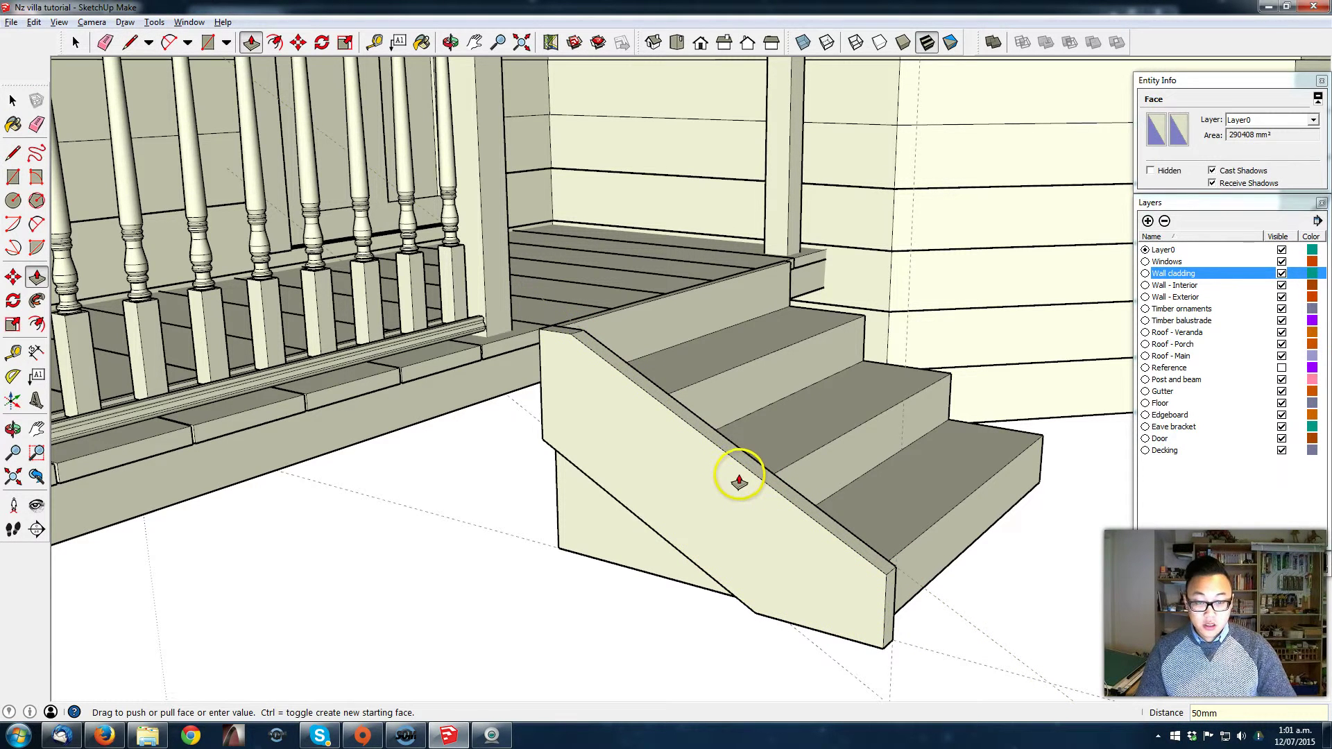
Step: Erase the construction guides around the front of the stringer
middle_click_drag(738, 470, 716, 467)
key("e")
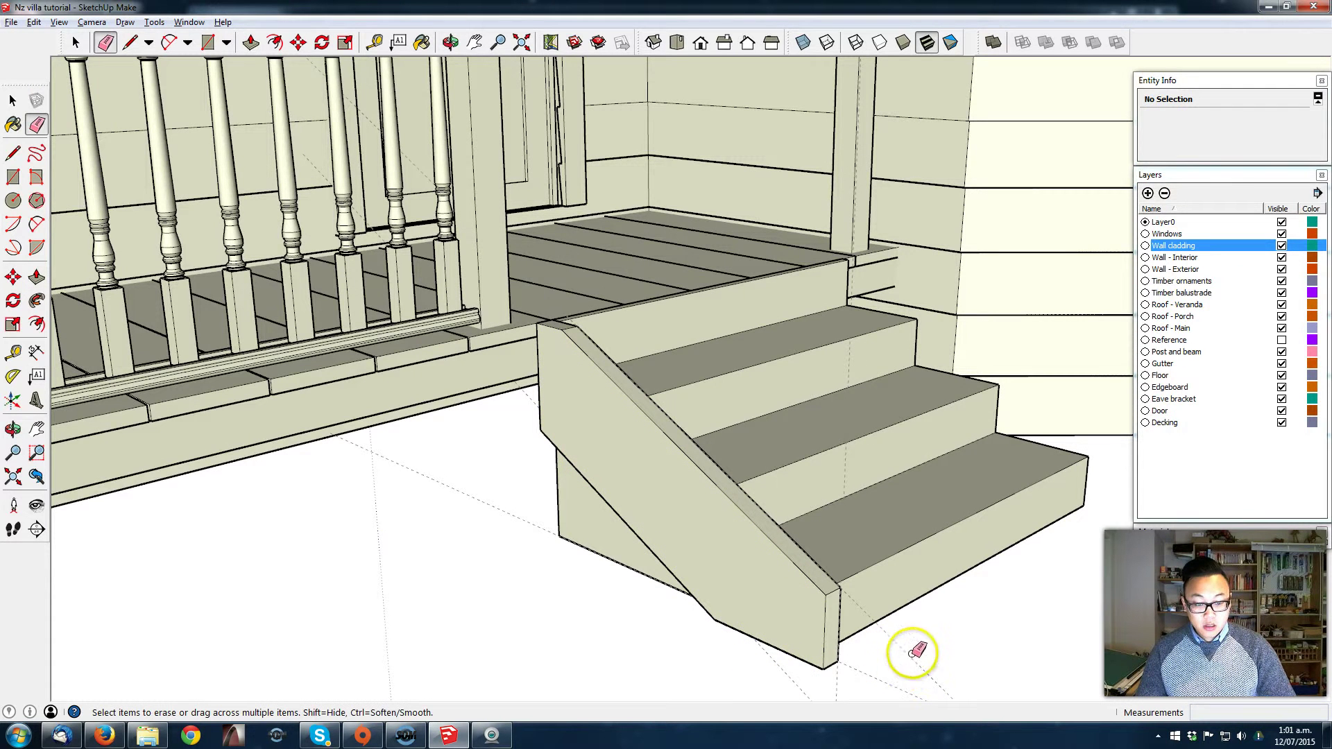
left_click_drag(915, 652, 881, 681)
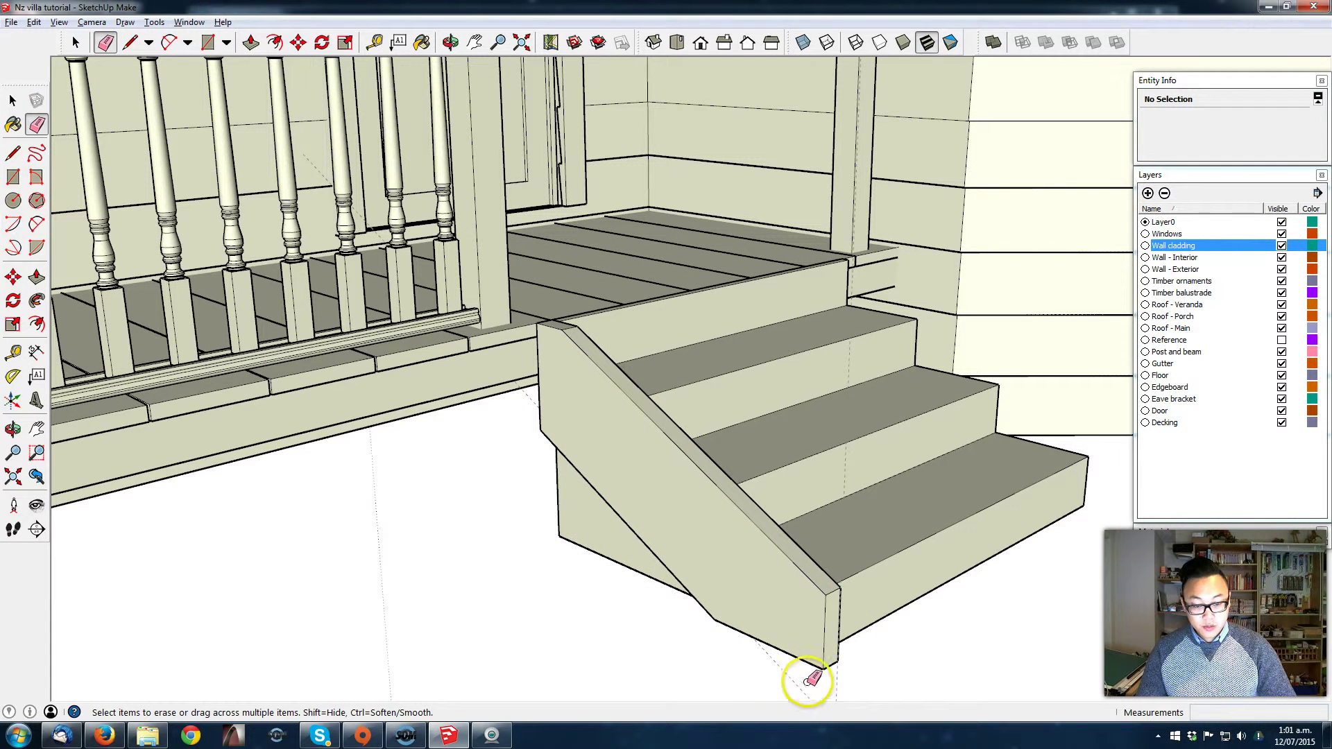
Step: Select all of the connected stringer geometry and make it a component named Stringer
key("space")
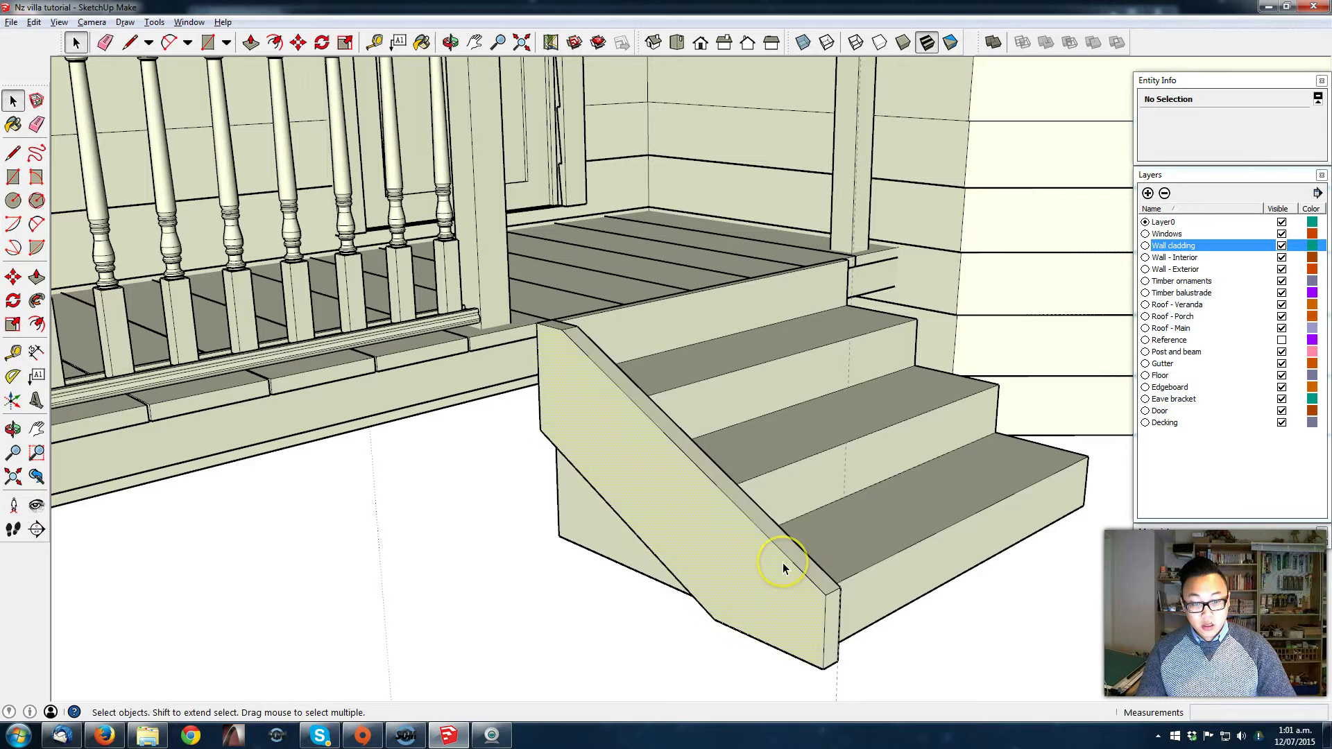
triple_click(782, 563)
right_click(782, 564)
left_click(878, 442)
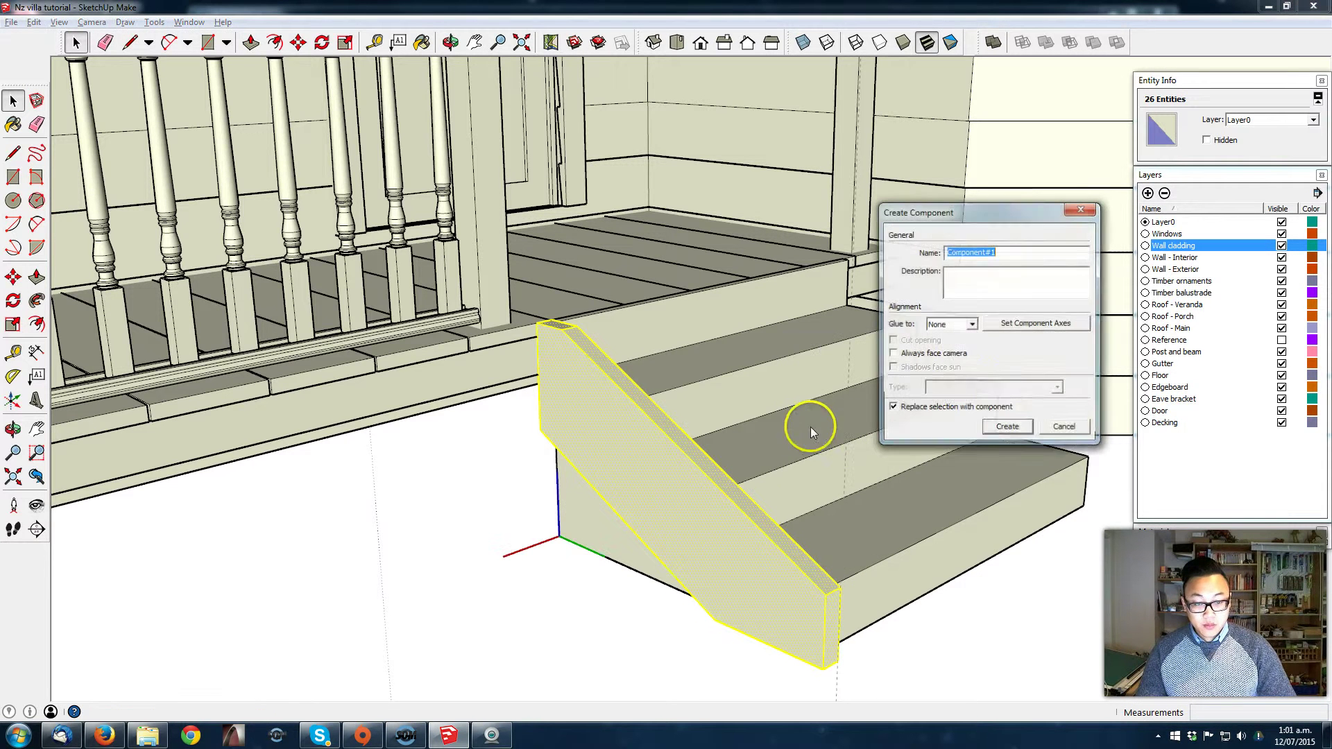
type("SAt")
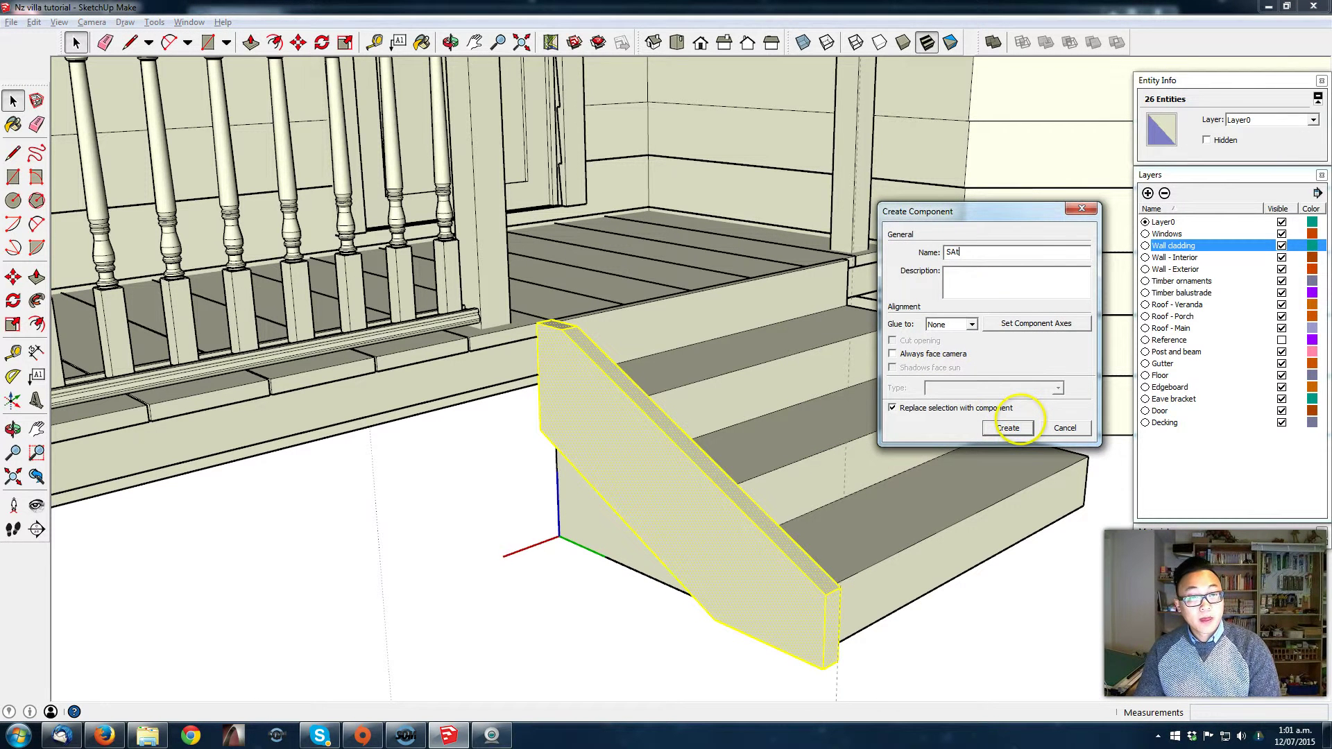
type("ringer")
left_click(1009, 427)
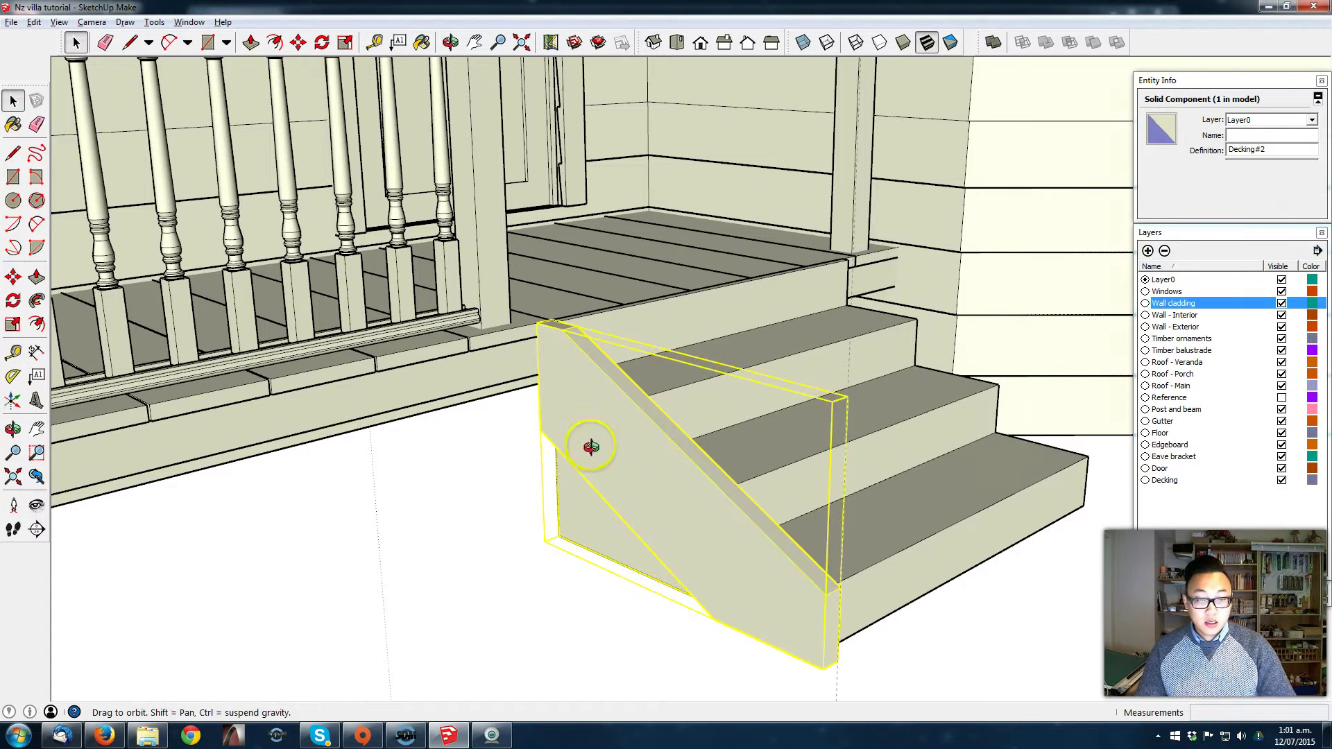
middle_click_drag(594, 446, 501, 437)
key("m")
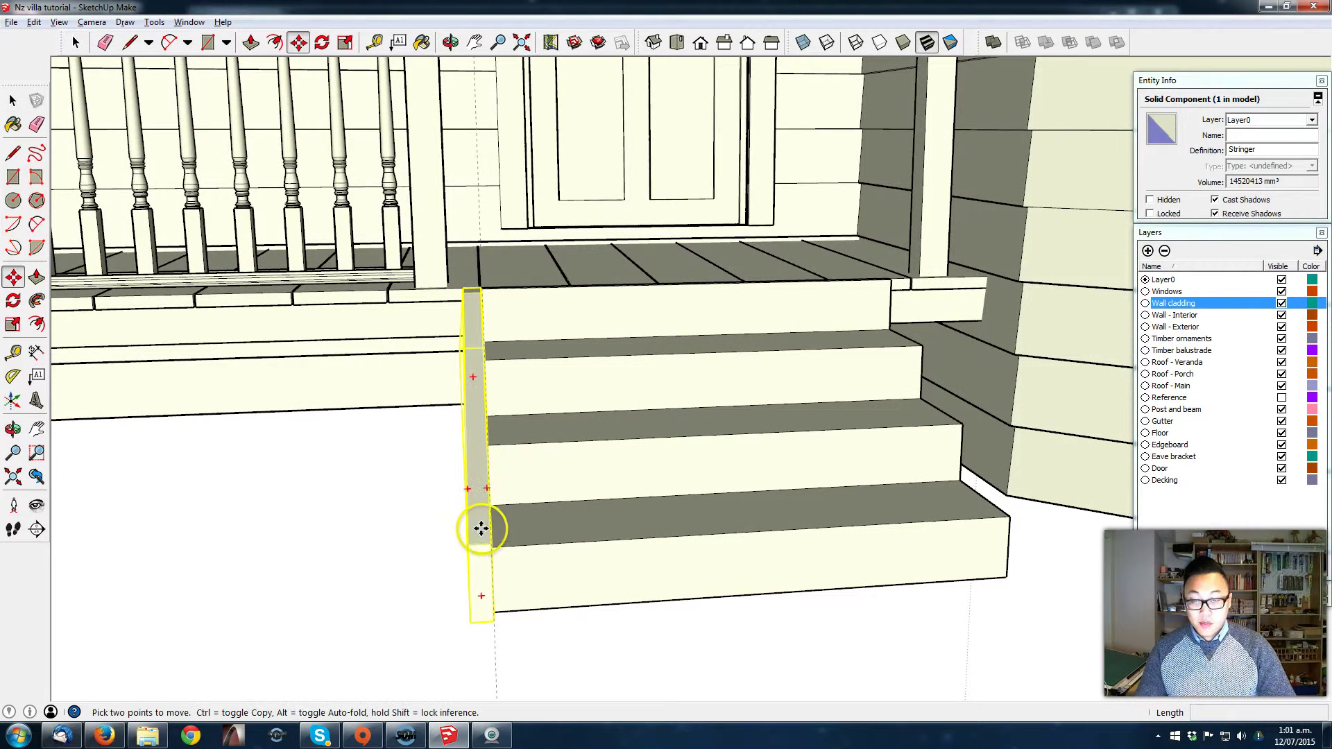
key("ctrl")
left_click(480, 539)
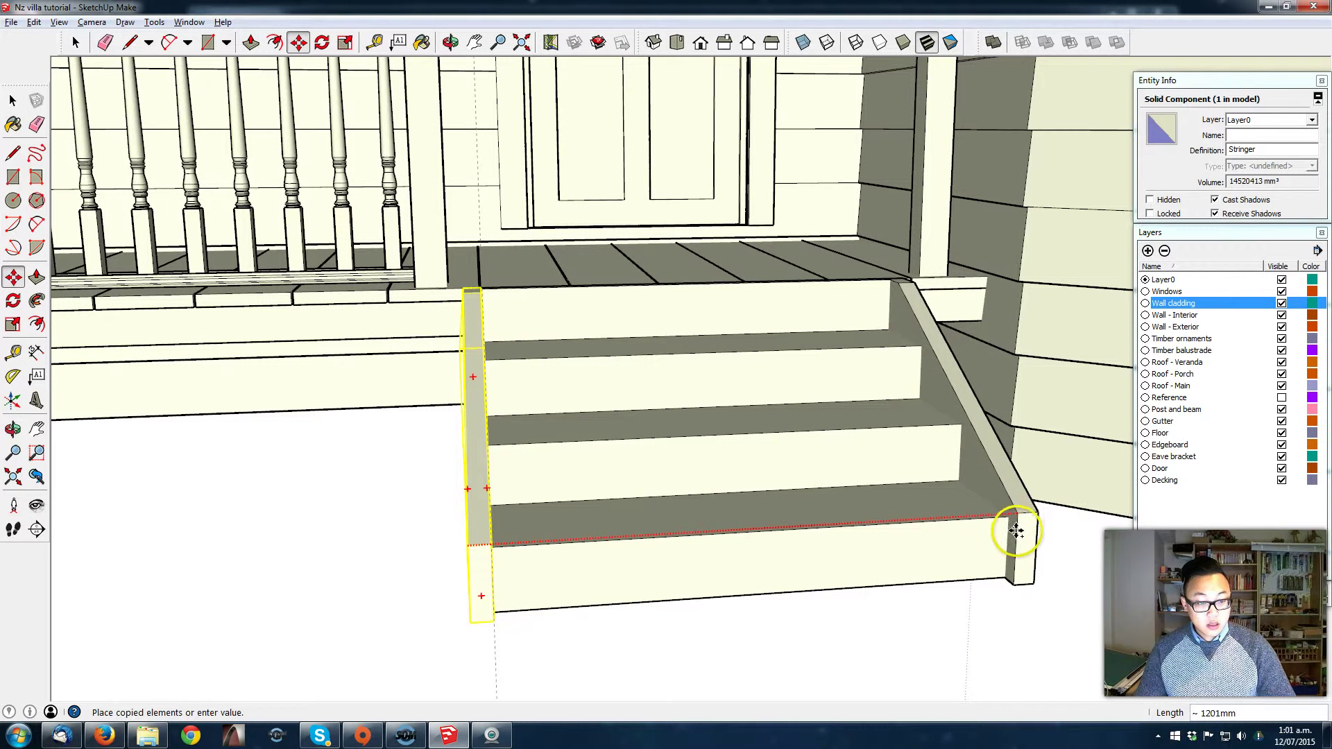
key("l")
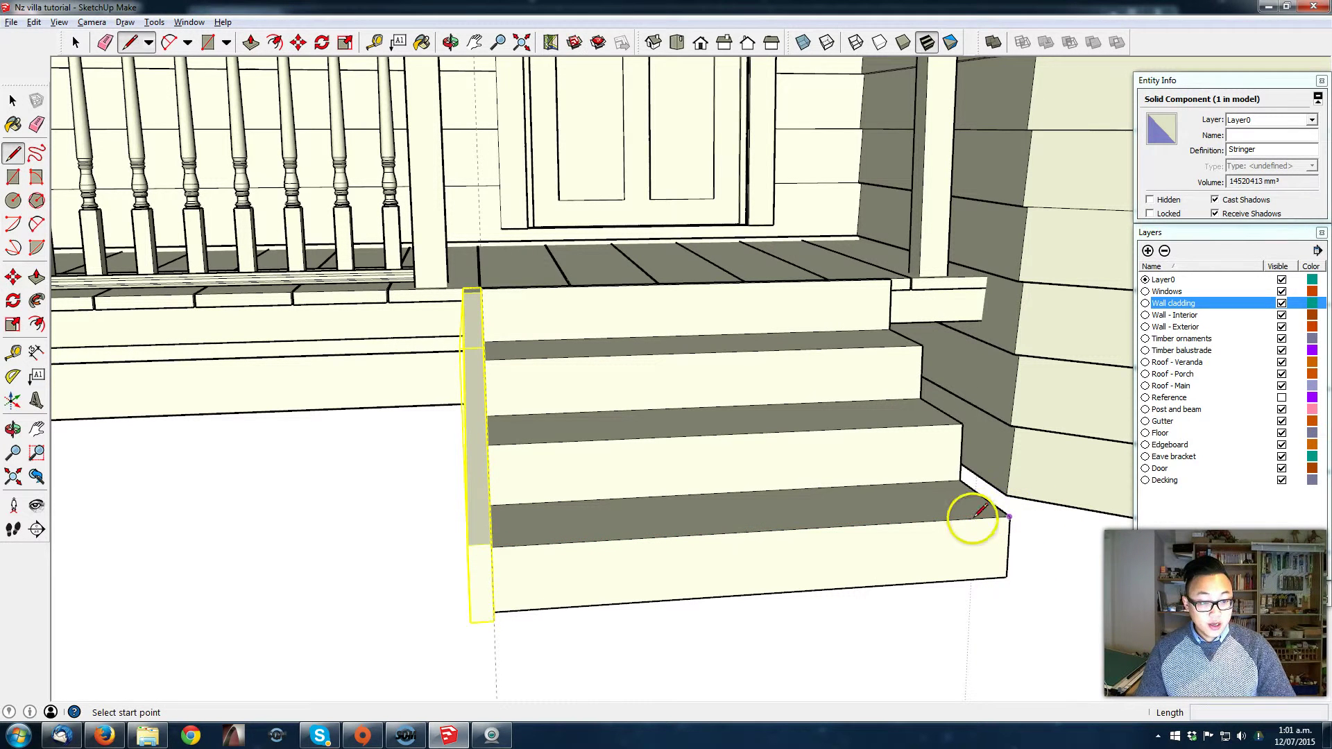
Step: Turn on back edges and copy the Stringer component to the opposite side of the steps
key("k")
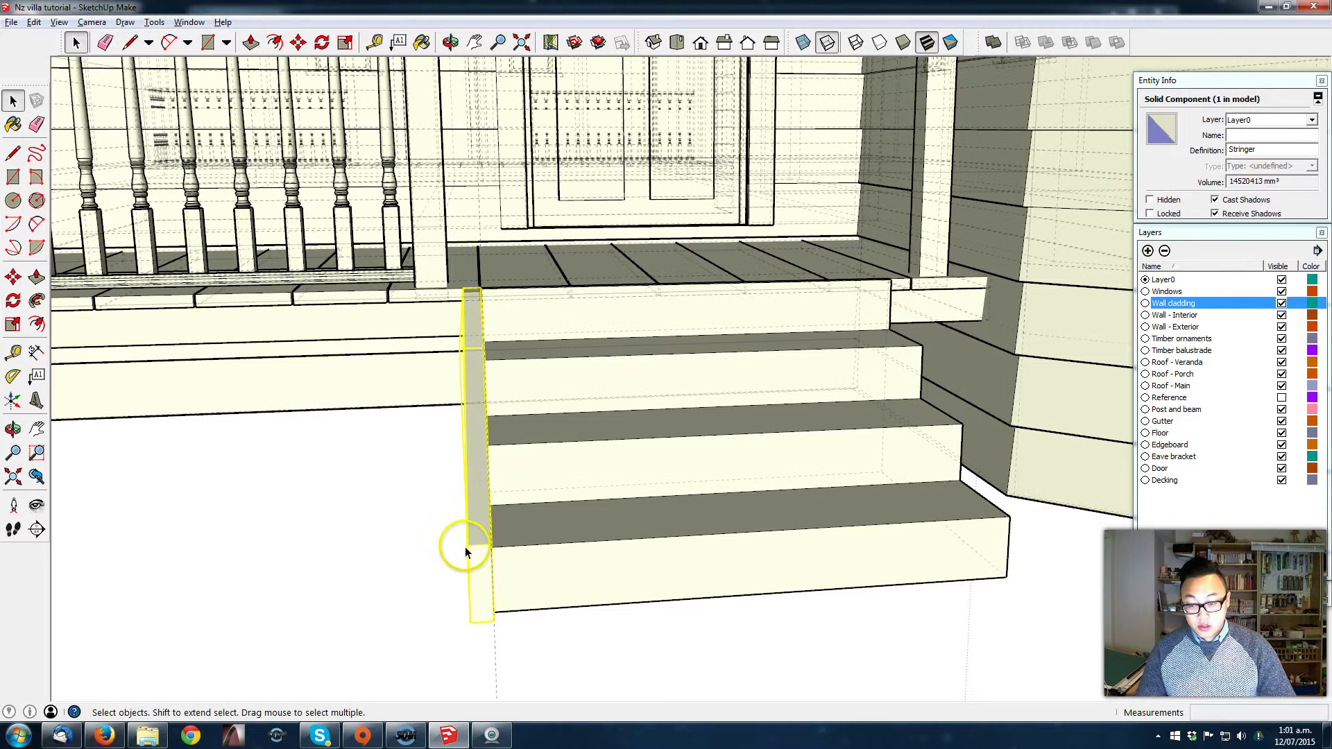
key("m")
key("ctrl")
left_click(467, 545)
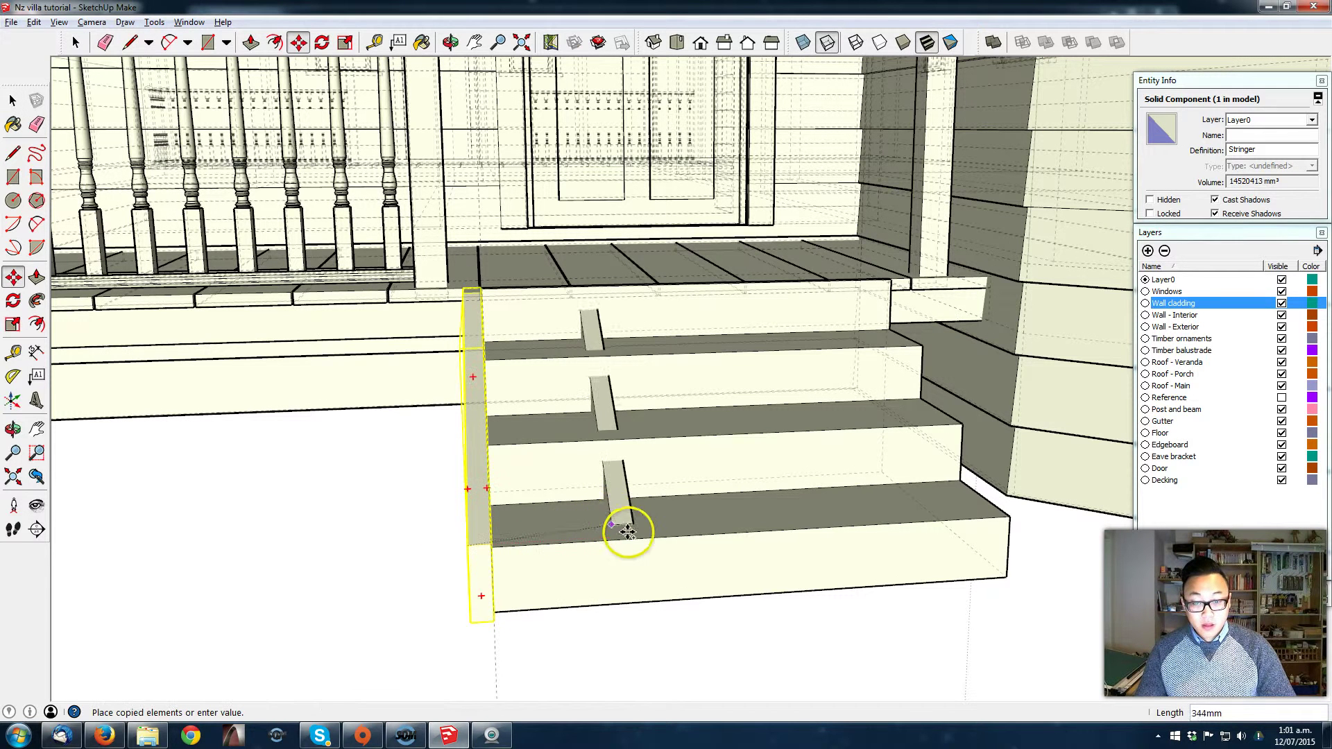
left_click(1010, 578)
Step: Open the steps group and draw a line across its side face along the lower edge of the stringer
middle_click_drag(839, 552, 1011, 535)
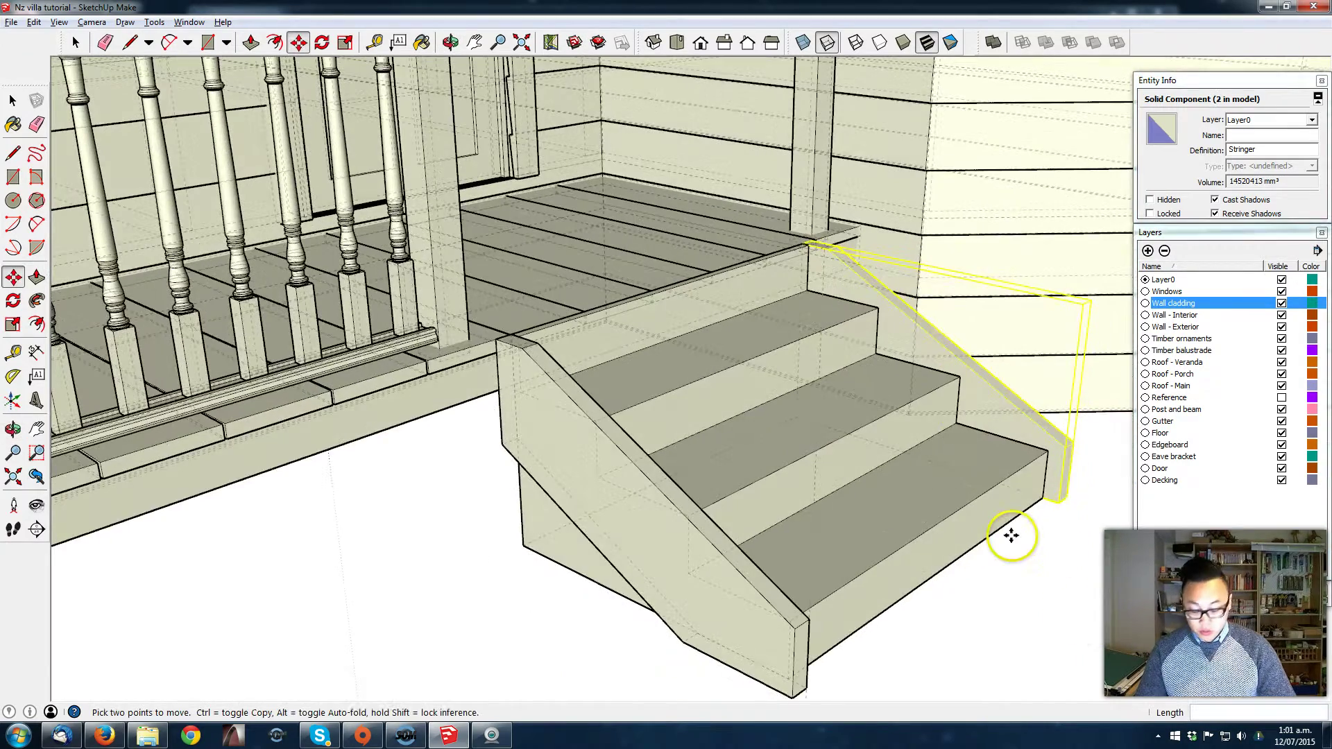
middle_click_drag(577, 526, 541, 440)
middle_click_drag(482, 496, 654, 440)
double_click(630, 443)
key("l")
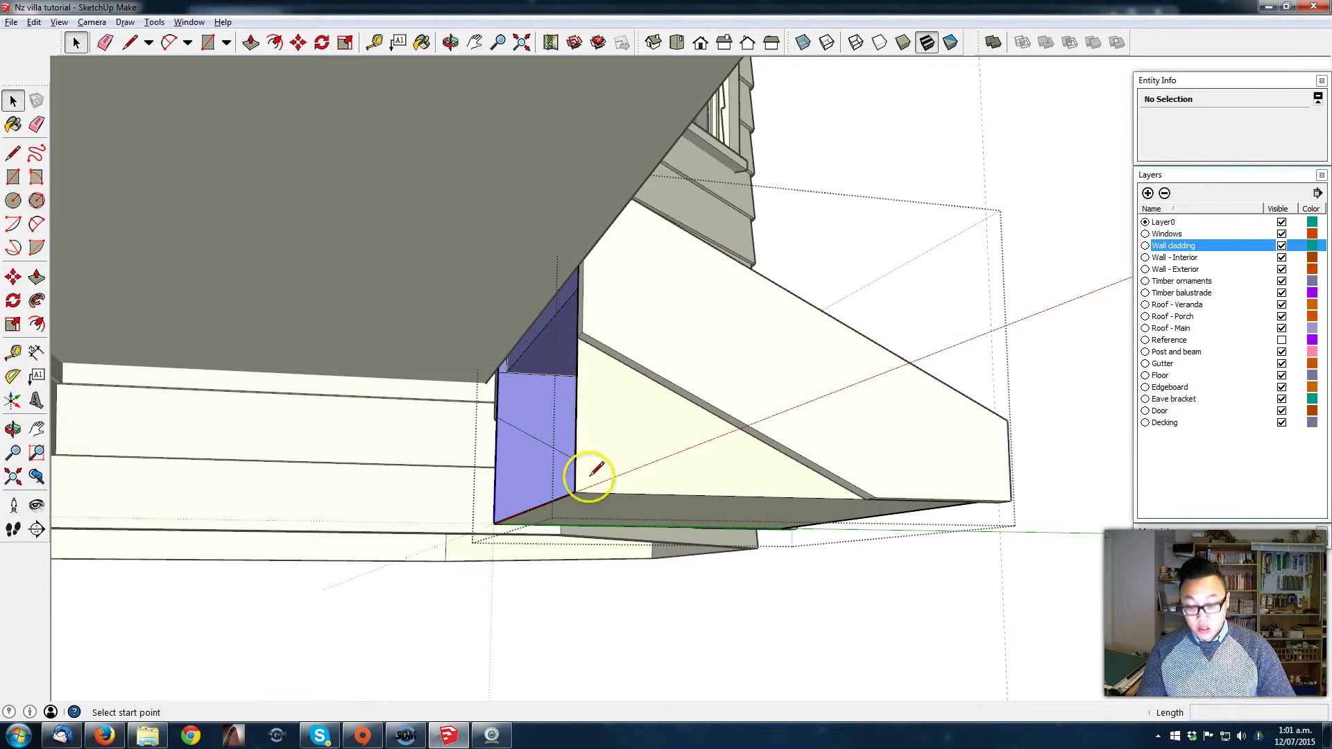
left_click(574, 490)
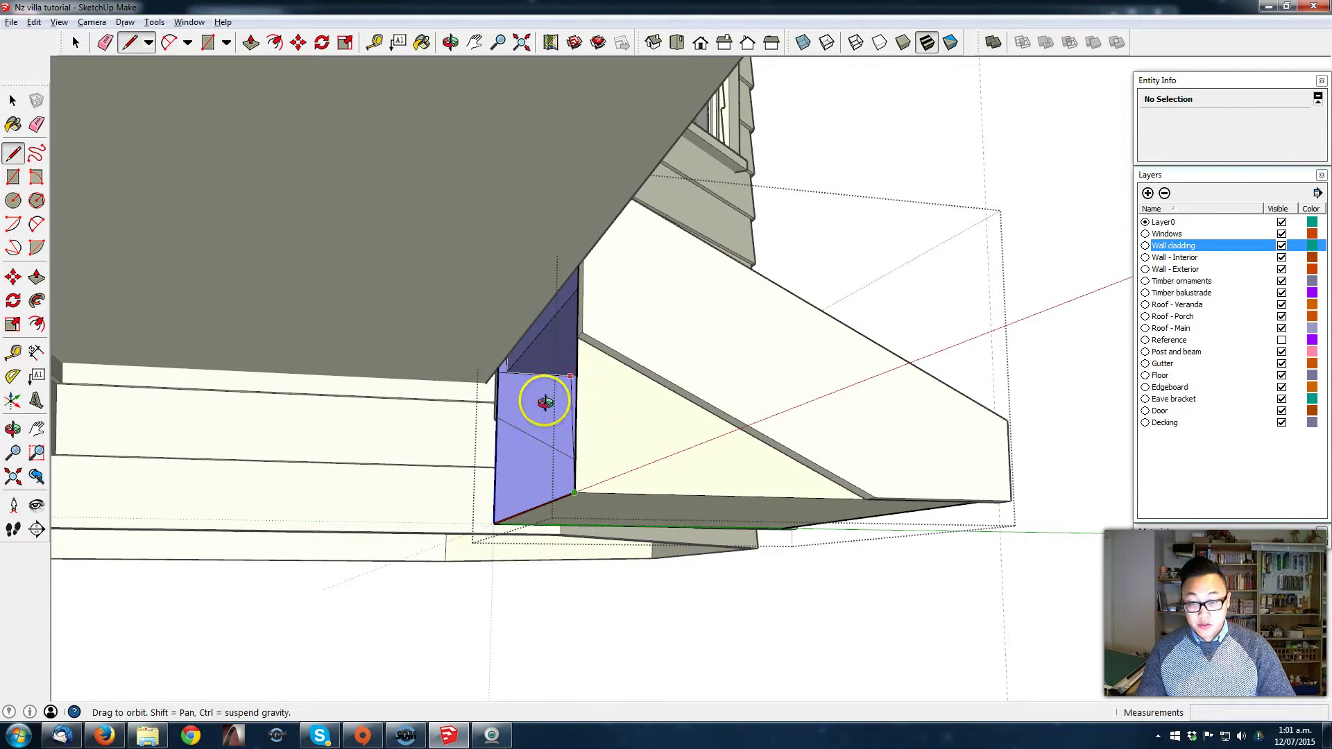
middle_click_drag(544, 396, 682, 154)
middle_click_drag(781, 437, 705, 300)
key("space")
left_click(659, 229)
key("l")
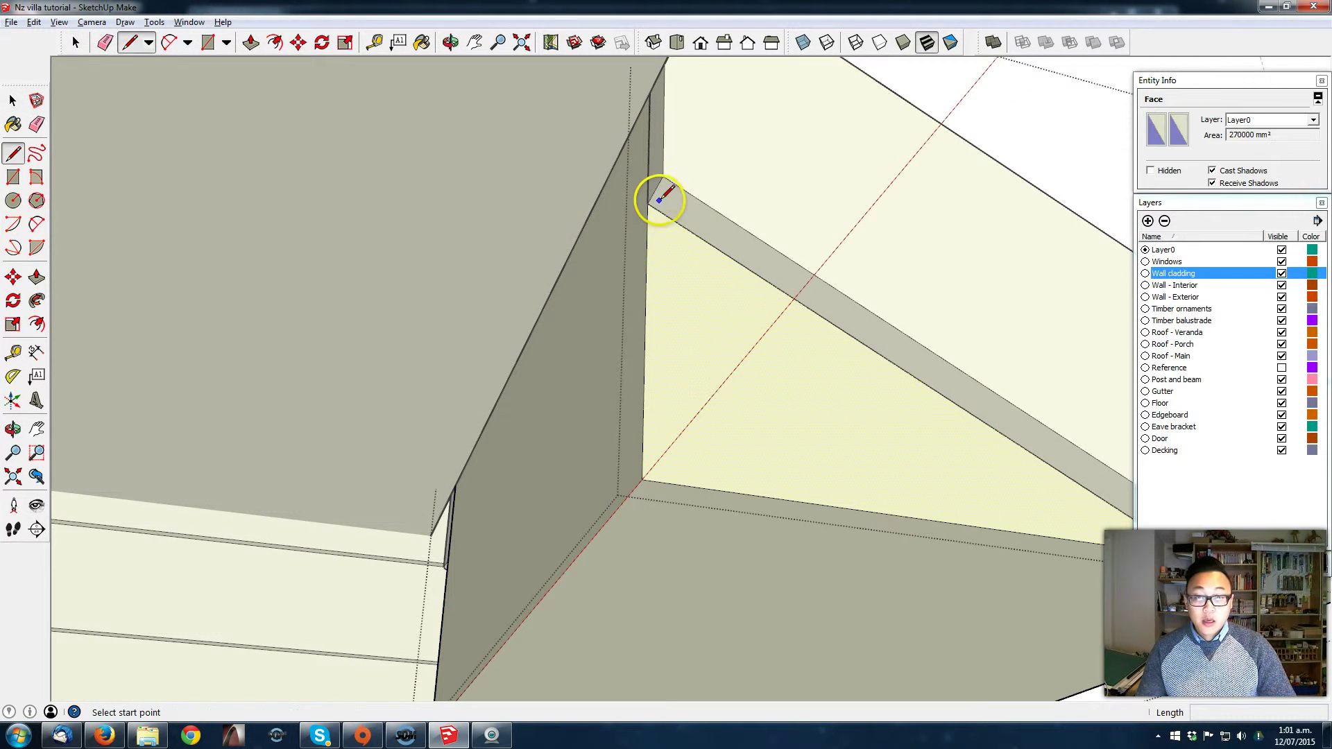
left_click(646, 201)
scroll(796, 386, "up", 3)
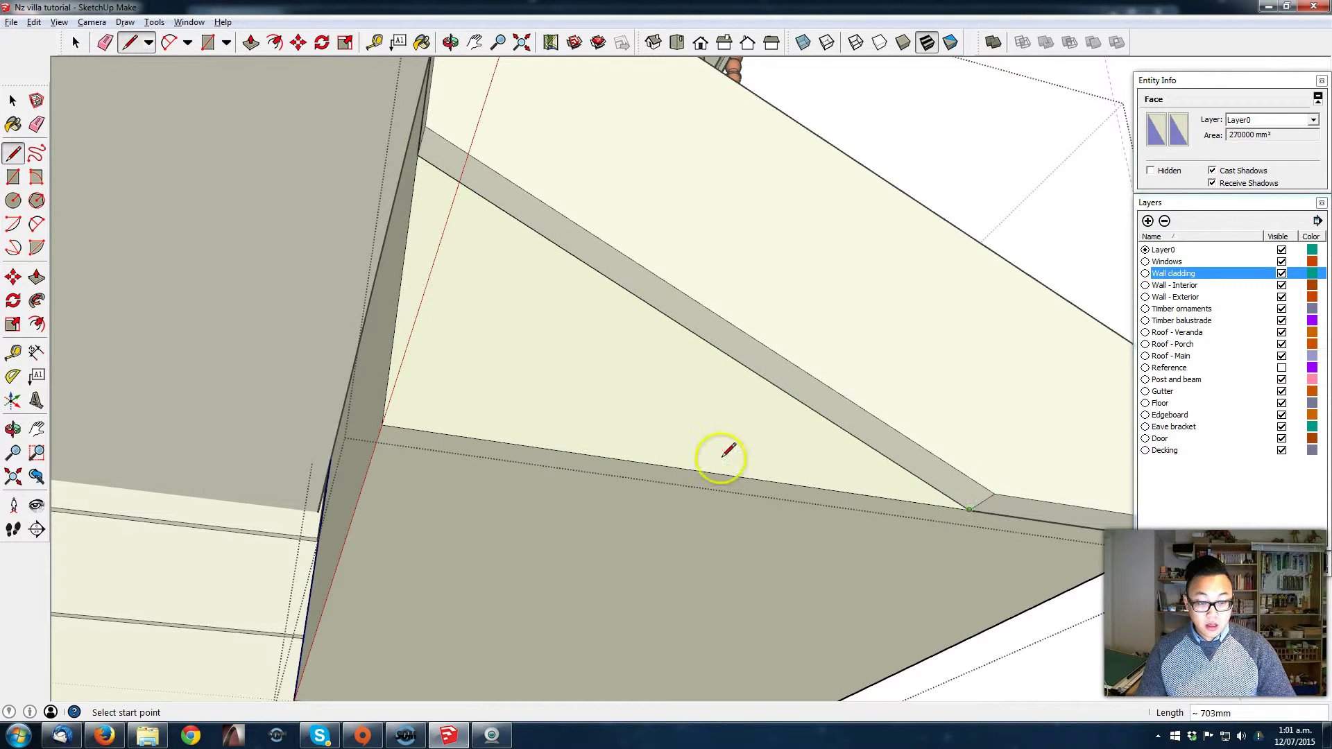
Step: Push/Pull the side face below the line back 1200 mm to cut away the underside, and erase the guide beside the steps
key("p")
left_click(430, 478)
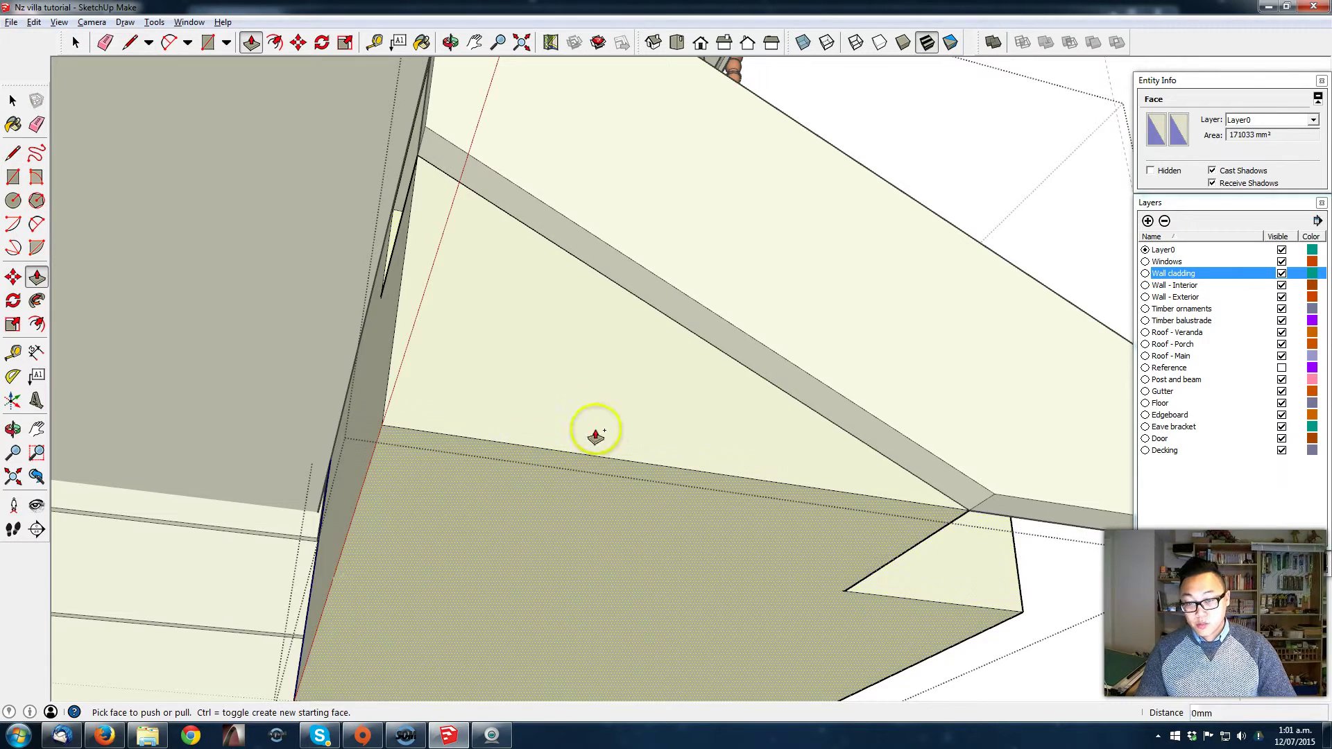
left_click(319, 595)
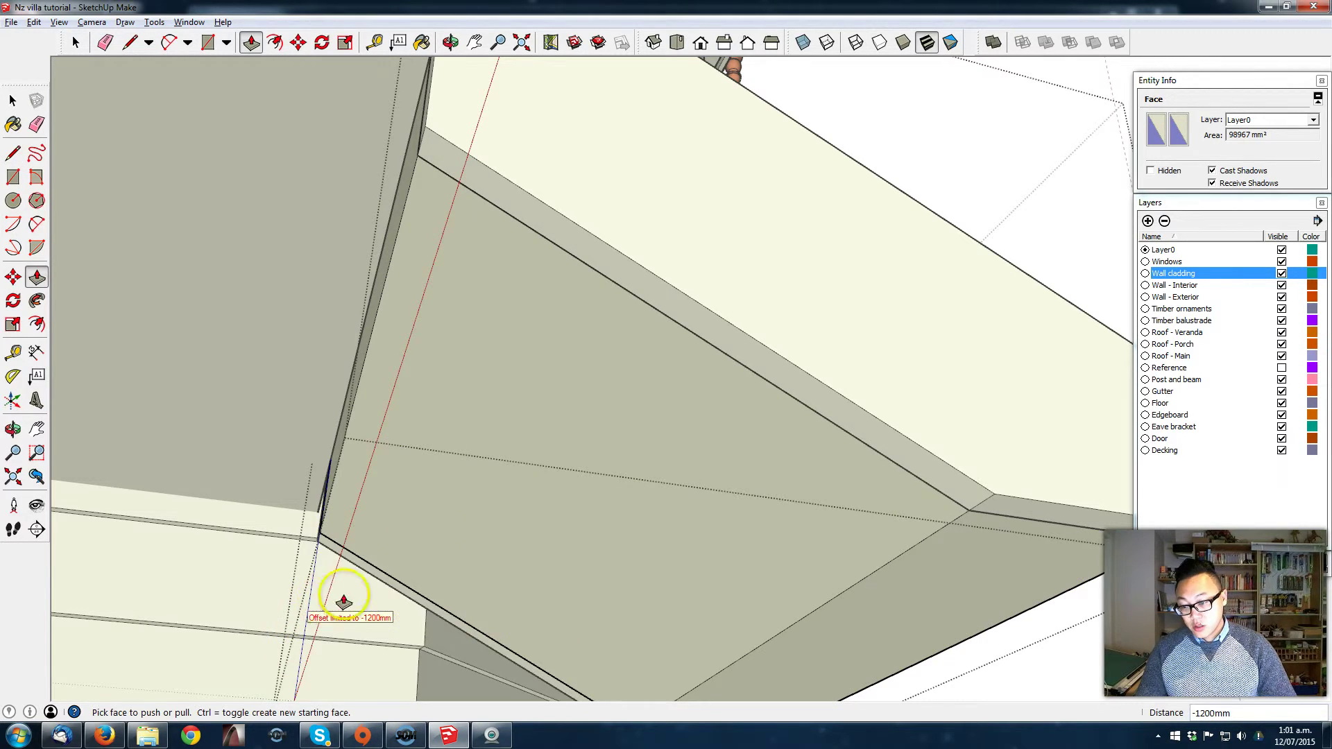
key("o")
left_click_drag(224, 635, 386, 553)
key("space")
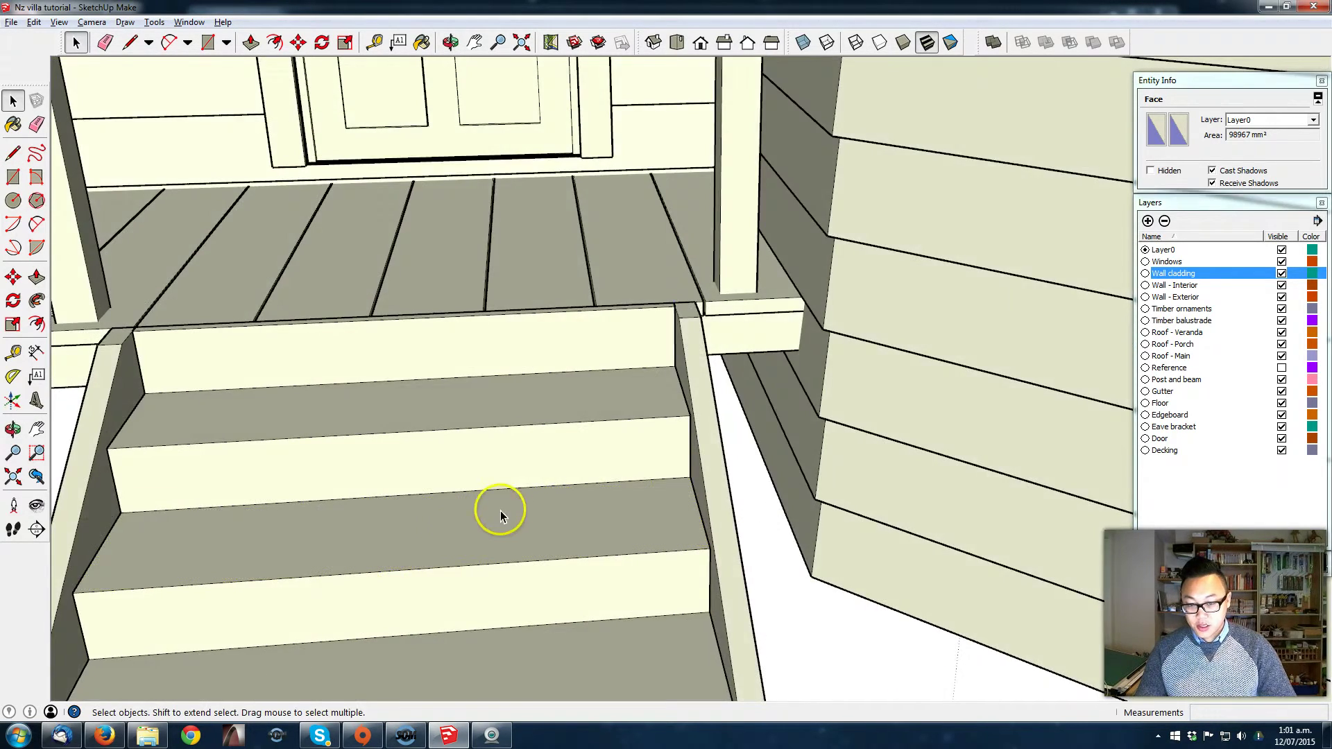
mouse_move(506, 494)
middle_mouse_down()
mouse_move(517, 469)
mouse_move(262, 565)
middle_mouse_up()
key("e")
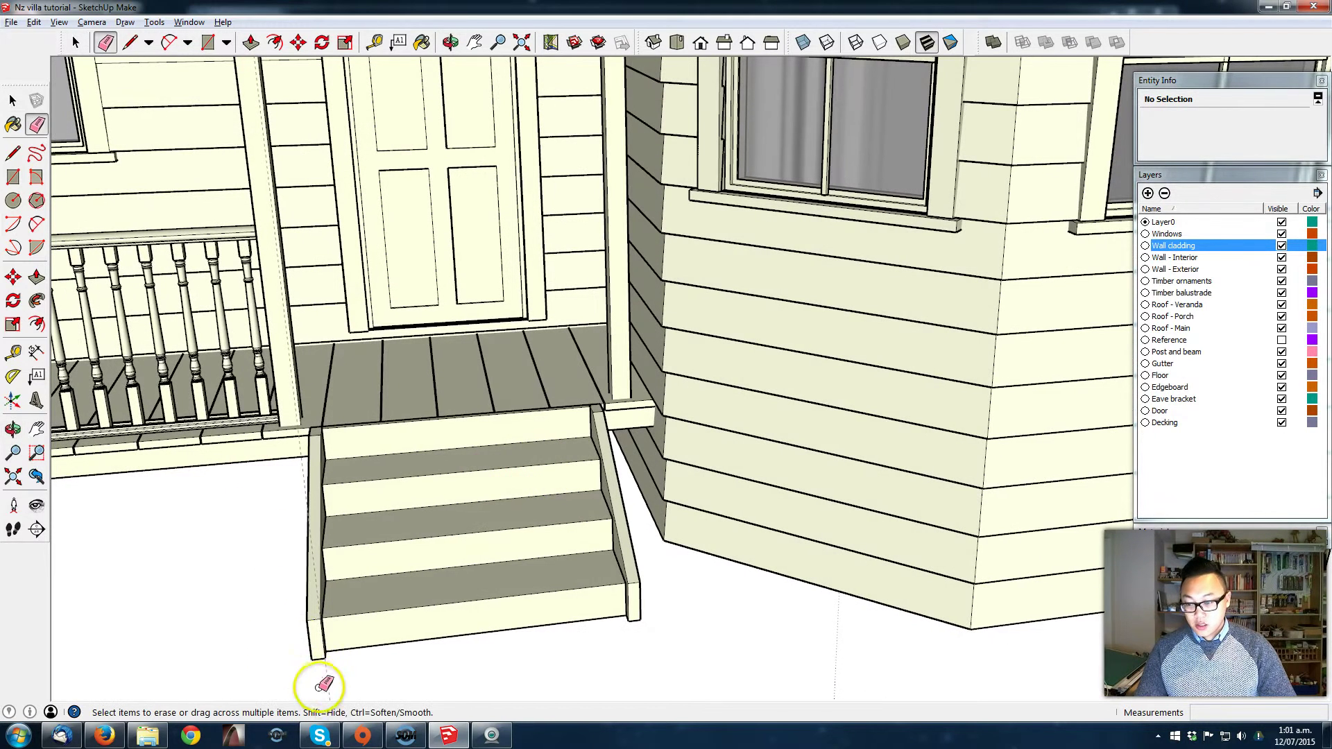
key("space")
Step: Select the steps group with both stringers and make them a component named Stair
left_click(326, 577)
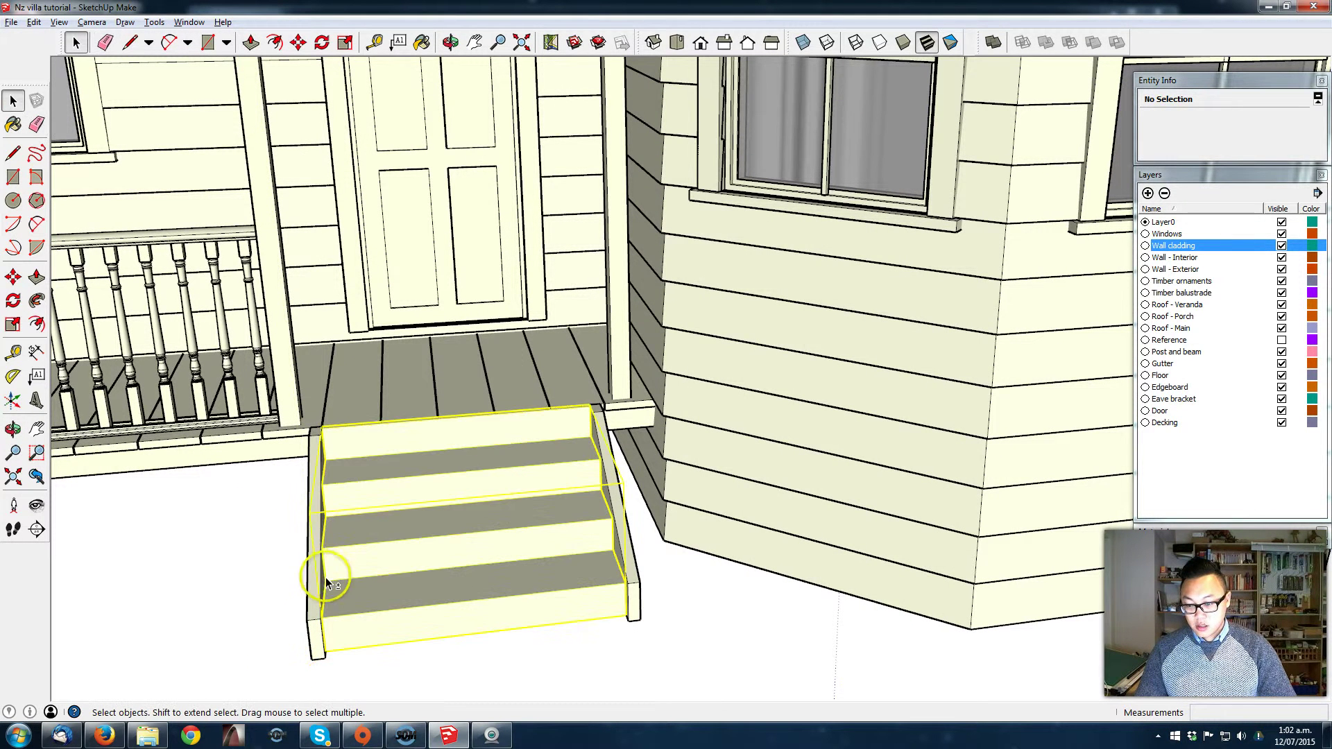
left_click(628, 547, "shift")
middle_click_drag(535, 541, 691, 598)
right_click(566, 597)
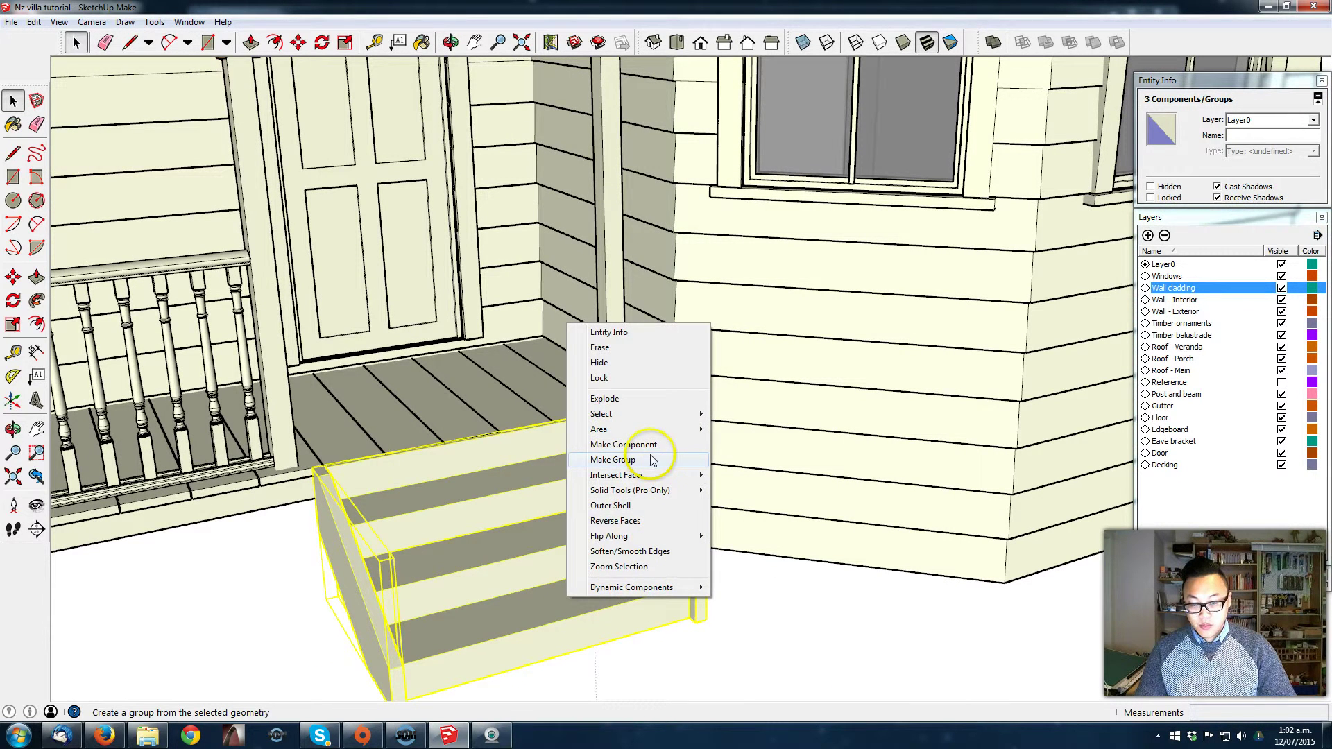
left_click(654, 444)
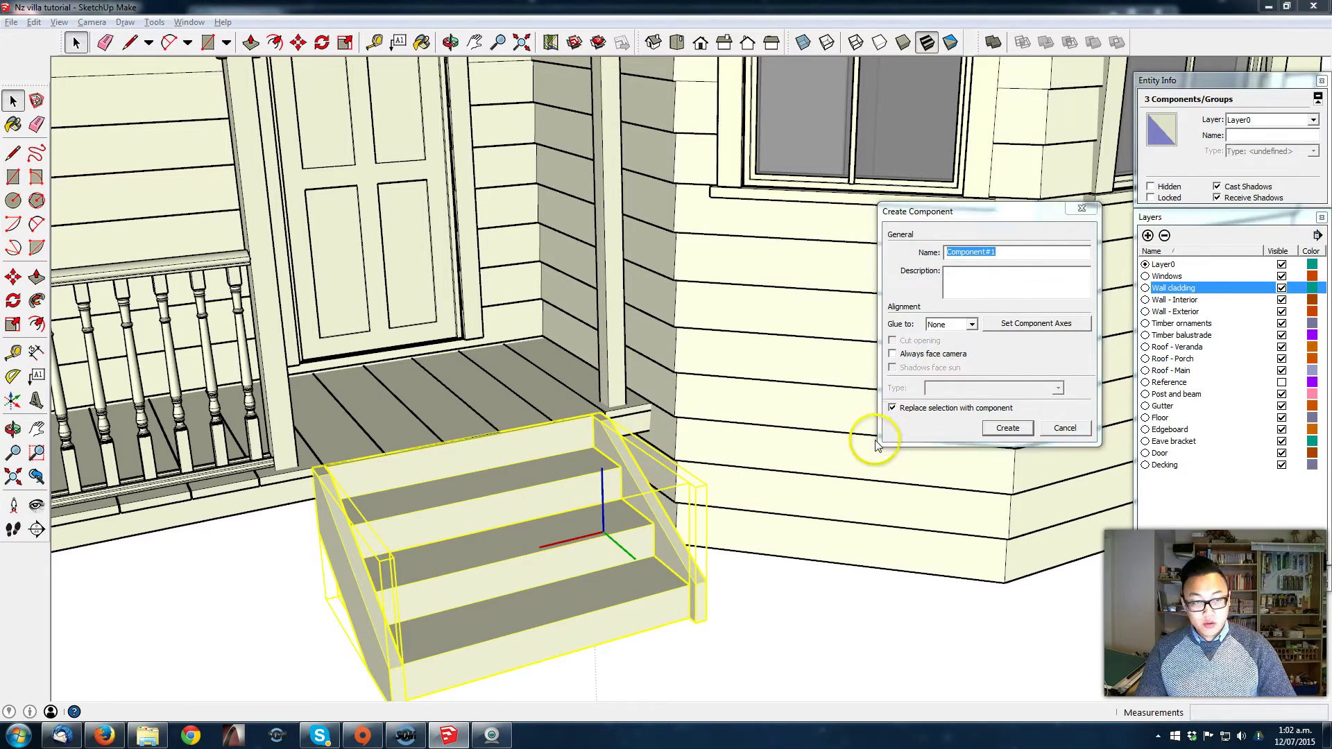
type("Stair")
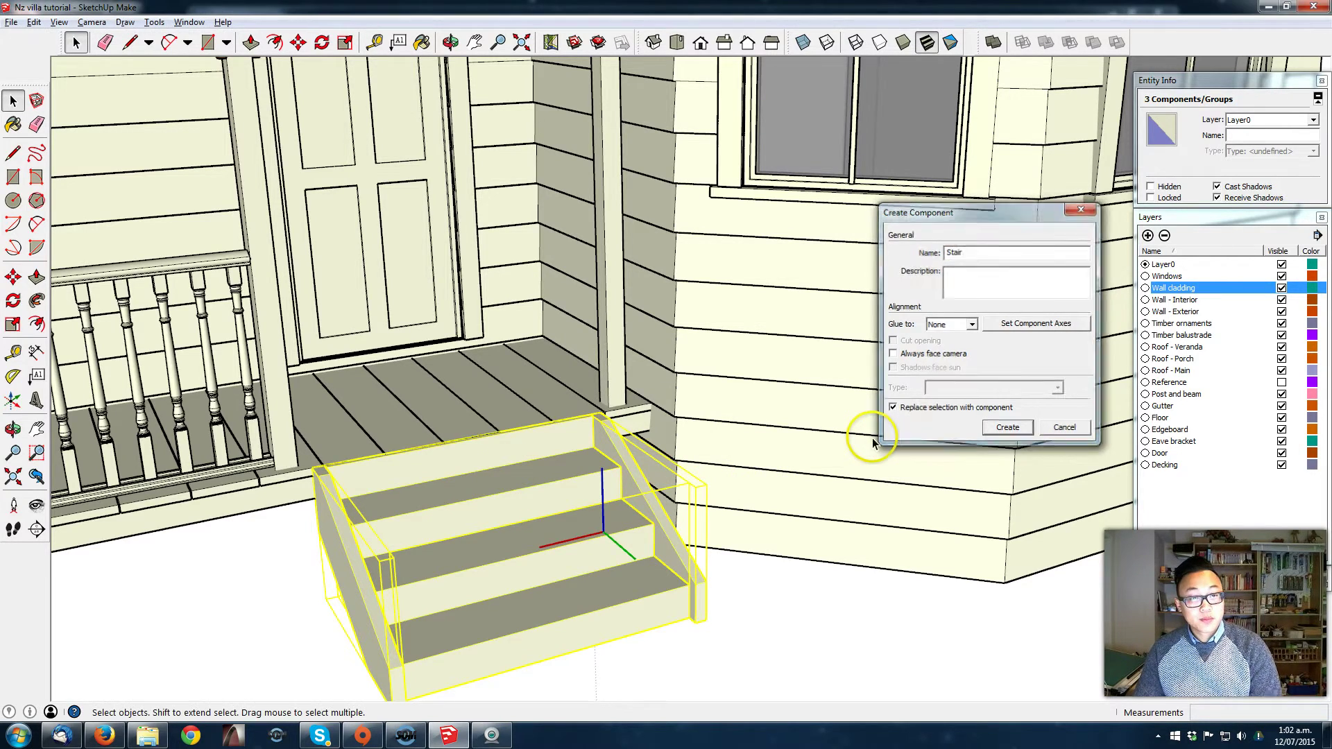
key("Return")
Step: Copy the Stair component to the opposite side of the house, in front of the other veranda
scroll(339, 440, "down", 2)
middle_click_drag(386, 459, 903, 379)
scroll(898, 378, "down", 1)
scroll(902, 383, "down", 3)
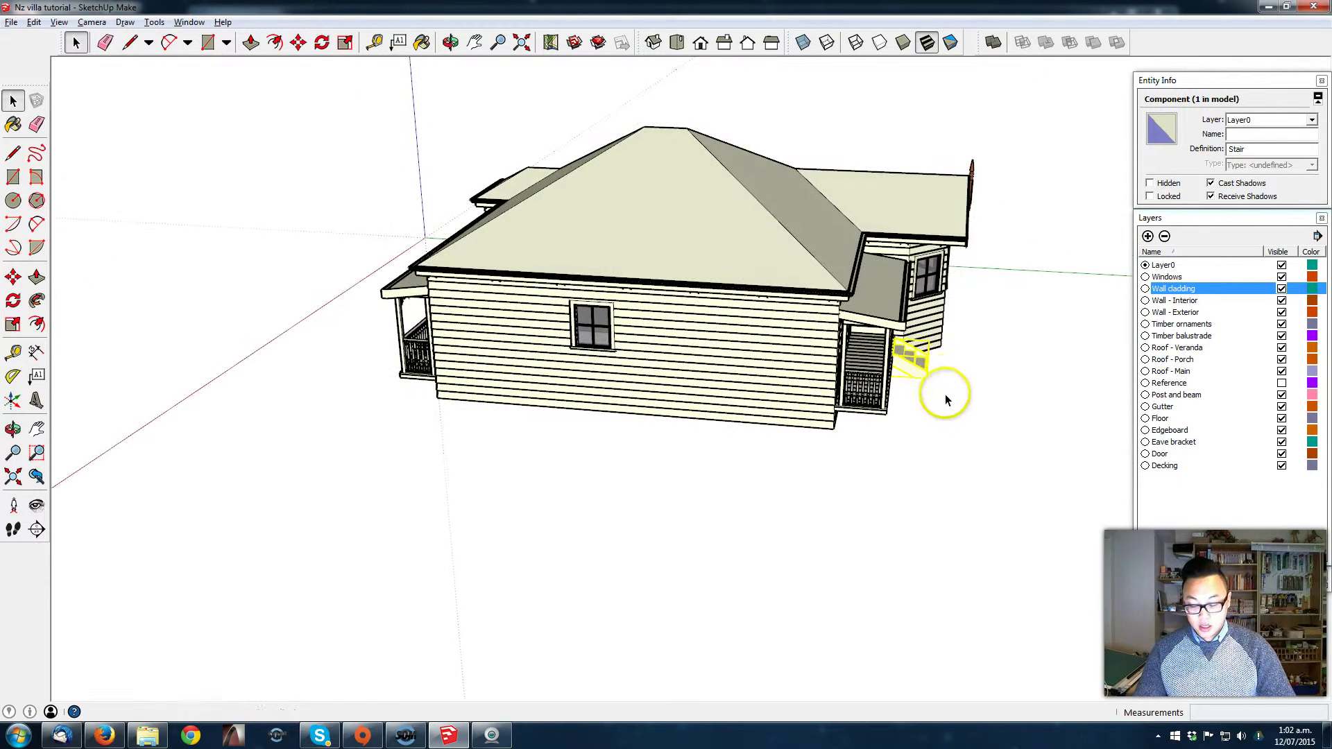
left_click(926, 369)
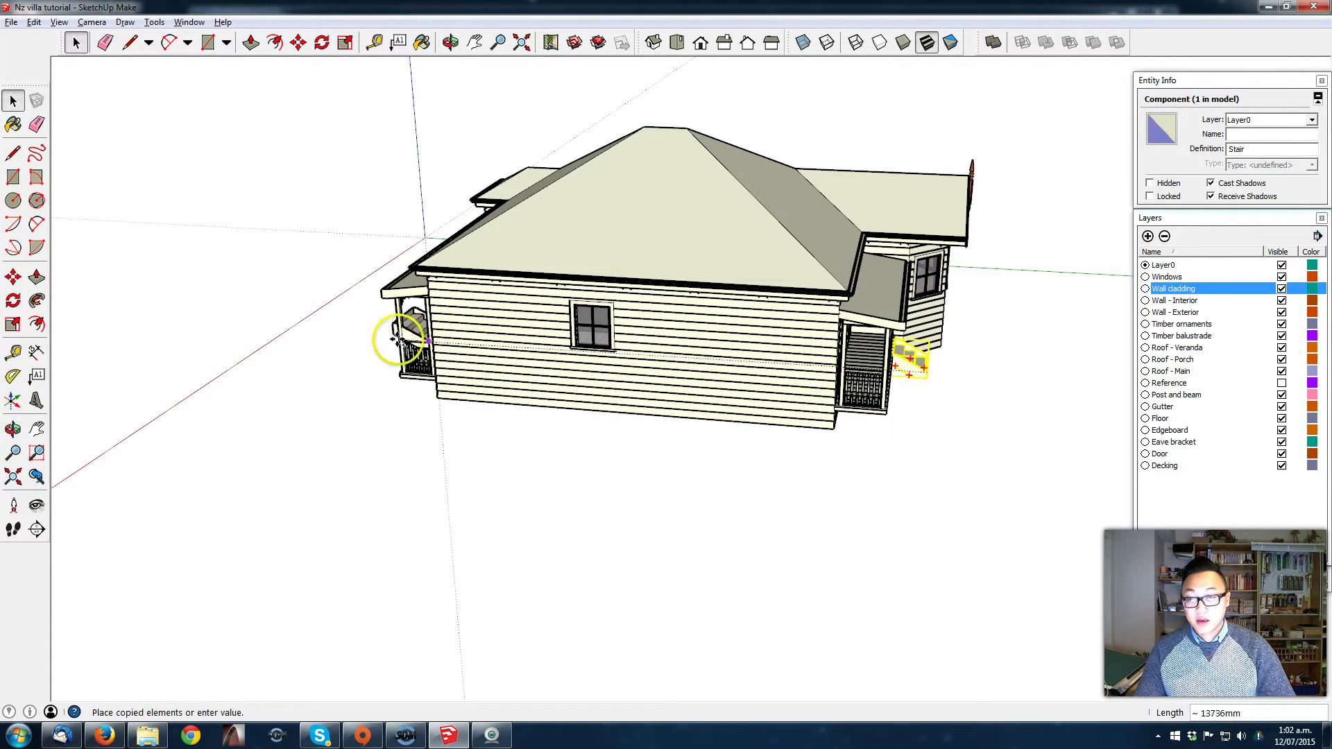
middle_click_drag(367, 341, 375, 437)
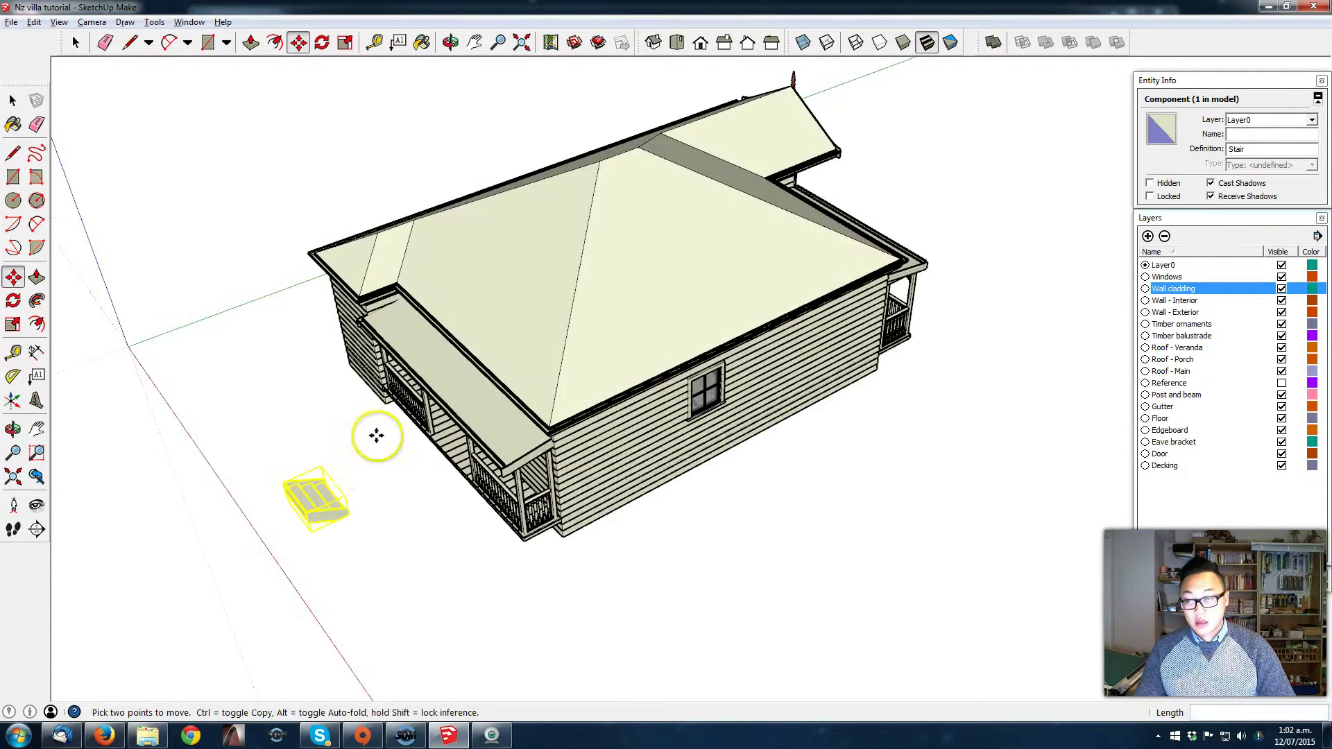
Step: Rotate the copied Stair about the vertical axis so its top riser faces the veranda and the treads descend outward
left_click(319, 480)
left_click(329, 485)
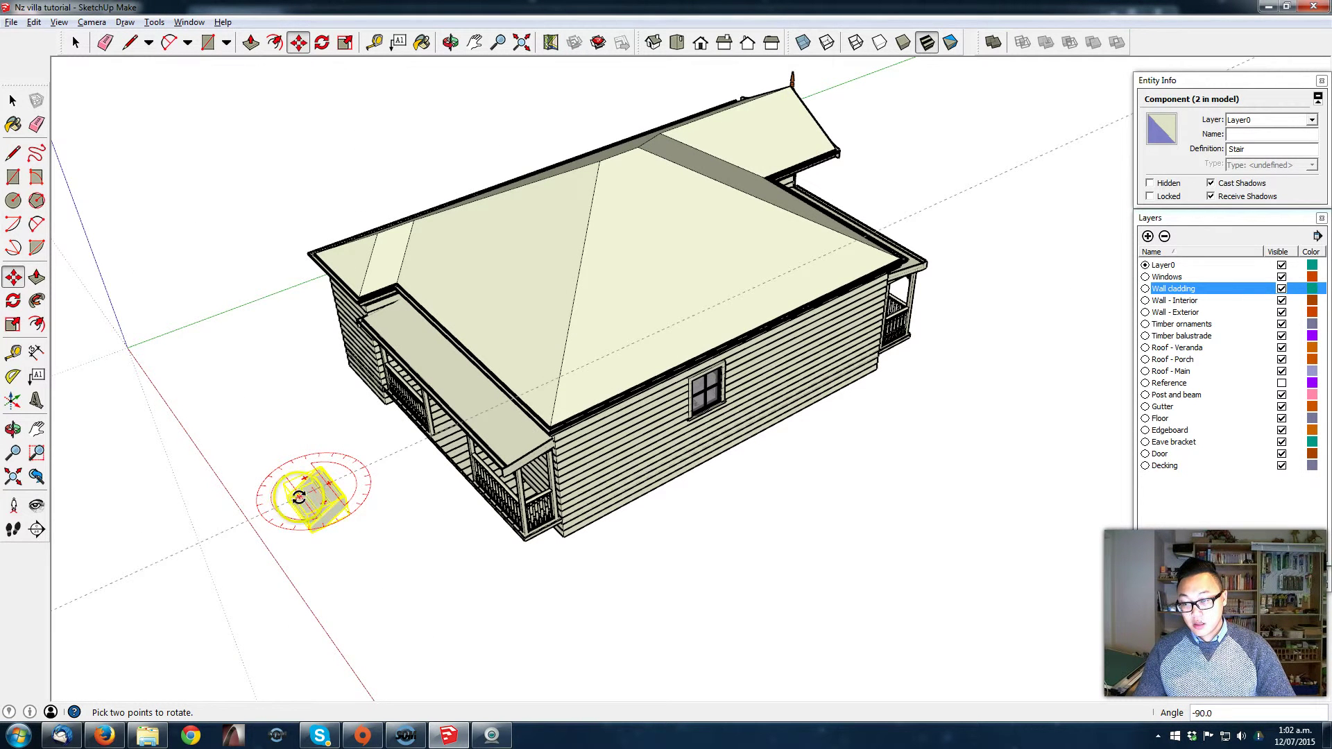
left_click(298, 494)
scroll(306, 485, "up", 5)
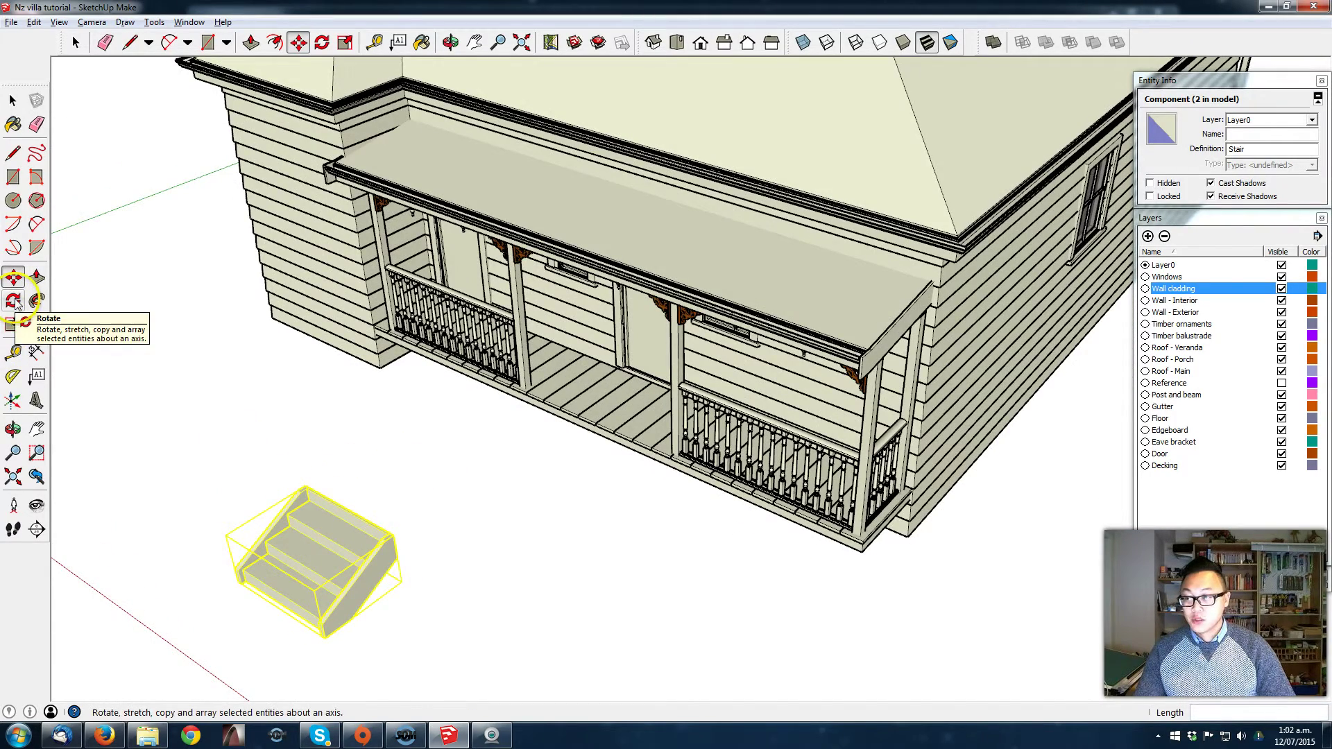
scroll(354, 580, "up", 3)
middle_click_drag(354, 580, 422, 487, "shift")
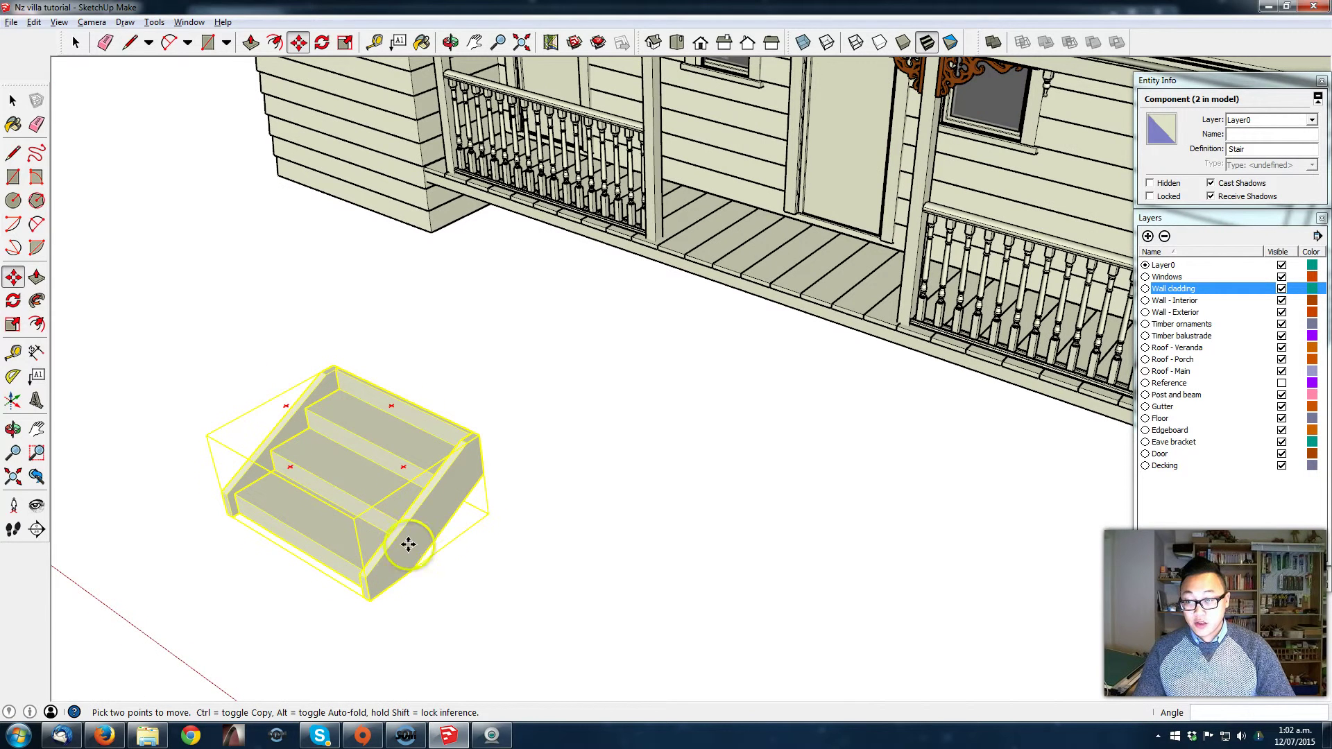
key("q")
left_click(343, 435)
key("m")
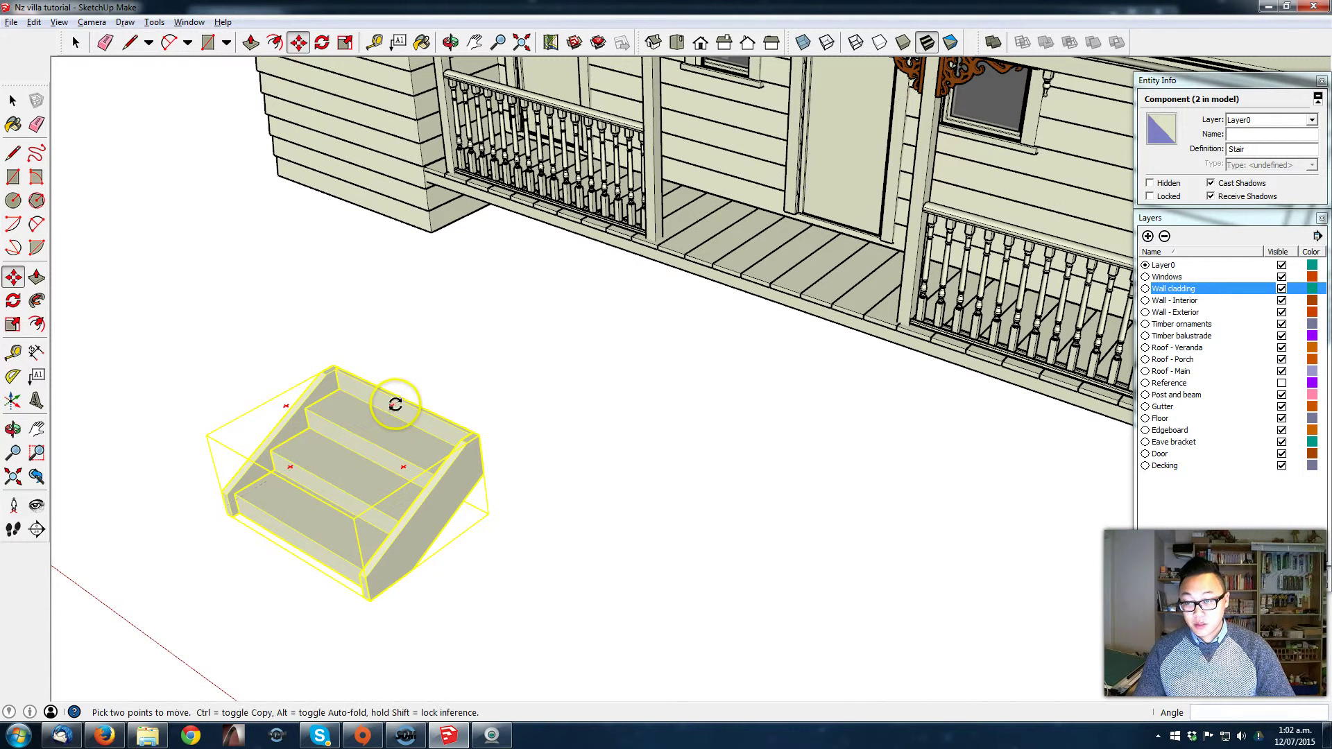
key("q")
left_click(343, 435)
left_click(385, 408)
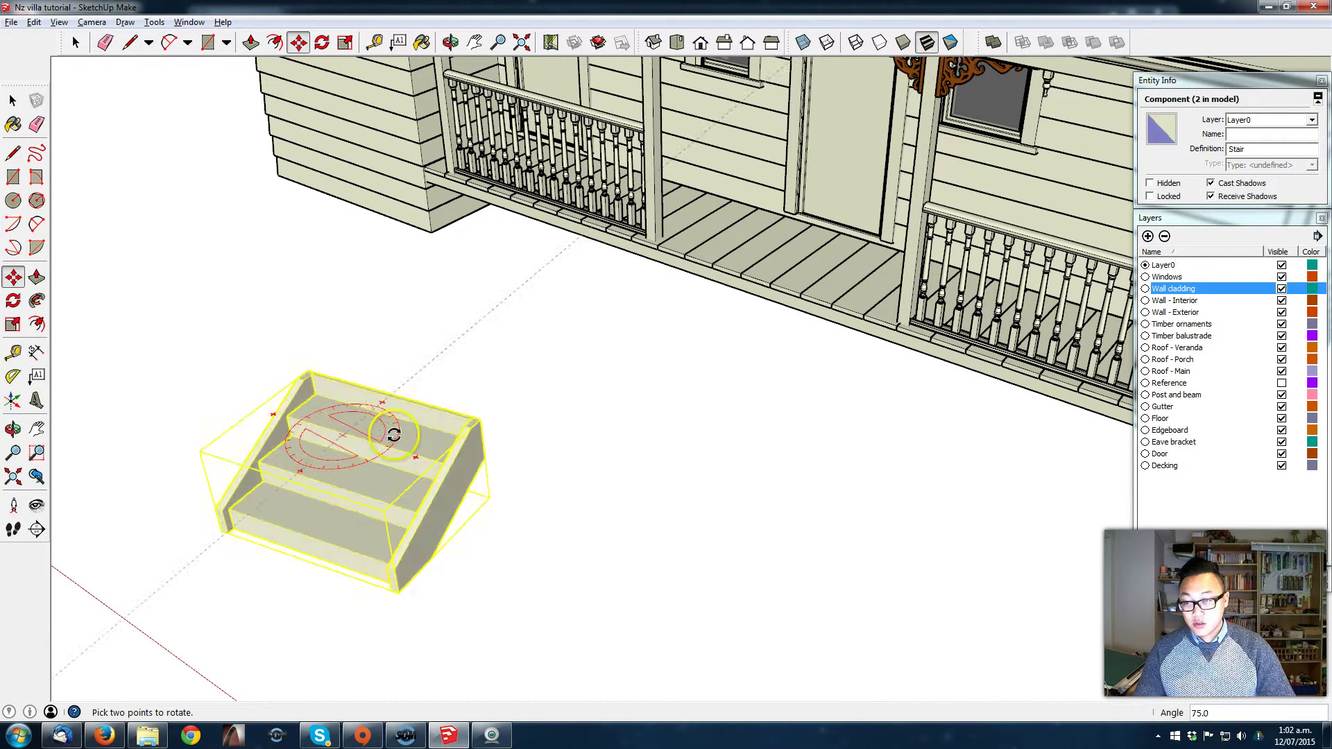
left_click(403, 458)
key("m")
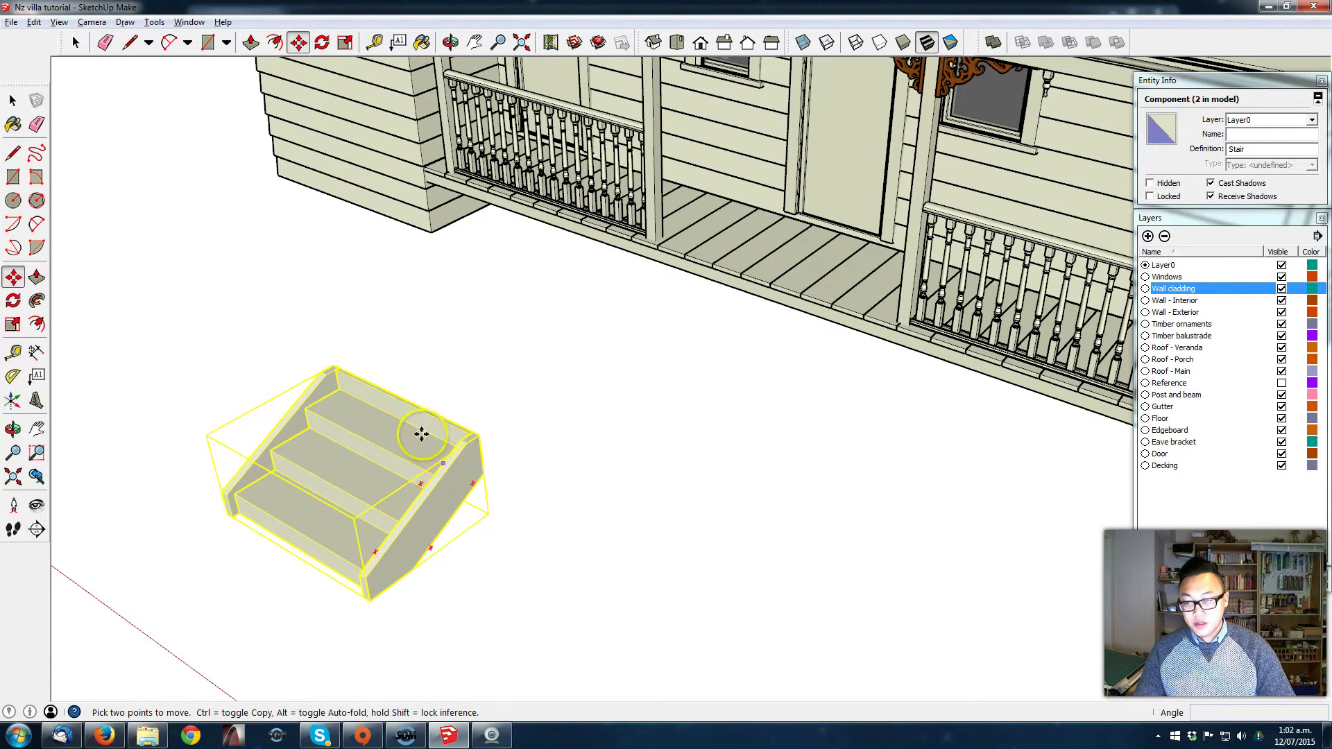
Step: Move the copied Stair by the midpoint of its top edge onto the deck edge, centred in the opening between the balustrades
middle_click_drag(421, 434, 556, 540)
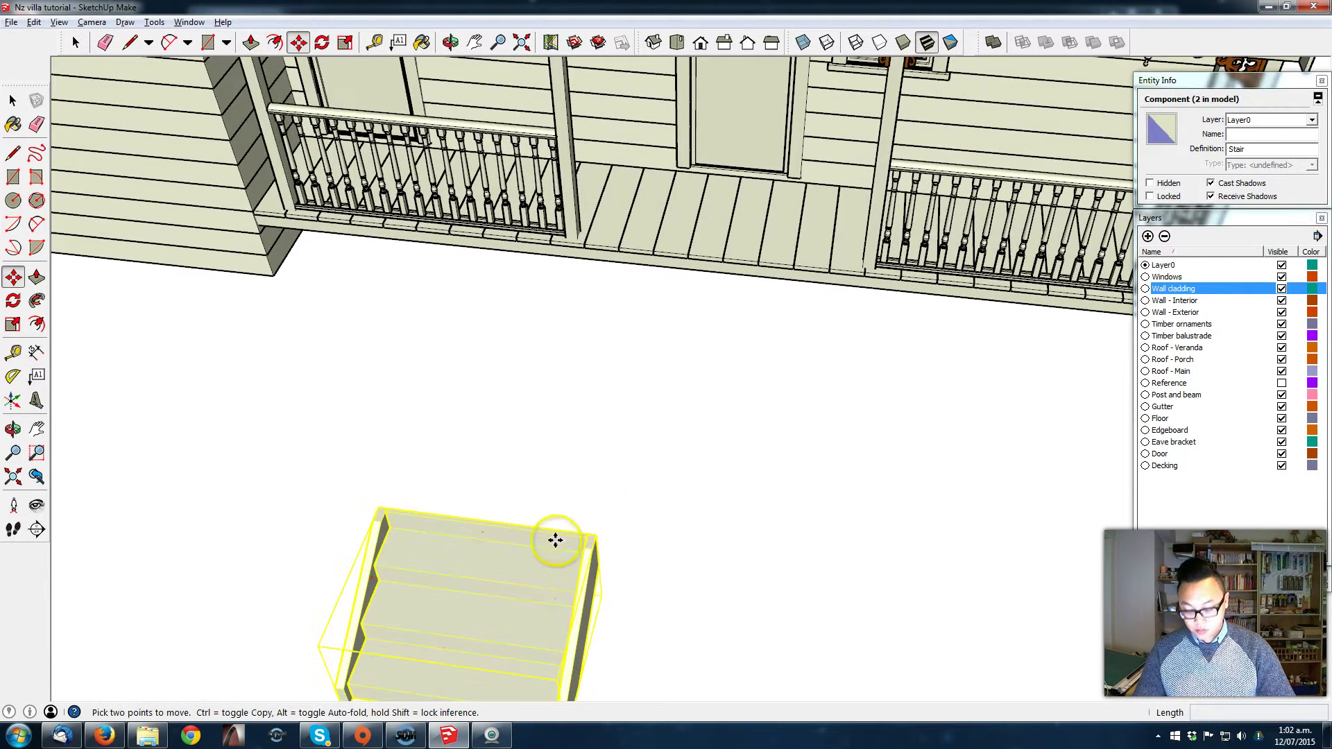
scroll(479, 509, "up", 2)
left_click(490, 519)
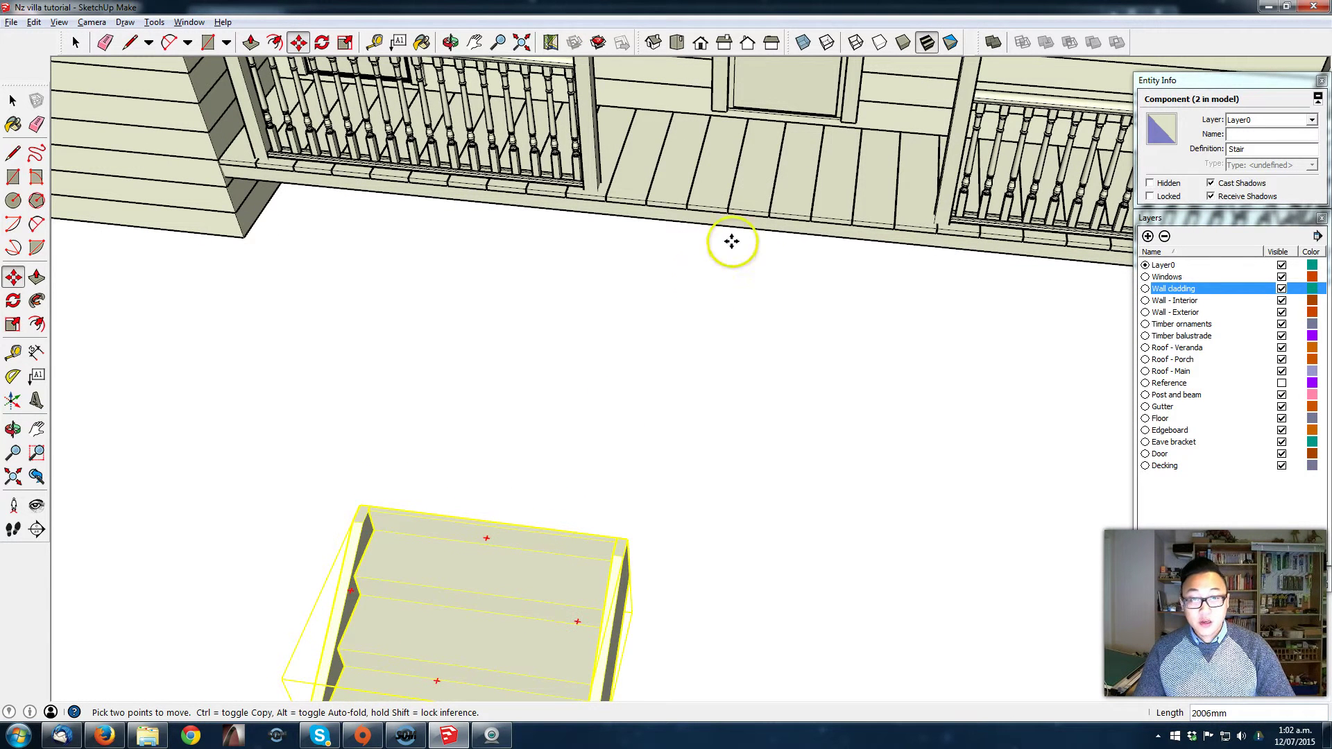
left_click(762, 211)
Step: Make the Stair copy at the second veranda unique
middle_click_drag(876, 239, 558, 52)
middle_click_drag(855, 180, 812, 377)
key("space")
right_click(689, 420)
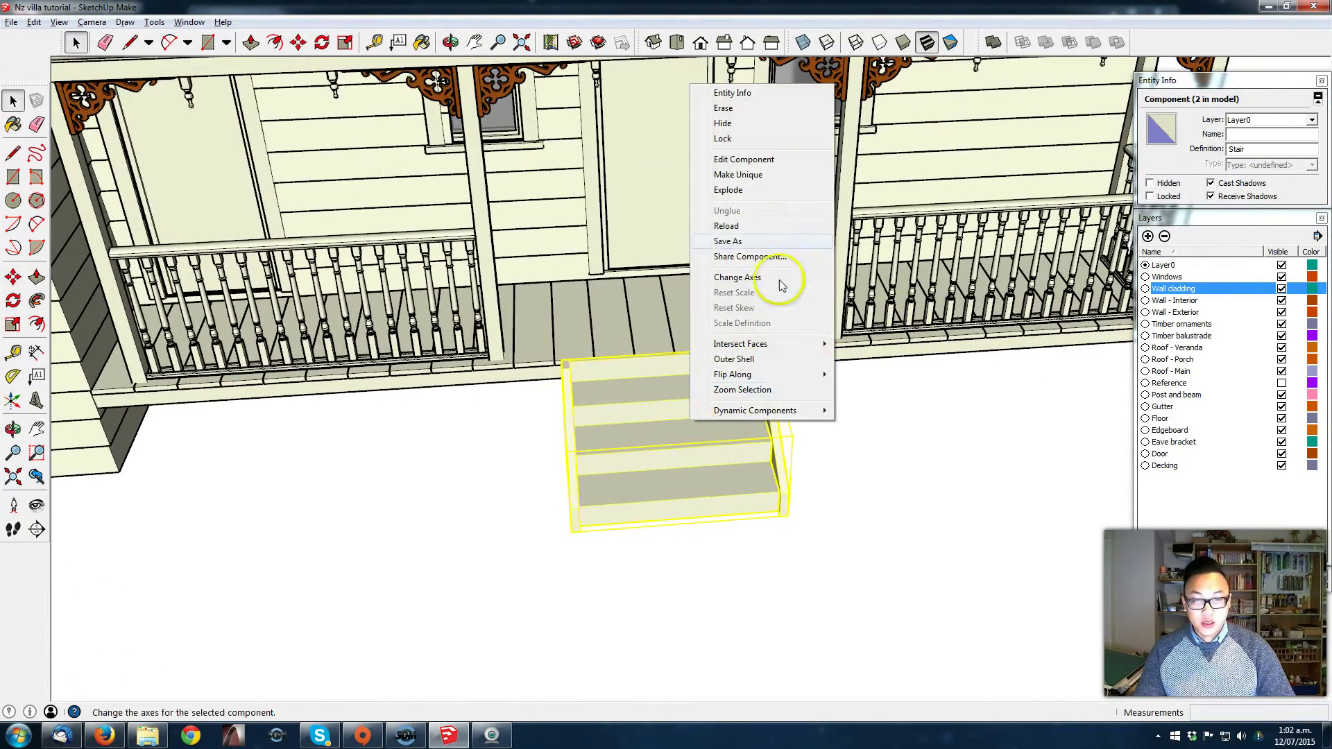
left_click(787, 180)
middle_click_drag(695, 421, 505, 264)
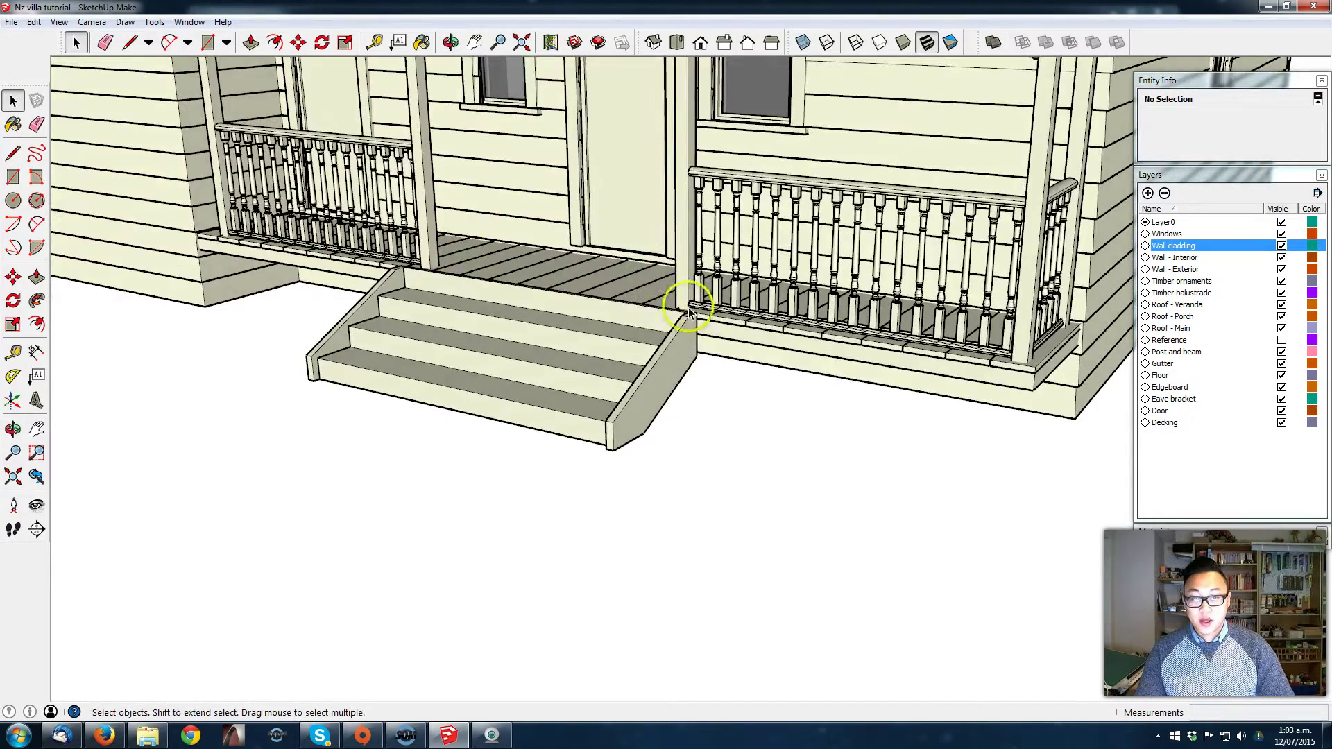
scroll(690, 300, "down", 3)
middle_click_drag(799, 376, 949, 308)
middle_click_drag(660, 426, 1077, 411)
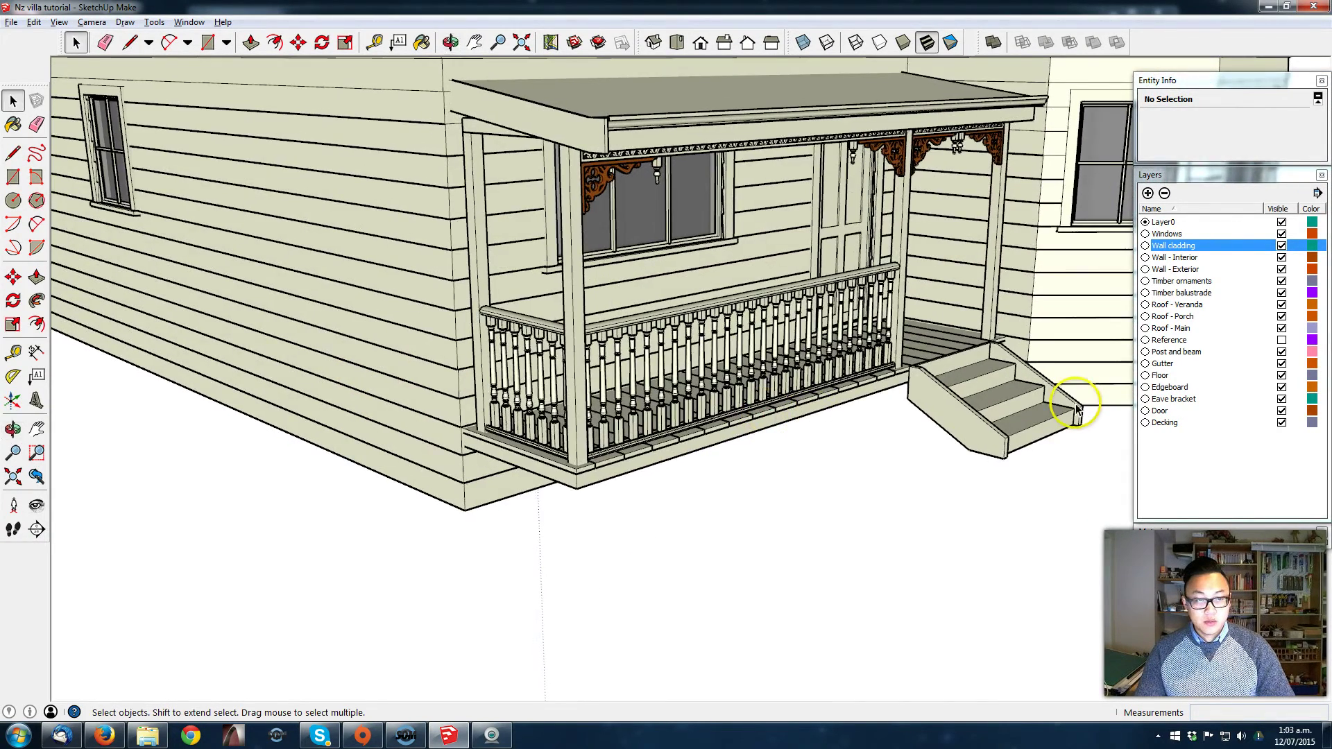